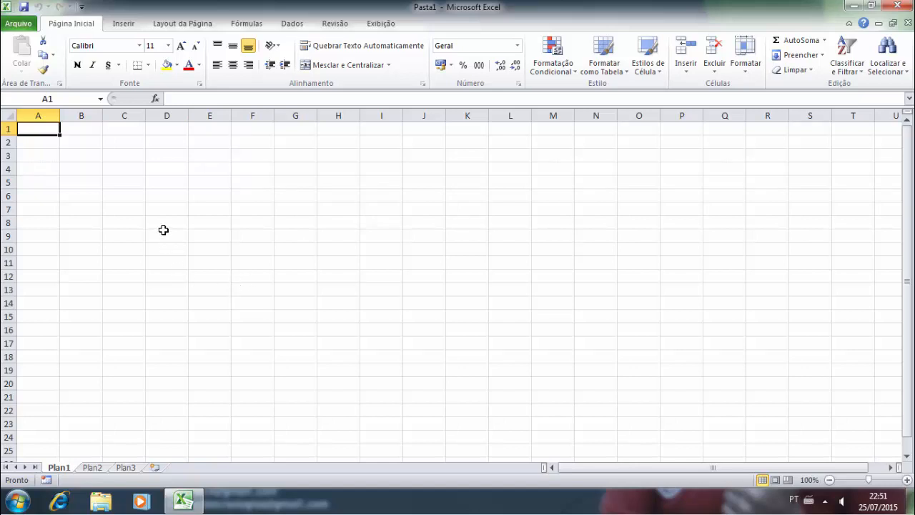
# - Type the title 'NOTAS DE ALUNOS DO CURSO DE INFORMÁTICA BÁSICA' into cell A1, fixing typos
pyautogui.write('plan1')
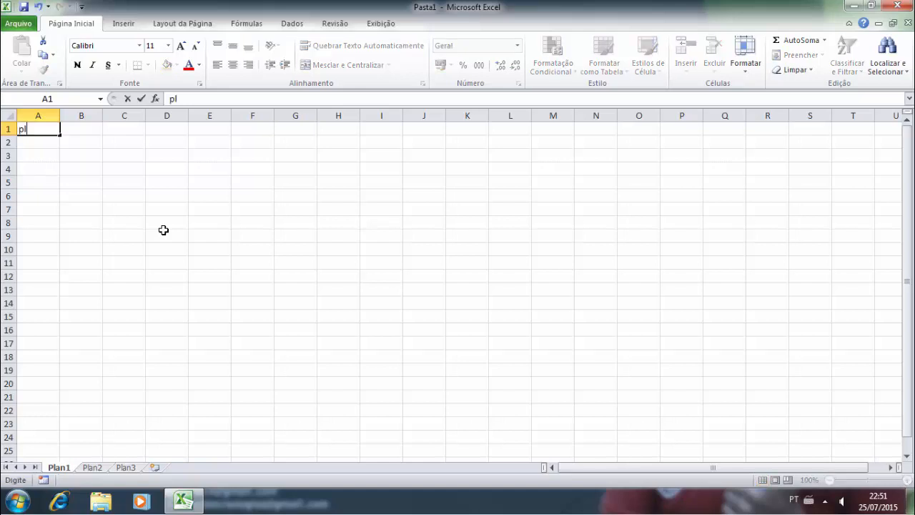
pyautogui.press('BackSpace')
pyautogui.press('BackSpace')
pyautogui.press('BackSpace')
pyautogui.press('BackSpace')
pyautogui.press('BackSpace')
pyautogui.write('NOTAS DE ALUNOS')
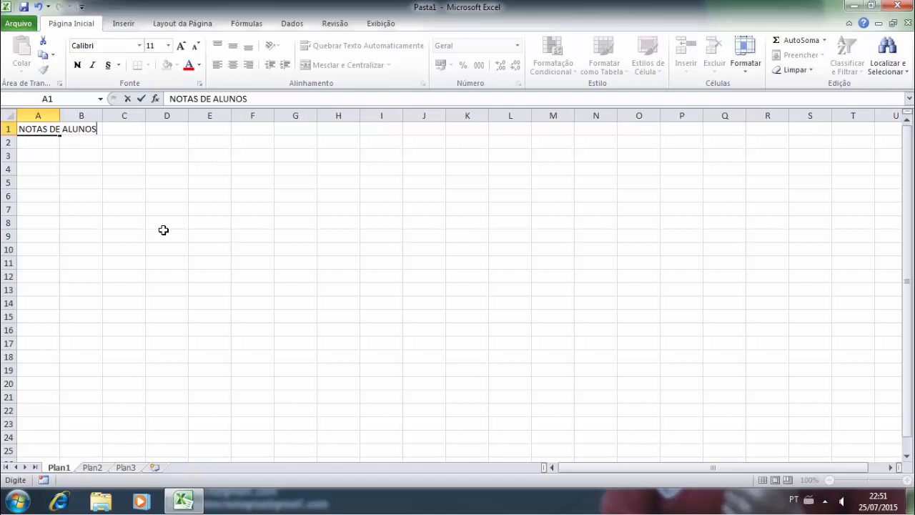
pyautogui.write('DE')
pyautogui.press('BackSpace')
pyautogui.write('O CURSO')
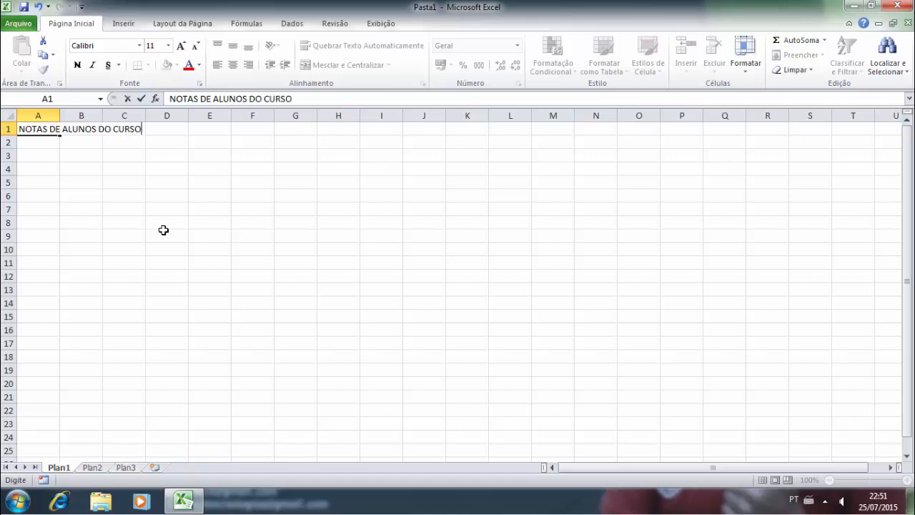
pyautogui.write(' DE INFORMÁ')
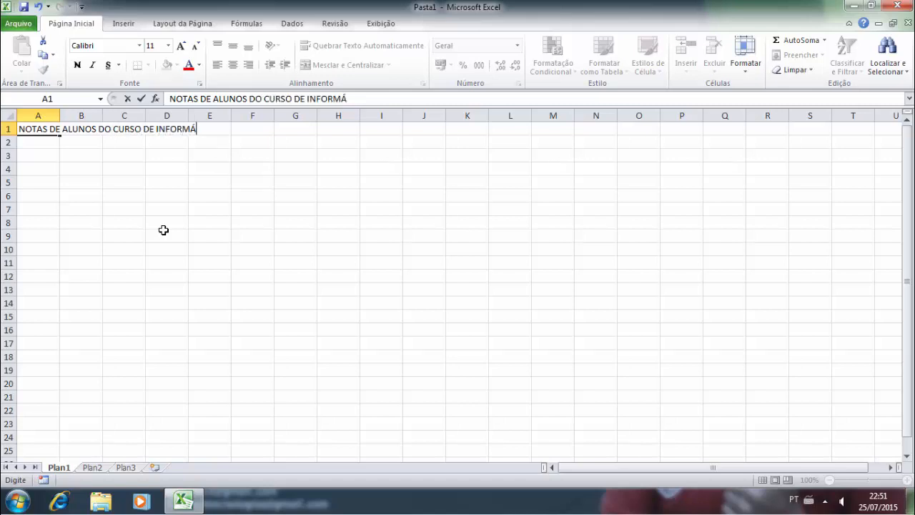
pyautogui.write('TICA BÁSICA')
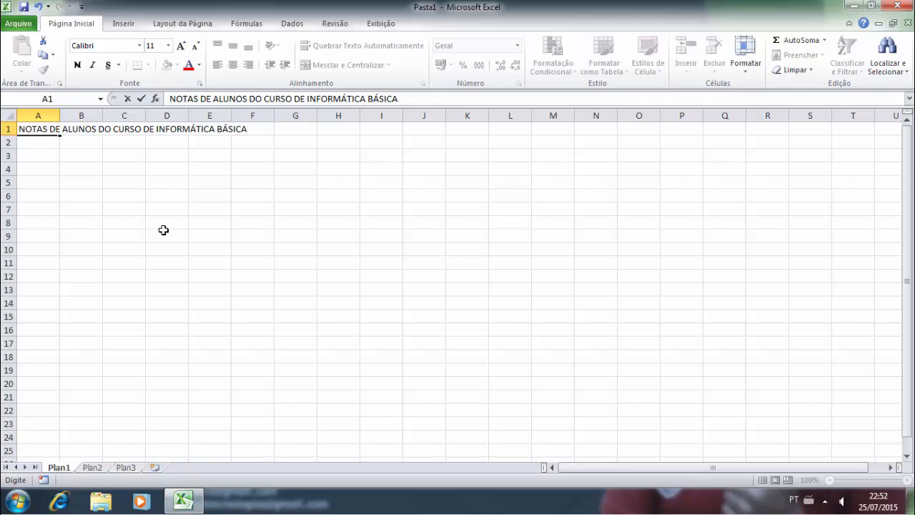
pyautogui.click(47, 147)
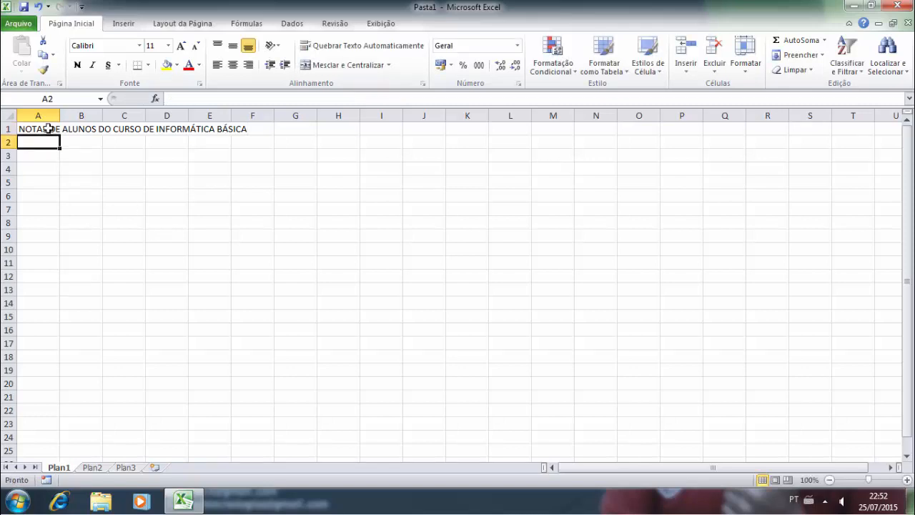
# - Enter the column header 'N.°' in cell A3
pyautogui.click(47, 129)
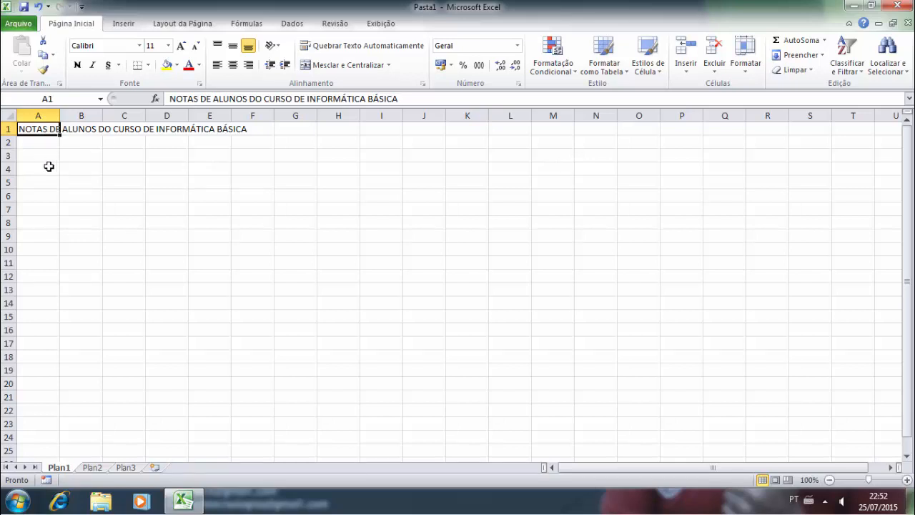
pyautogui.click(43, 157)
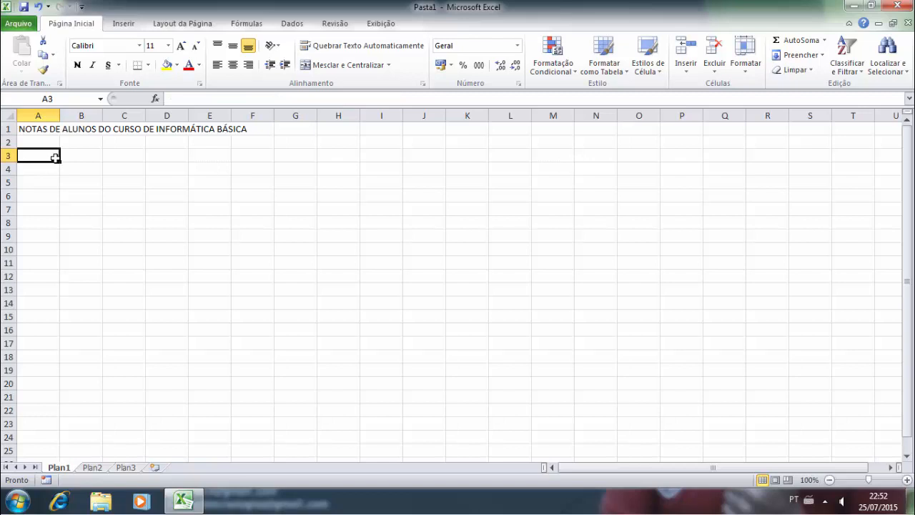
pyautogui.write('N')
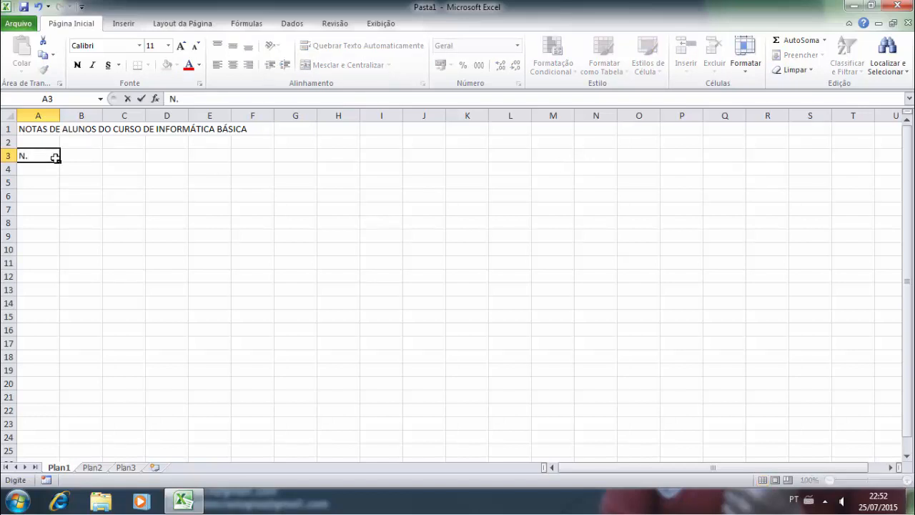
pyautogui.write('.°')
pyautogui.press('Tab')
pyautogui.click(55, 157)
pyautogui.press('Return')
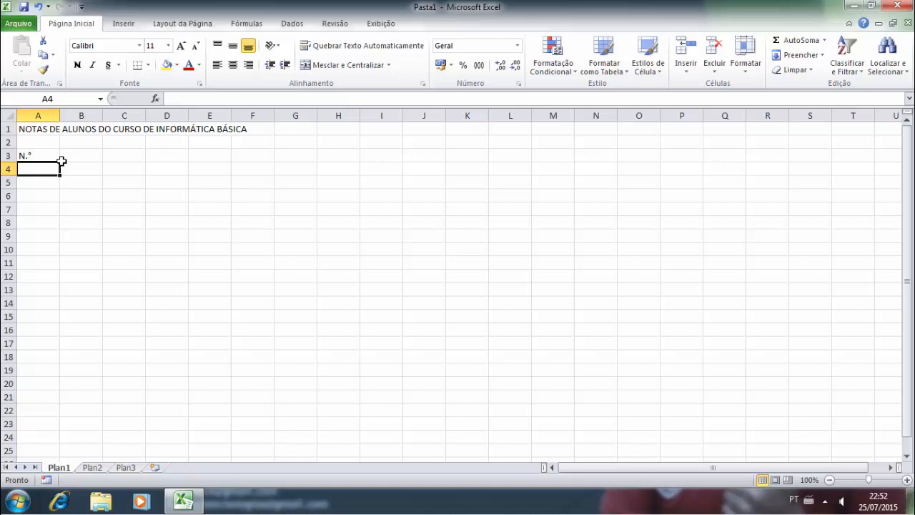
# - Type the numbers 1 to 5 down cells A4:A8
pyautogui.write('1')
pyautogui.press('Return')
pyautogui.write('2')
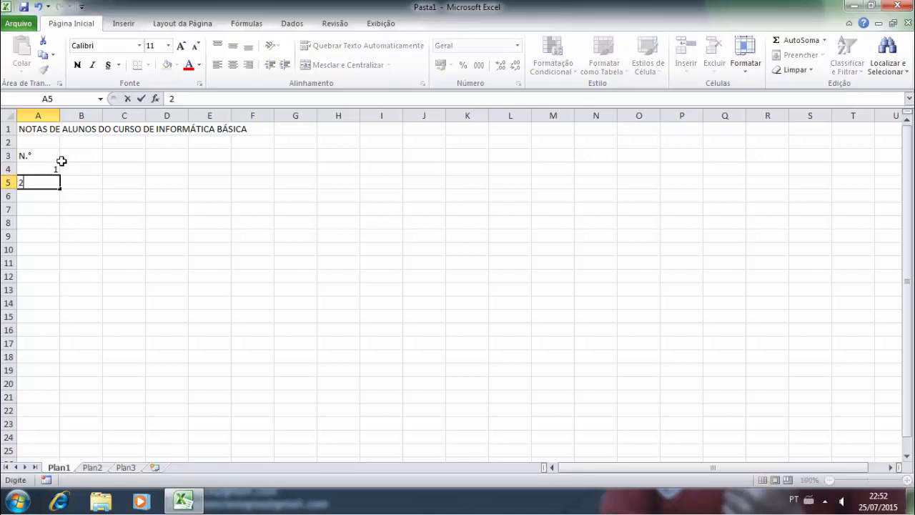
pyautogui.press('Return')
pyautogui.write('3')
pyautogui.press('Return')
pyautogui.write('4')
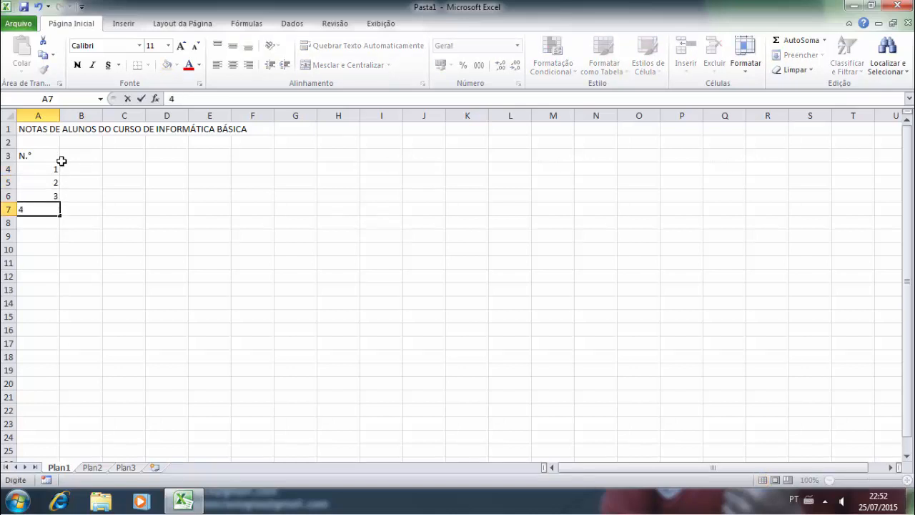
pyautogui.press('Return')
pyautogui.write('5')
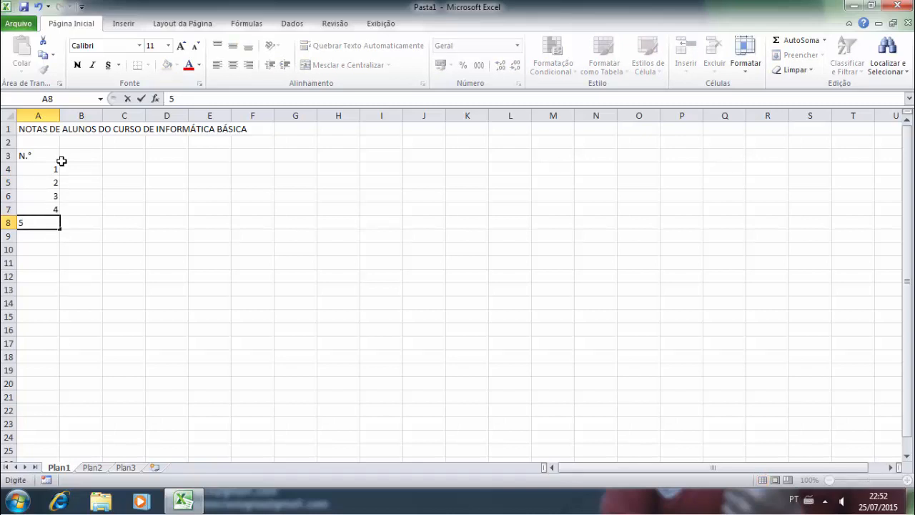
pyautogui.press('Return')
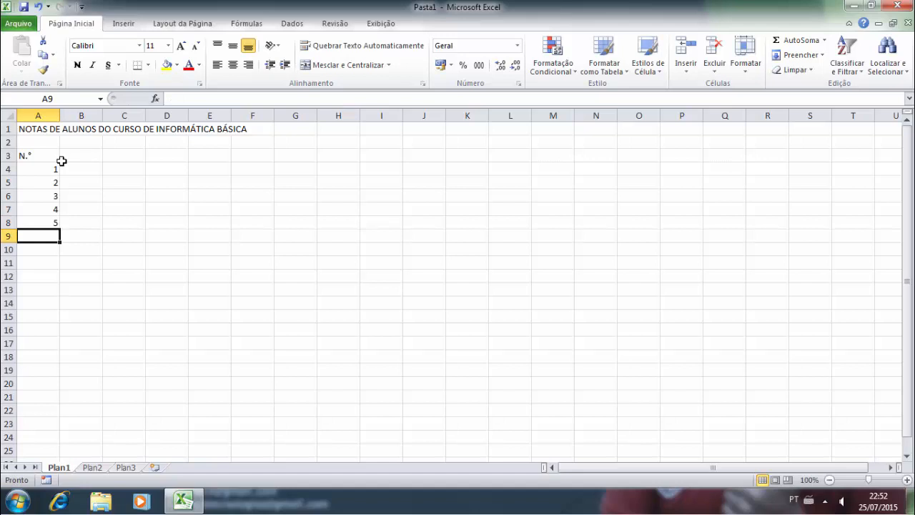
# - Clear the numbers 2–5 from A5:A8, leaving only 1 in A4
pyautogui.press('Up')
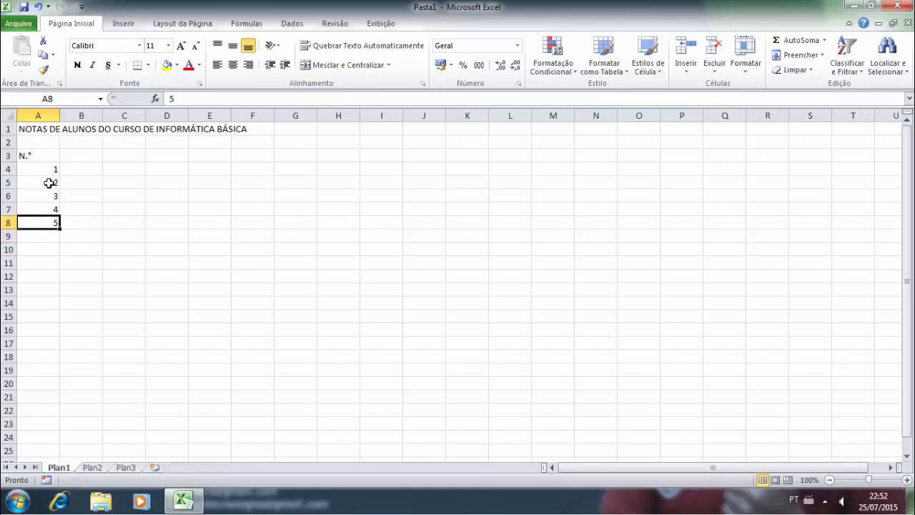
pyautogui.moveTo(49, 182); pyautogui.dragTo(51, 226)
pyautogui.press('Delete')
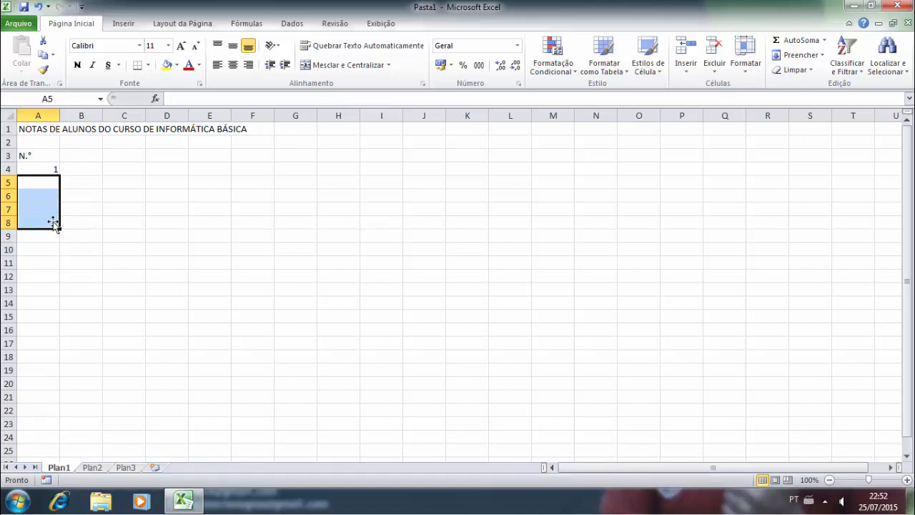
pyautogui.click(107, 173)
pyautogui.click(47, 169)
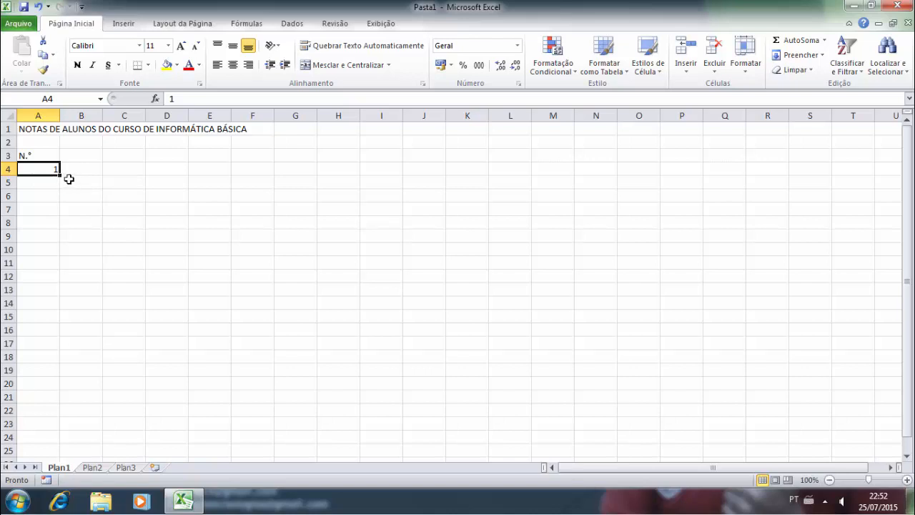
pyautogui.moveTo(60, 175); pyautogui.dragTo(59, 227)
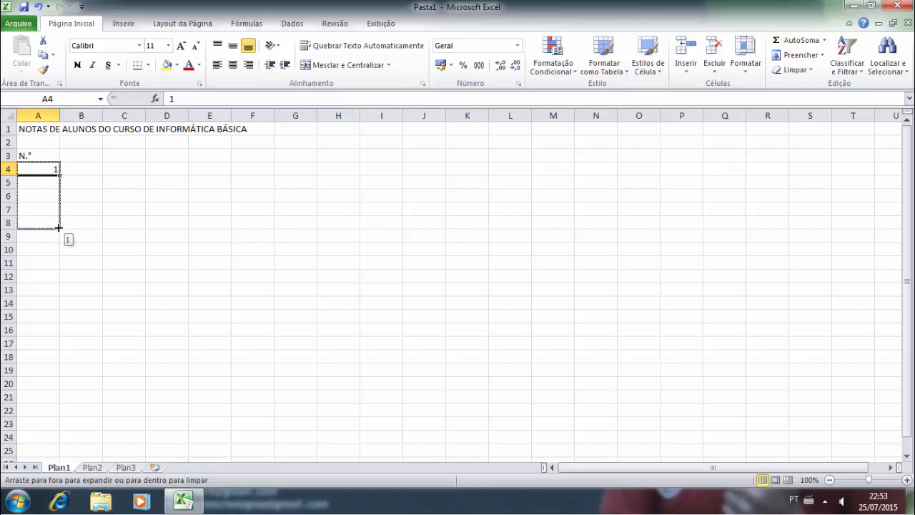
pyautogui.moveTo(58, 228); pyautogui.dragTo(55, 303)
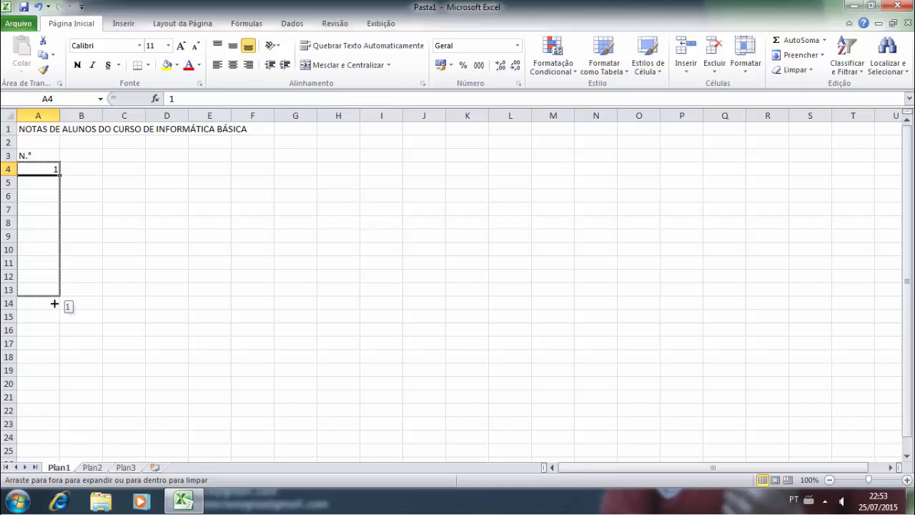
pyautogui.moveTo(54, 304); pyautogui.dragTo(57, 329)
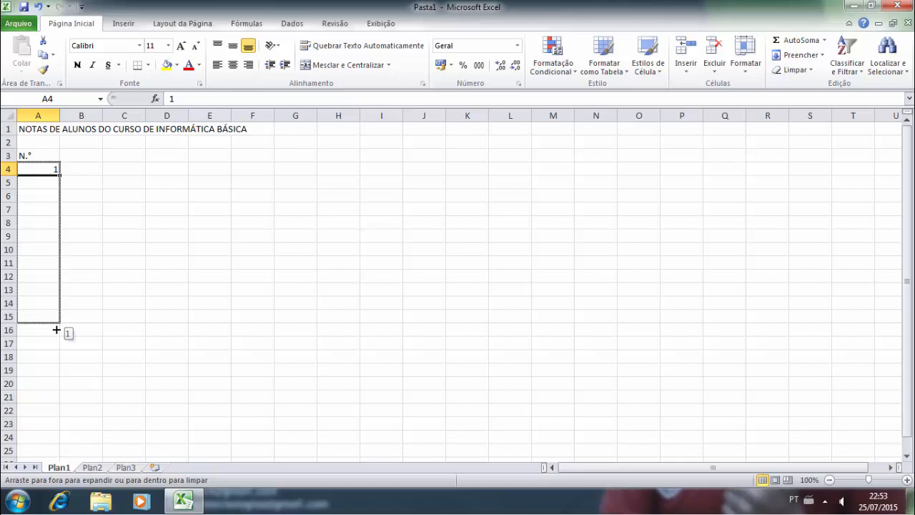
pyautogui.moveTo(57, 330); pyautogui.dragTo(56, 337)
pyautogui.click(88, 247)
pyautogui.click(39, 180)
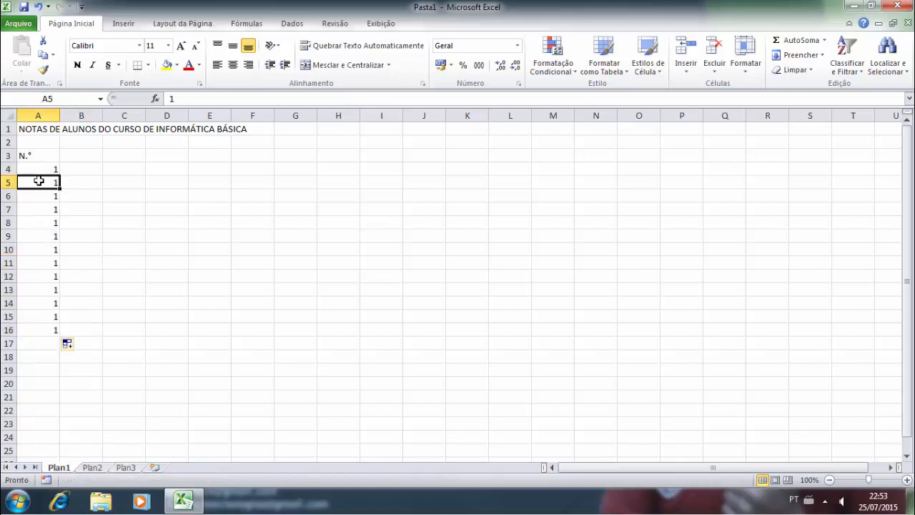
pyautogui.moveTo(38, 181); pyautogui.dragTo(64, 341)
pyautogui.press('Delete')
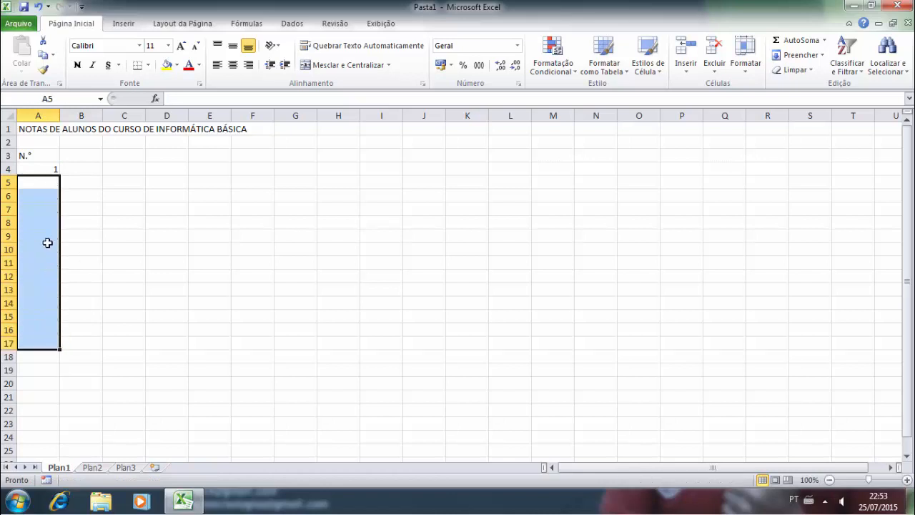
pyautogui.click(39, 168)
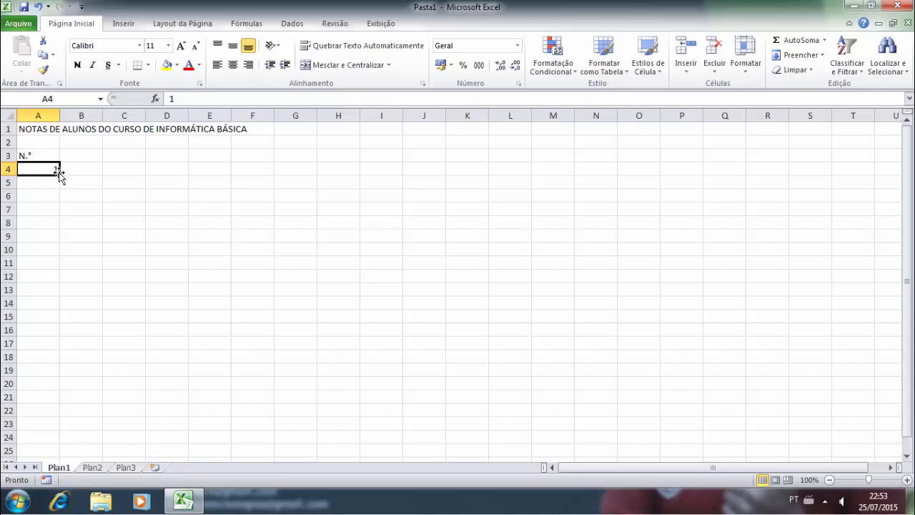
pyautogui.moveTo(60, 173); pyautogui.dragTo(60, 294)
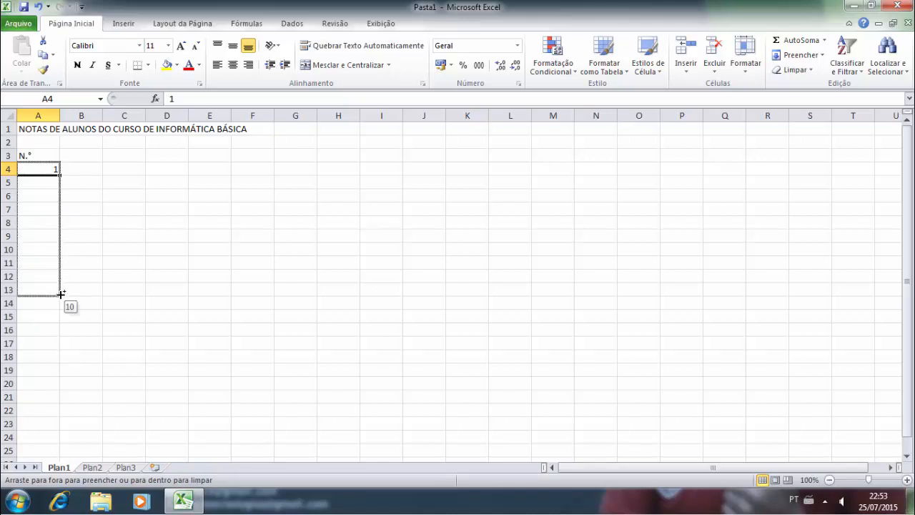
pyautogui.moveTo(60, 294); pyautogui.dragTo(61, 294)
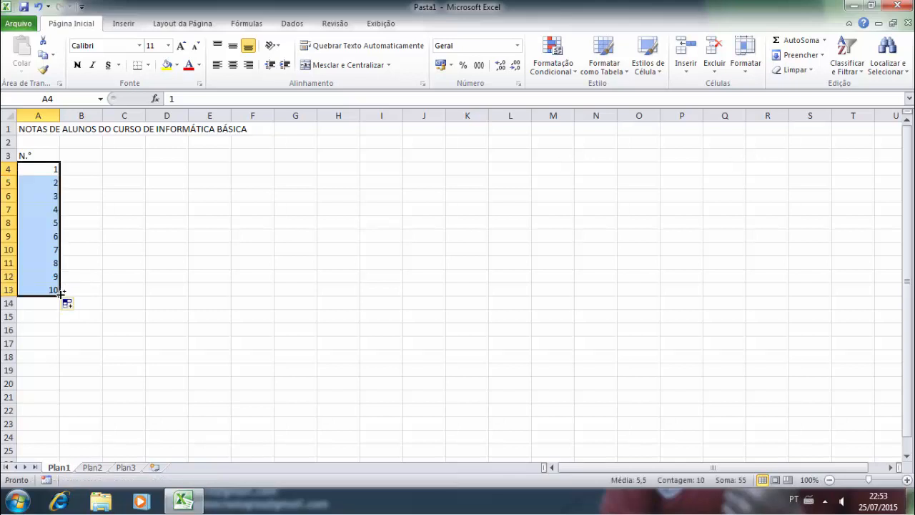
pyautogui.click(95, 232)
pyautogui.moveTo(48, 183); pyautogui.dragTo(52, 289)
pyautogui.press('Delete')
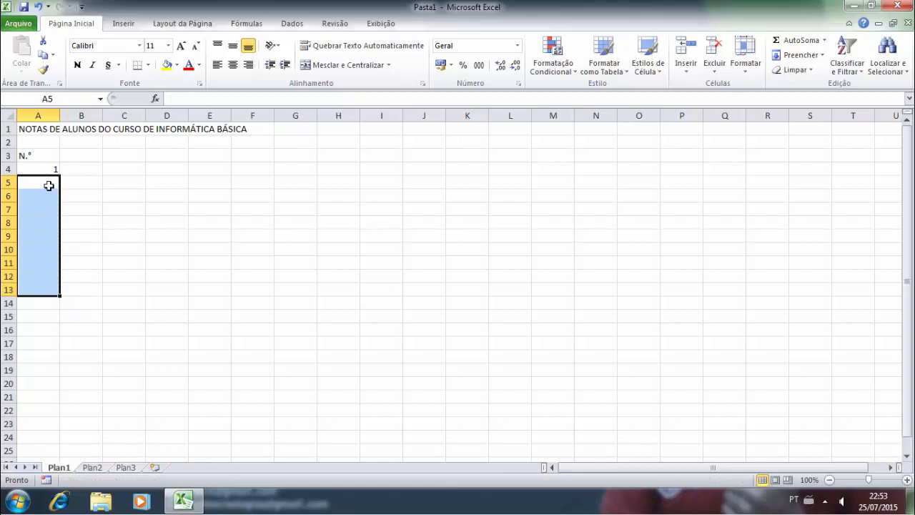
# - Enter 3 in A5 and try extending the numbering down column A with the fill handle
pyautogui.click(49, 183)
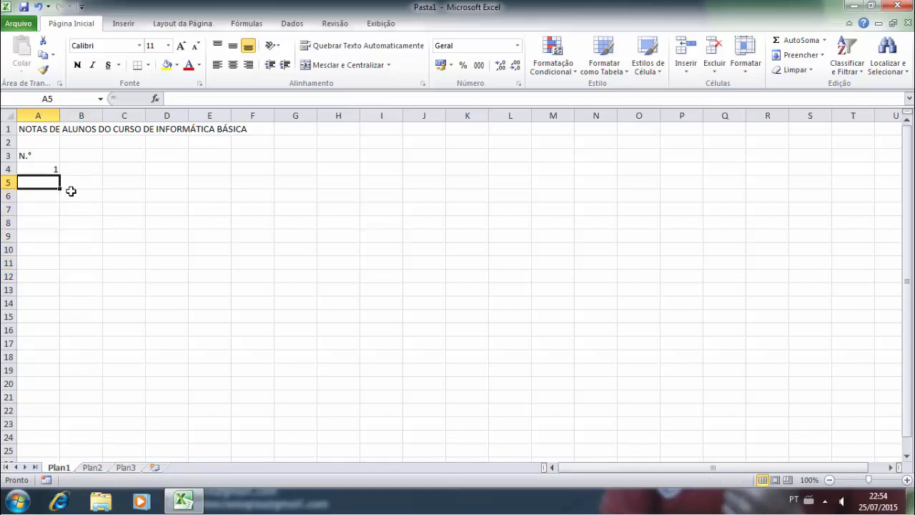
pyautogui.write('3')
pyautogui.click(77, 205)
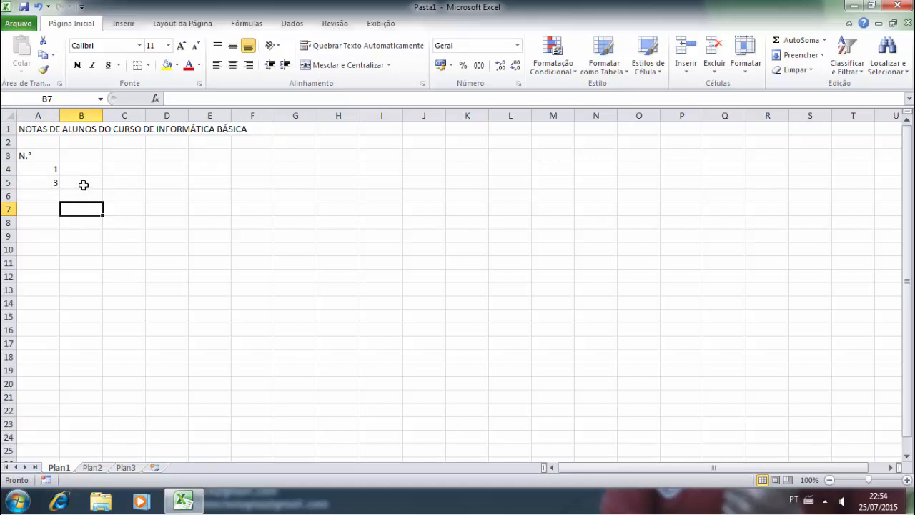
pyautogui.moveTo(43, 171); pyautogui.dragTo(45, 179)
pyautogui.click(85, 187)
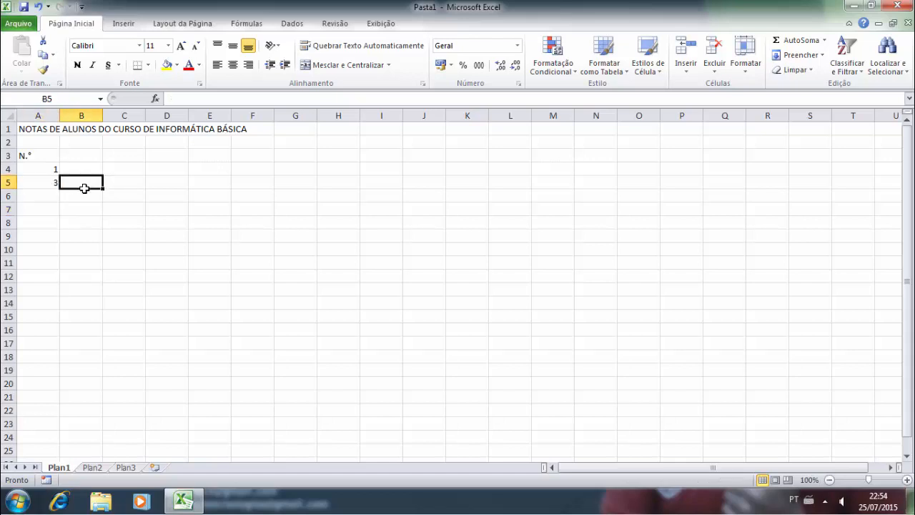
pyautogui.click(52, 182)
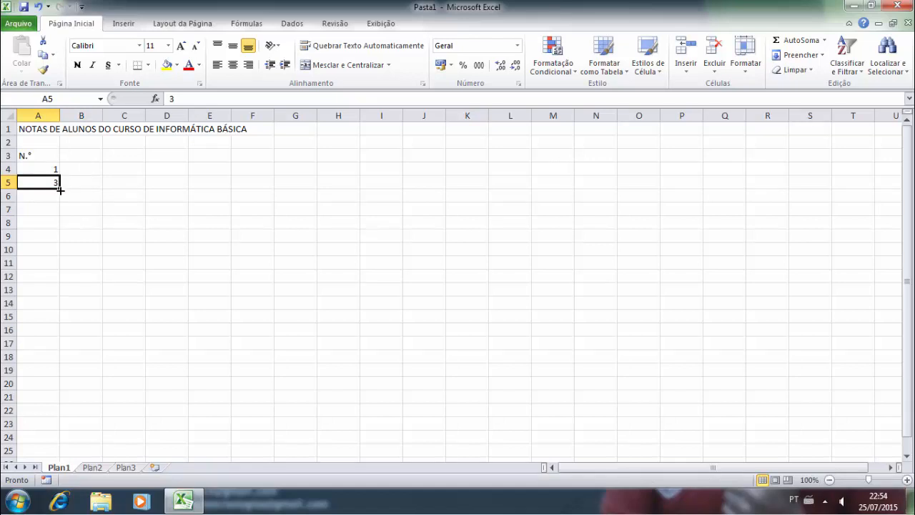
pyautogui.moveTo(61, 190)
pyautogui.mouseDown()
pyautogui.moveTo(62, 241)
pyautogui.moveTo(52, 200)
pyautogui.moveTo(51, 222)
pyautogui.moveTo(61, 294)
pyautogui.moveTo(61, 190)
pyautogui.moveTo(51, 181)
pyautogui.moveTo(63, 207)
pyautogui.mouseUp()
pyautogui.click(73, 180)
pyautogui.click(52, 171)
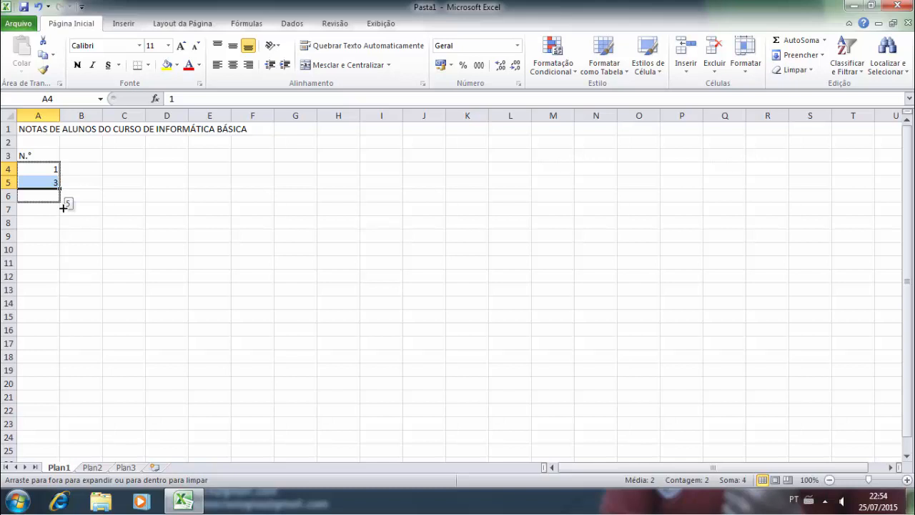
pyautogui.moveTo(63, 207)
pyautogui.mouseDown()
pyautogui.moveTo(60, 250)
pyautogui.moveTo(56, 193)
pyautogui.mouseUp()
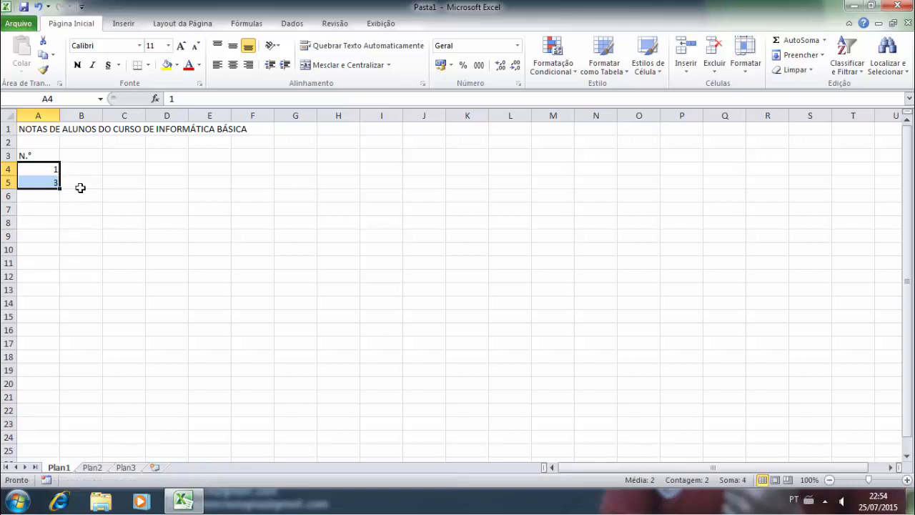
pyautogui.click(80, 187)
# - Change A5 to 4, then delete it so only 1 remains under N.°
pyautogui.click(51, 179)
pyautogui.write('4')
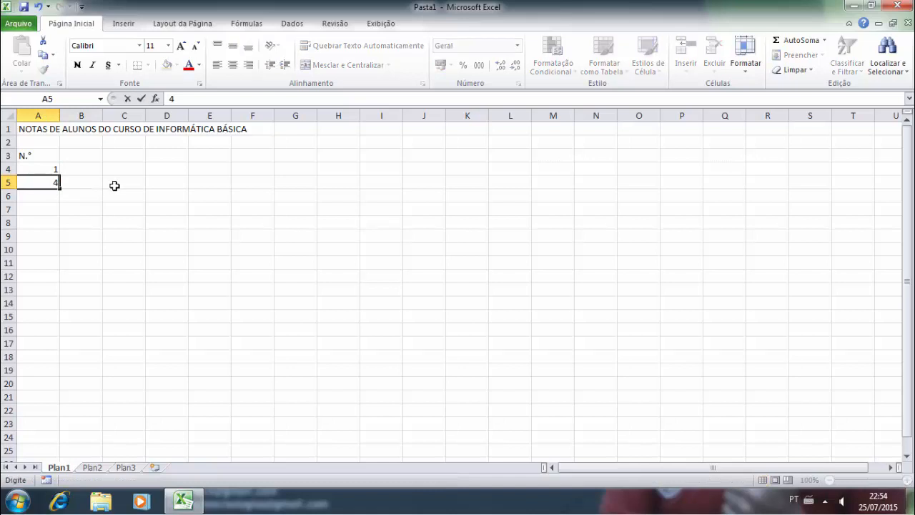
pyautogui.click(114, 183)
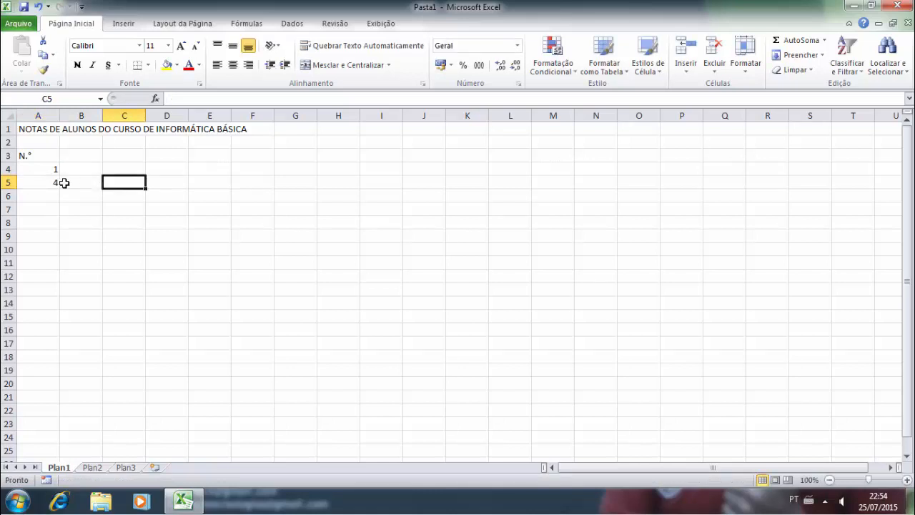
pyautogui.moveTo(48, 169); pyautogui.dragTo(59, 187)
pyautogui.click(80, 188)
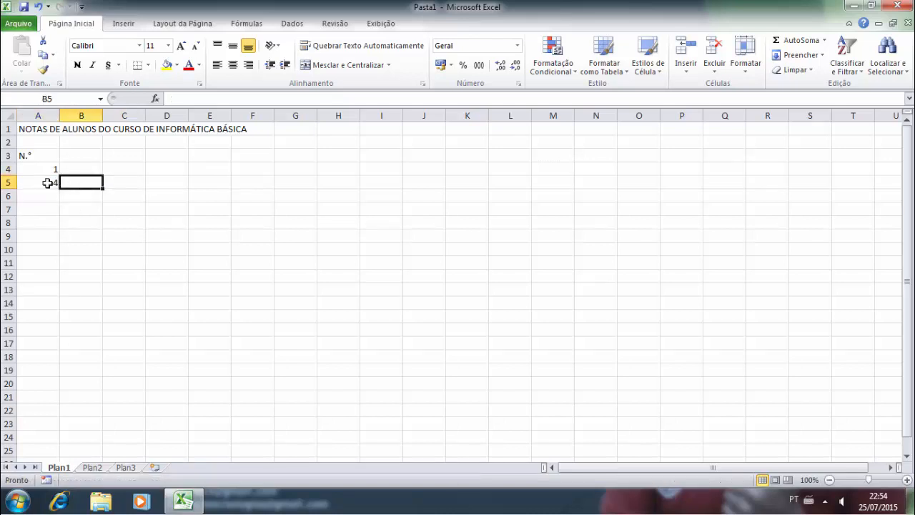
pyautogui.click(47, 183)
pyautogui.press('Delete')
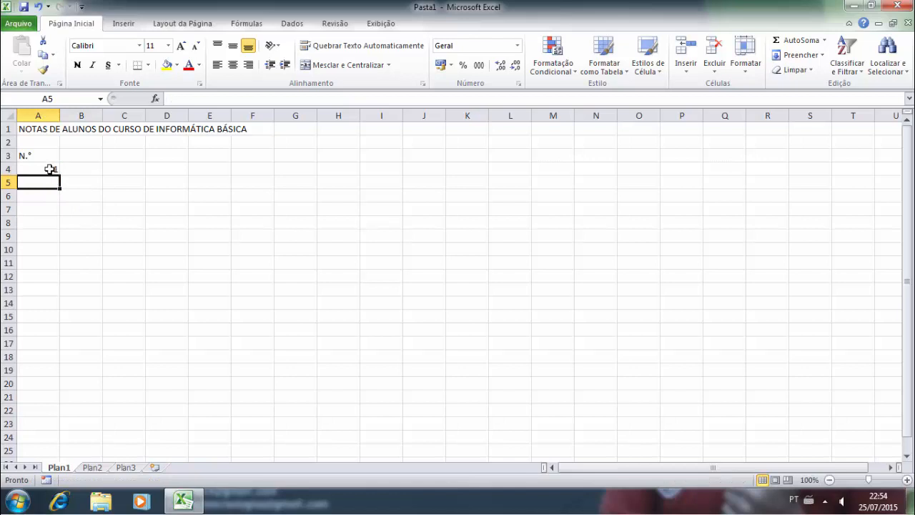
# - Fill the numbers 1 to 10 down A4:A13 with the fill handle
pyautogui.click(50, 169)
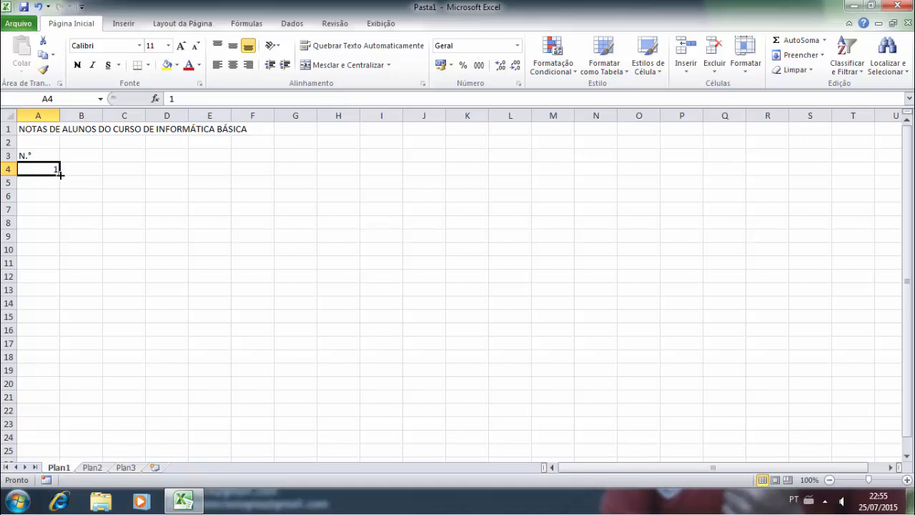
pyautogui.moveTo(61, 174); pyautogui.dragTo(61, 300)
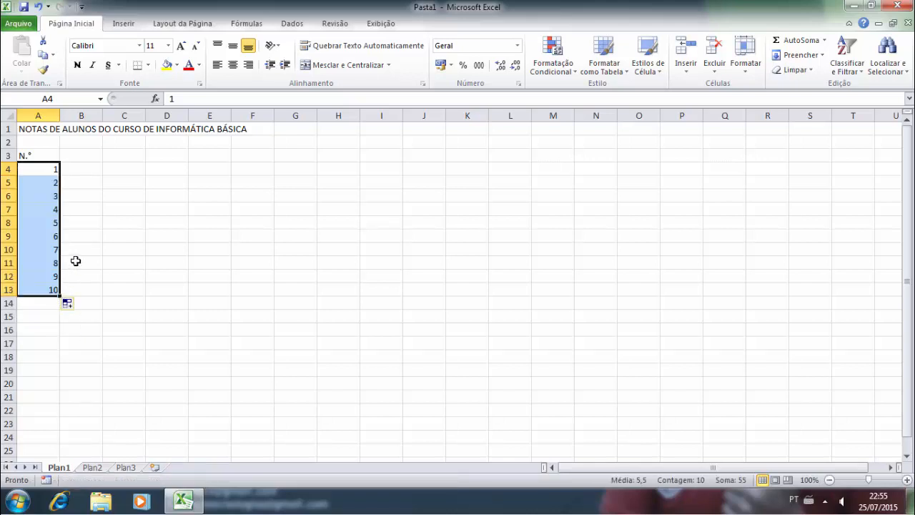
pyautogui.click(88, 196)
# - Add the headers ALUNO in B3 and WINDOWS in C3
pyautogui.click(80, 154)
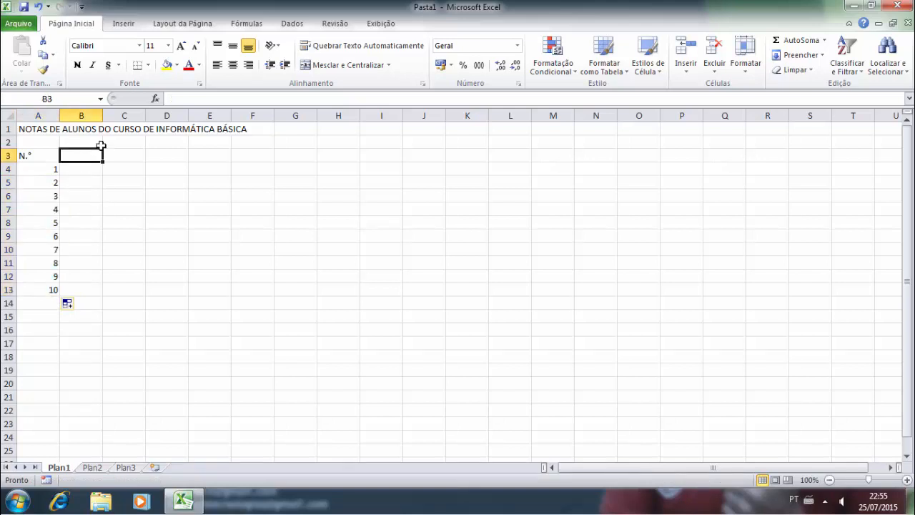
pyautogui.write('aL')
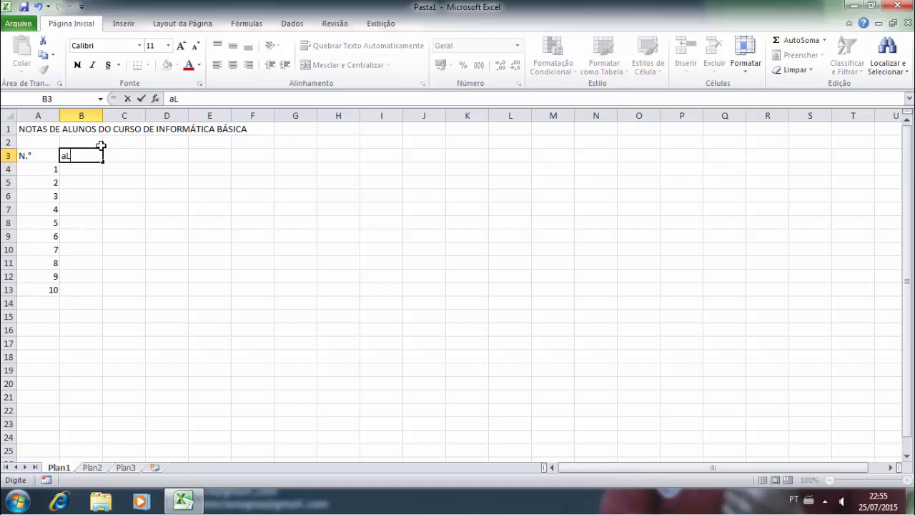
pyautogui.press('BackSpace')
pyautogui.press('BackSpace')
pyautogui.write('ALUNO')
pyautogui.click(90, 172)
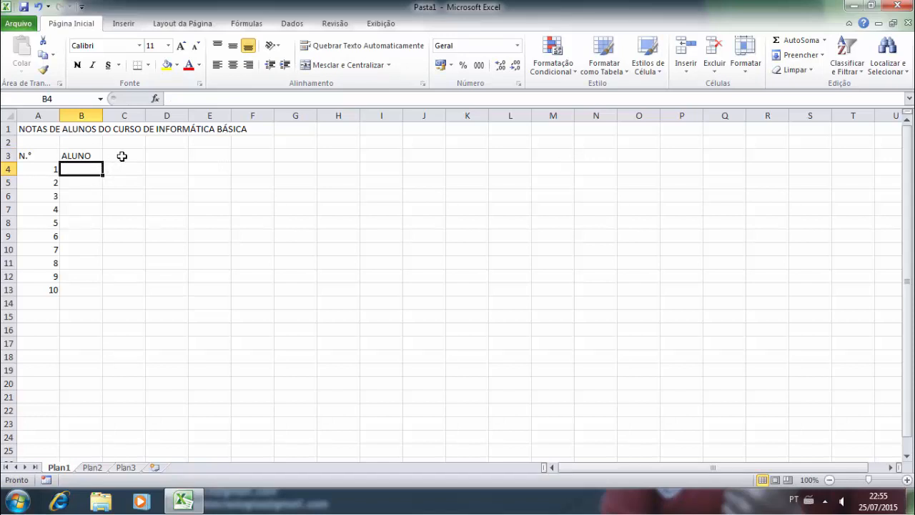
pyautogui.click(121, 155)
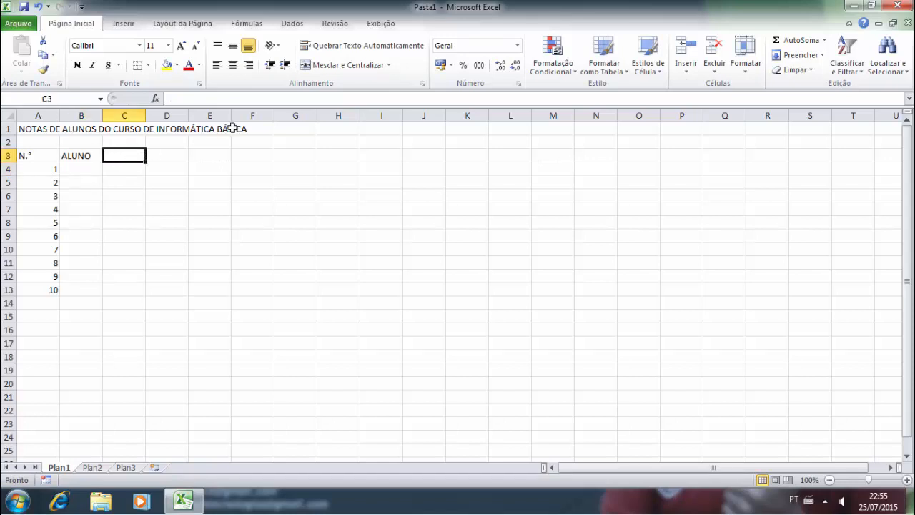
pyautogui.write('WORD')
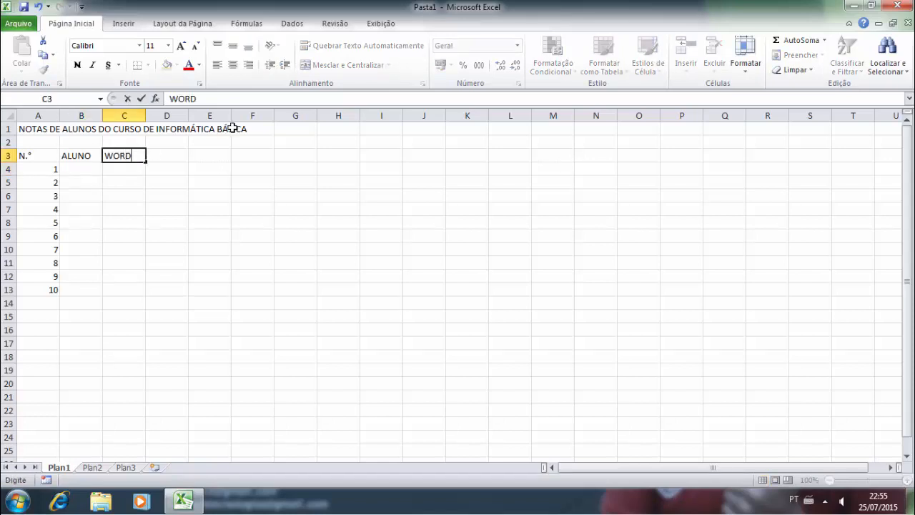
pyautogui.press('Tab')
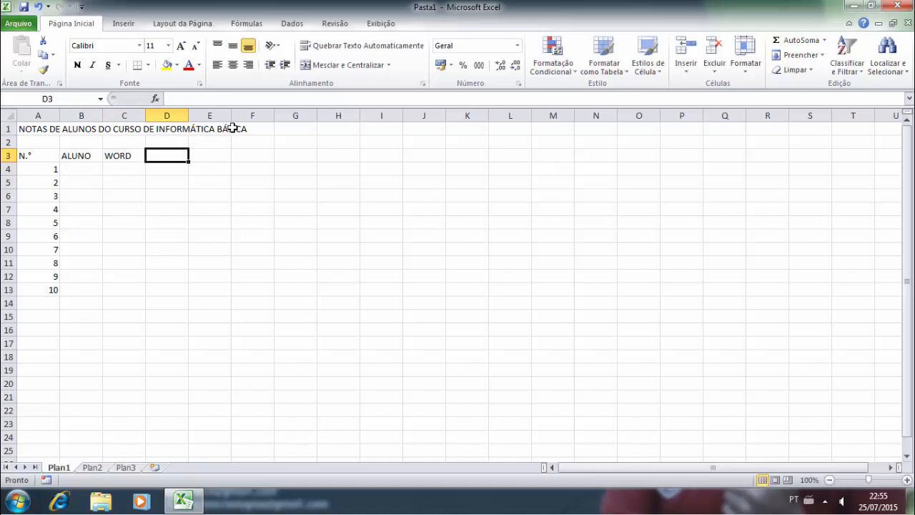
pyautogui.press('Left')
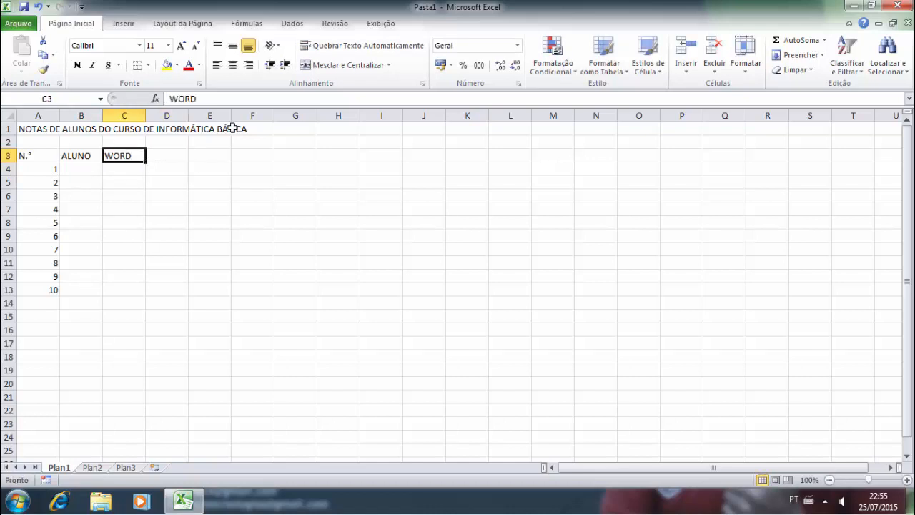
pyautogui.write('WINDOWS')
pyautogui.press('Tab')
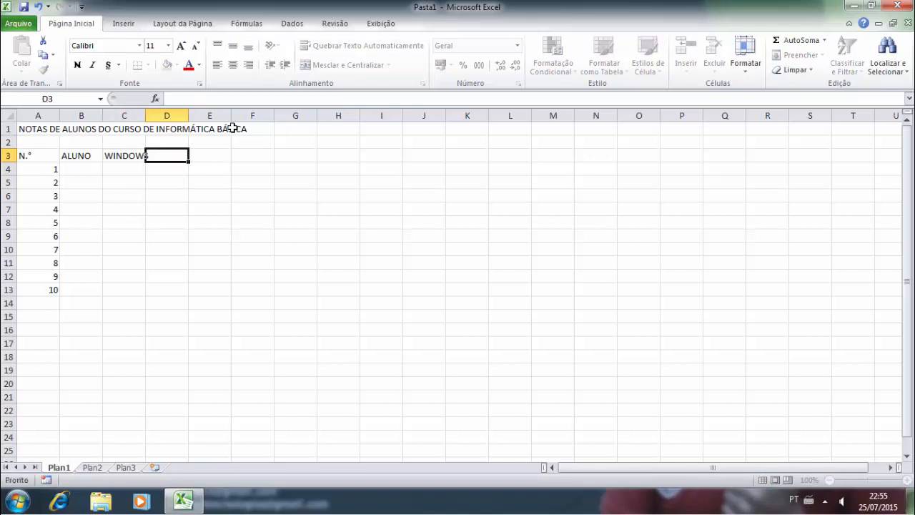
# - Add the headers WORD, EXCEL, POWERPOINT, INTERNET and MÉDIA across D3:H3
pyautogui.write('WORD')
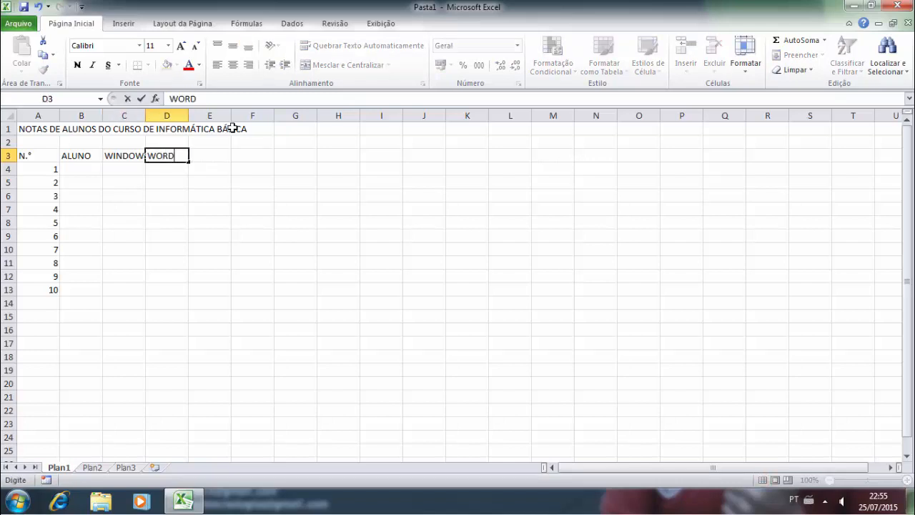
pyautogui.press('Tab')
pyautogui.write('EXCEL')
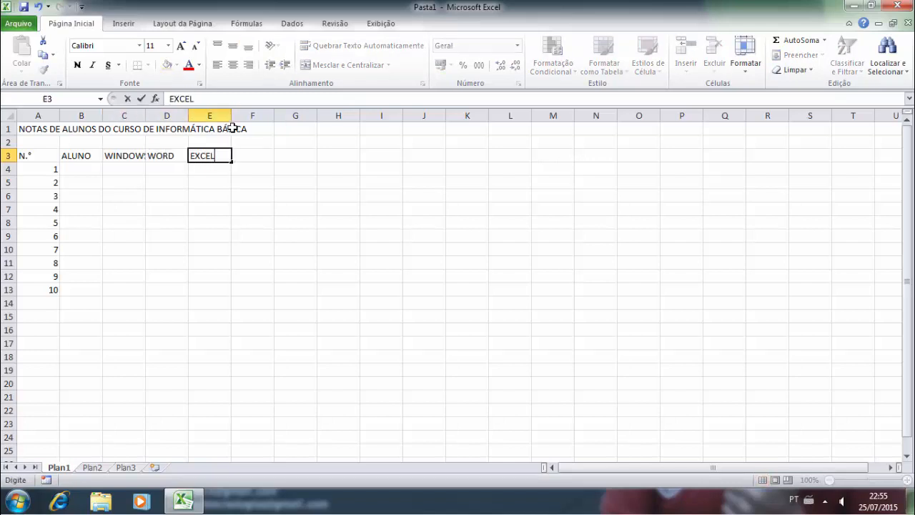
pyautogui.press('Tab')
pyautogui.write('POWERP')
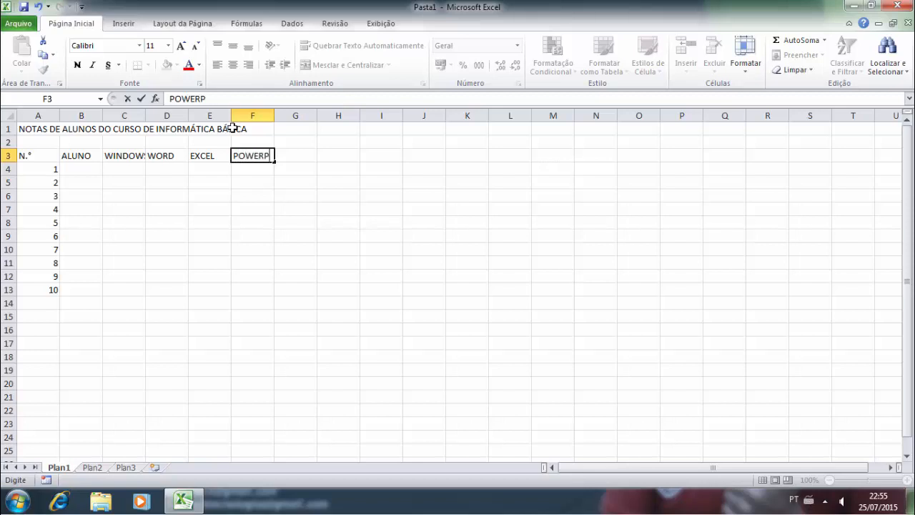
pyautogui.write('OINT')
pyautogui.press('Tab')
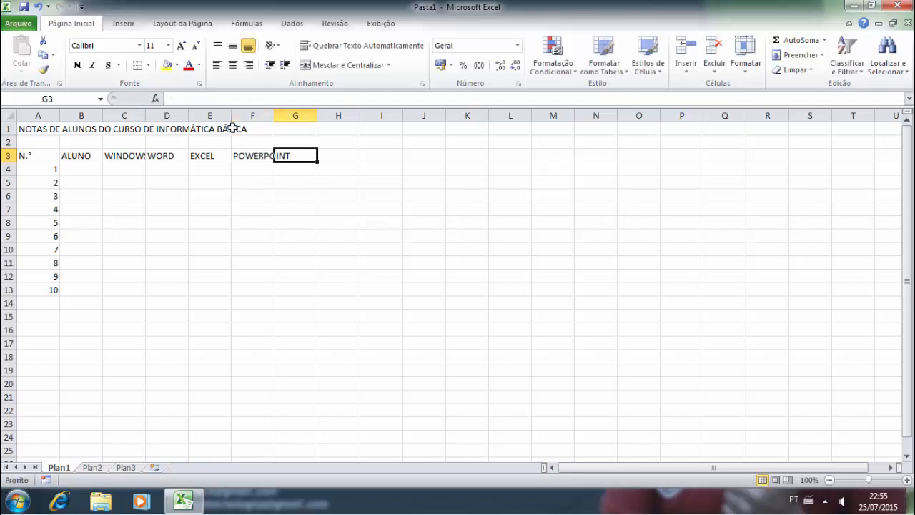
pyautogui.write('INTERNET')
pyautogui.press('Tab')
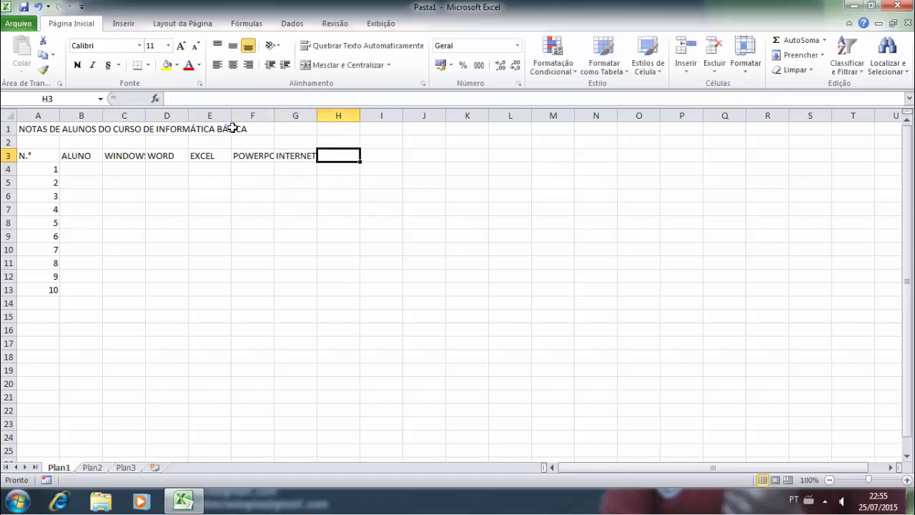
pyautogui.write('MÉDIA')
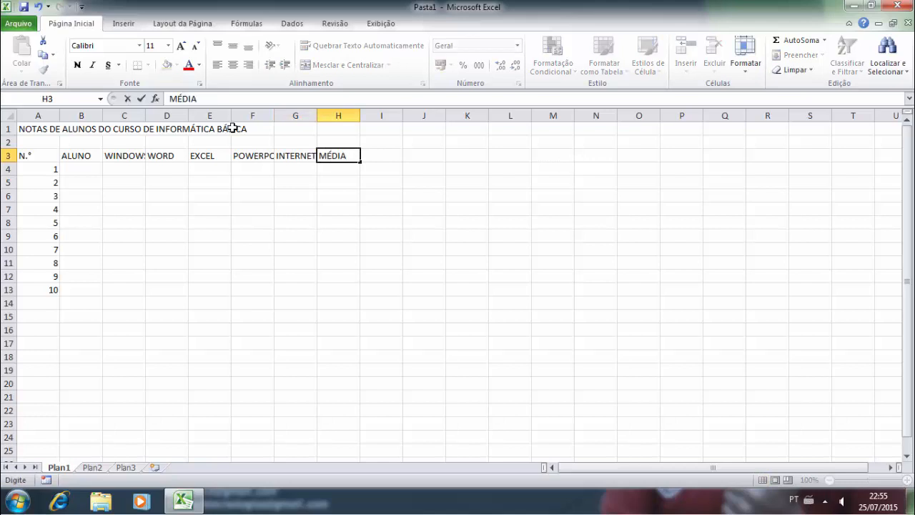
pyautogui.click(271, 197)
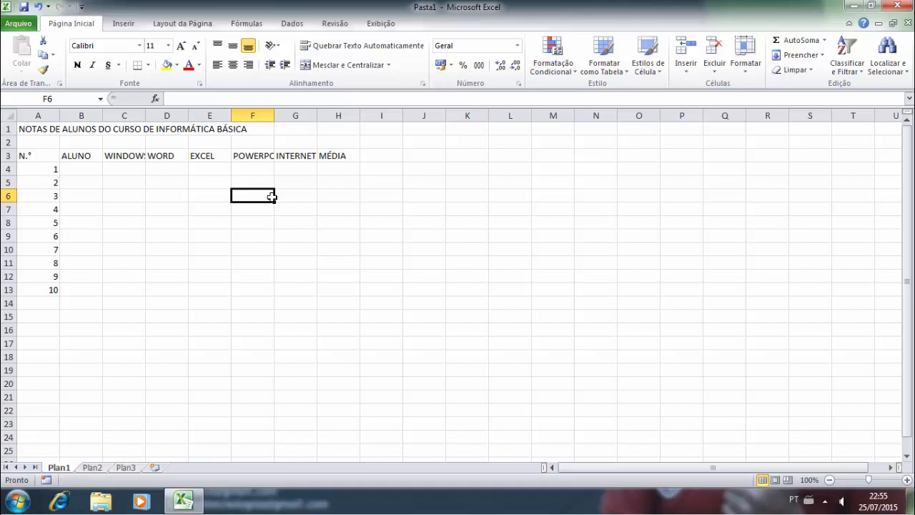
# - Type the first student's full name into B4, beside number 1
pyautogui.click(86, 169)
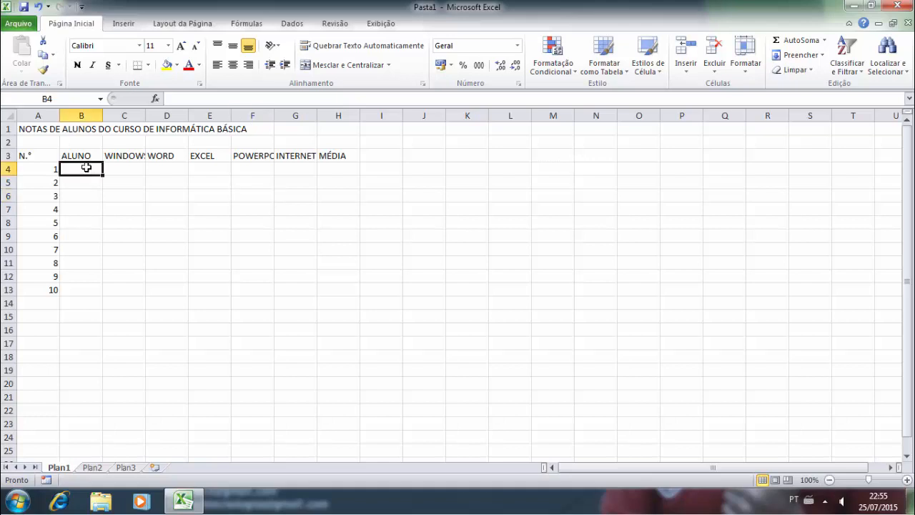
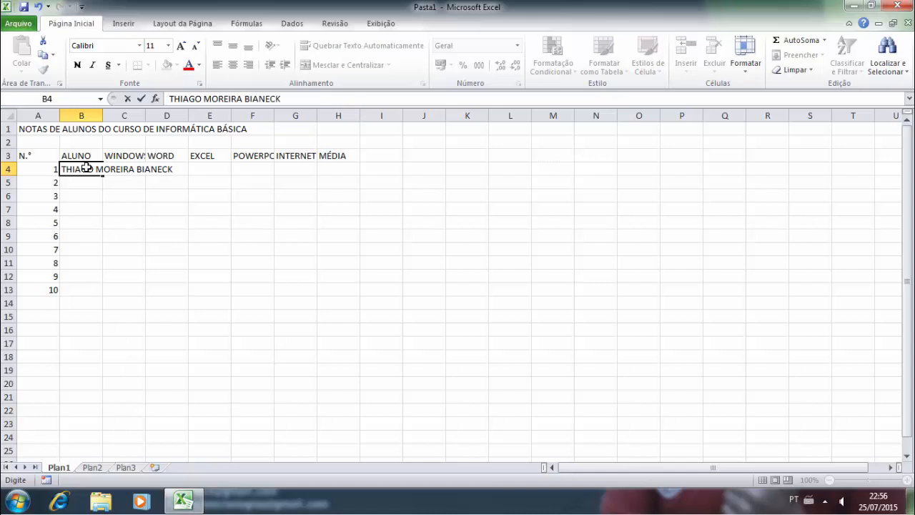
pyautogui.click(141, 233)
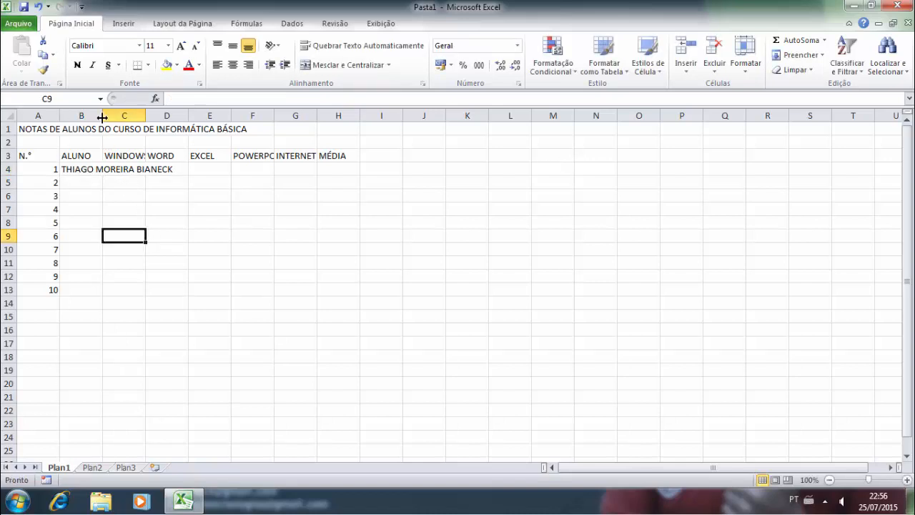
pyautogui.moveTo(102, 117); pyautogui.dragTo(249, 116)
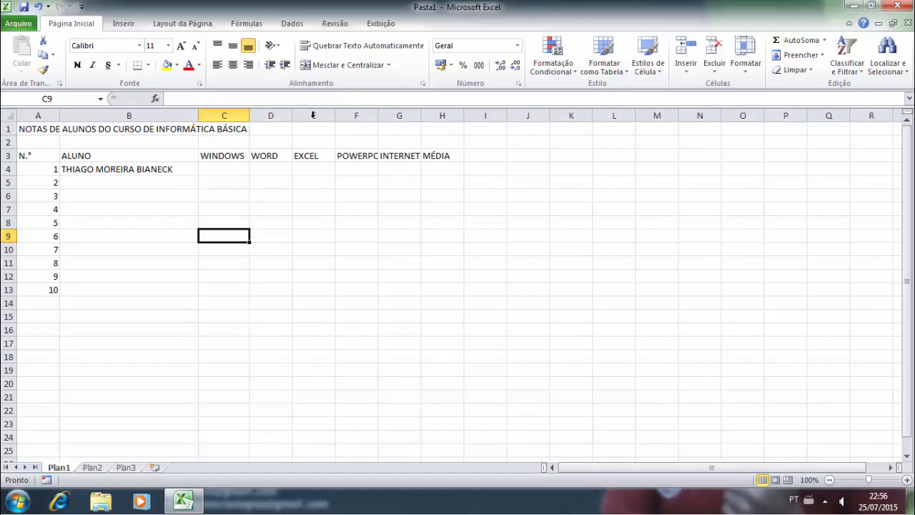
pyautogui.moveTo(380, 116); pyautogui.dragTo(450, 116)
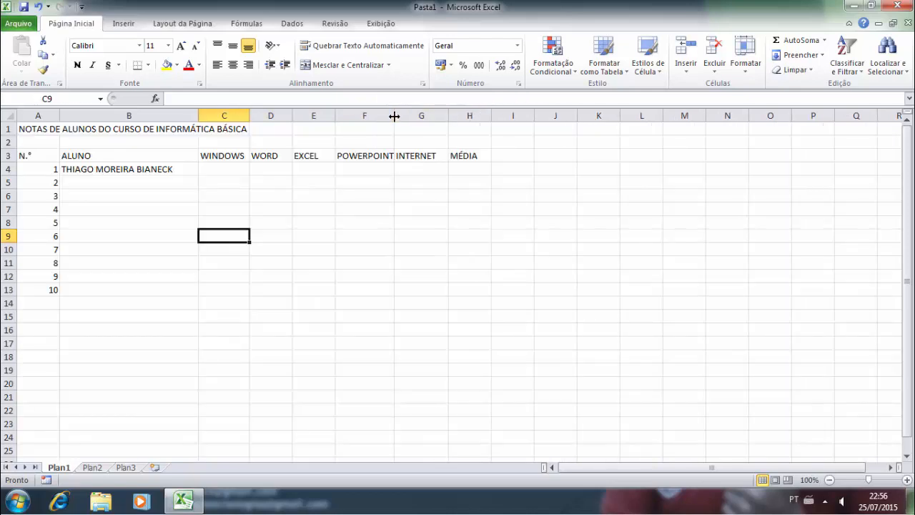
pyautogui.moveTo(394, 116); pyautogui.dragTo(402, 116)
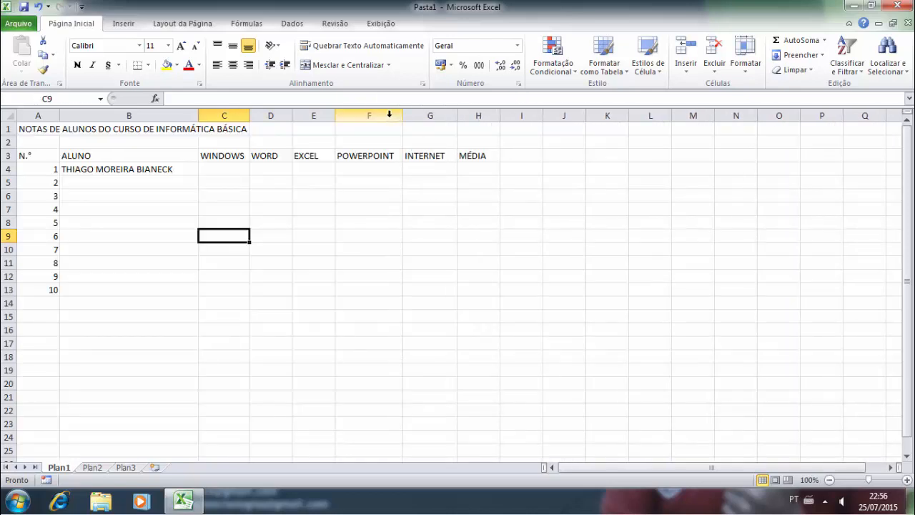
pyautogui.moveTo(506, 115); pyautogui.dragTo(505, 116)
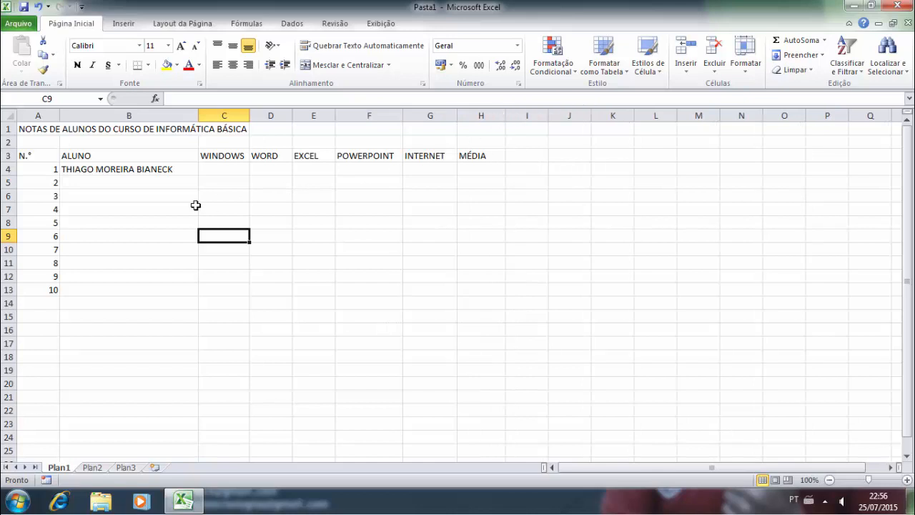
# - Enter the full names of students 2 through 6 in B5:B9
pyautogui.click(136, 194)
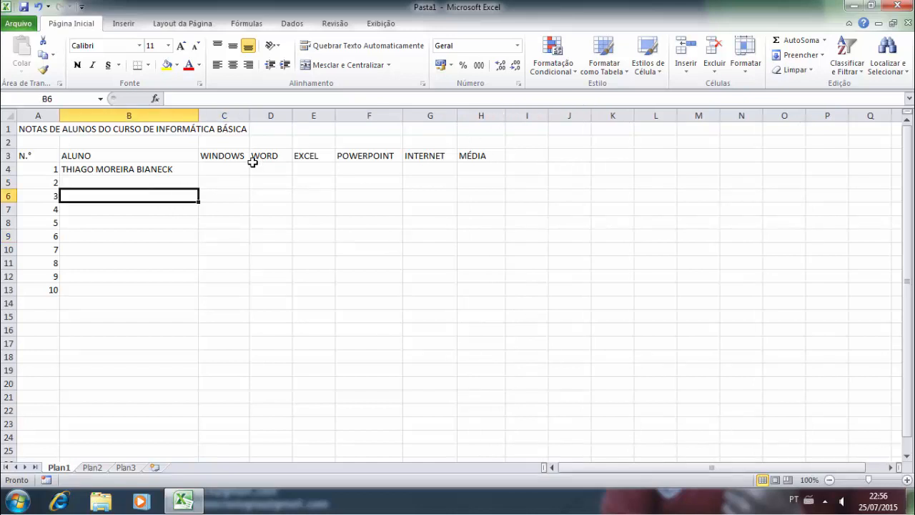
pyautogui.press('Up')
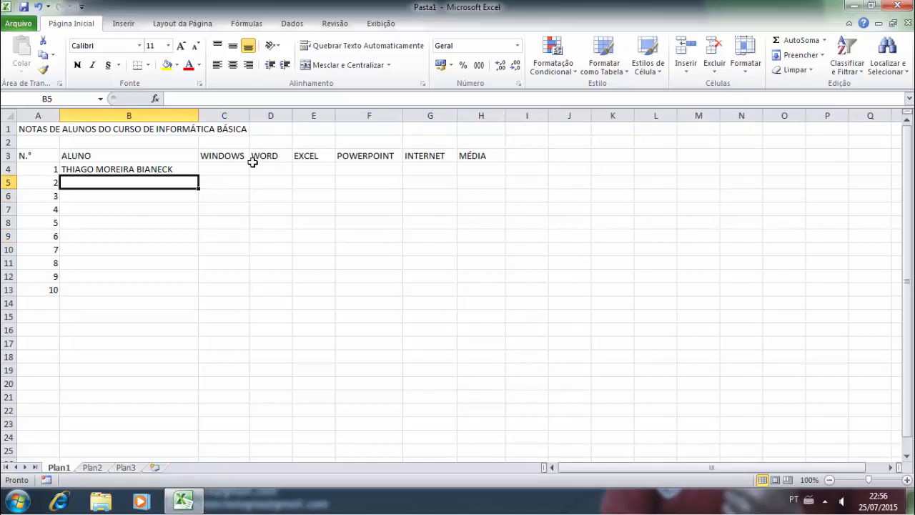
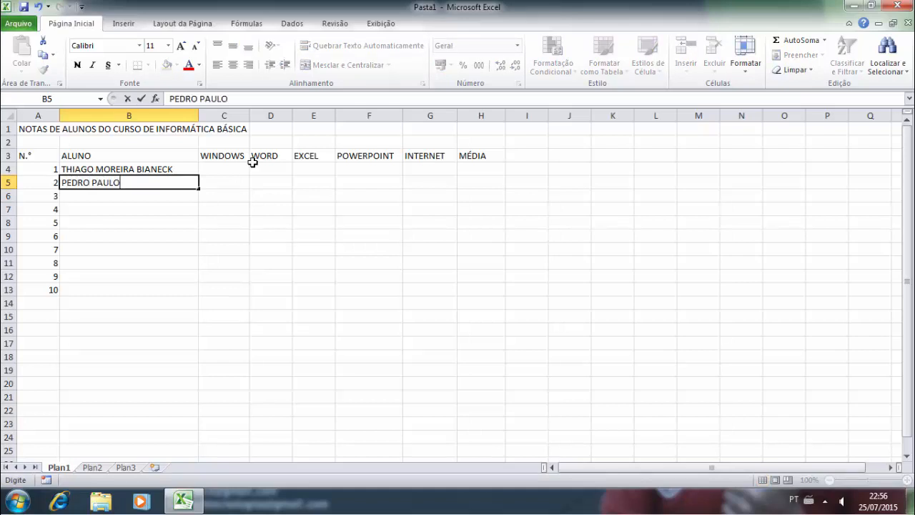
pyautogui.press('Return')
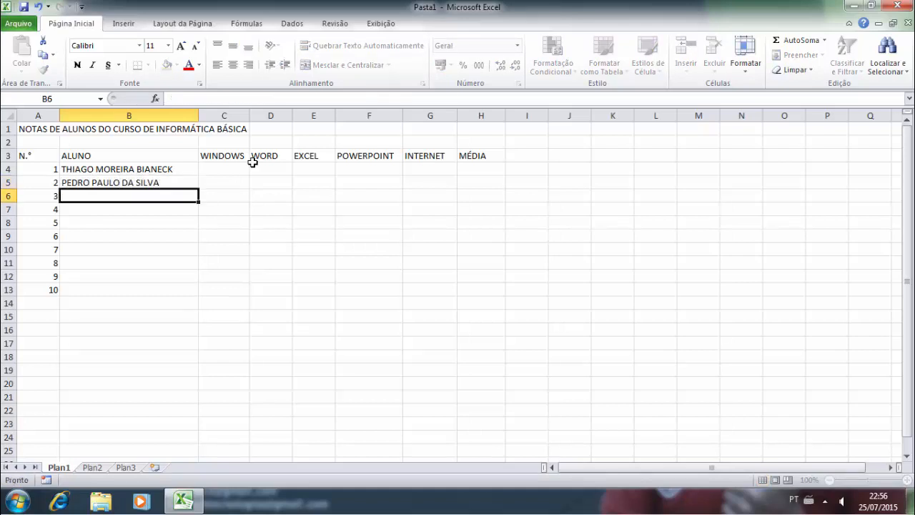
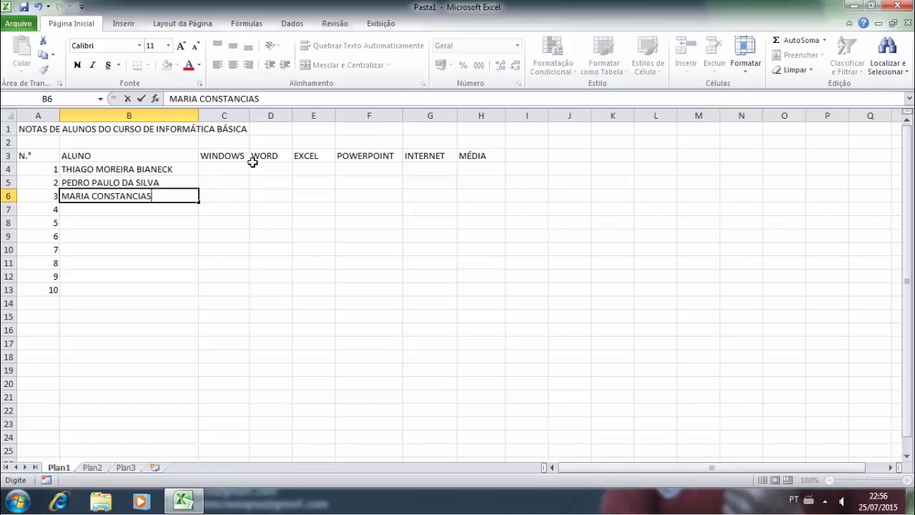
pyautogui.press('Return')
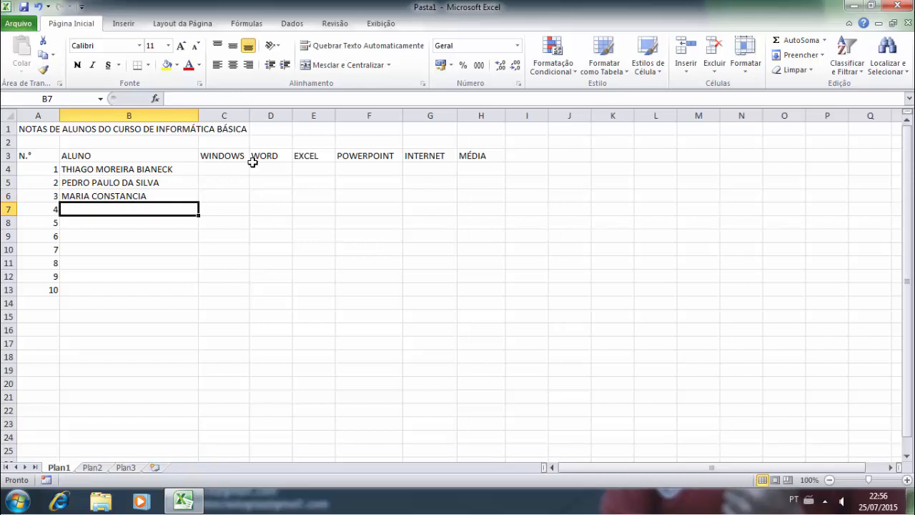
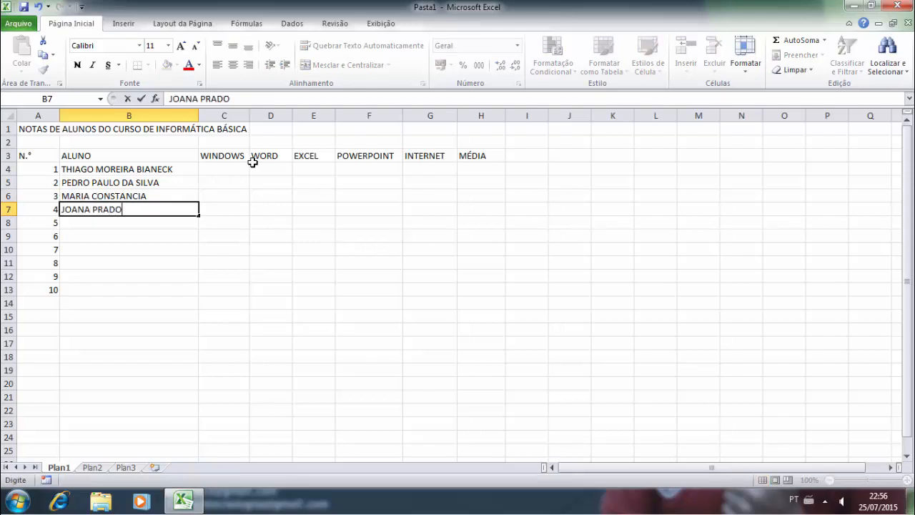
pyautogui.press('Return')
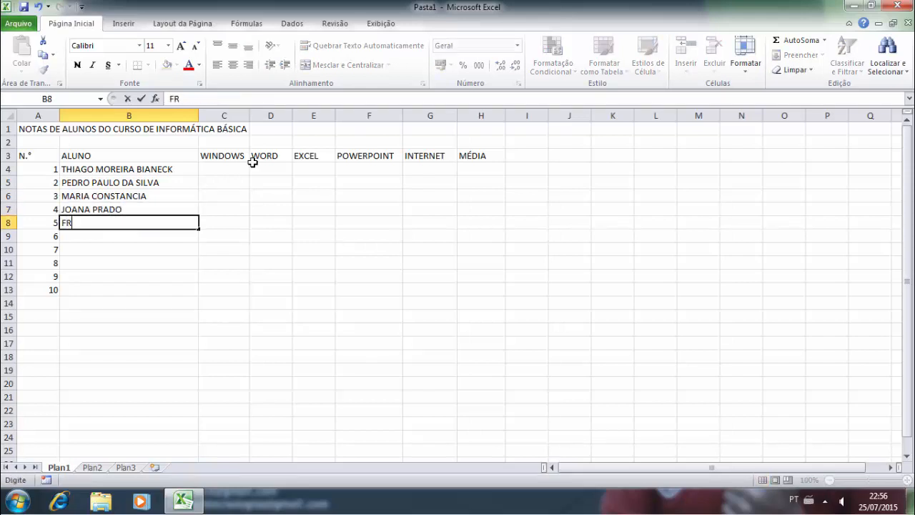
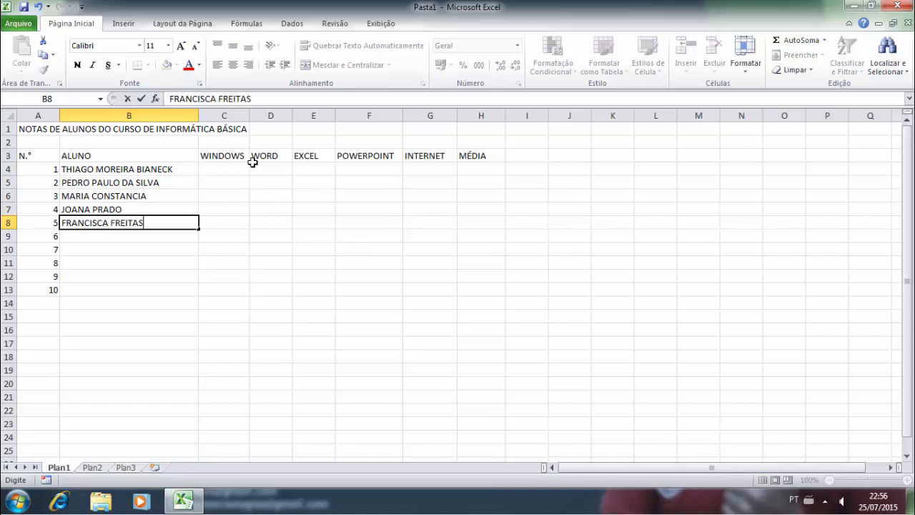
pyautogui.press('Return')
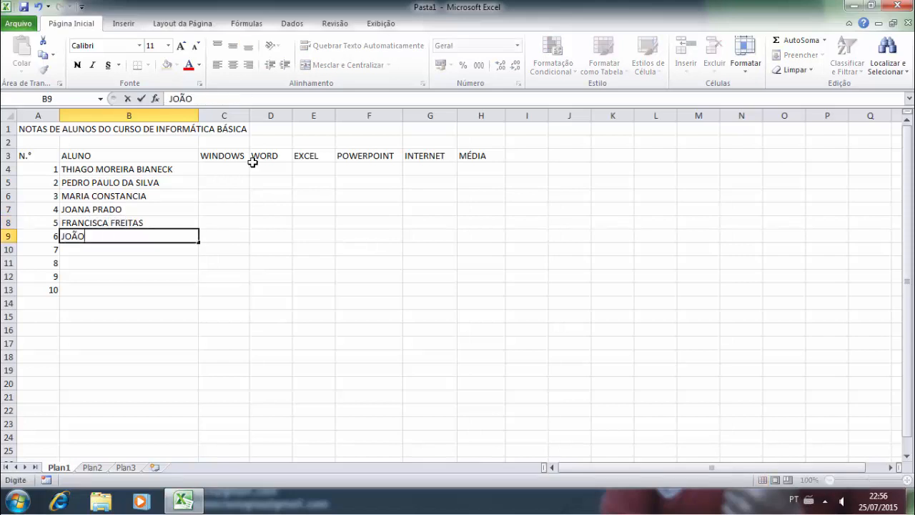
pyautogui.press('Return')
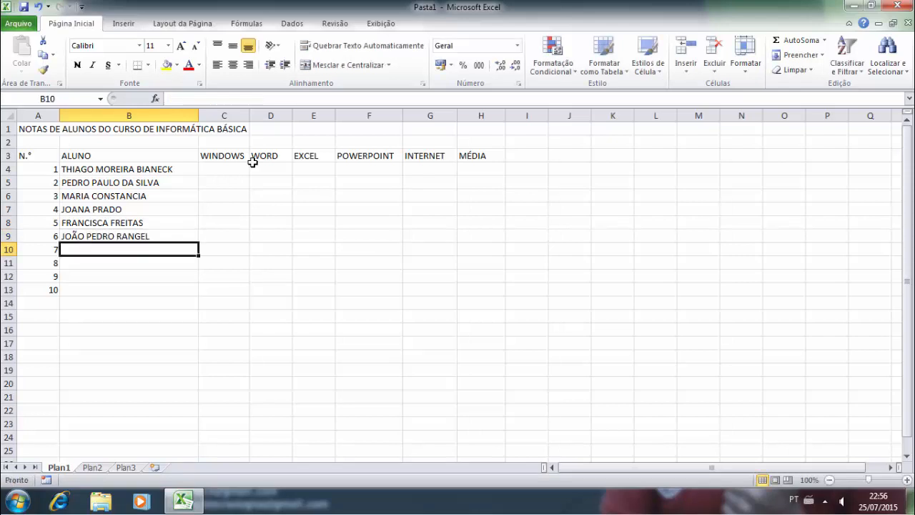
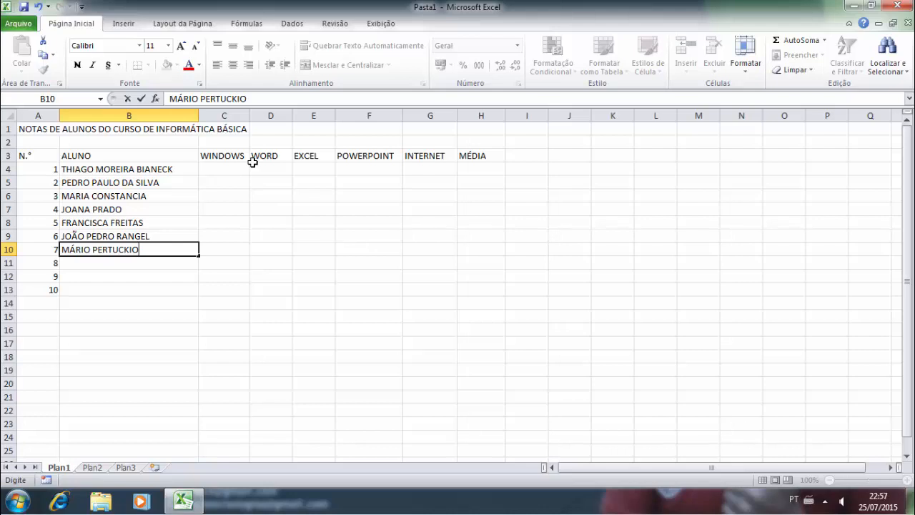
# - Enter the full names of students 7 through 10 in B10:B13
pyautogui.press('Return')
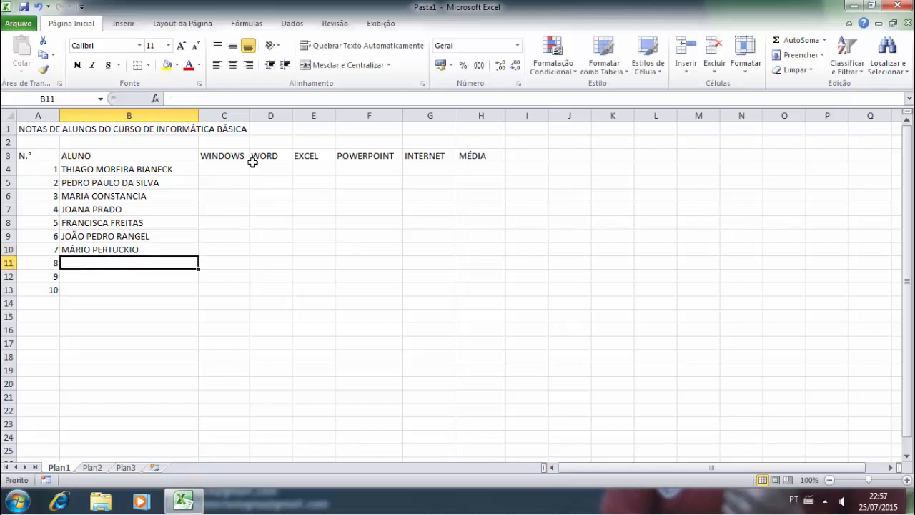
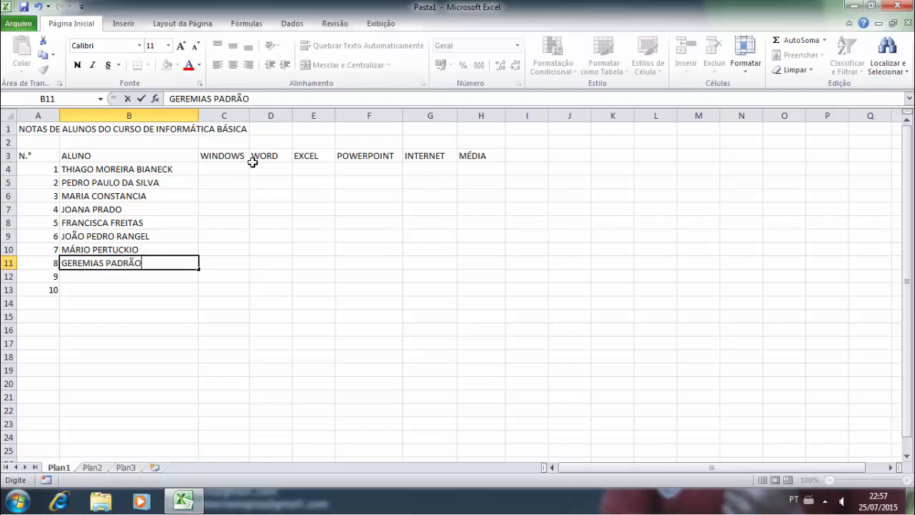
pyautogui.press('Return')
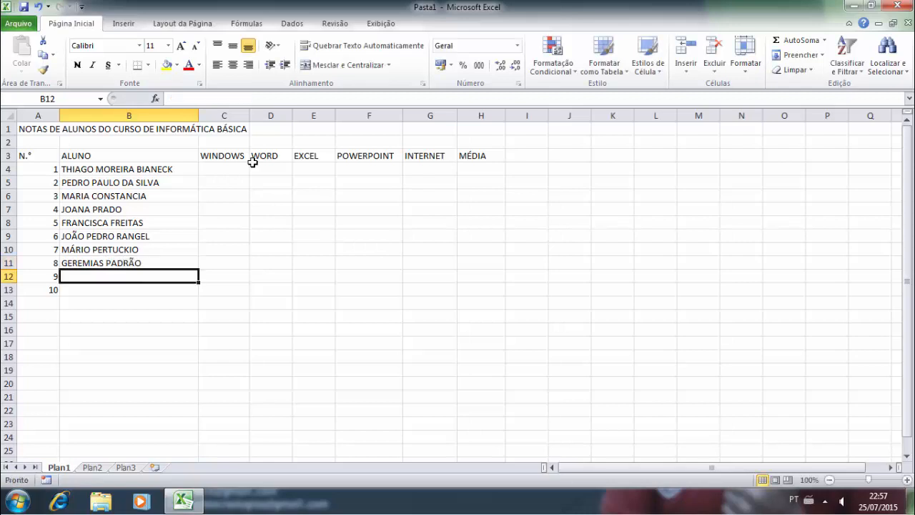
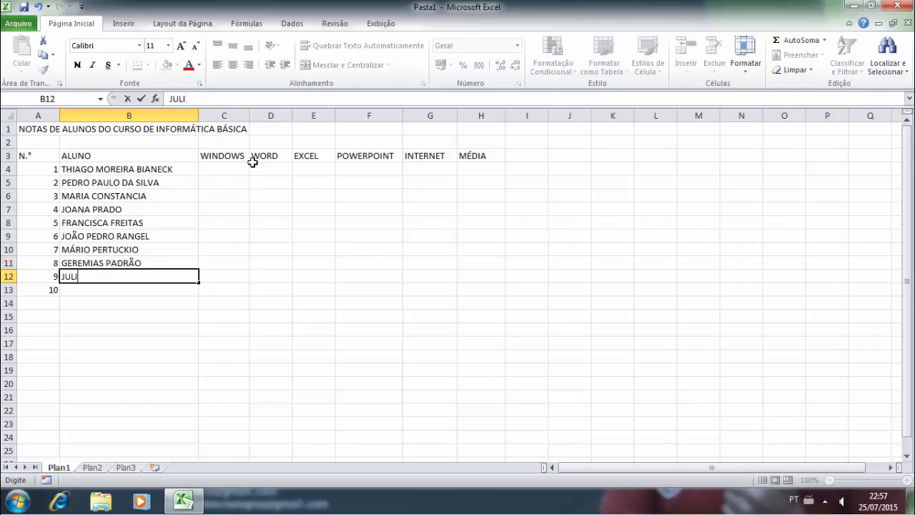
pyautogui.press('Return')
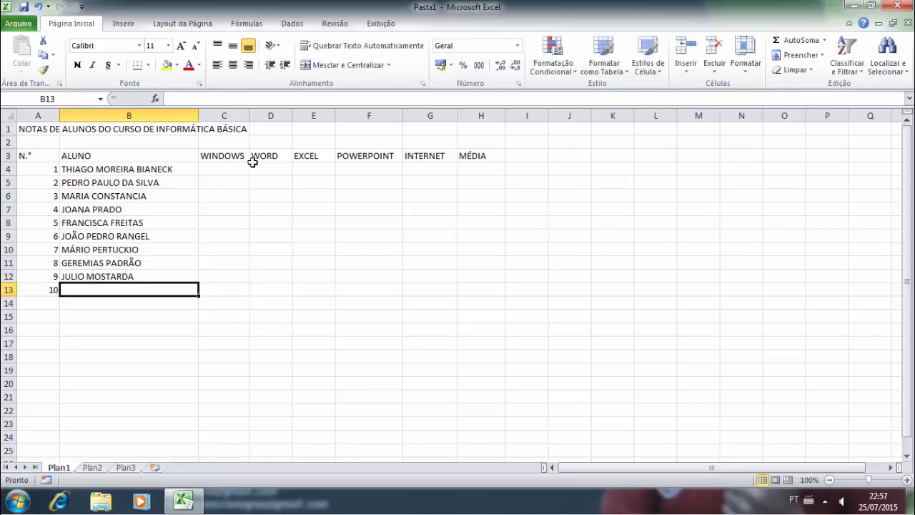
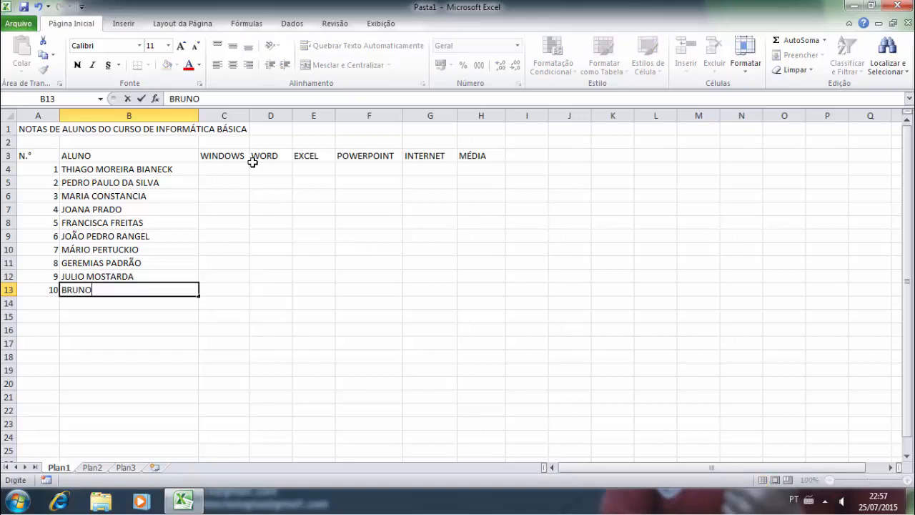
pyautogui.press('Up')
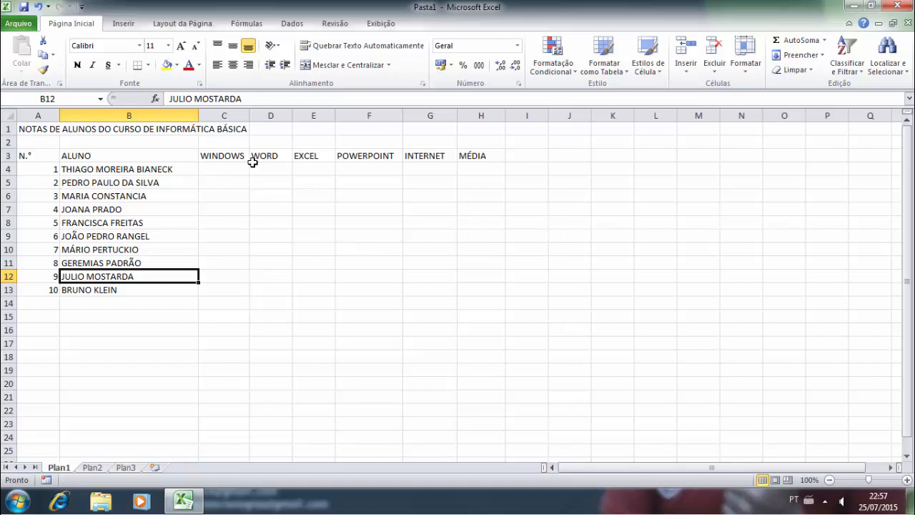
pyautogui.press('Up')
pyautogui.press('Up')
pyautogui.press('Up')
pyautogui.press('Up')
pyautogui.press('Up')
pyautogui.press('Up')
pyautogui.press('Up')
pyautogui.press('Up')
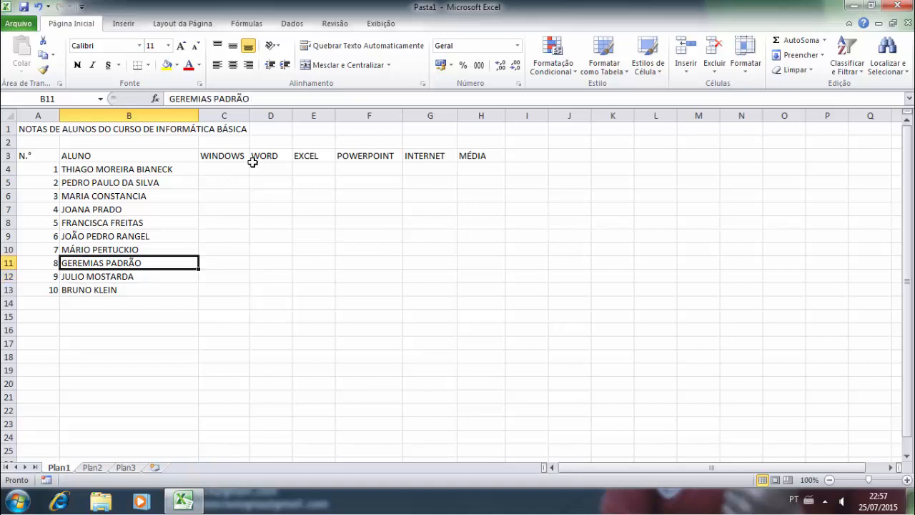
pyautogui.press('Right')
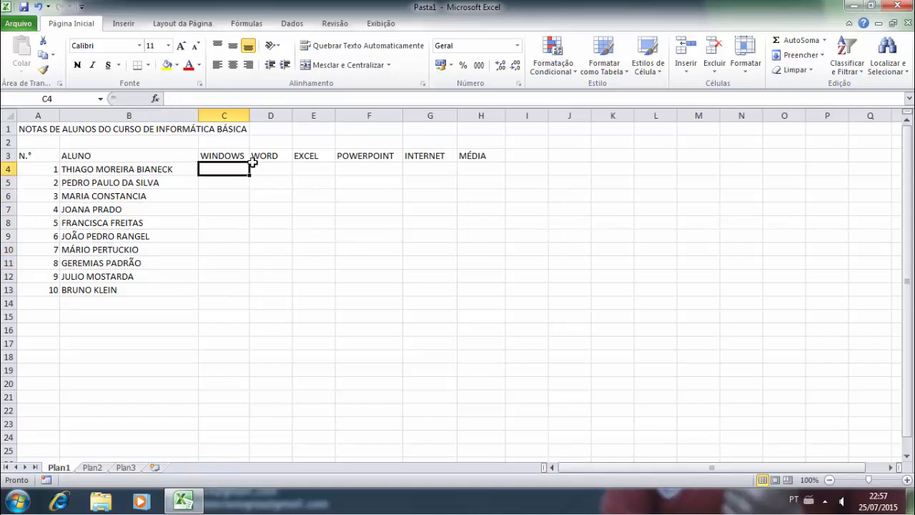
# - Enter the first student's grades in row 4: 9, 10, 8,5, 9 and 10
pyautogui.write('9')
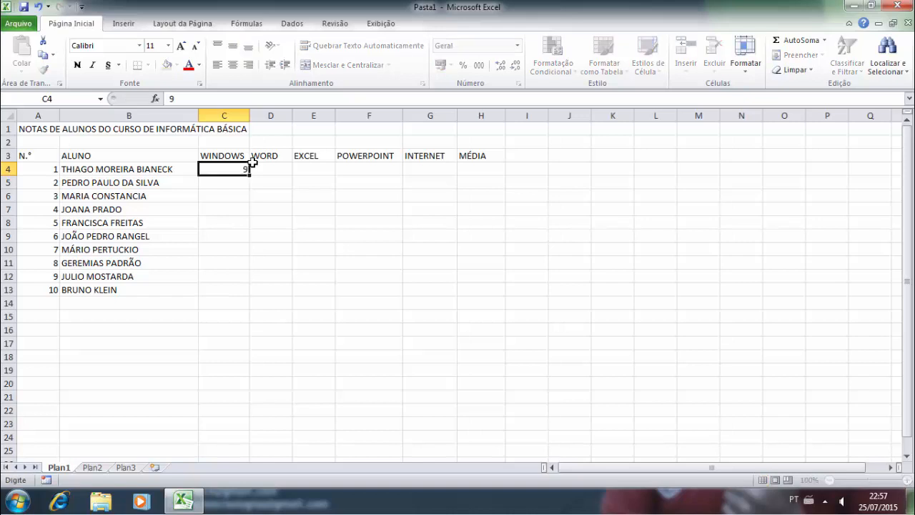
pyautogui.press('Right')
pyautogui.write('10')
pyautogui.press('Right')
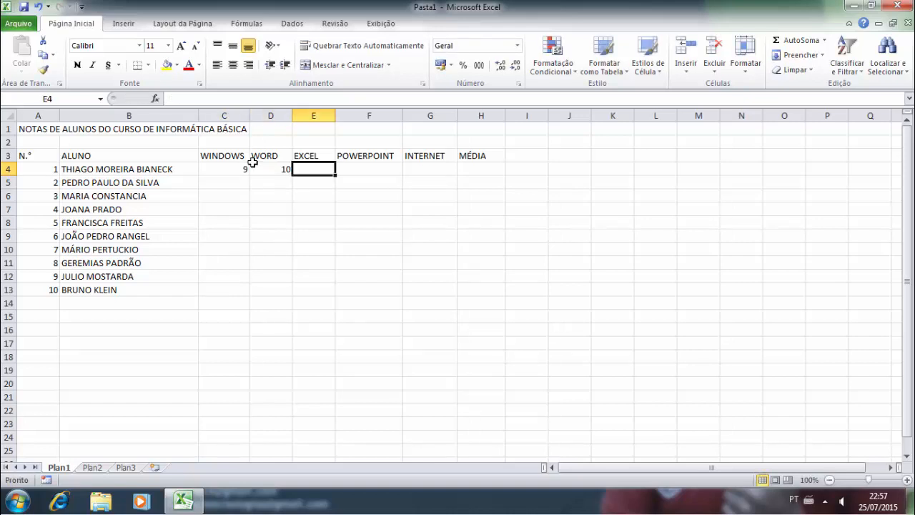
pyautogui.write('8,5')
pyautogui.press('Right')
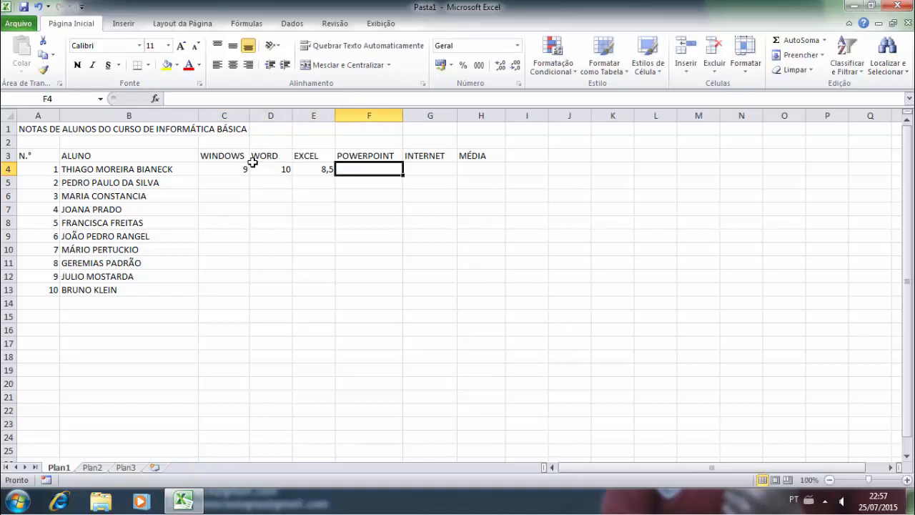
pyautogui.write('9')
pyautogui.press('Right')
pyautogui.write('10')
pyautogui.press('Right')
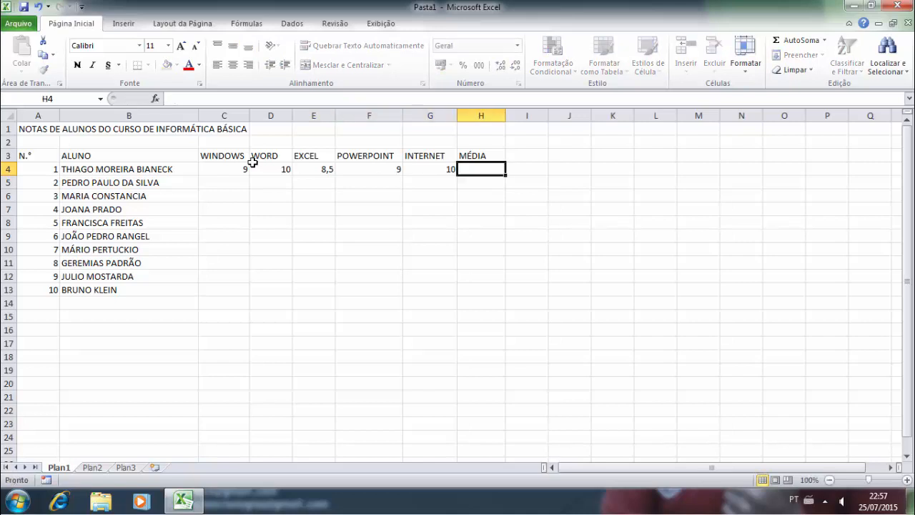
# - Enter the second student's grades in row 5: 5, 5, 6, 9 and 9
pyautogui.press('Left')
pyautogui.press('Left')
pyautogui.press('Left')
pyautogui.press('Left')
pyautogui.press('Down')
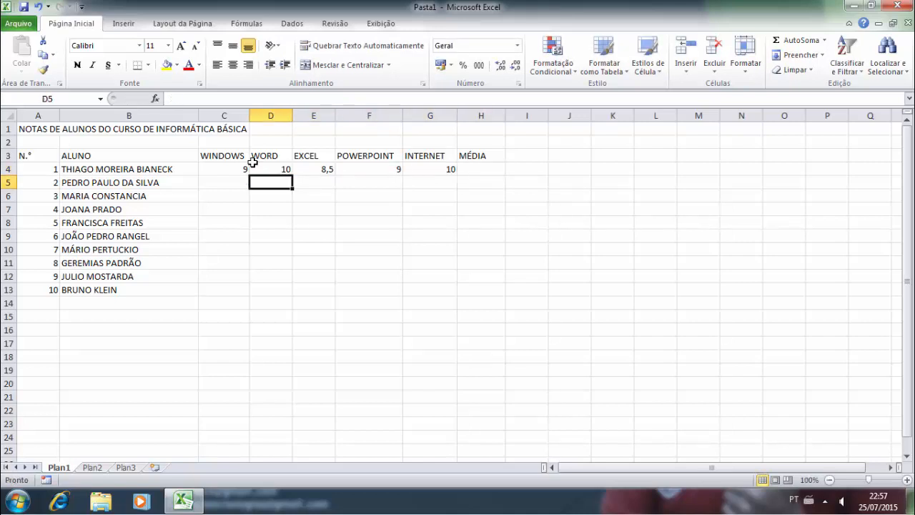
pyautogui.press('Left')
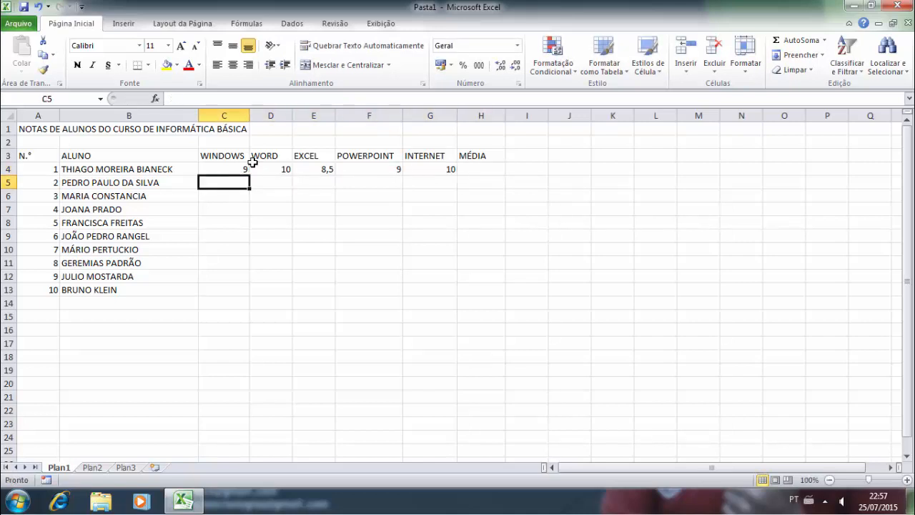
pyautogui.write('5')
pyautogui.press('Return')
pyautogui.press('Right')
pyautogui.press('Up')
pyautogui.write('5')
pyautogui.press('Return')
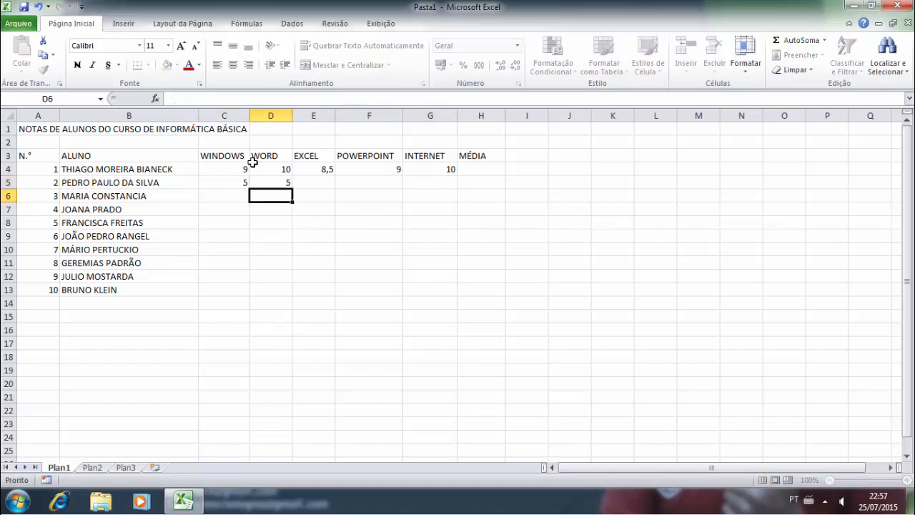
pyautogui.press('Right')
pyautogui.press('Up')
pyautogui.write('6')
pyautogui.press('Right')
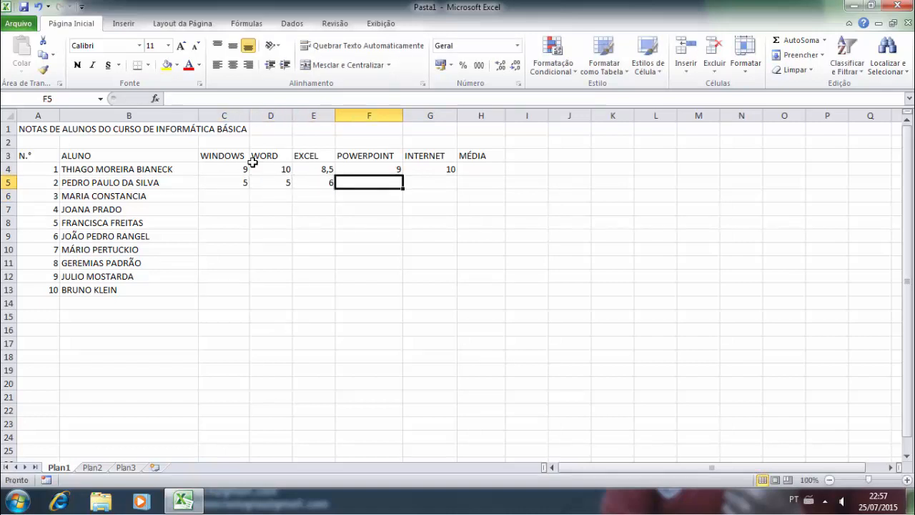
pyautogui.write('9')
pyautogui.press('Right')
pyautogui.write('9')
pyautogui.press('Return')
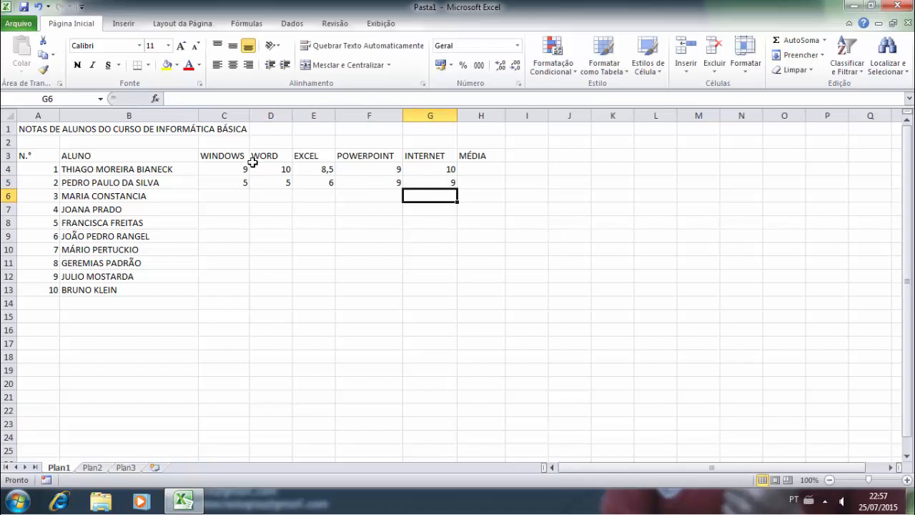
# - Enter grade 9 in cells C6 and E8
pyautogui.press('Left')
pyautogui.press('Left')
pyautogui.press('Left')
pyautogui.press('Left')
pyautogui.write('9')
pyautogui.press('Return')
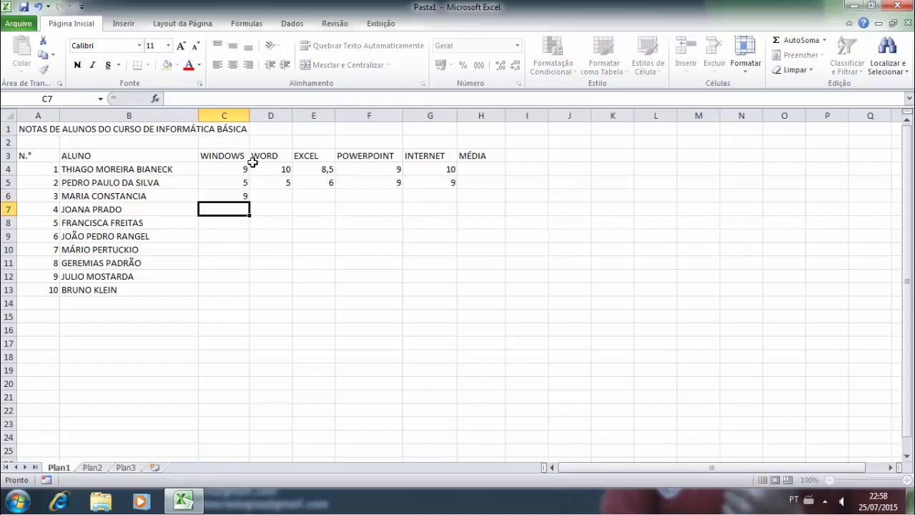
pyautogui.press('Down')
pyautogui.press('Right')
pyautogui.press('Right')
pyautogui.write('9')
pyautogui.press('Down')
pyautogui.press('Down')
pyautogui.press('Left')
pyautogui.press('Left')
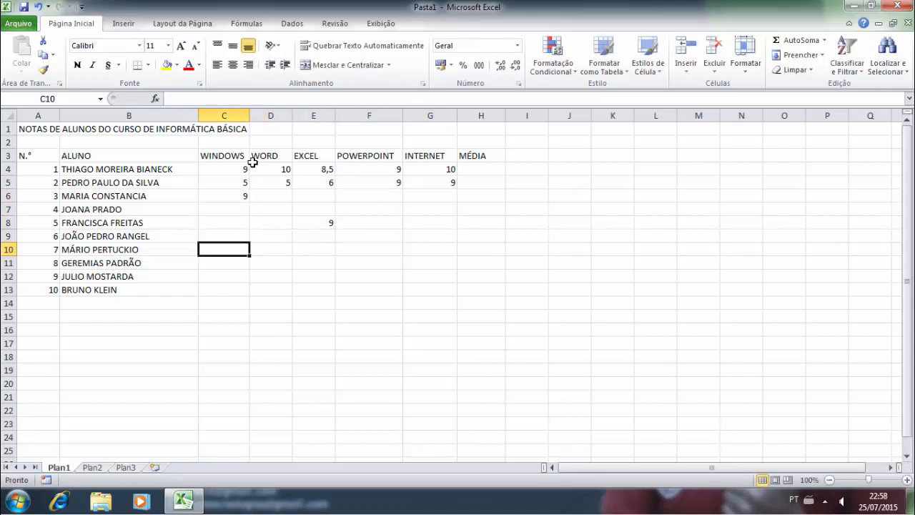
# - Enter grade 9 in cells C13, G12, G8 and E11
pyautogui.press('Down')
pyautogui.press('Down')
pyautogui.press('Down')
pyautogui.write('9')
pyautogui.press('Right')
pyautogui.press('Right')
pyautogui.press('Right')
pyautogui.press('Right')
pyautogui.press('Up')
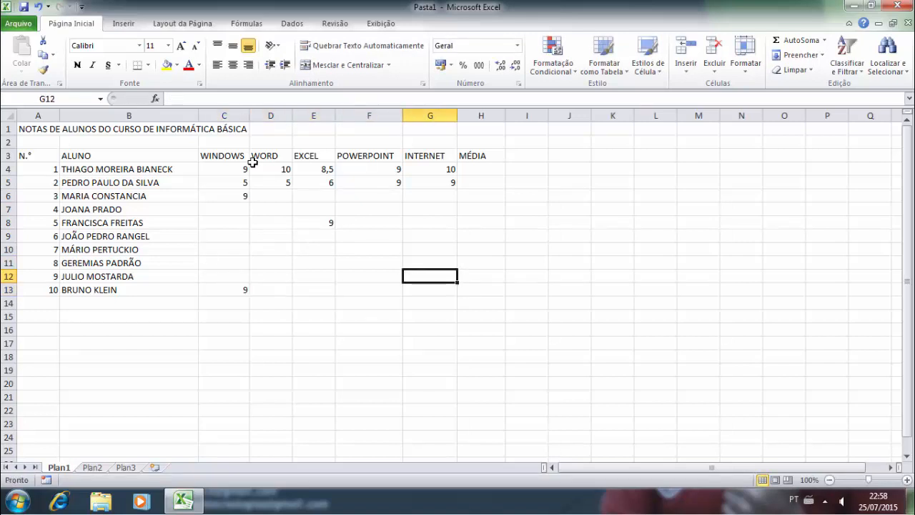
pyautogui.write('9')
pyautogui.press('Right')
pyautogui.press('Right')
pyautogui.press('Up')
pyautogui.press('Left')
pyautogui.press('Left')
pyautogui.press('Up')
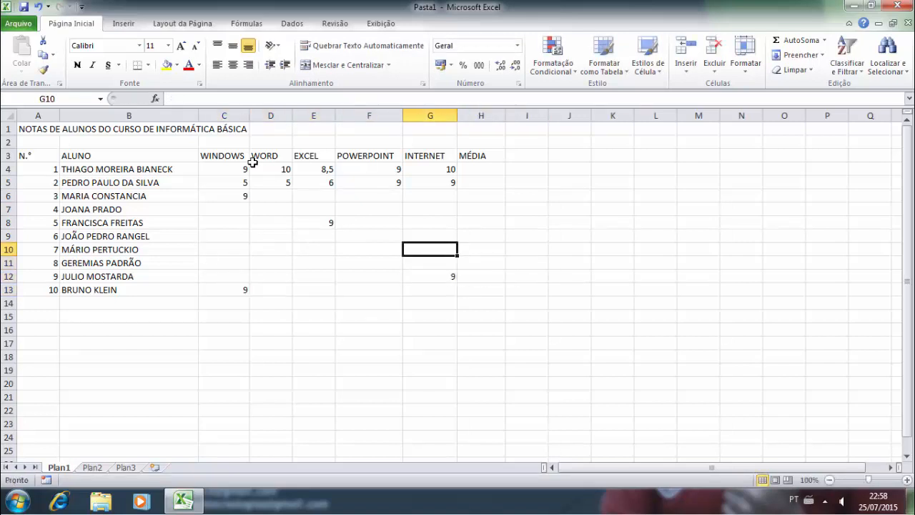
pyautogui.press('Up')
pyautogui.press('Up')
pyautogui.write('9')
pyautogui.press('Down')
pyautogui.press('Down')
pyautogui.press('Down')
pyautogui.press('Left')
pyautogui.press('Left')
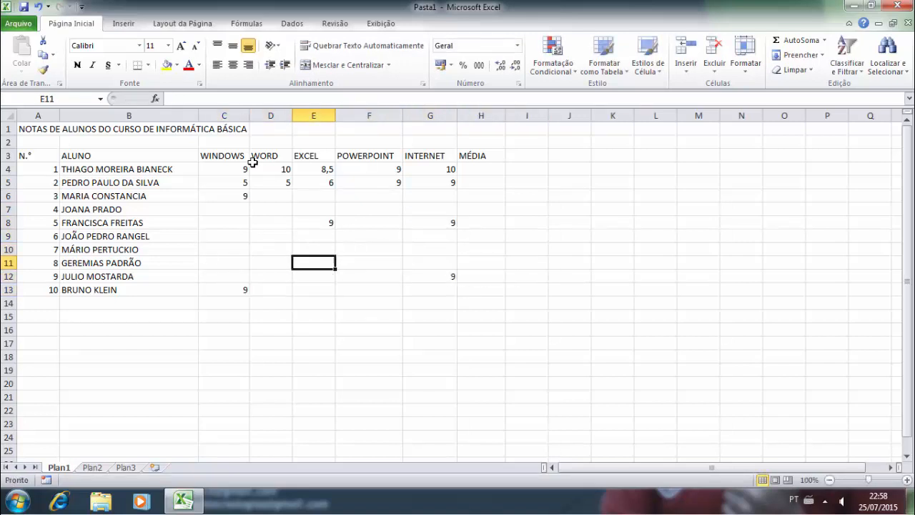
pyautogui.write('9')
pyautogui.press('Left')
pyautogui.press('Up')
pyautogui.press('Up')
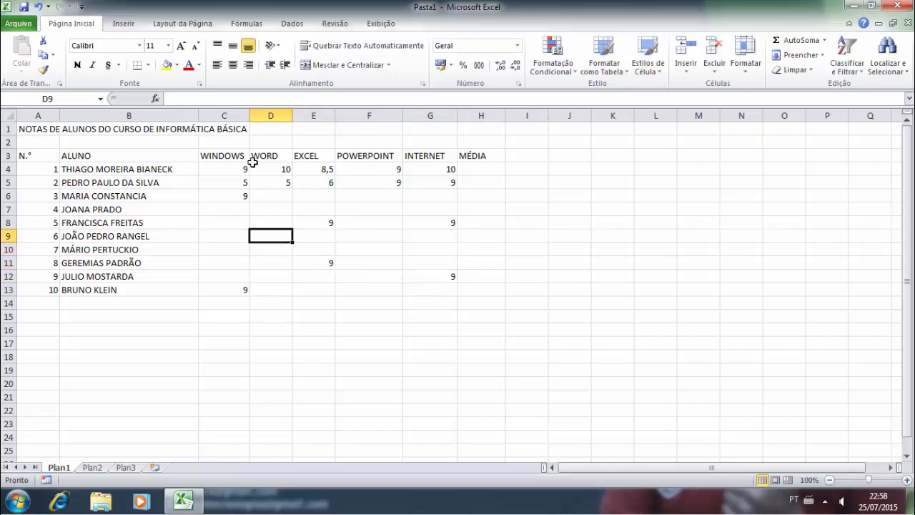
pyautogui.press('Up')
pyautogui.press('Up')
pyautogui.press('Up')
# - Enter grade 8 in cells D6, F8, F10, C10, E12 and F13
pyautogui.write('8')
pyautogui.press('Right')
pyautogui.press('Right')
pyautogui.press('Down')
pyautogui.press('Down')
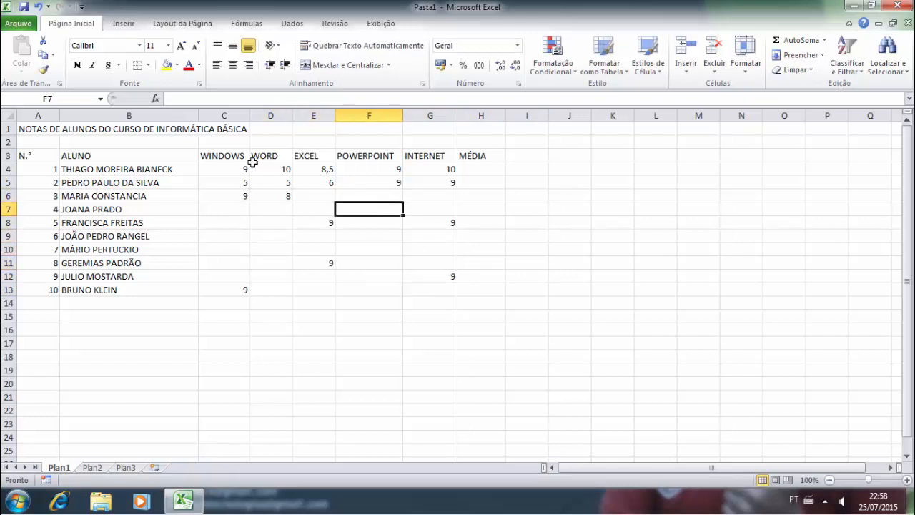
pyautogui.write('8')
pyautogui.press('Return')
pyautogui.press('Down')
pyautogui.write('8')
pyautogui.press('Left')
pyautogui.press('Left')
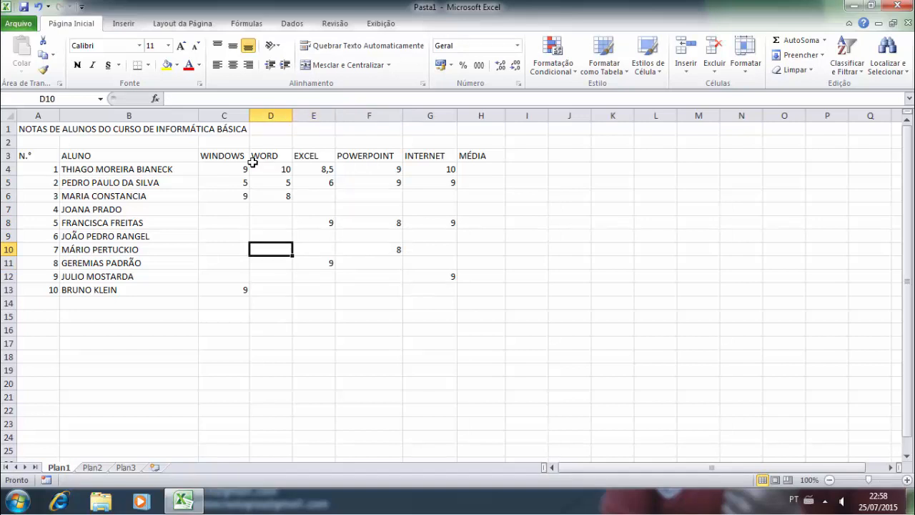
pyautogui.press('Left')
pyautogui.write('8')
pyautogui.press('Down')
pyautogui.press('Down')
pyautogui.press('Right')
pyautogui.press('Right')
pyautogui.write('8')
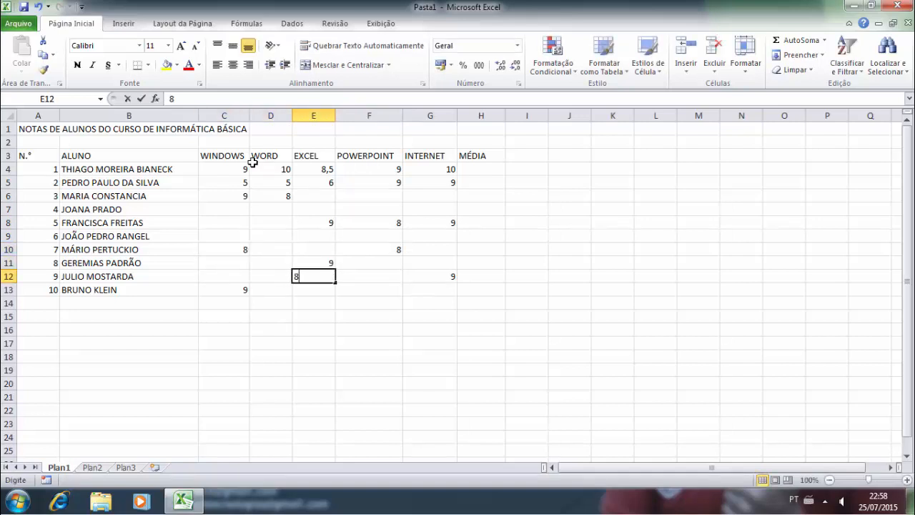
pyautogui.press('Down')
pyautogui.press('Right')
pyautogui.write('8')
pyautogui.press('Up')
pyautogui.press('Up')
pyautogui.press('Up')
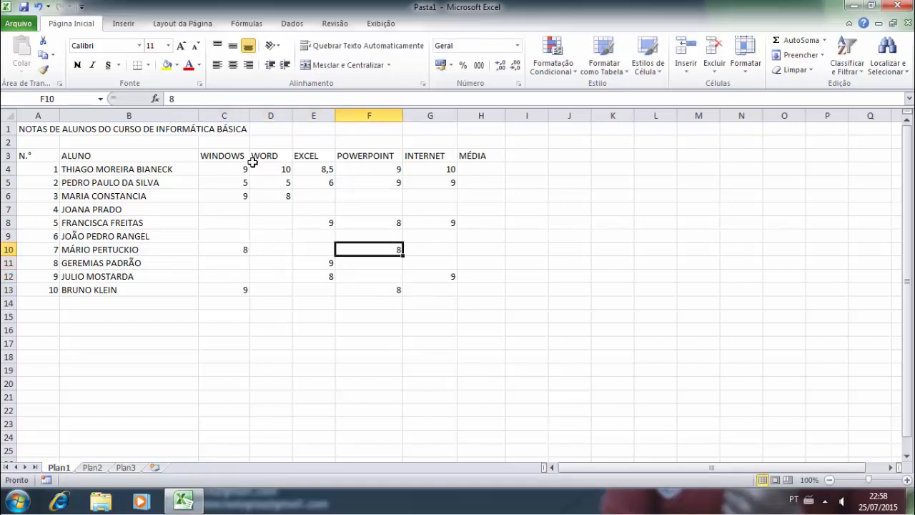
# - Enter grade 7 in cells F11, D11, C11 and D12
pyautogui.press('Down')
pyautogui.write('7')
pyautogui.press('Left')
pyautogui.press('Left')
pyautogui.write('7')
pyautogui.press('Left')
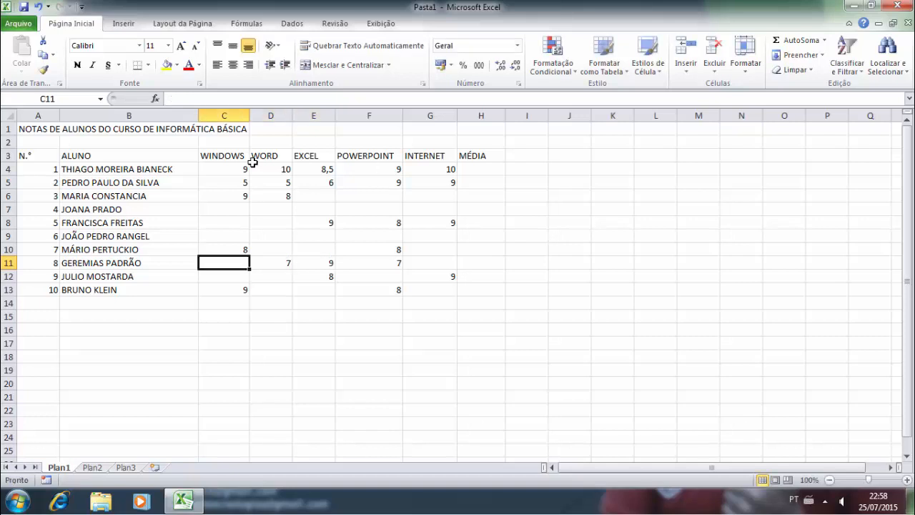
pyautogui.write('7')
pyautogui.press('Down')
pyautogui.press('Right')
pyautogui.write('7')
pyautogui.press('Down')
pyautogui.press('Right')
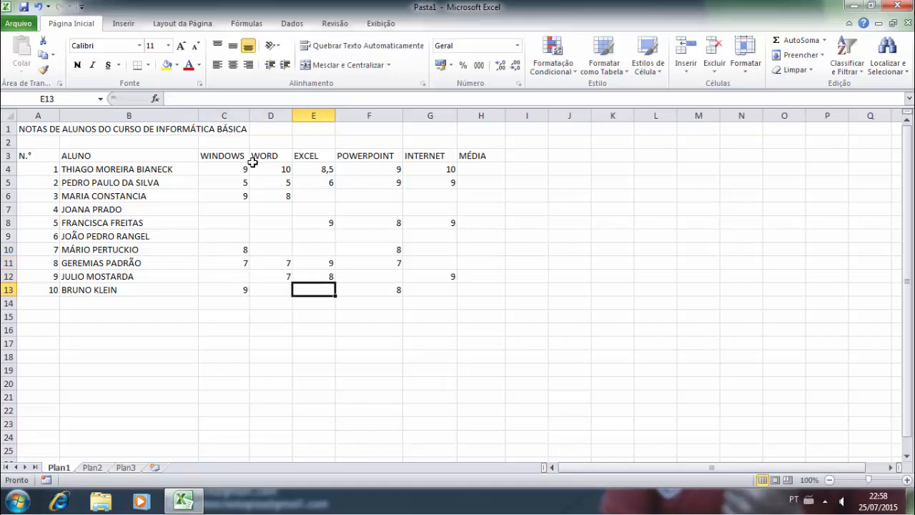
pyautogui.press('Up')
pyautogui.press('Up')
# - Enter grade 7 in cells D9, F7 and G6
pyautogui.press('Up')
pyautogui.press('Up')
pyautogui.press('Left')
pyautogui.write('7')
pyautogui.press('Up')
pyautogui.press('Right')
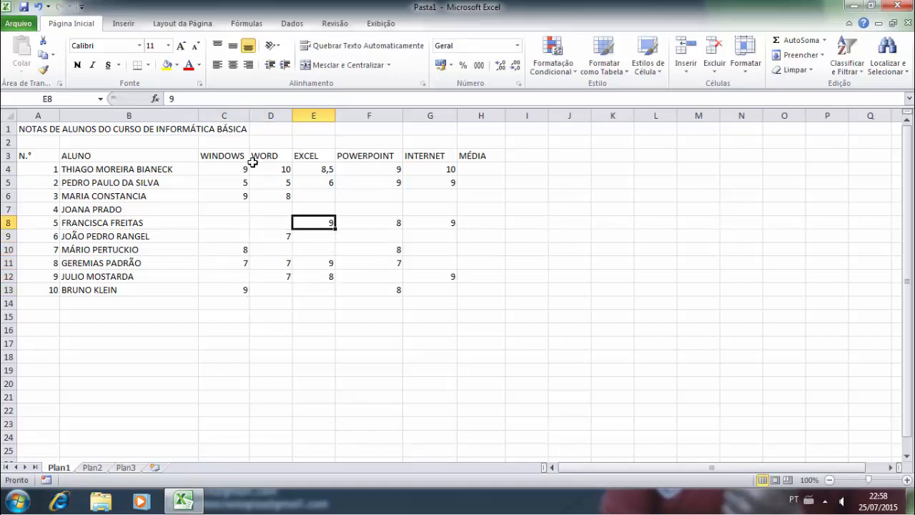
pyautogui.press('Right')
pyautogui.press('Up')
pyautogui.write('7')
pyautogui.press('Right')
pyautogui.press('Up')
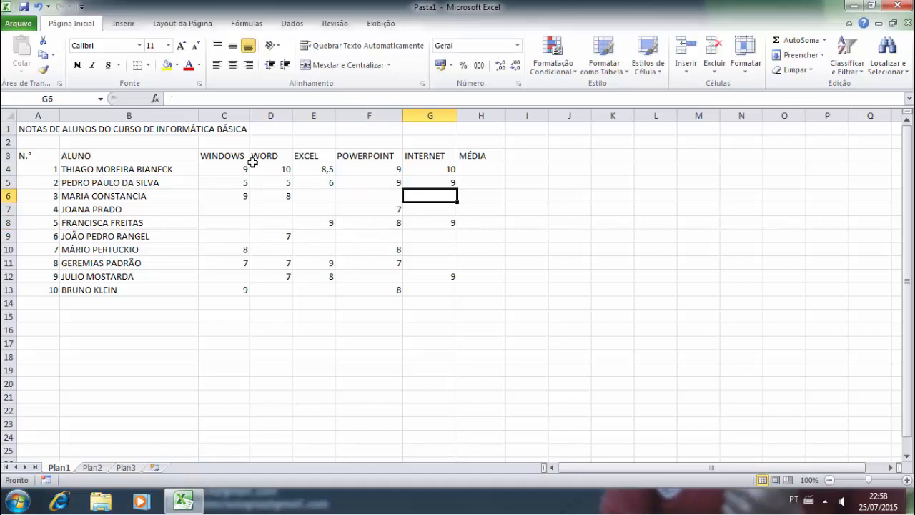
pyautogui.write('7')
pyautogui.press('Down')
pyautogui.press('Left')
pyautogui.press('Up')
# - Enter grade 10 in cells F6, G9, G10, G11 and F9
pyautogui.write('10')
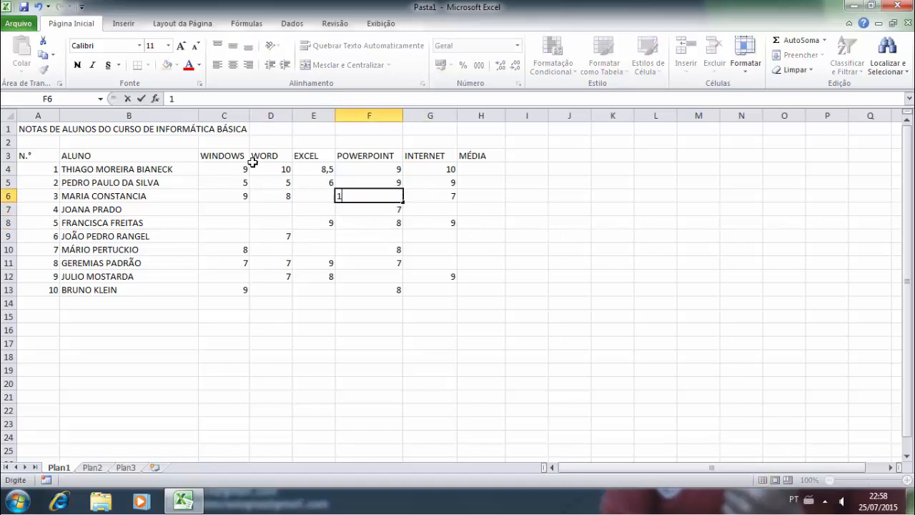
pyautogui.press('Down')
pyautogui.press('Right')
pyautogui.press('Down')
pyautogui.press('Down')
pyautogui.write('10')
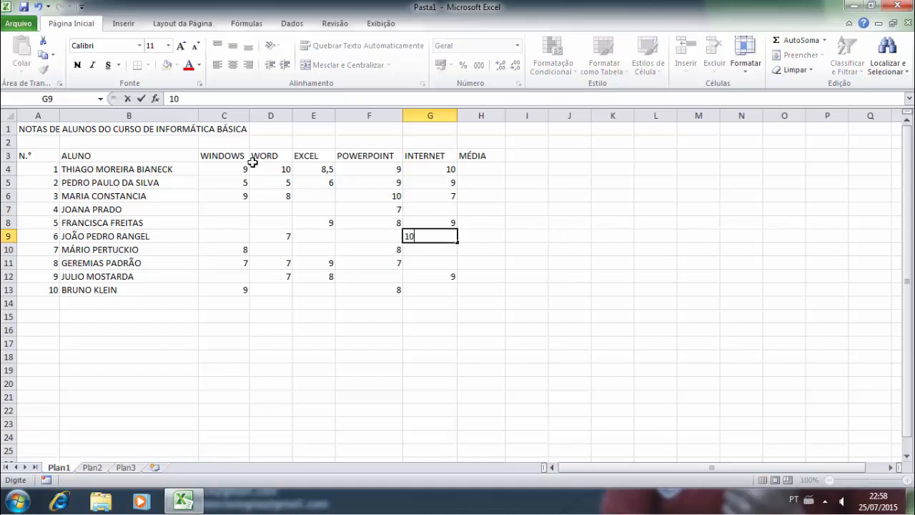
pyautogui.press('Down')
pyautogui.press('Down')
pyautogui.write('10')
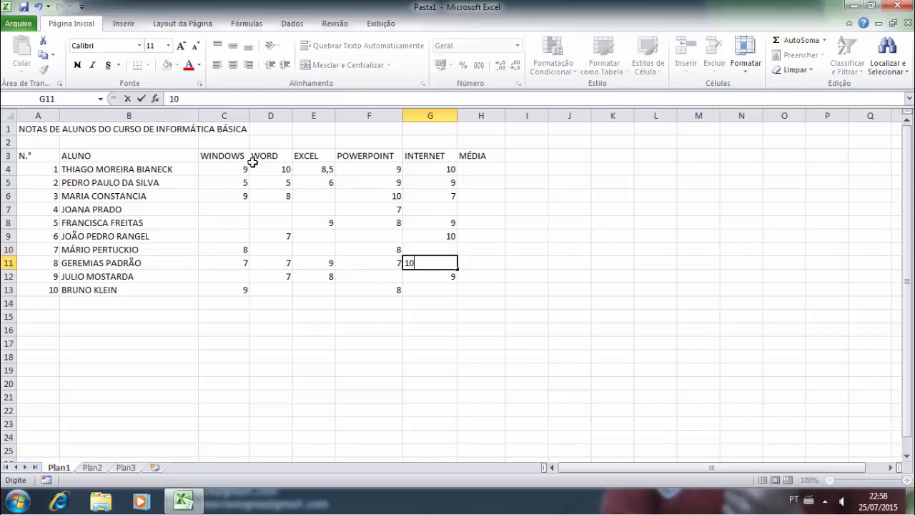
pyautogui.press('Up')
pyautogui.write('1')
pyautogui.press('Down')
pyautogui.press('Left')
pyautogui.press('Up')
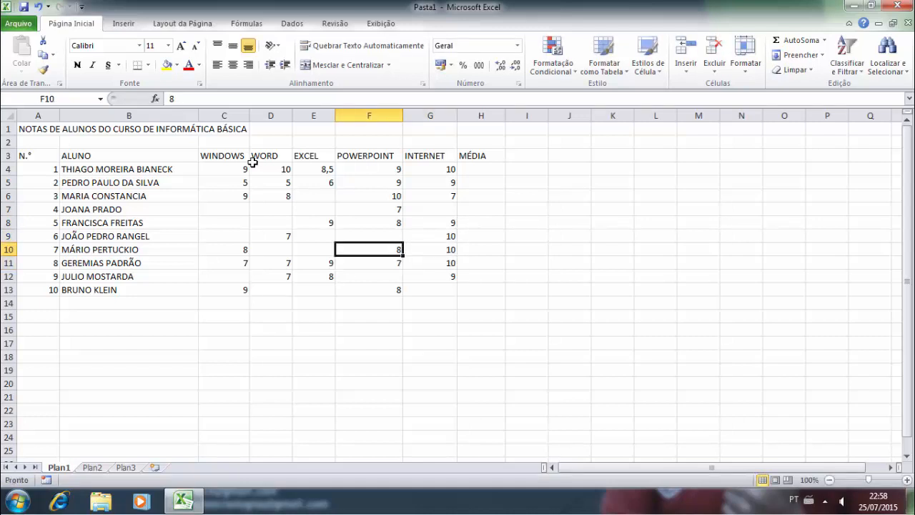
pyautogui.press('Up')
pyautogui.write('10')
pyautogui.press('Down')
pyautogui.press('Left')
# - Enter grade 10 in cells E9, E10, D10, D8, D7, C7, C8 and C9
pyautogui.press('Up')
pyautogui.write('10')
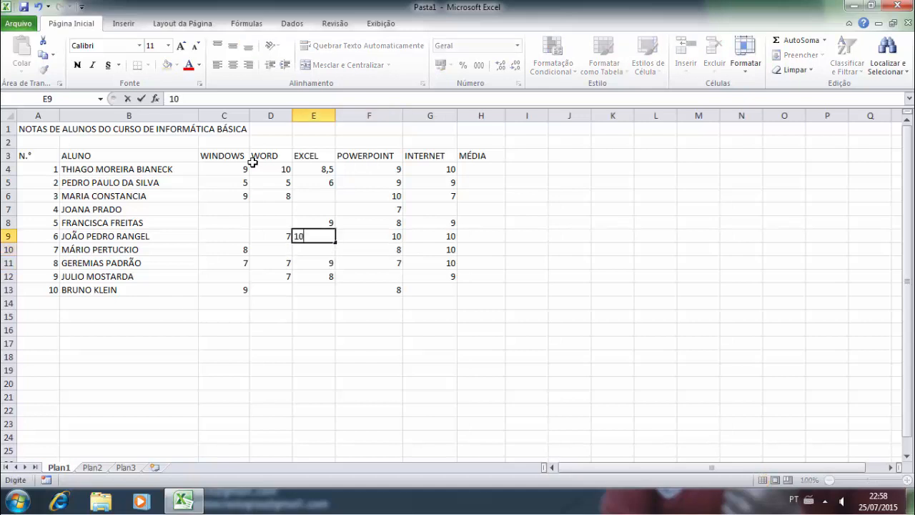
pyautogui.press('Down')
pyautogui.write('10')
pyautogui.press('Left')
pyautogui.write('10')
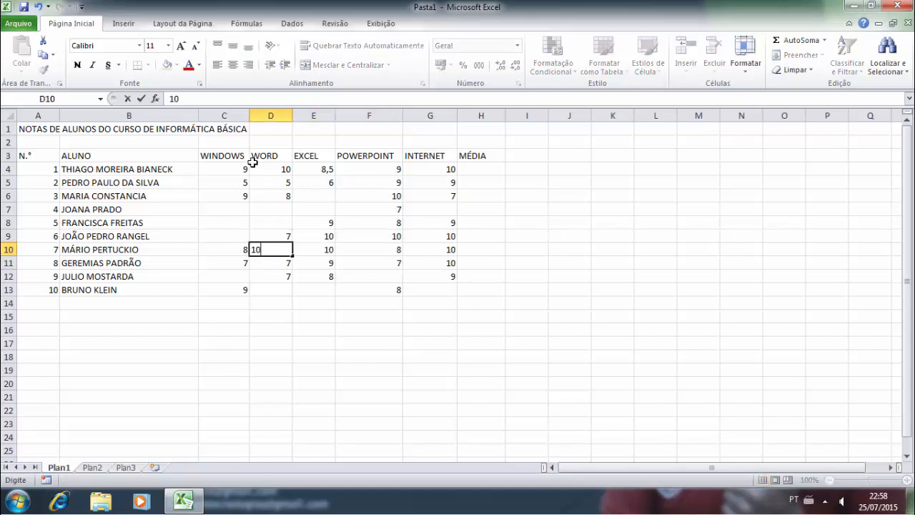
pyautogui.press('Up')
pyautogui.press('Up')
pyautogui.write('10')
pyautogui.press('Up')
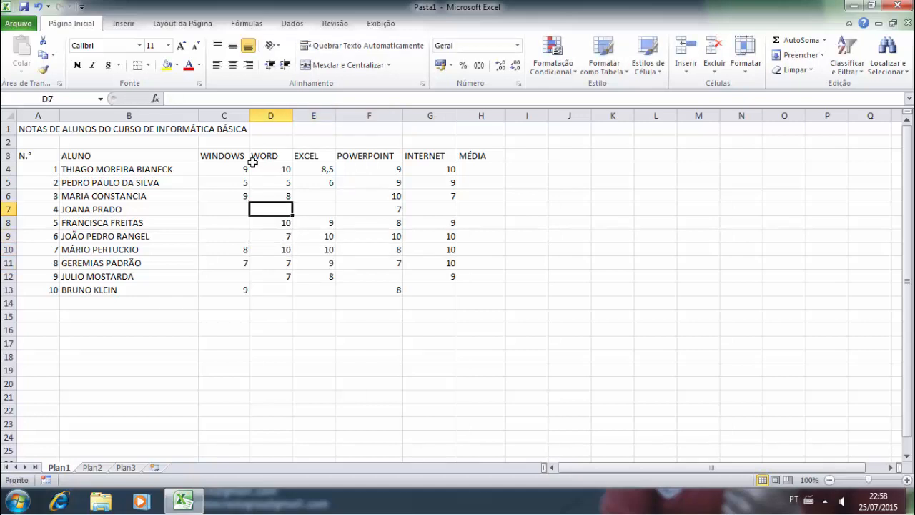
pyautogui.write('10')
pyautogui.press('Down')
pyautogui.press('Left')
pyautogui.press('Up')
pyautogui.write('10')
pyautogui.press('Down')
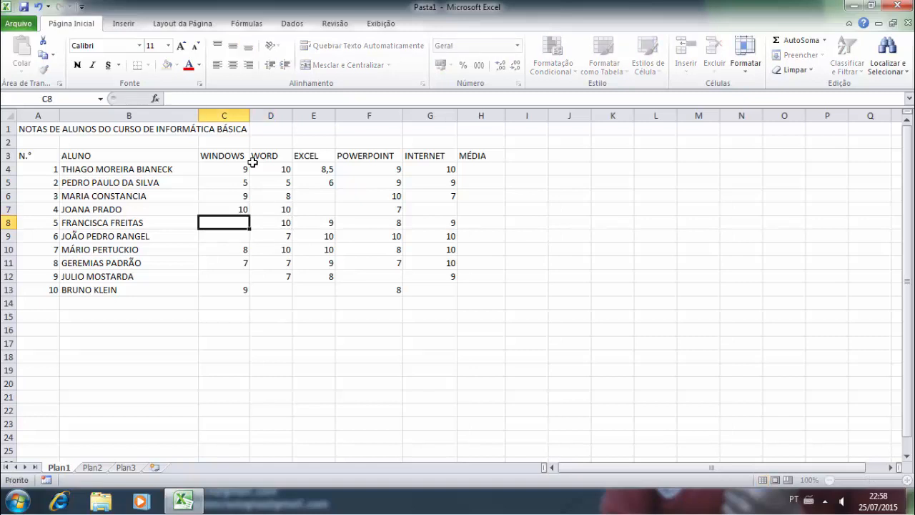
pyautogui.write('10')
pyautogui.press('Down')
pyautogui.write('10')
pyautogui.press('Down')
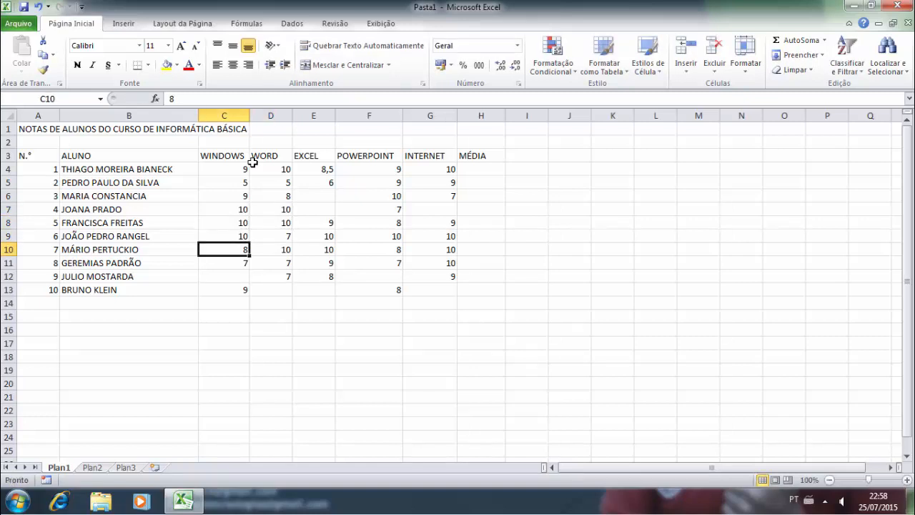
# - Enter 9,5 in E7 and G7, and 8 in E6
pyautogui.press('Right')
pyautogui.press('Right')
pyautogui.press('Up')
pyautogui.press('Up')
pyautogui.press('Up')
pyautogui.write('9,5')
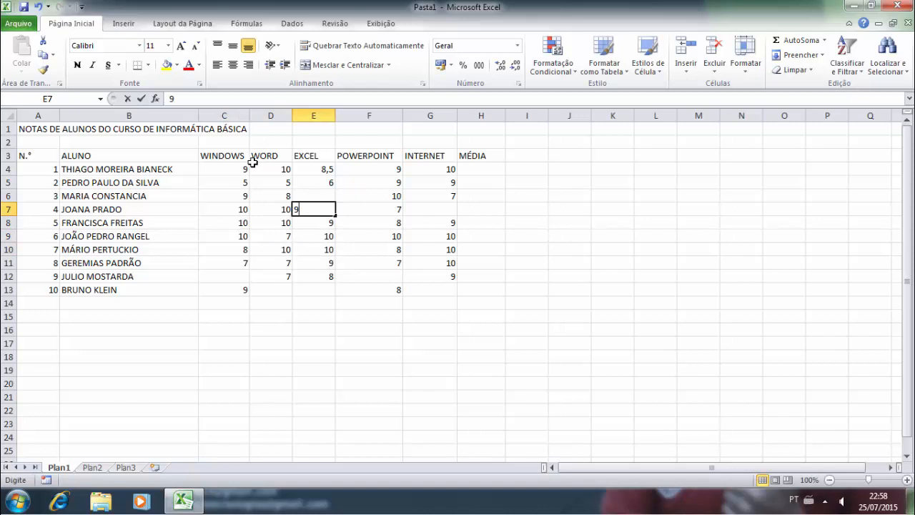
pyautogui.press('Right')
pyautogui.press('Up')
pyautogui.press('Up')
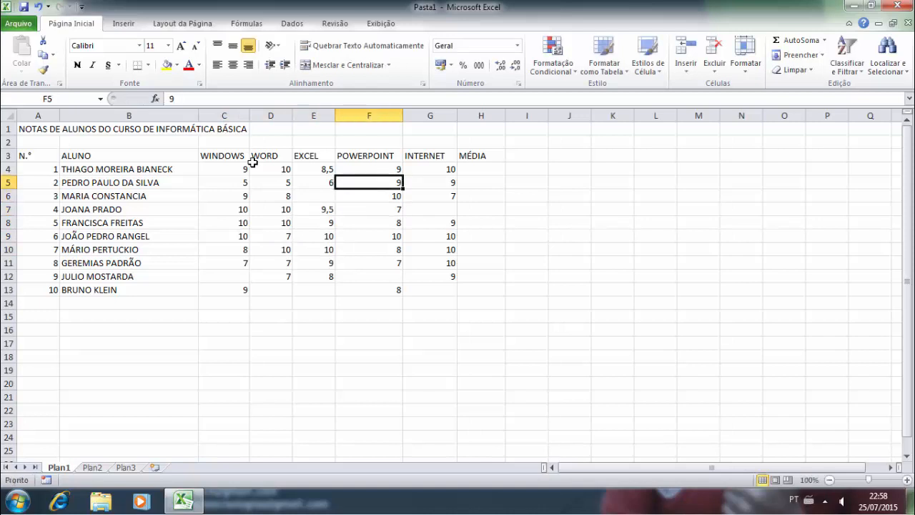
pyautogui.press('Right')
pyautogui.press('Down')
pyautogui.press('Down')
pyautogui.write('9,')
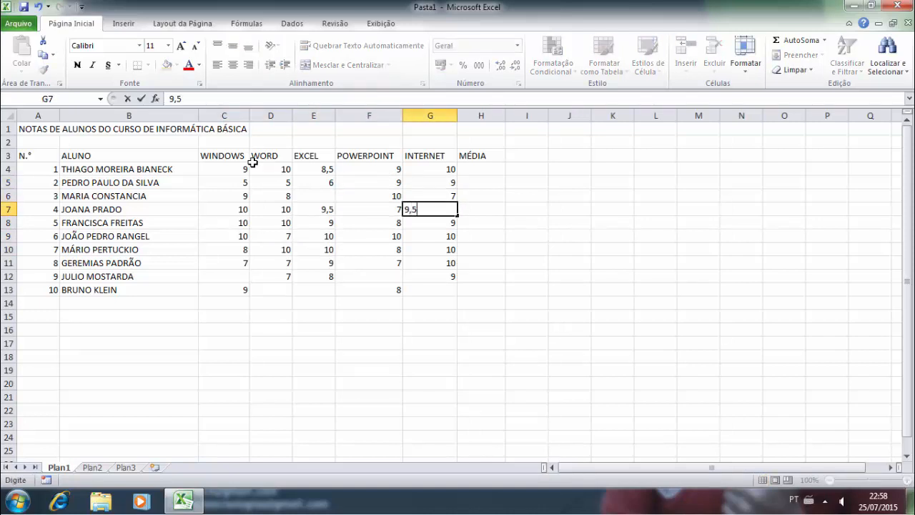
pyautogui.press('Down')
pyautogui.press('Down')
pyautogui.press('Down')
pyautogui.press('Up')
pyautogui.press('Up')
pyautogui.press('Up')
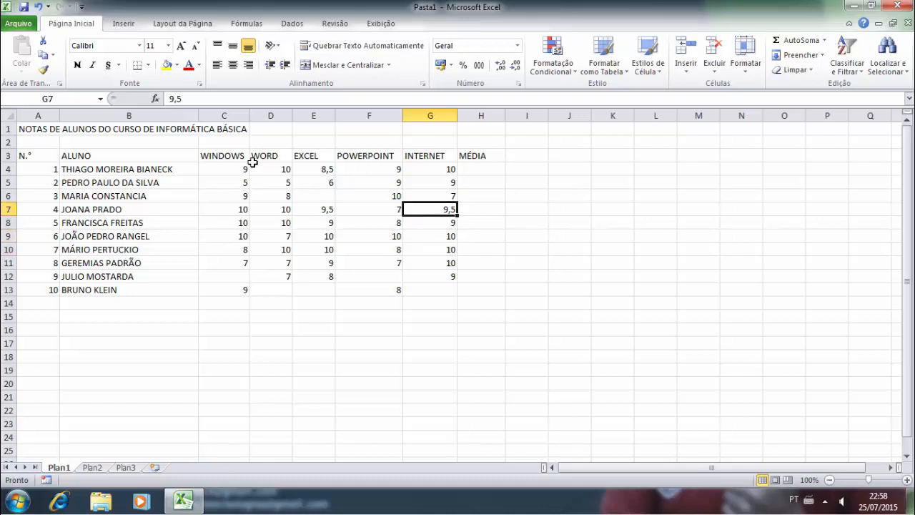
pyautogui.press('Up')
pyautogui.press('Left')
pyautogui.press('Left')
pyautogui.write('8')
pyautogui.press('Down')
pyautogui.press('Down')
pyautogui.press('Down')
pyautogui.press('Down')
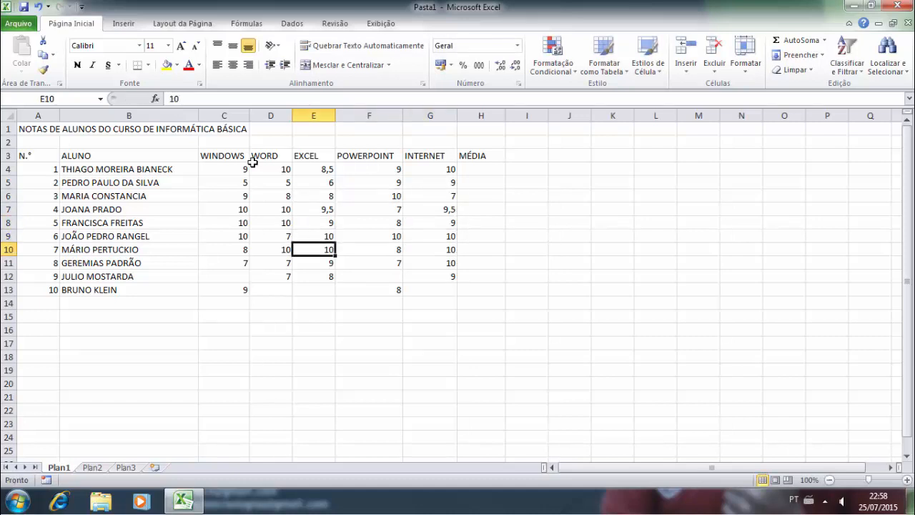
# - Enter grade 8 in the remaining empty cells C12, D13, E13 and G13
pyautogui.press('Left')
pyautogui.press('Left')
pyautogui.press('Down')
pyautogui.press('Down')
pyautogui.write('8')
pyautogui.press('Right')
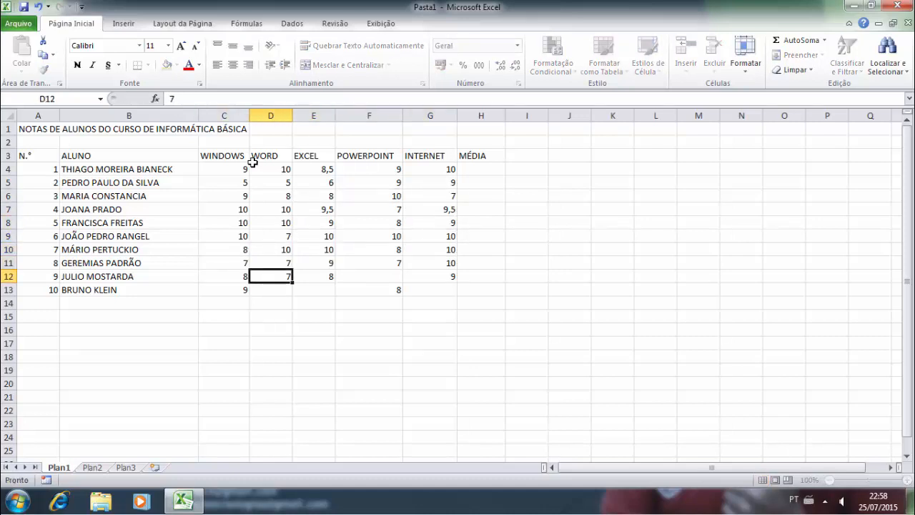
pyautogui.press('Down')
pyautogui.write('8')
pyautogui.press('Right')
pyautogui.write('8')
pyautogui.press('Right')
pyautogui.press('Right')
pyautogui.write('8')
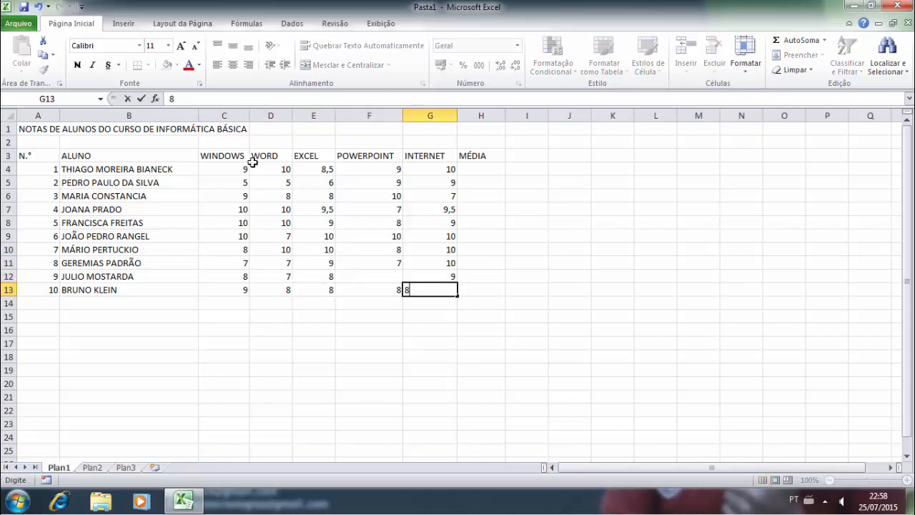
pyautogui.press('Up')
pyautogui.press('Up')
pyautogui.press('Up')
pyautogui.press('Up')
pyautogui.press('Up')
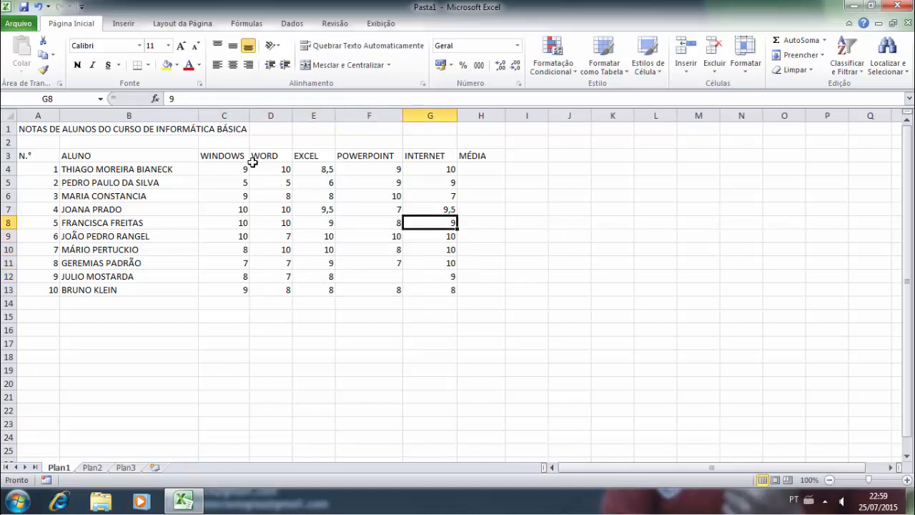
pyautogui.press('Up')
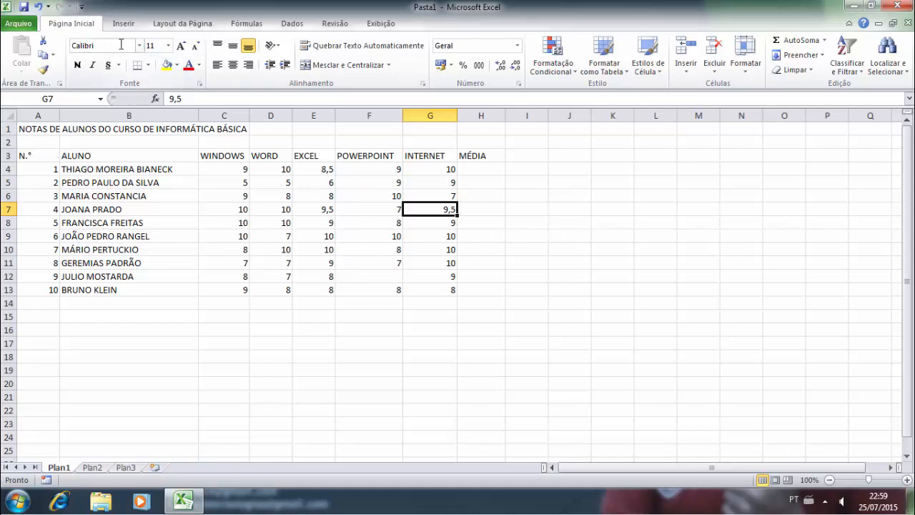
# - Set the A1 title to font size 16, trying the Aharoni font first
pyautogui.click(40, 131)
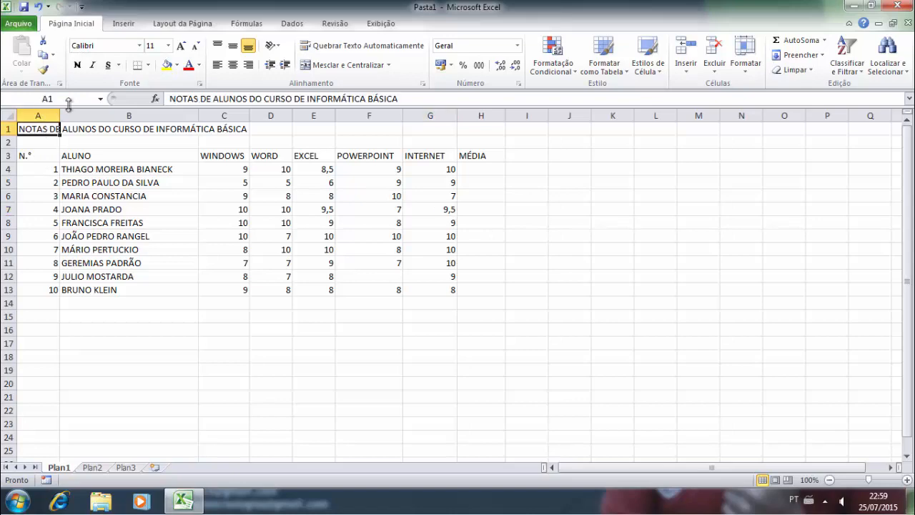
pyautogui.click(139, 45)
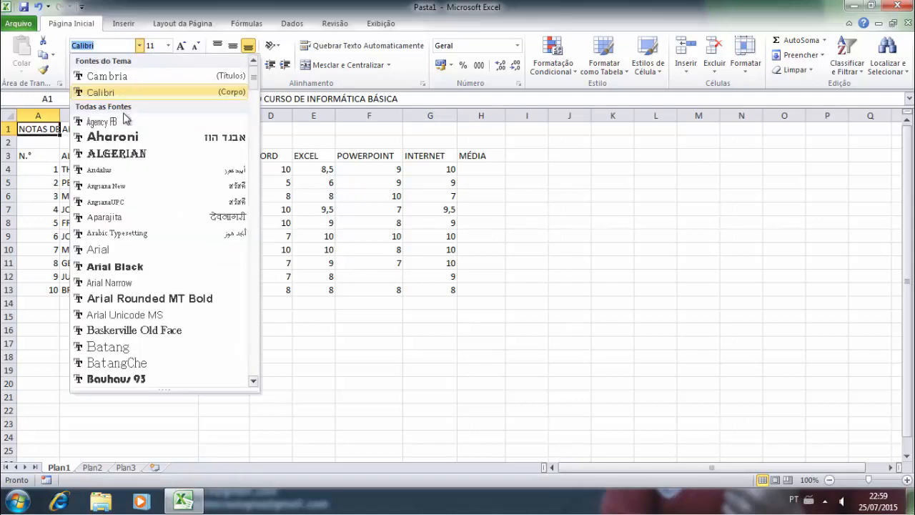
pyautogui.click(112, 137)
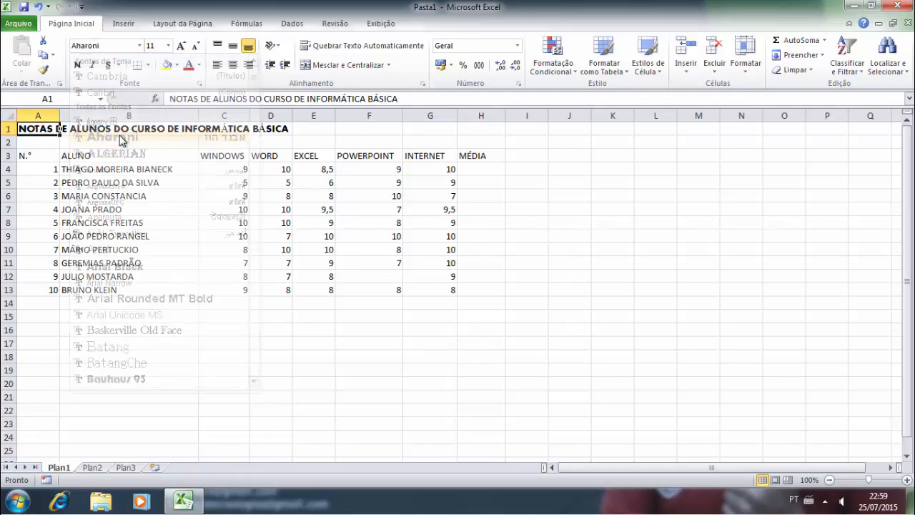
pyautogui.click(179, 48)
pyautogui.click(168, 46)
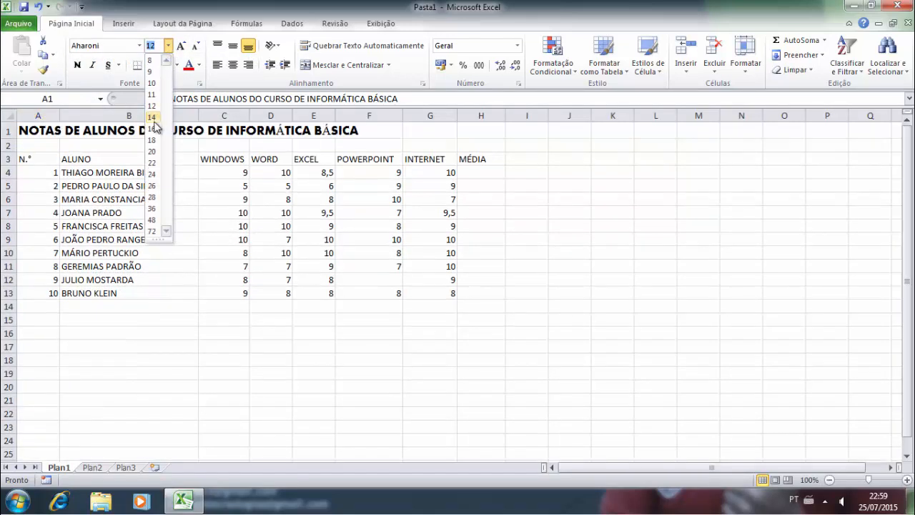
pyautogui.click(155, 130)
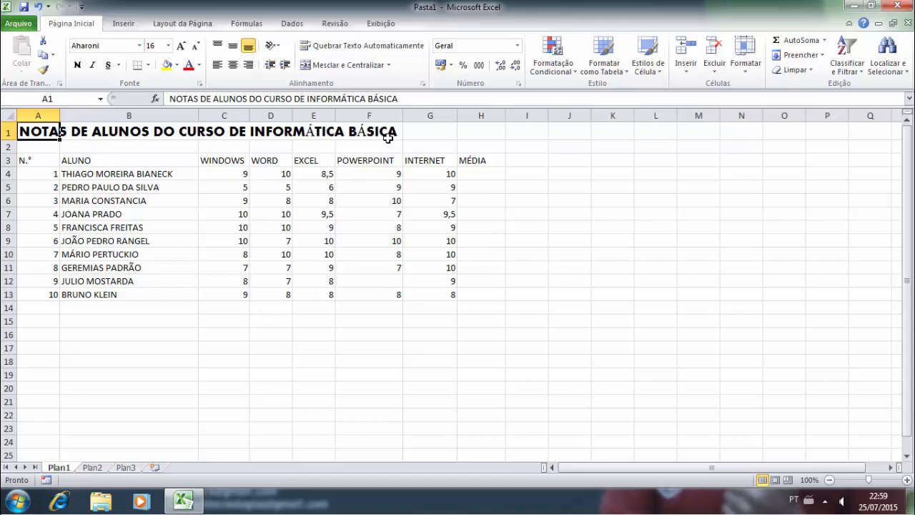
# - Switch the title font to Arial Rounded MT Bold and make it bold
pyautogui.click(140, 47)
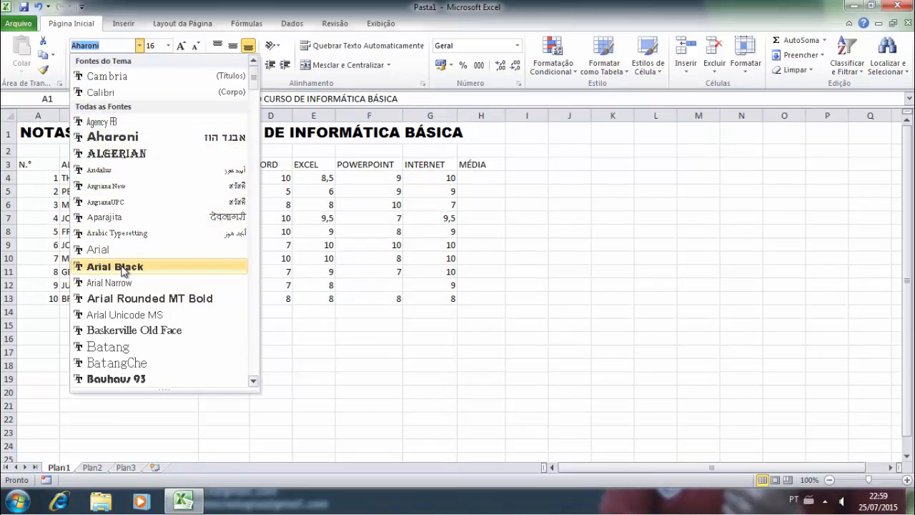
pyautogui.click(115, 298)
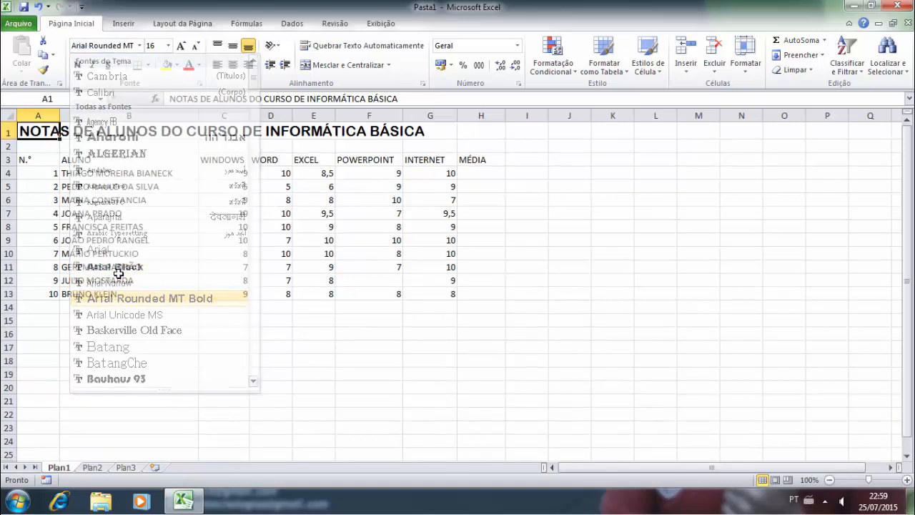
pyautogui.click(115, 163)
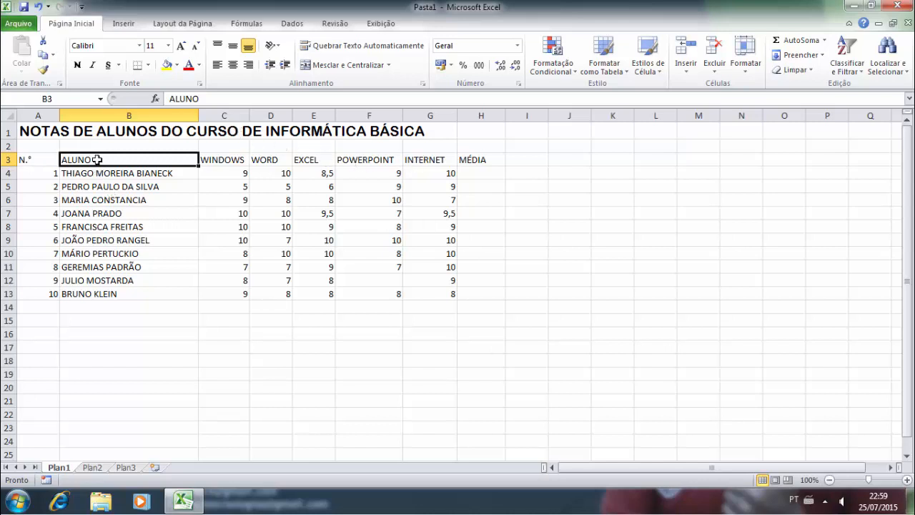
pyautogui.click(34, 134)
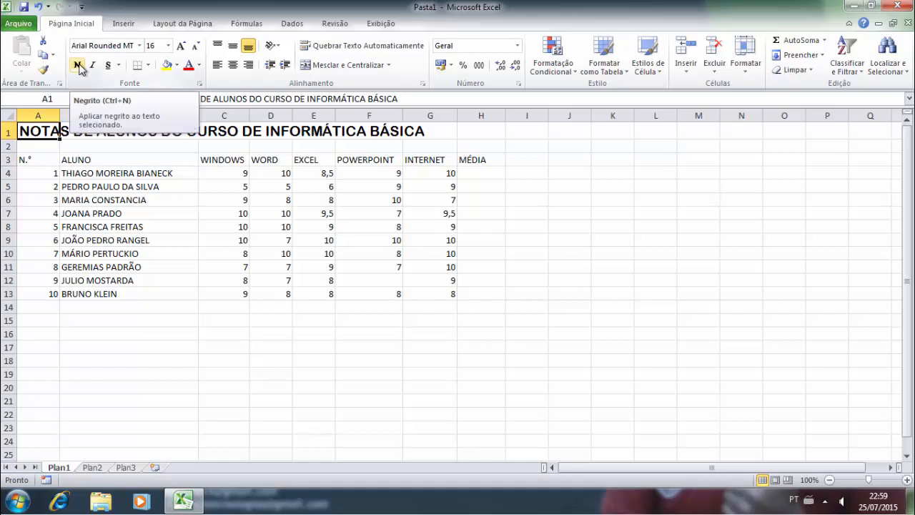
pyautogui.click(78, 65)
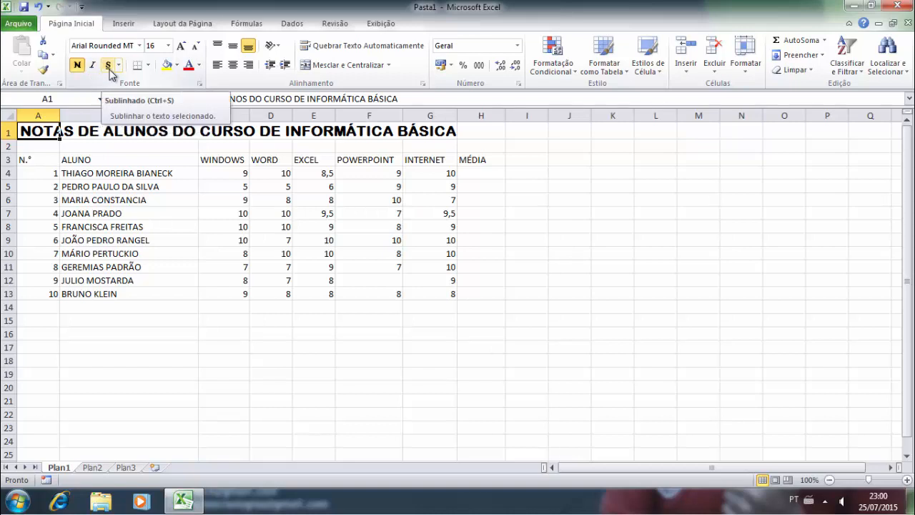
pyautogui.click(148, 65)
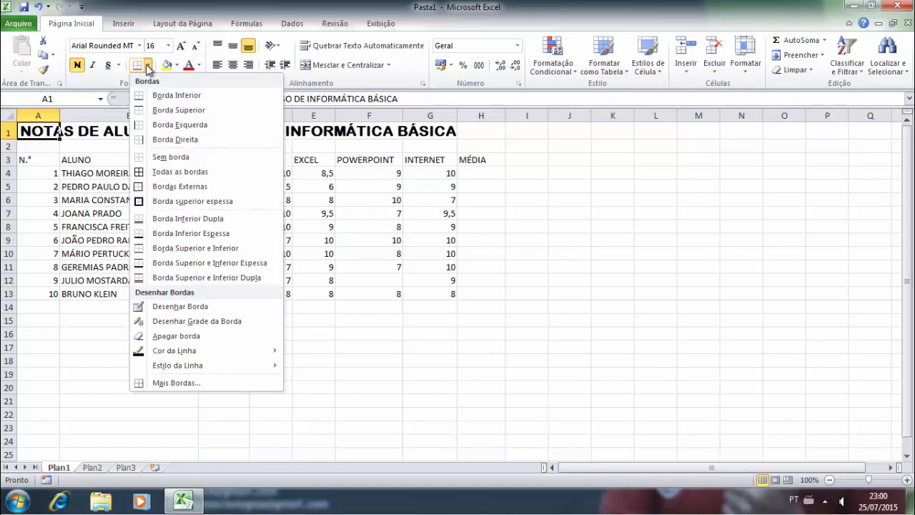
pyautogui.click(148, 68)
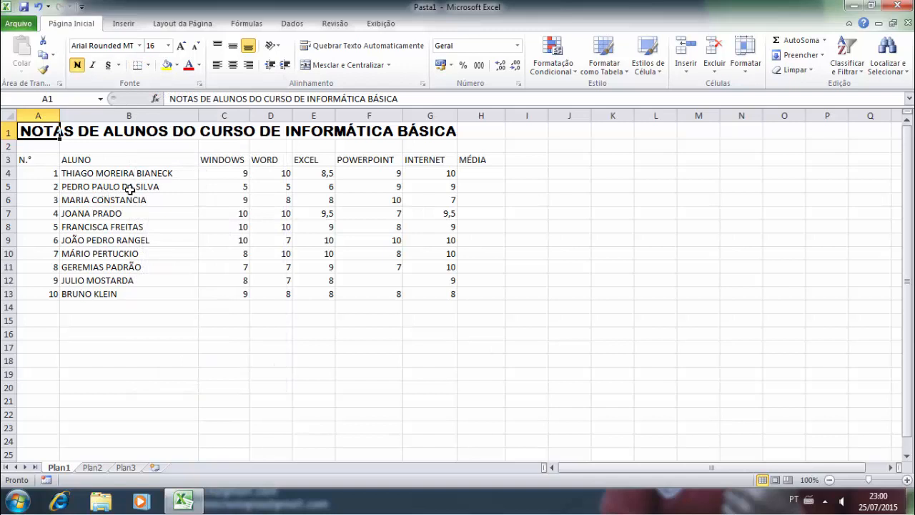
# - Add a bottom border under the grades table A3:H13
pyautogui.click(38, 161)
pyautogui.moveTo(39, 161); pyautogui.dragTo(461, 293)
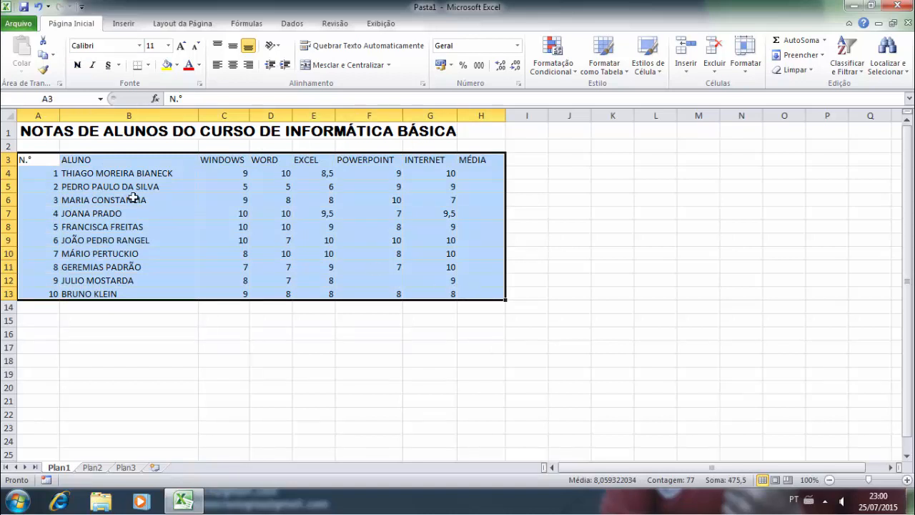
pyautogui.click(149, 66)
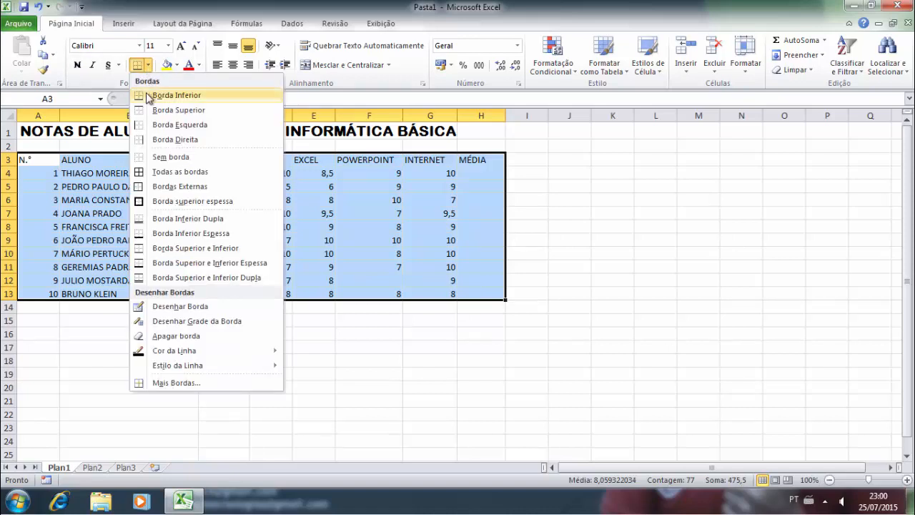
pyautogui.click(148, 94)
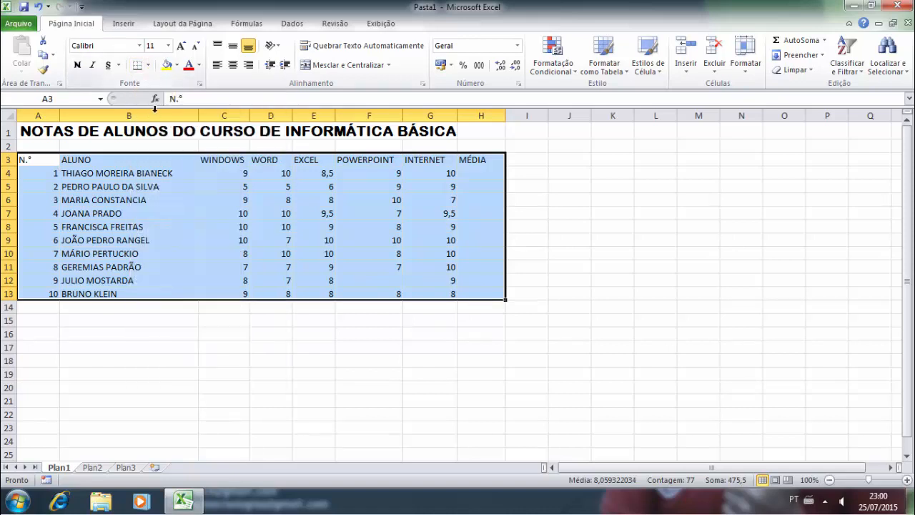
pyautogui.click(378, 264)
pyautogui.moveTo(43, 162); pyautogui.dragTo(483, 296)
pyautogui.click(147, 65)
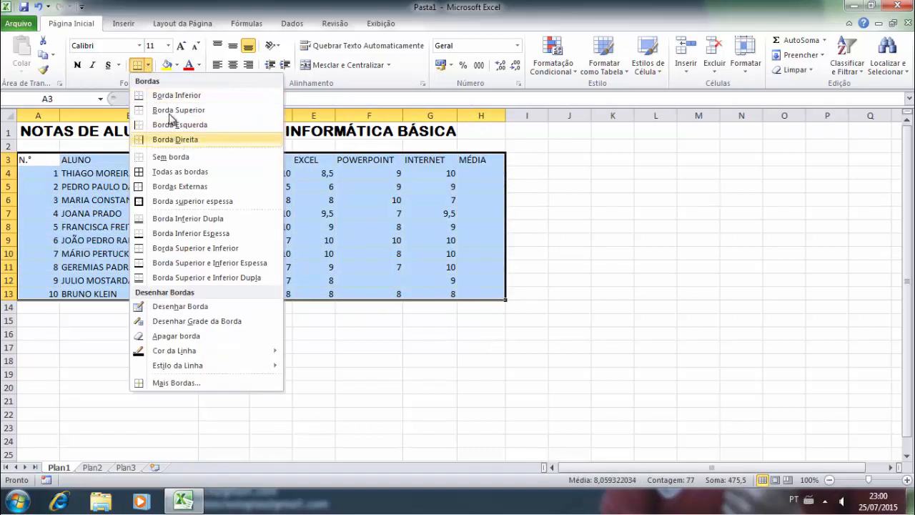
pyautogui.click(313, 253)
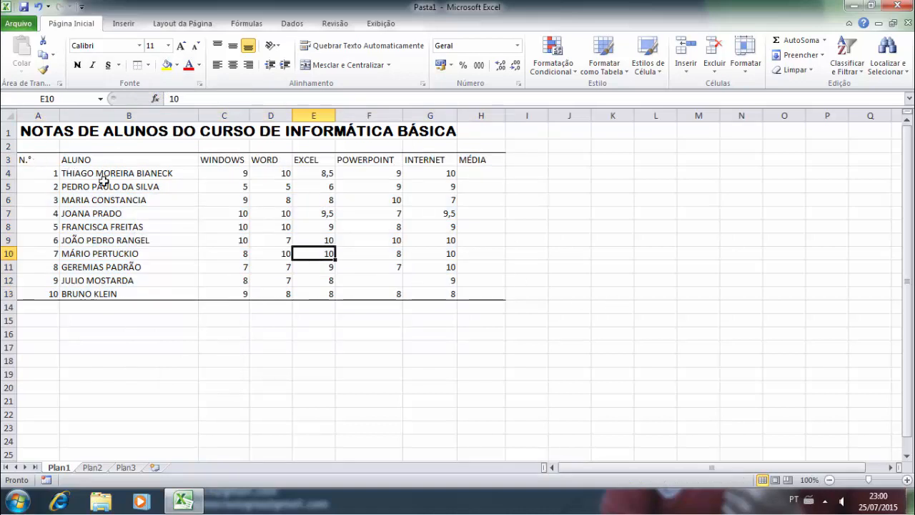
# - Apply All Borders to every cell of the grades table
pyautogui.moveTo(36, 162); pyautogui.dragTo(460, 292)
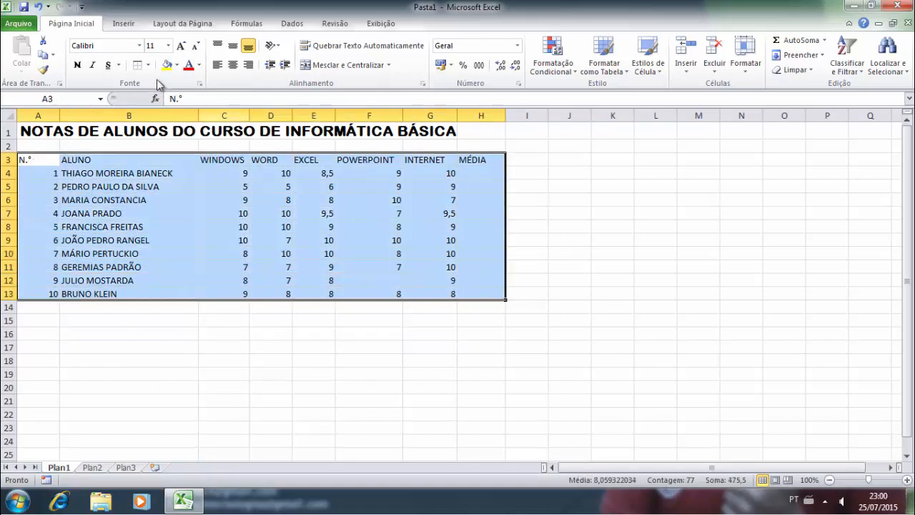
pyautogui.click(148, 65)
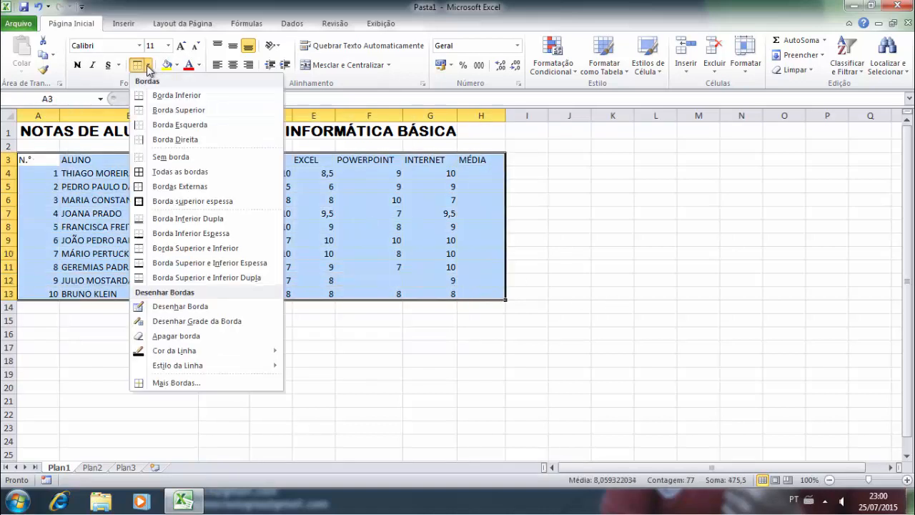
pyautogui.click(182, 171)
pyautogui.click(350, 227)
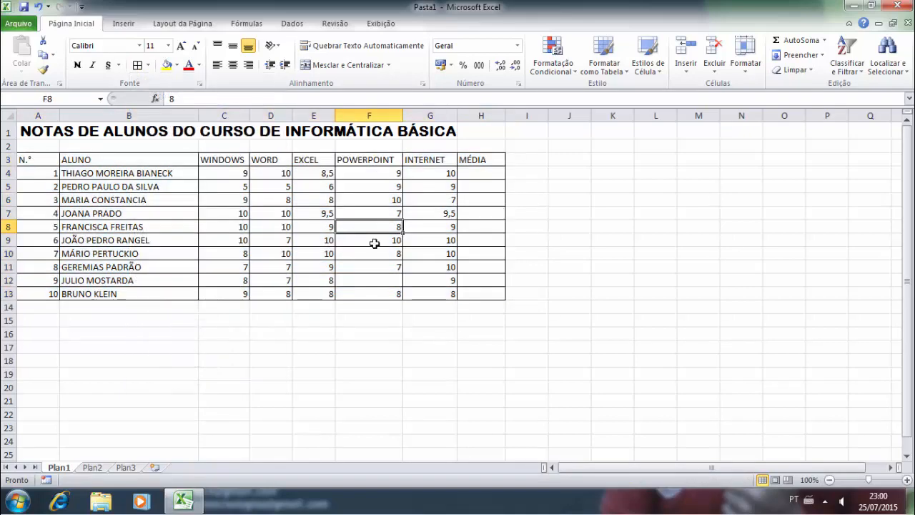
pyautogui.click(86, 215)
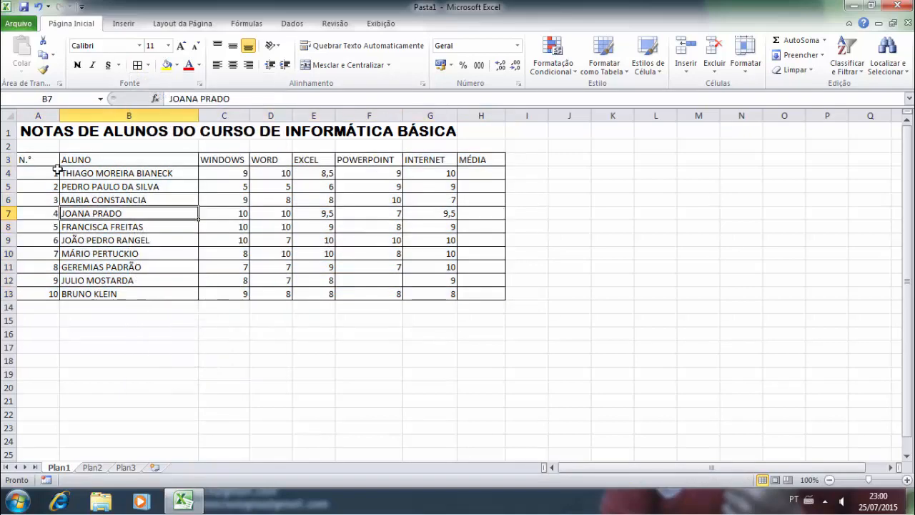
# - Give the grades table a Thick Box Border outline
pyautogui.moveTo(40, 160); pyautogui.dragTo(477, 291)
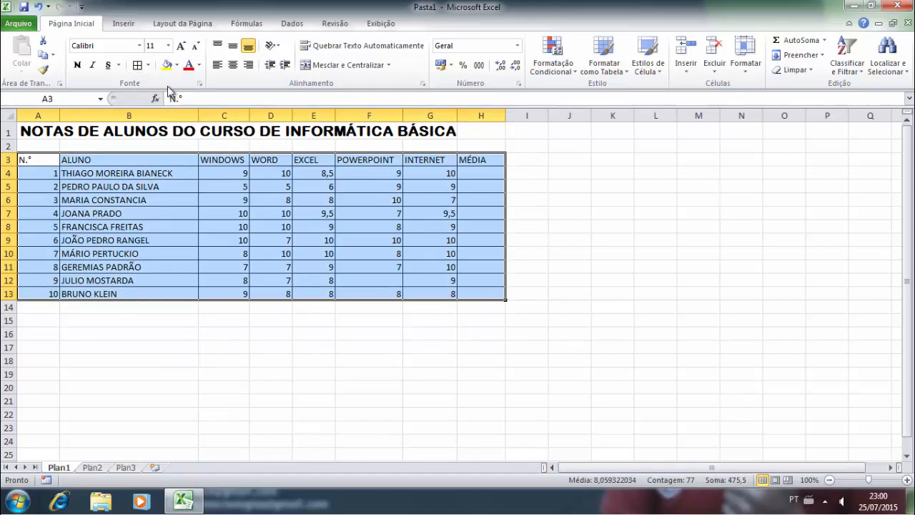
pyautogui.click(147, 65)
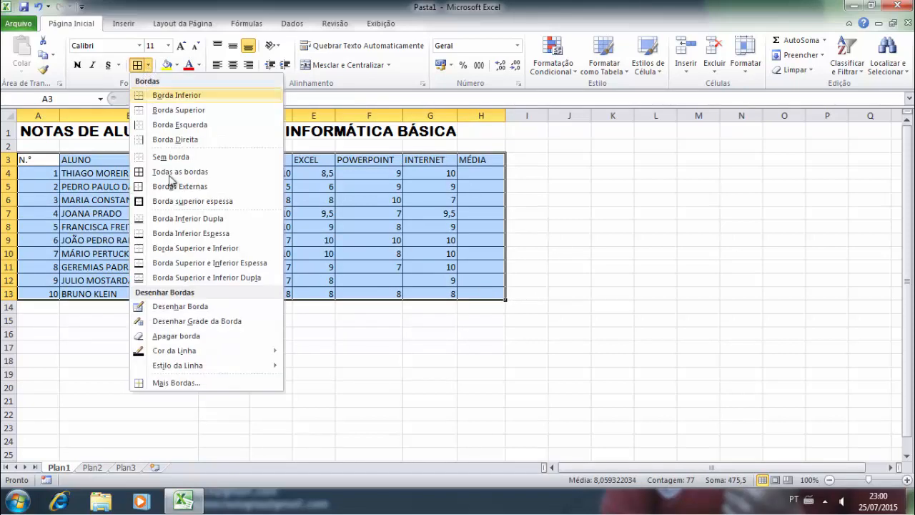
pyautogui.click(178, 207)
pyautogui.click(396, 244)
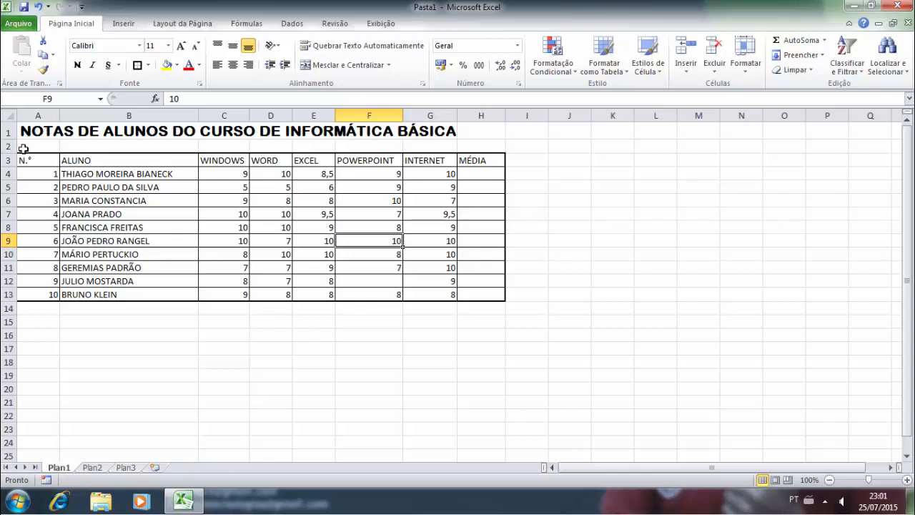
# - Reselect A3:H13 and bring up the More Borders settings
pyautogui.moveTo(35, 160); pyautogui.dragTo(474, 292)
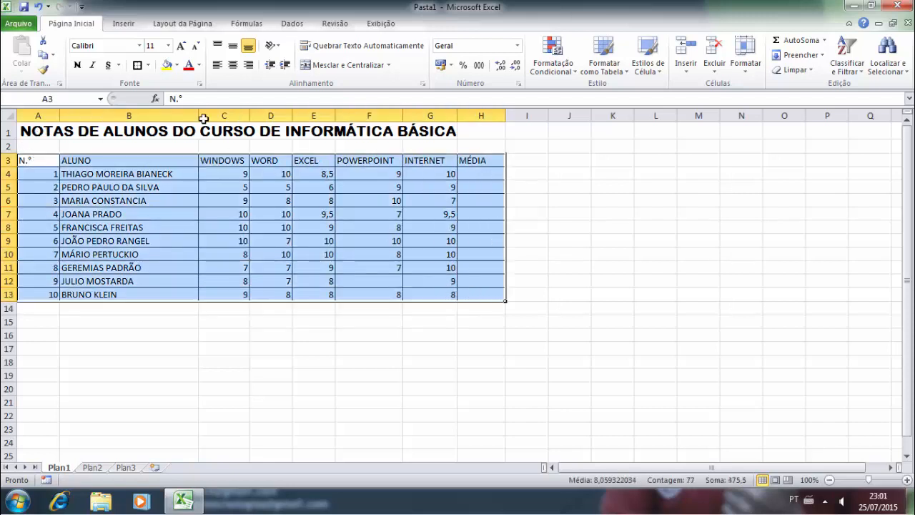
pyautogui.click(147, 65)
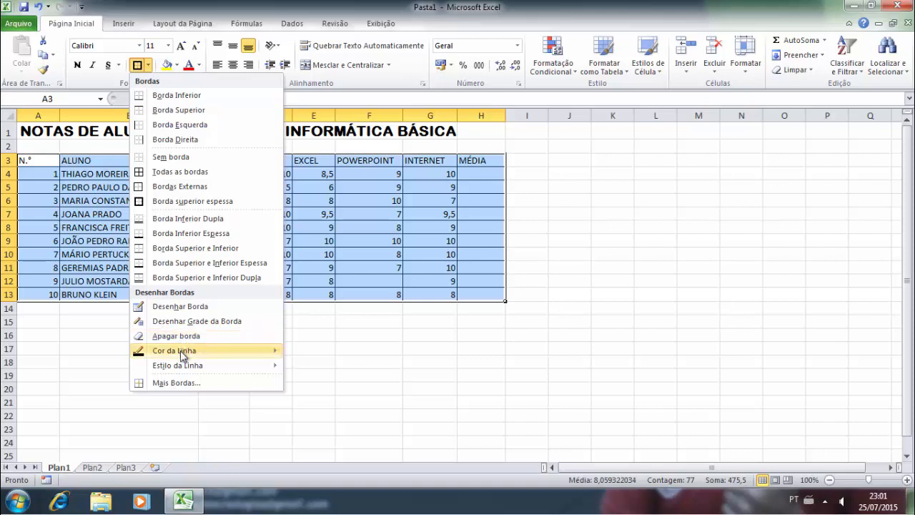
pyautogui.moveTo(184, 356)
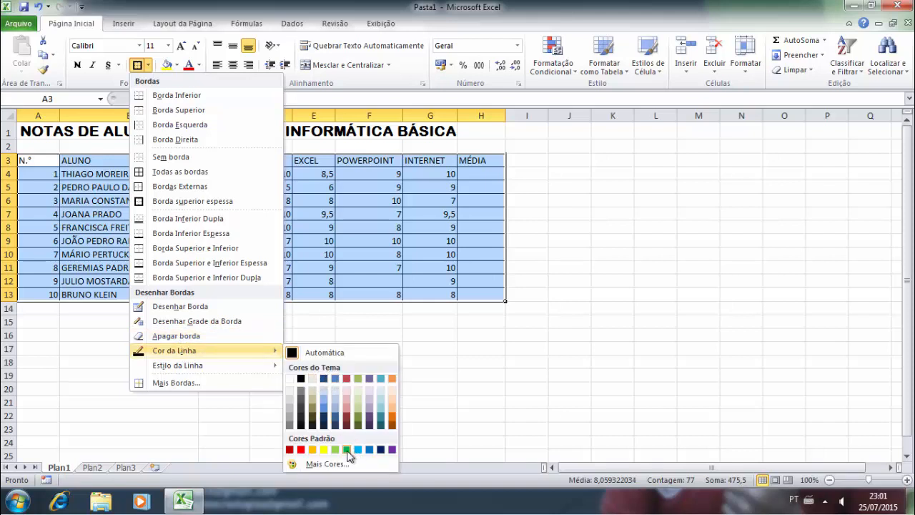
pyautogui.moveTo(207, 370)
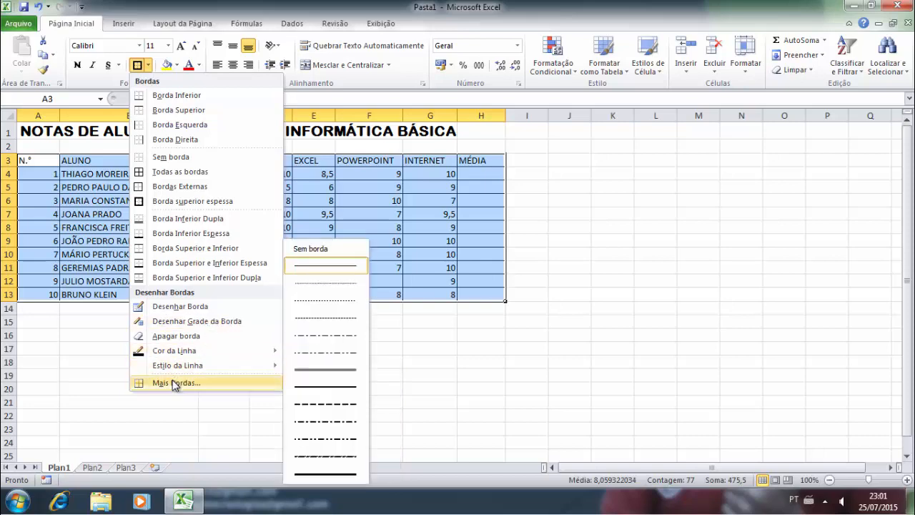
pyautogui.click(175, 383)
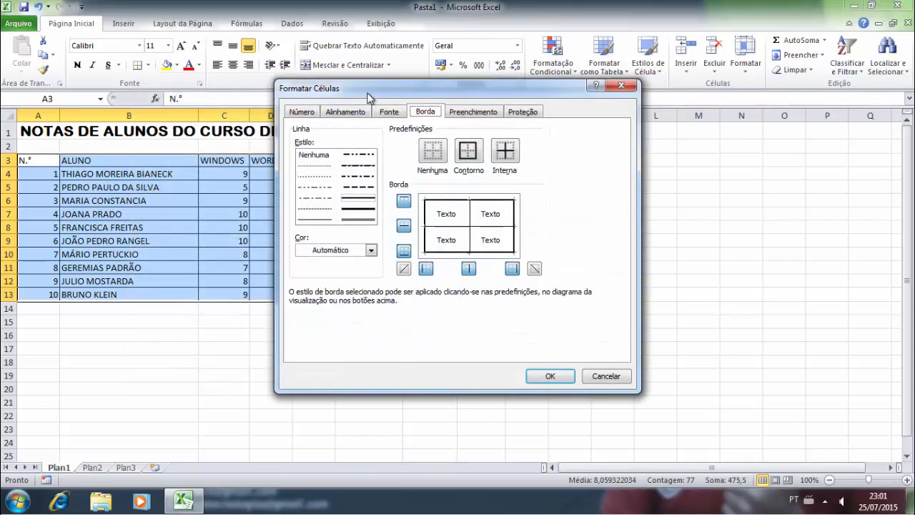
# - Apply the double-line style to the table's top, left, right, inner column and row edges
pyautogui.moveTo(371, 93); pyautogui.dragTo(587, 43)
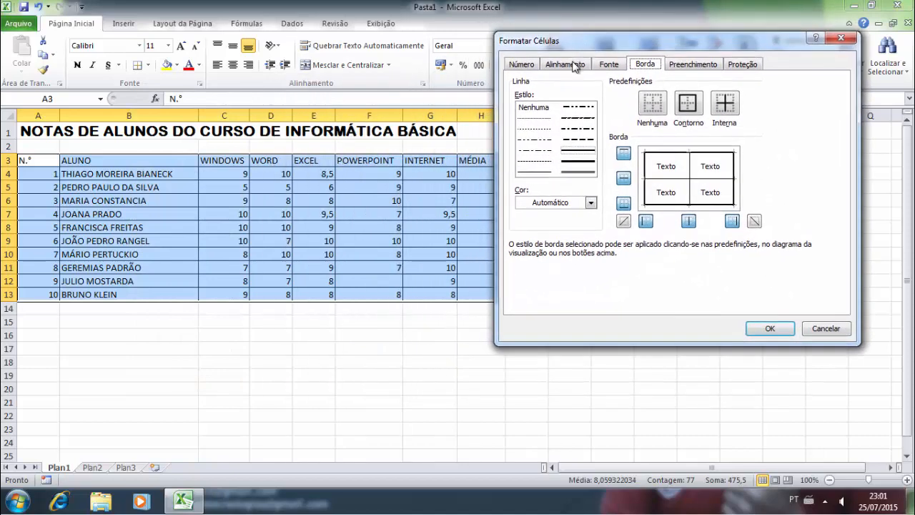
pyautogui.click(576, 172)
pyautogui.click(664, 152)
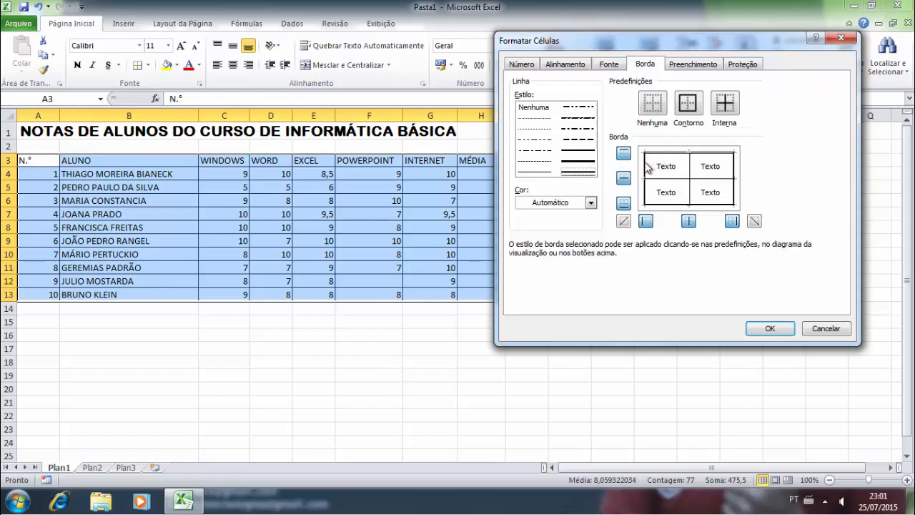
pyautogui.click(646, 172)
pyautogui.click(734, 192)
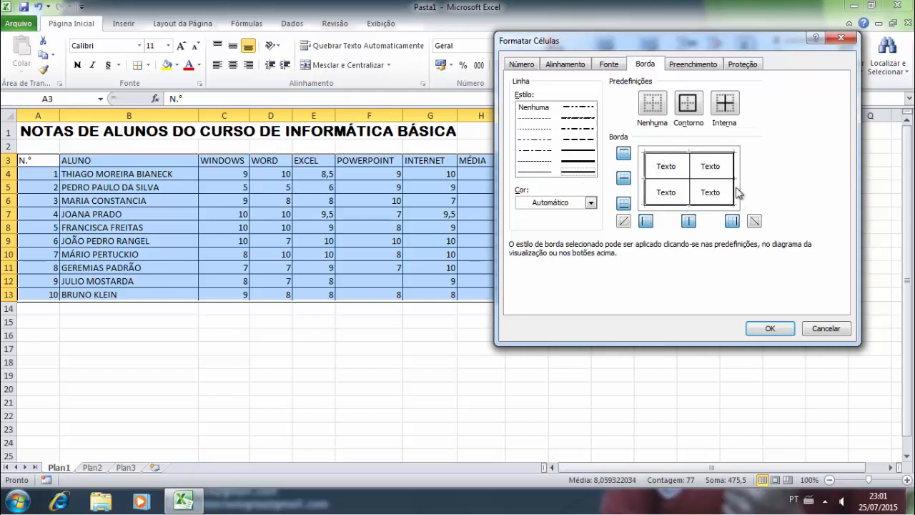
pyautogui.click(690, 184)
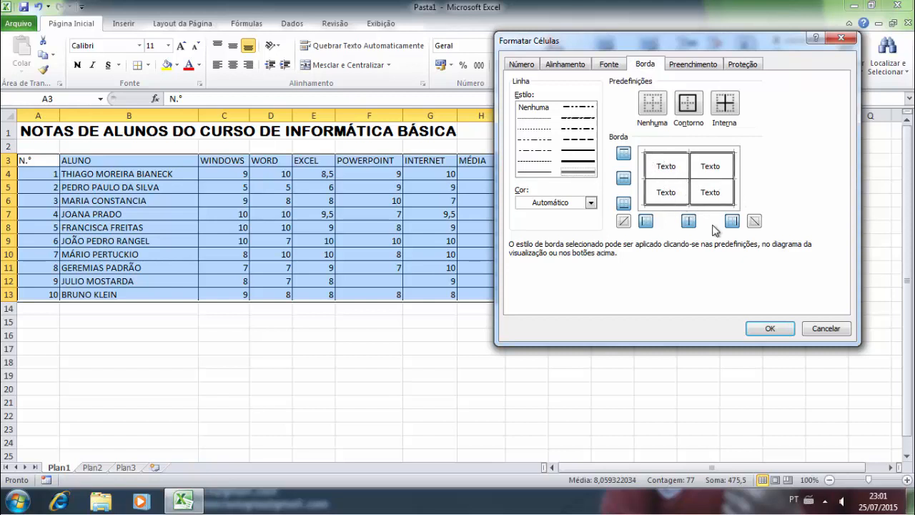
pyautogui.click(663, 180)
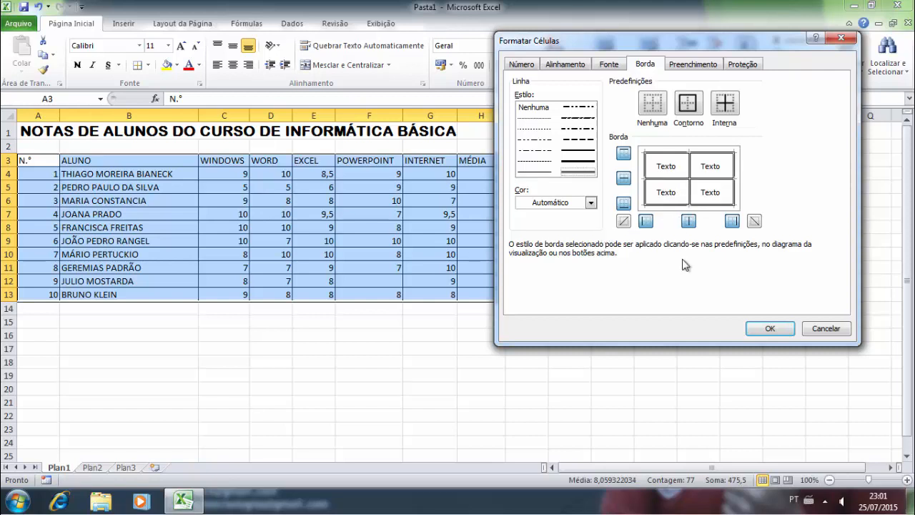
pyautogui.click(770, 328)
pyautogui.click(401, 204)
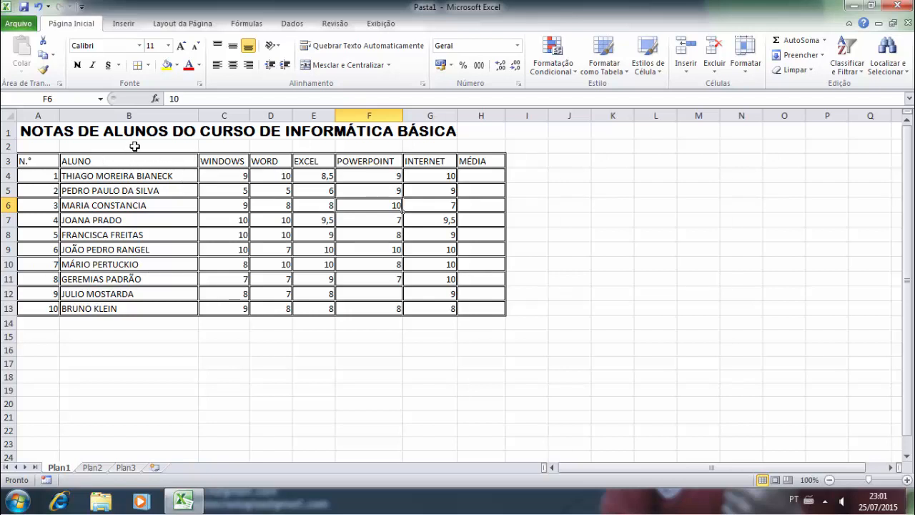
# - Make the header row A3:H3 bold
pyautogui.click(214, 208)
pyautogui.click(123, 184)
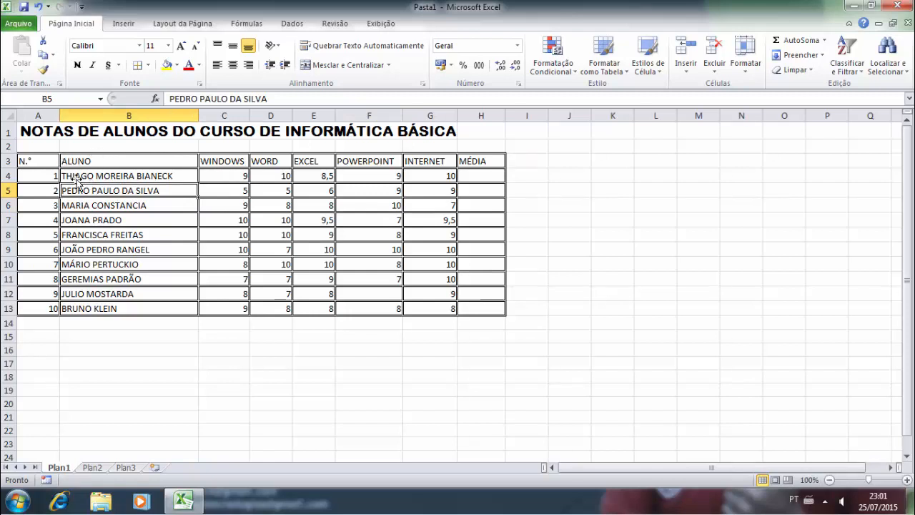
pyautogui.moveTo(40, 163); pyautogui.dragTo(477, 162)
pyautogui.click(77, 65)
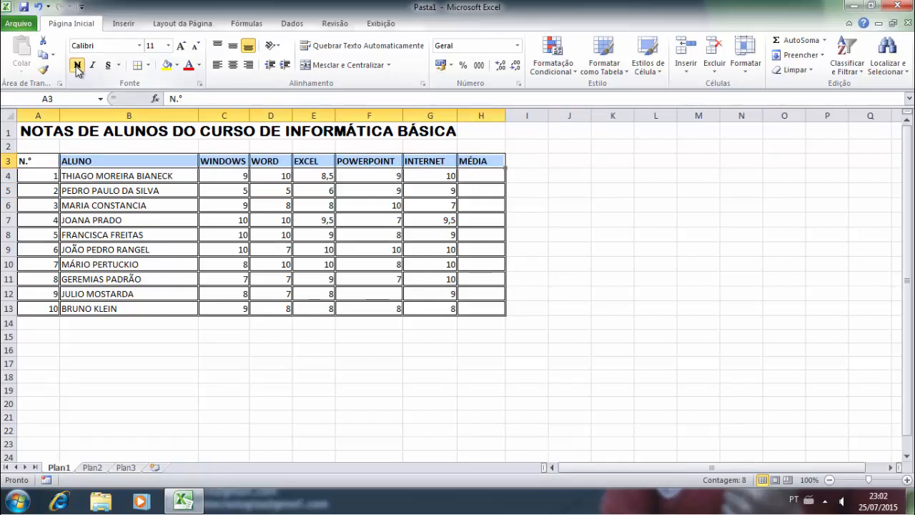
pyautogui.click(176, 196)
# - Fill the header row with a blue from the Standard colours, replacing a light green trial
pyautogui.moveTo(32, 158); pyautogui.dragTo(465, 159)
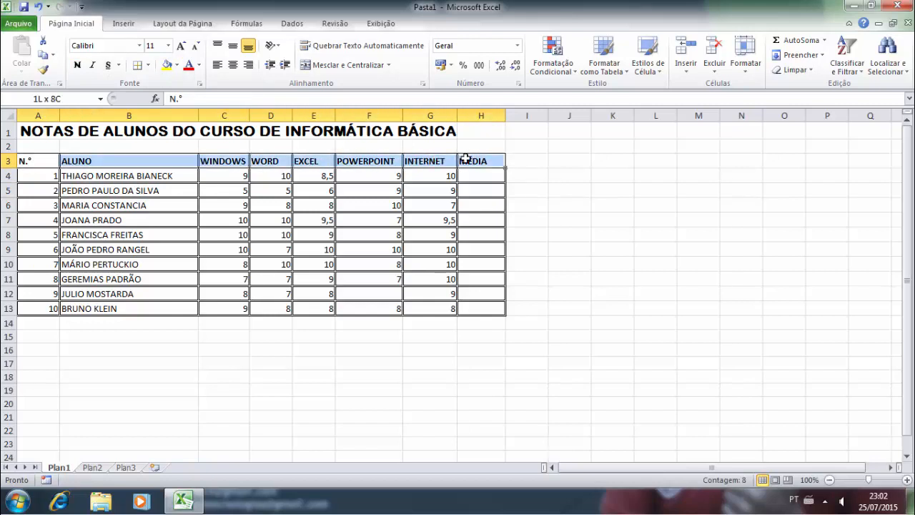
pyautogui.click(177, 65)
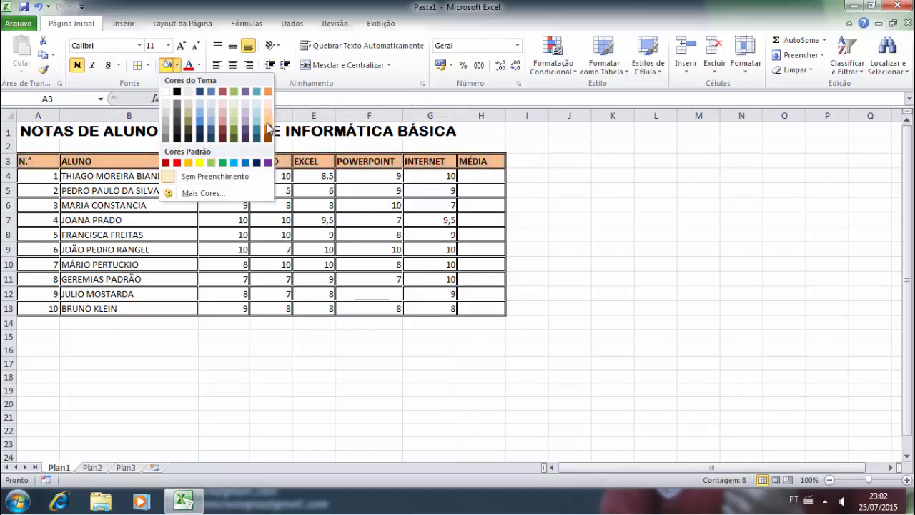
pyautogui.click(213, 163)
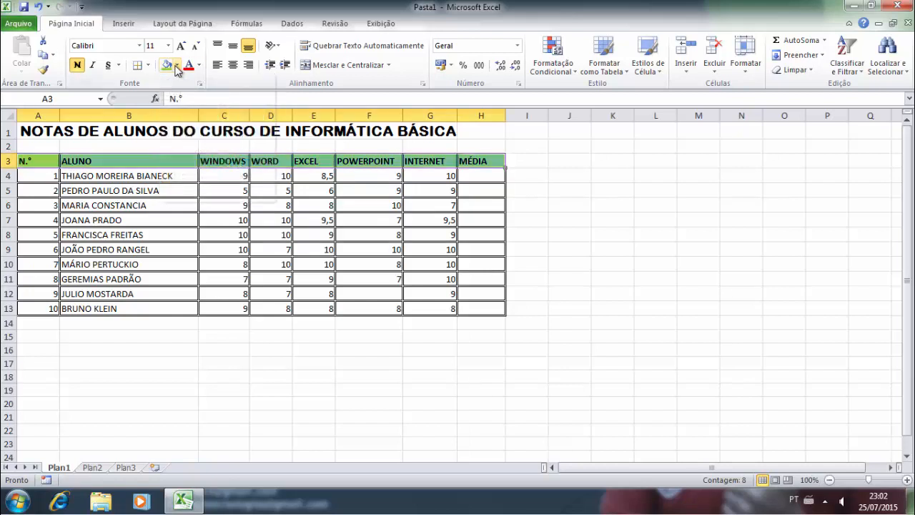
pyautogui.click(176, 66)
pyautogui.click(203, 193)
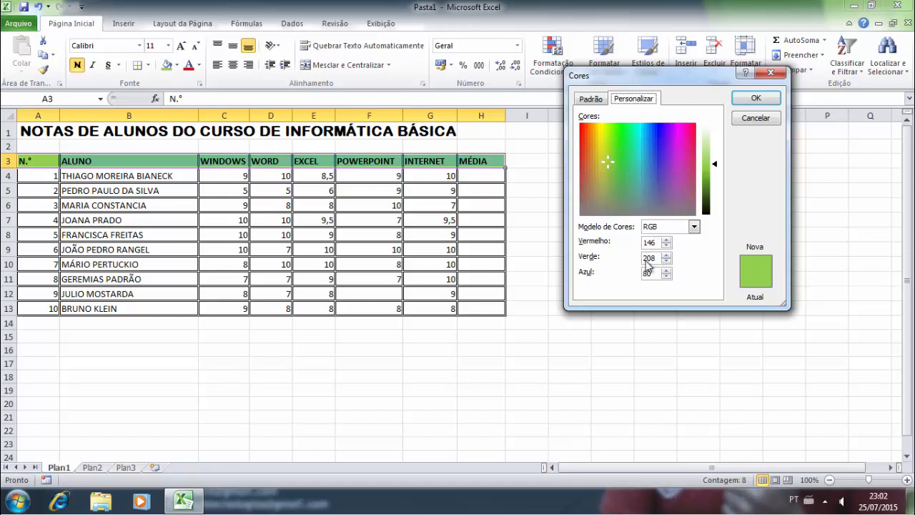
pyautogui.click(591, 99)
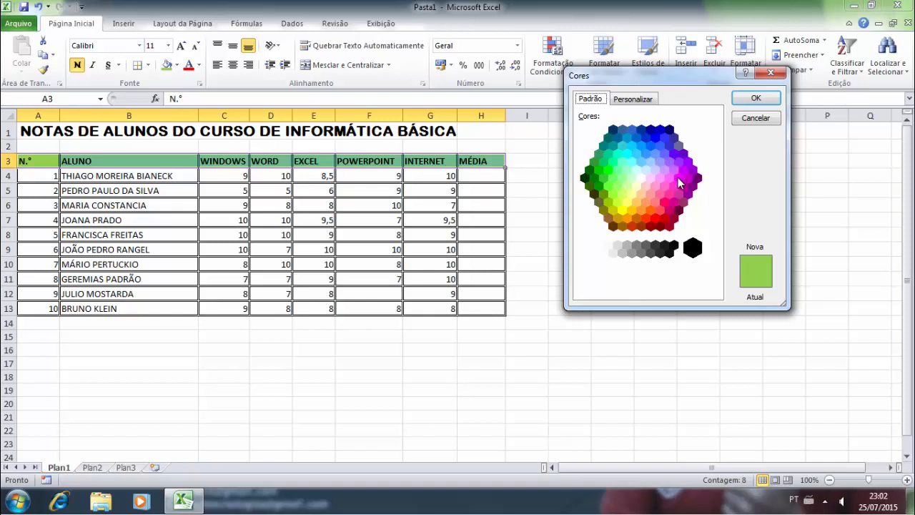
pyautogui.click(659, 145)
pyautogui.click(746, 99)
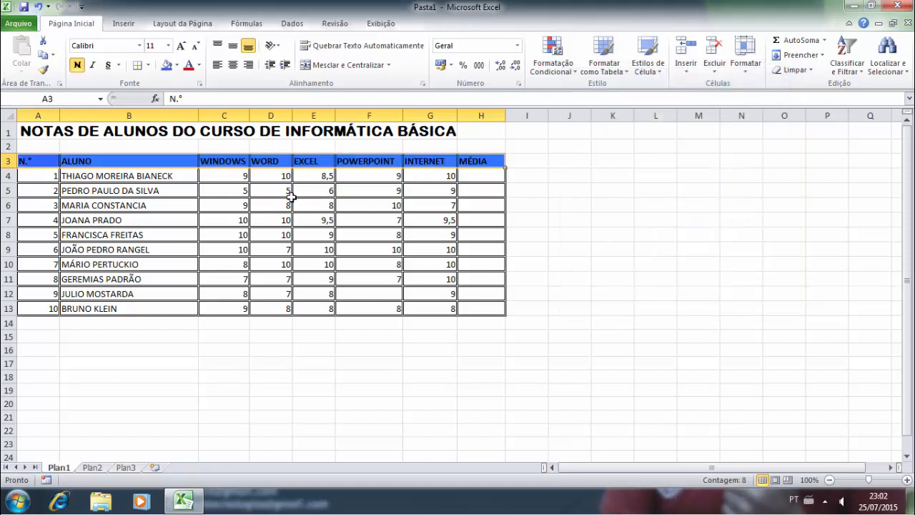
pyautogui.click(220, 192)
pyautogui.moveTo(45, 160); pyautogui.dragTo(463, 161)
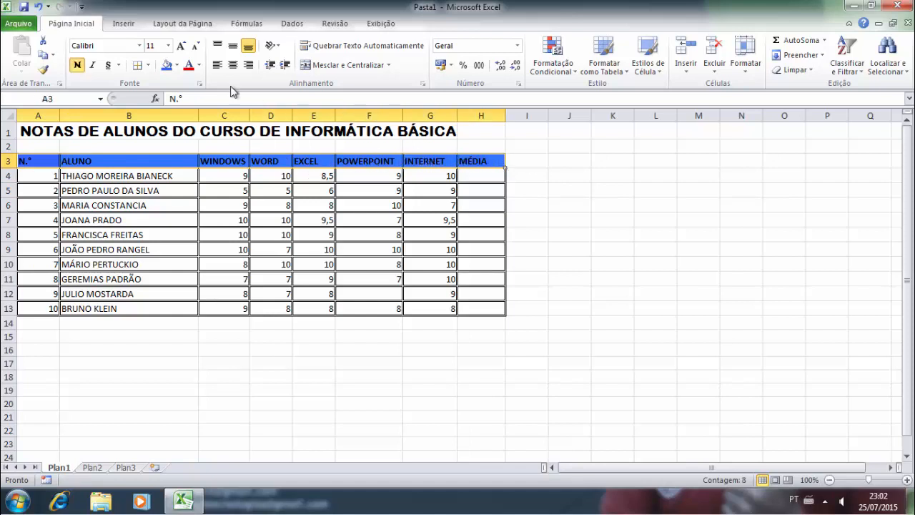
# - Set the font colour of header row A3:H3 to white
pyautogui.click(200, 65)
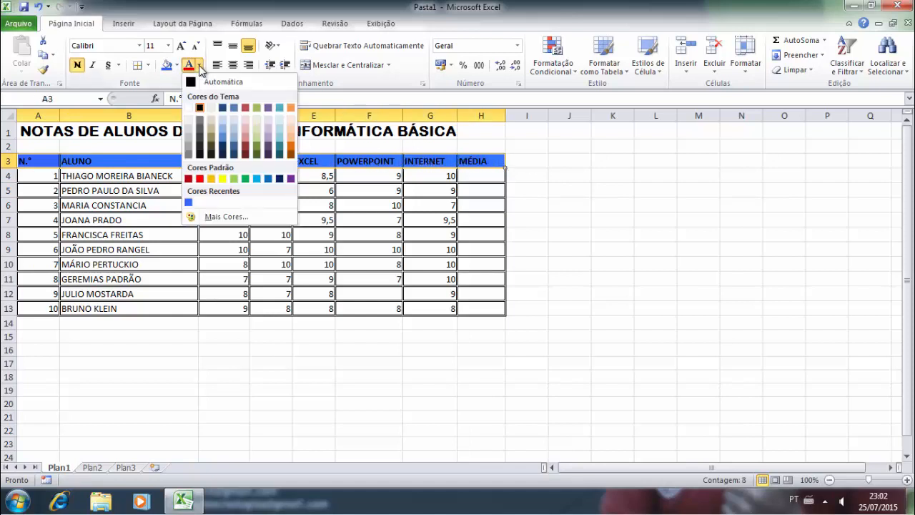
pyautogui.click(188, 107)
pyautogui.click(328, 218)
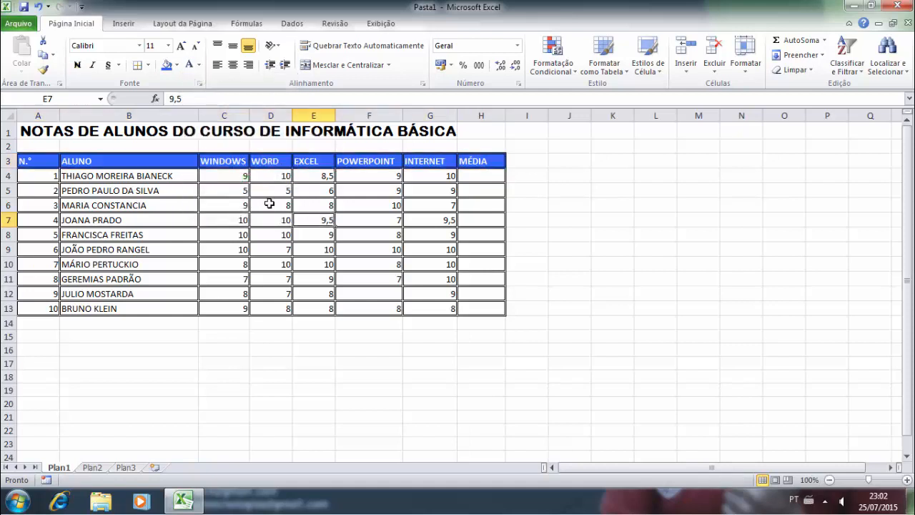
pyautogui.moveTo(41, 160); pyautogui.dragTo(468, 160)
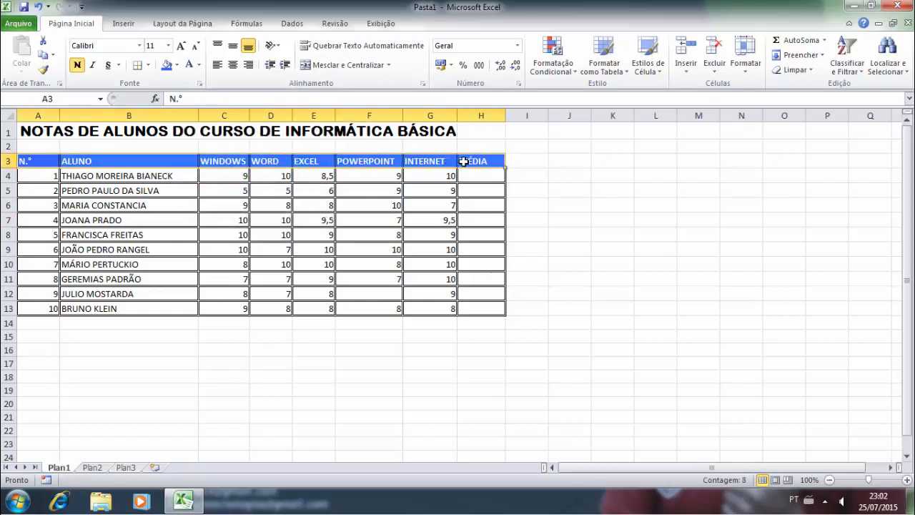
pyautogui.click(200, 66)
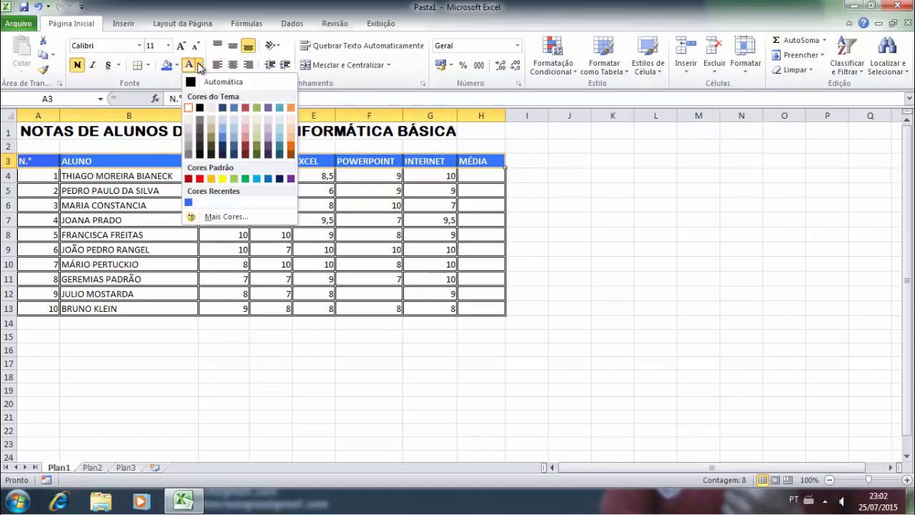
pyautogui.click(200, 65)
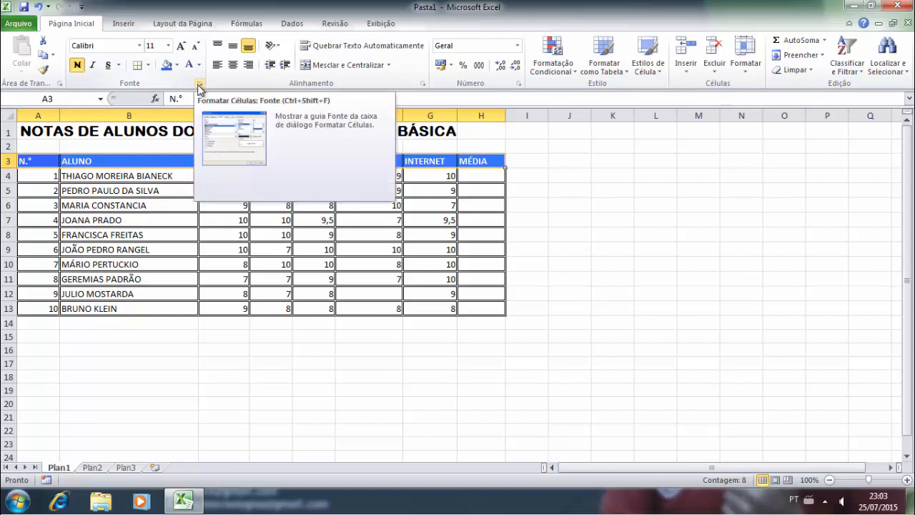
# - Keep the header text without underline in the Font dialog
pyautogui.click(201, 84)
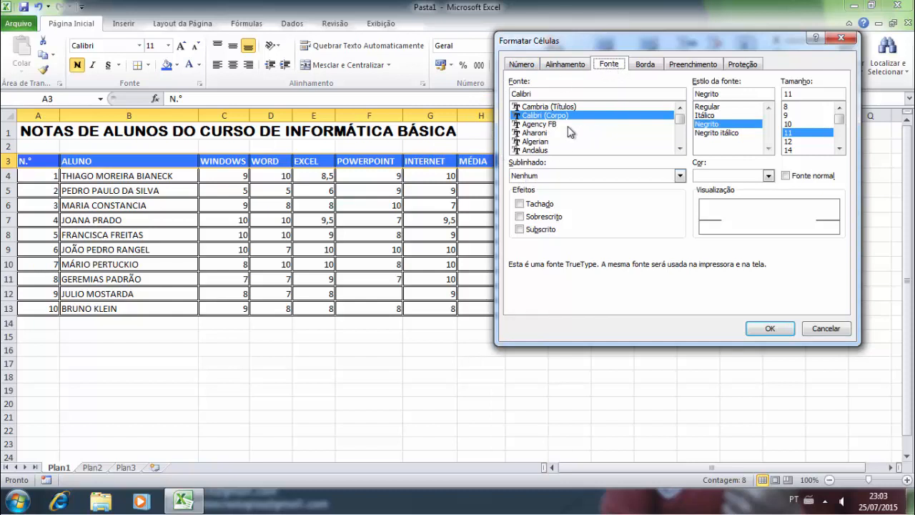
pyautogui.click(679, 176)
pyautogui.click(679, 177)
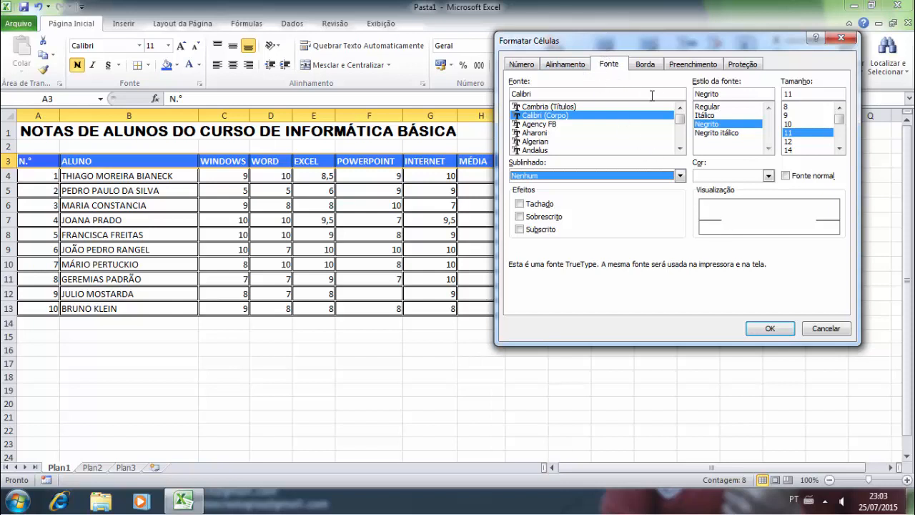
pyautogui.click(768, 328)
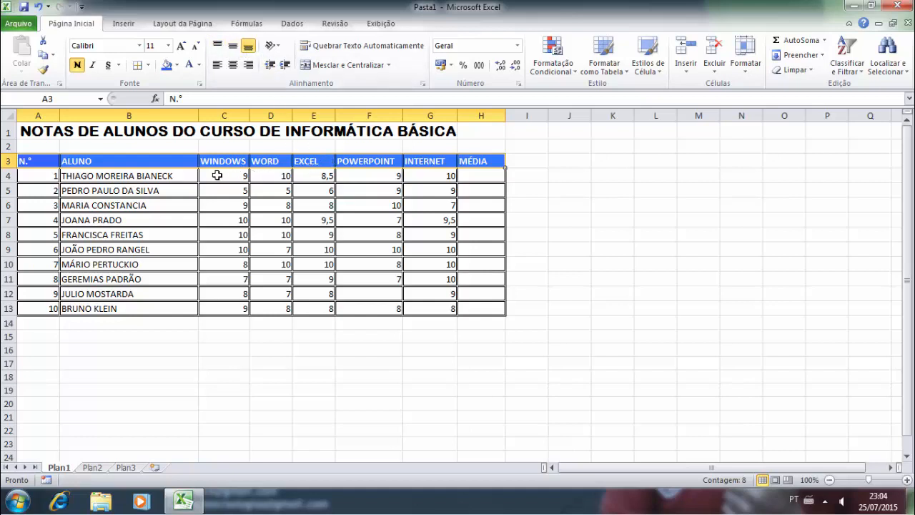
# - Drag the row 3 border down to make the header row taller
pyautogui.click(86, 160)
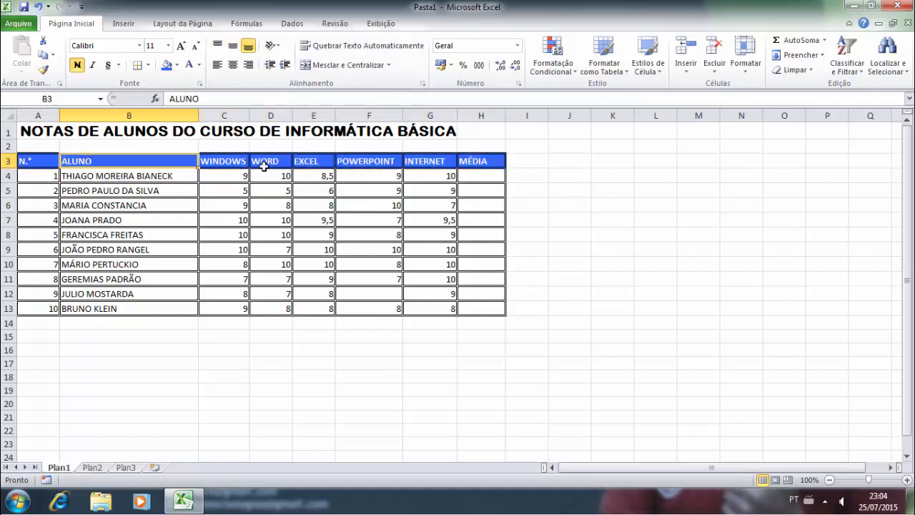
pyautogui.click(41, 163)
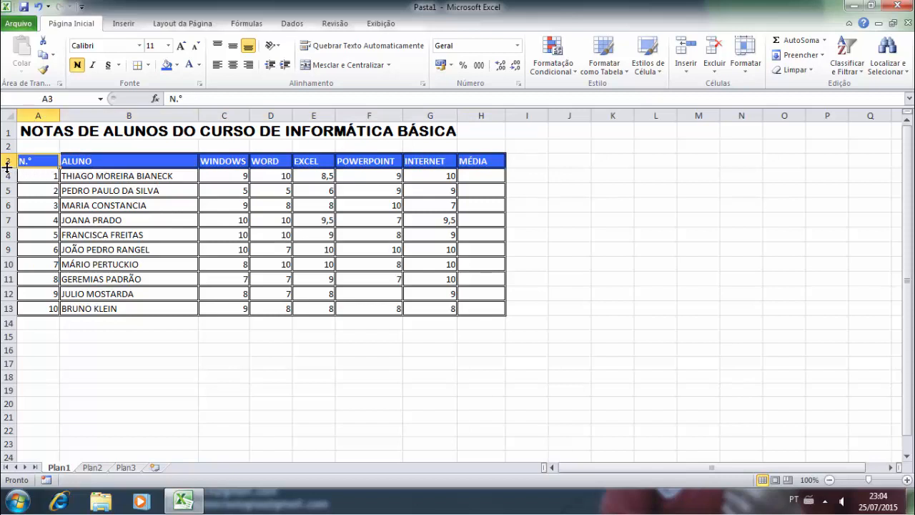
pyautogui.moveTo(7, 165); pyautogui.dragTo(466, 168)
pyautogui.click(271, 184)
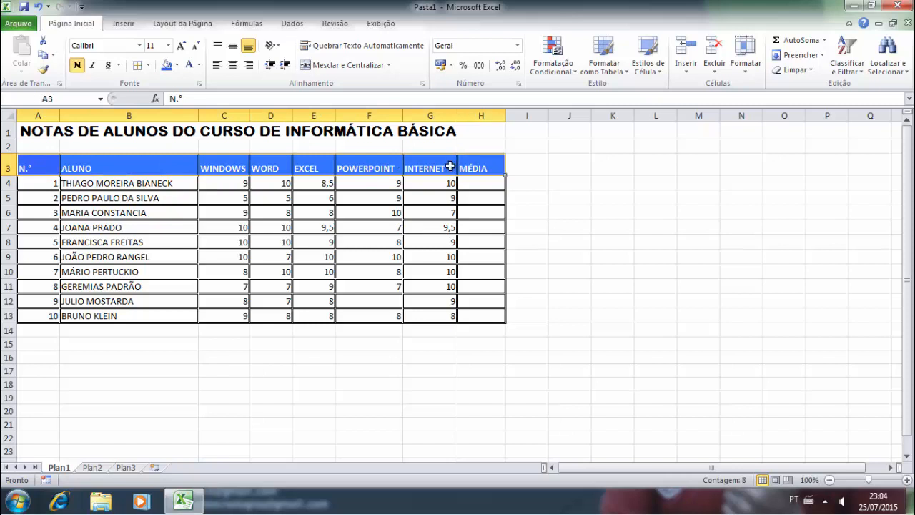
# - Centre the header labels vertically, after trying top and bottom alignment
pyautogui.click(232, 49)
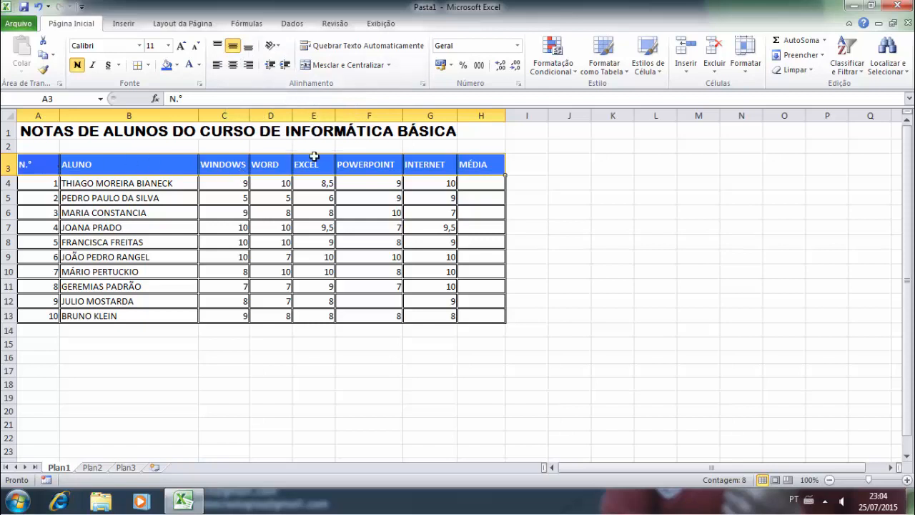
pyautogui.click(218, 45)
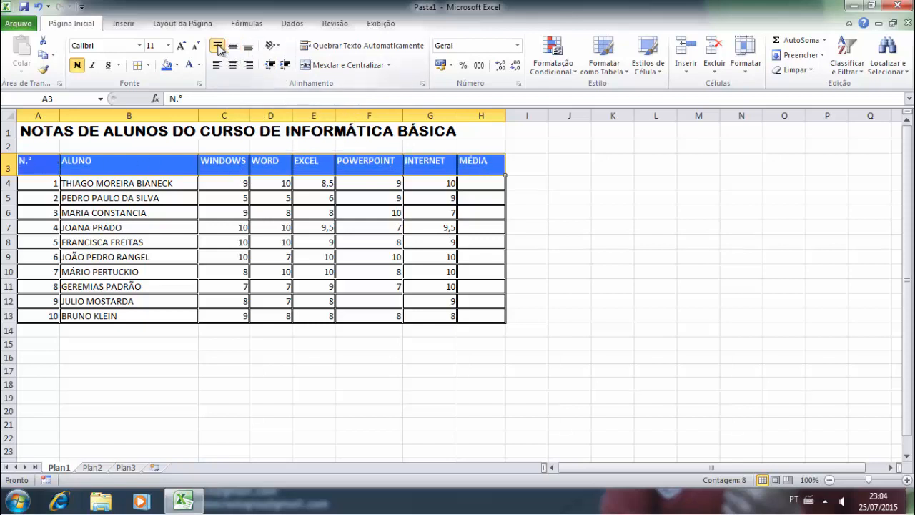
pyautogui.click(232, 47)
pyautogui.click(247, 48)
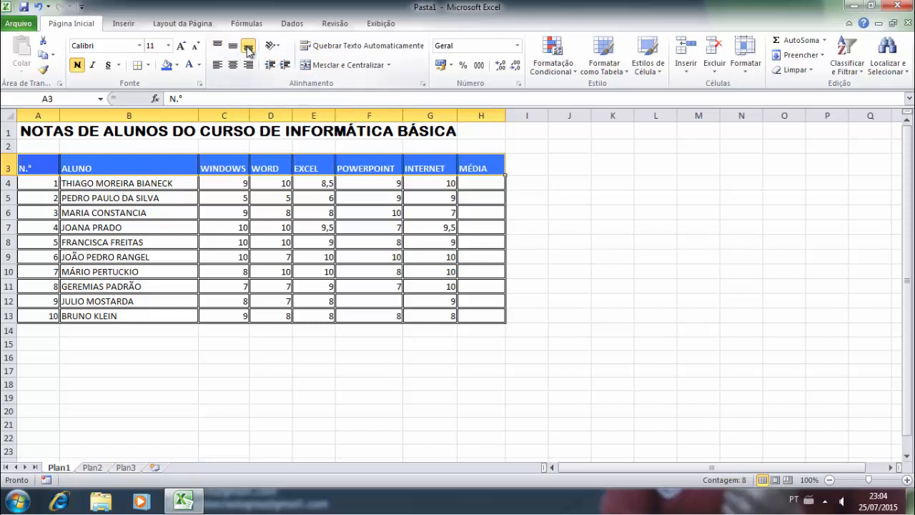
pyautogui.click(234, 47)
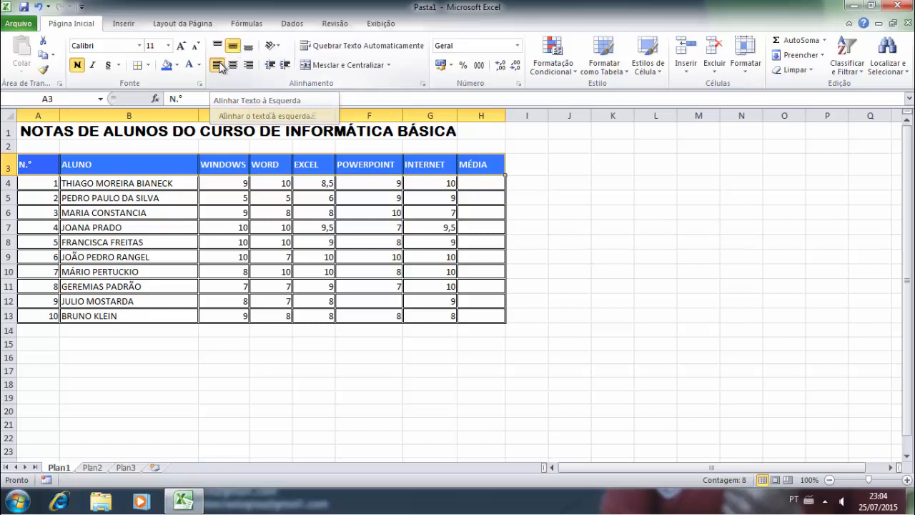
# - Centre the header labels horizontally, after trying left and right alignment
pyautogui.click(219, 65)
pyautogui.click(233, 66)
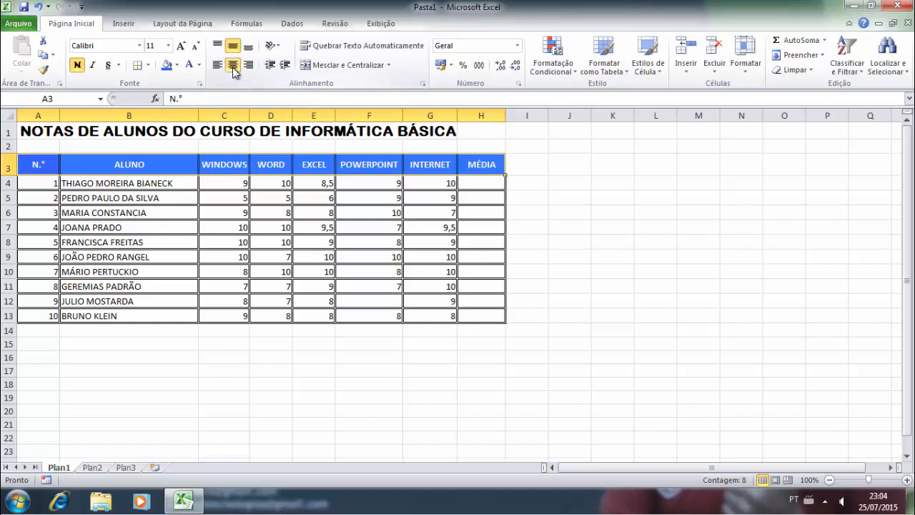
pyautogui.click(249, 66)
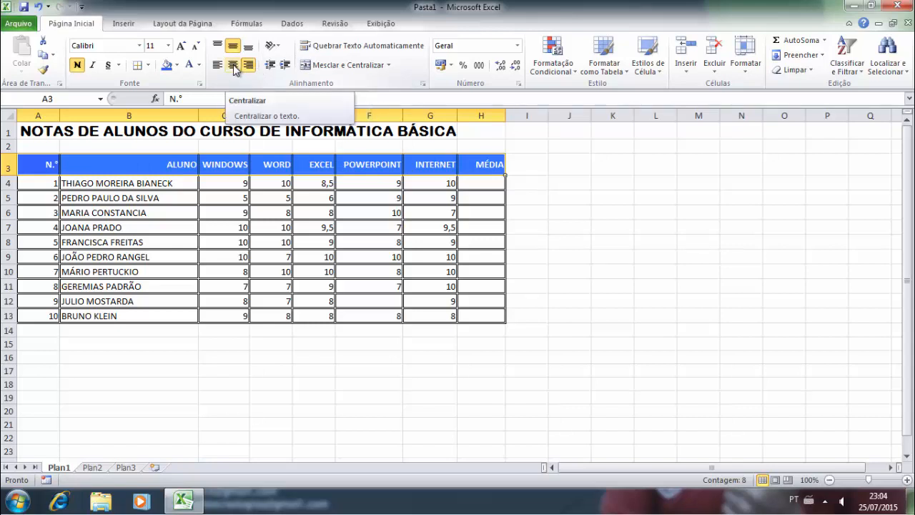
pyautogui.click(233, 66)
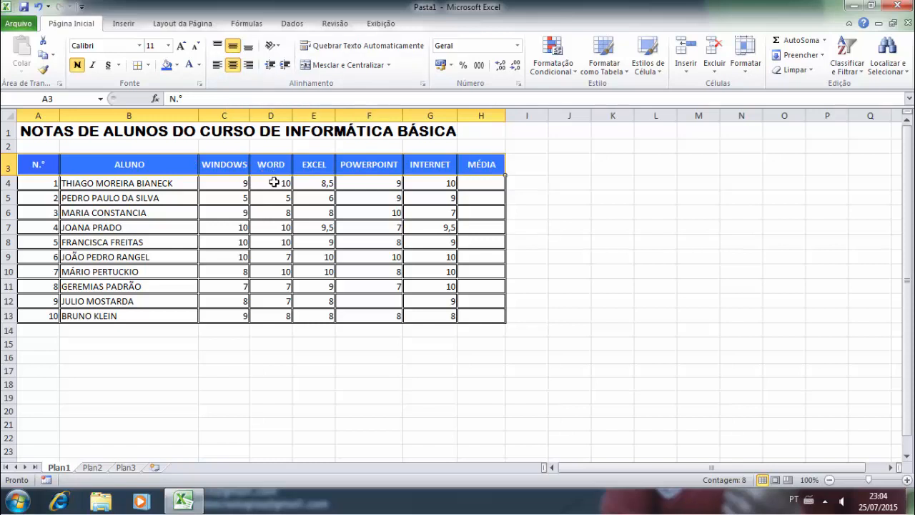
pyautogui.click(273, 183)
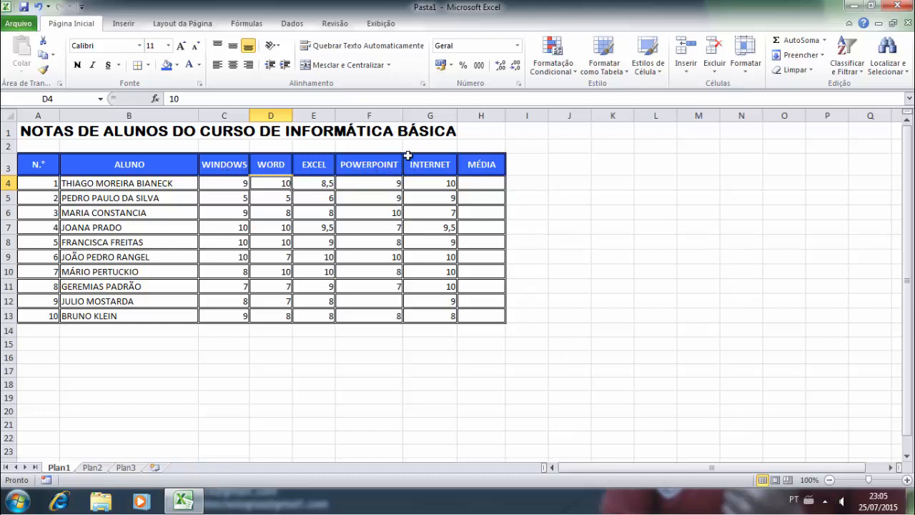
# - Set columns C:G, WINDOWS through INTERNET, to a column width of 14
pyautogui.moveTo(504, 115); pyautogui.dragTo(509, 115)
pyautogui.moveTo(402, 117); pyautogui.dragTo(404, 117)
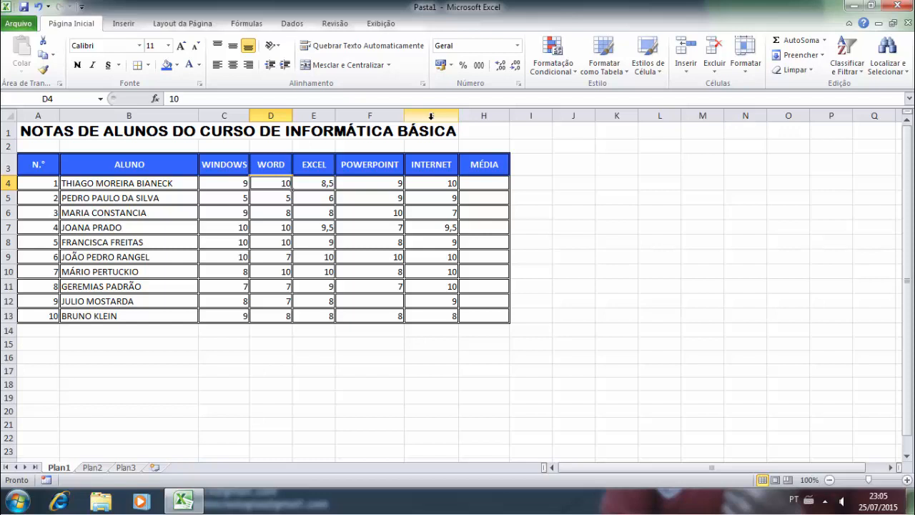
pyautogui.moveTo(432, 120); pyautogui.dragTo(235, 114)
pyautogui.rightClick(234, 116)
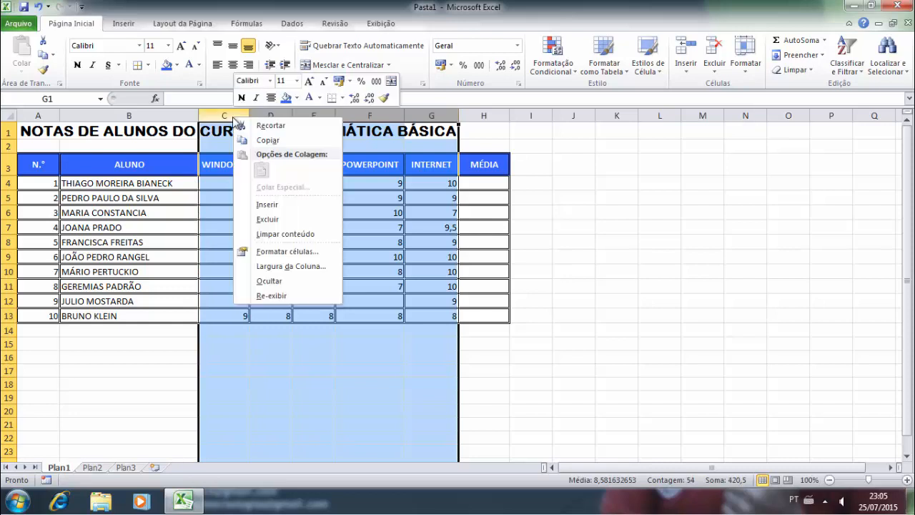
pyautogui.click(290, 266)
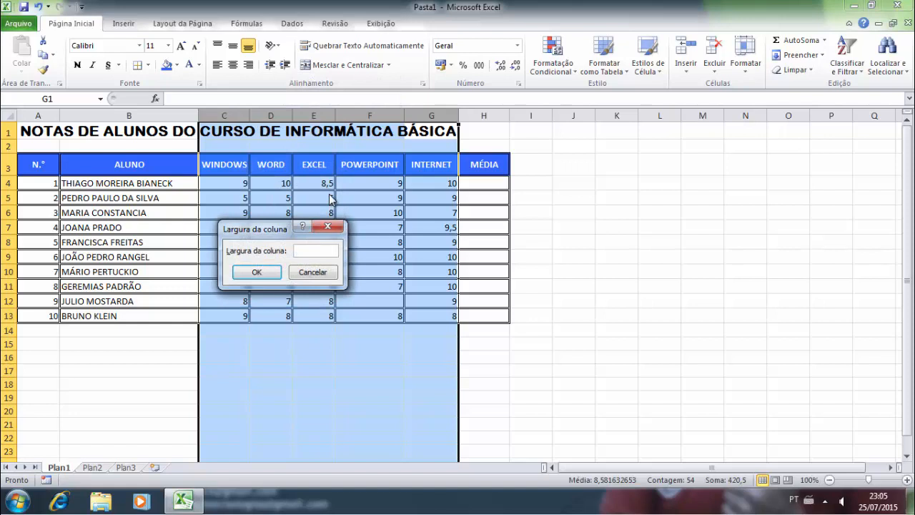
pyautogui.click(257, 271)
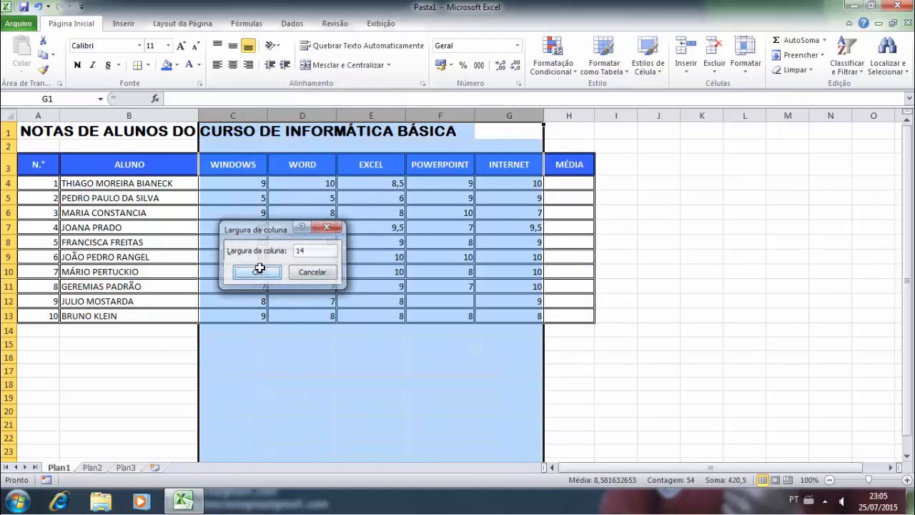
pyautogui.click(368, 210)
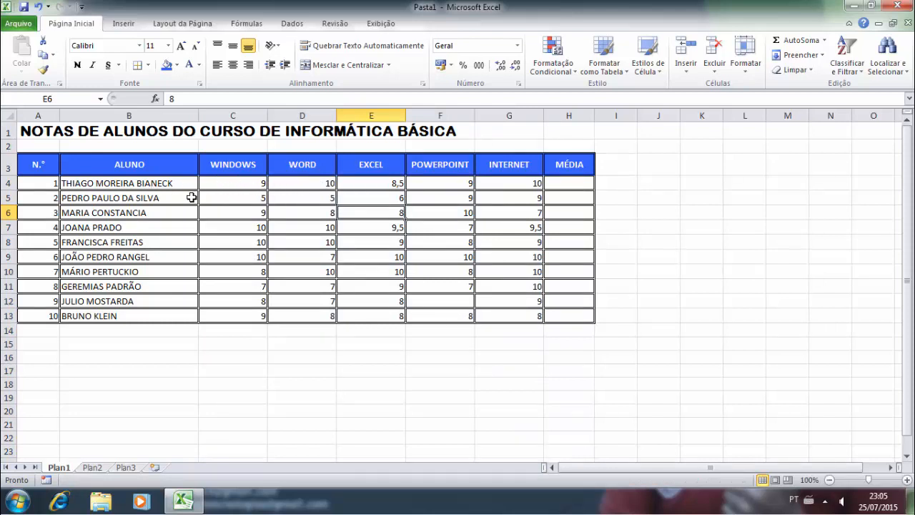
# - Centre the student numbers in A4:A13
pyautogui.moveTo(45, 185); pyautogui.dragTo(45, 315)
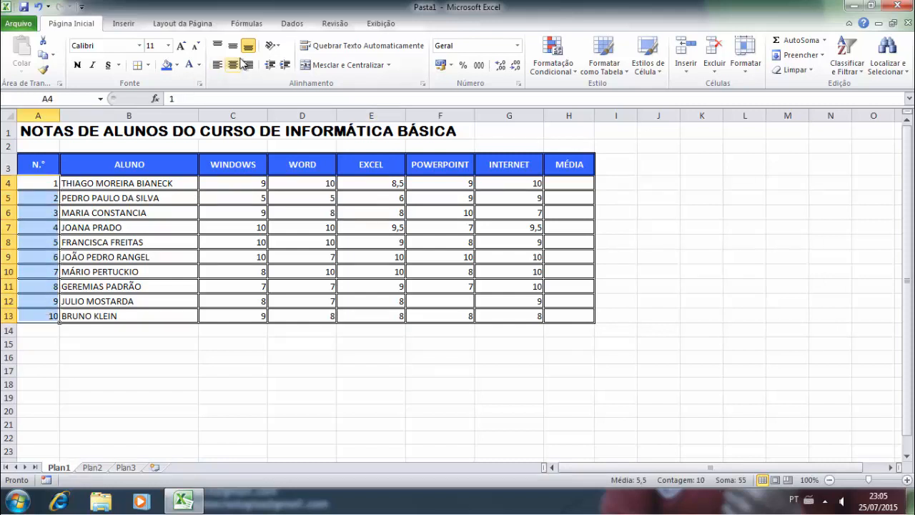
pyautogui.click(237, 64)
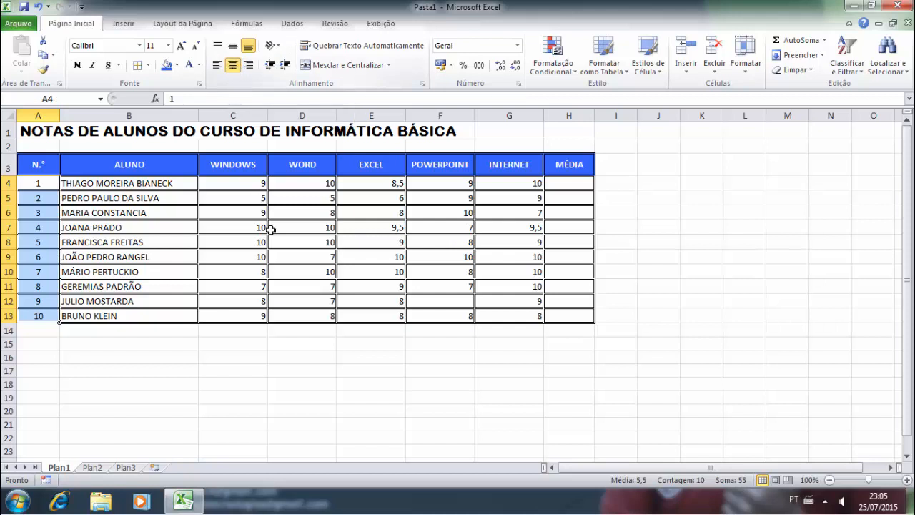
pyautogui.click(319, 247)
# - Centre the grade and MÉDIA values in C4:H13, then make row 4 taller at 18,75
pyautogui.moveTo(252, 183); pyautogui.dragTo(517, 314)
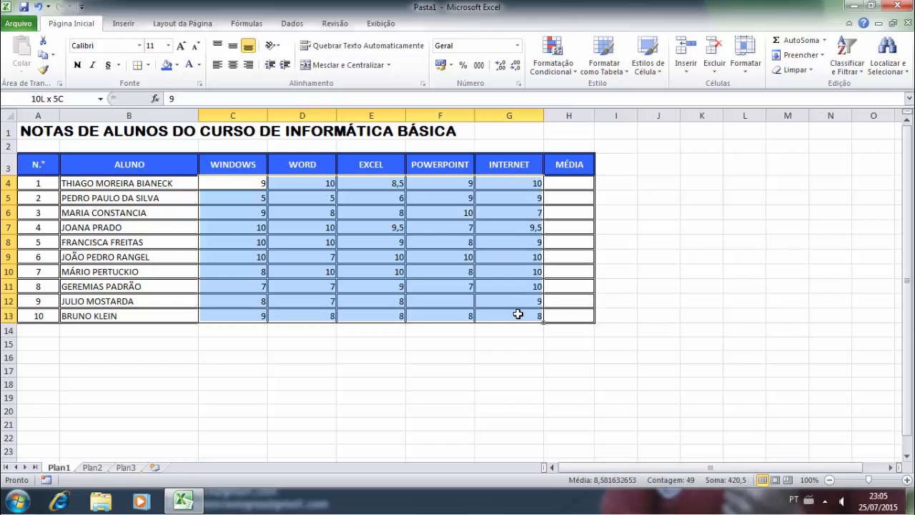
pyautogui.moveTo(518, 314); pyautogui.dragTo(551, 319)
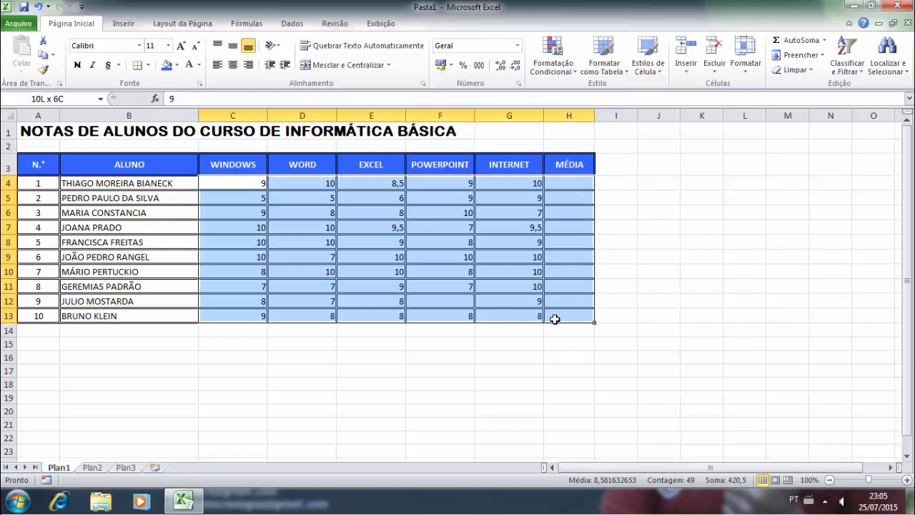
pyautogui.moveTo(555, 318); pyautogui.dragTo(555, 318)
pyautogui.click(235, 66)
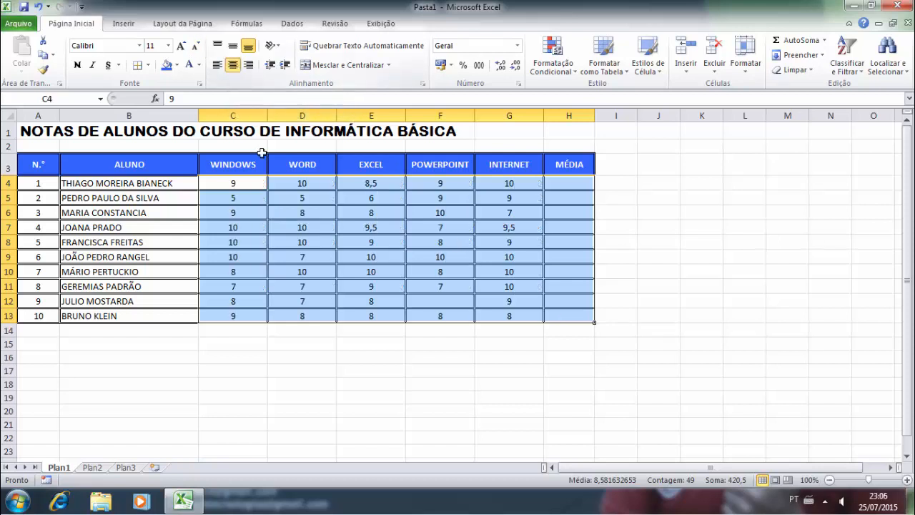
pyautogui.click(288, 212)
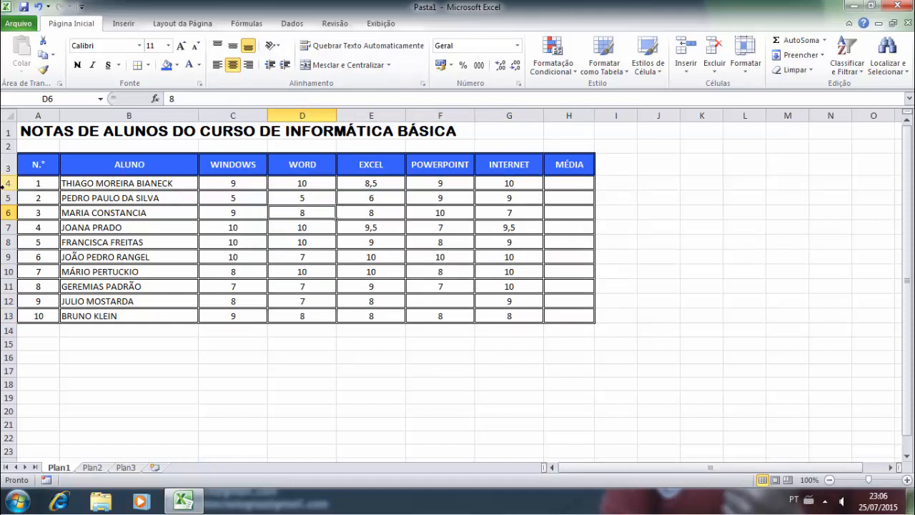
pyautogui.moveTo(12, 189); pyautogui.dragTo(7, 317)
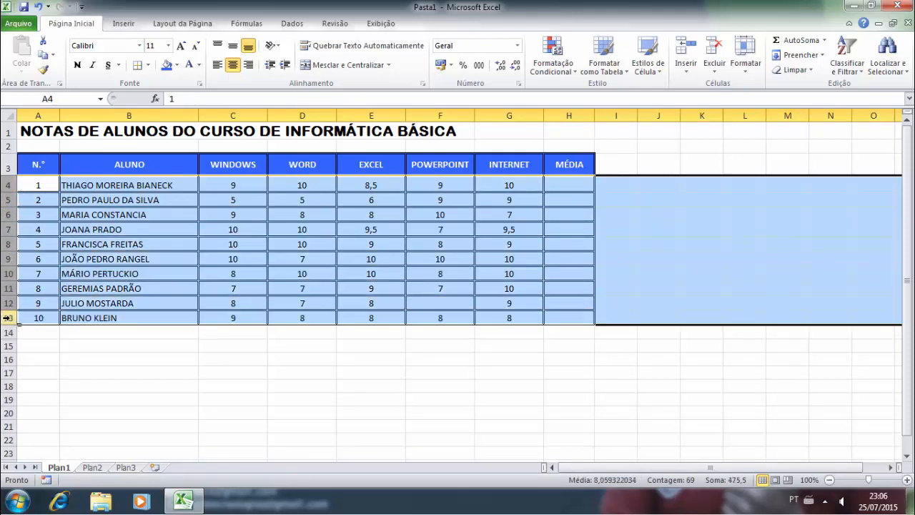
# - Set rows 4 to 13 to a uniform row height of 18,75
pyautogui.rightClick(9, 317)
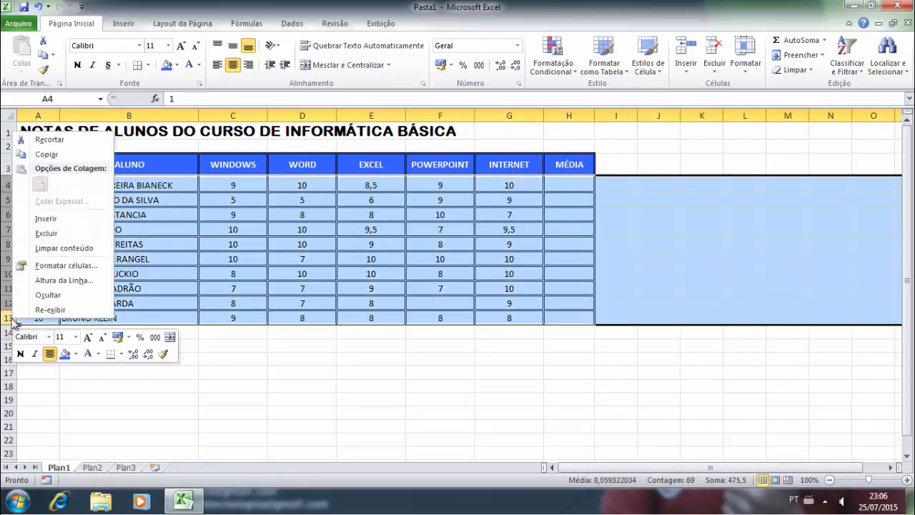
pyautogui.click(49, 283)
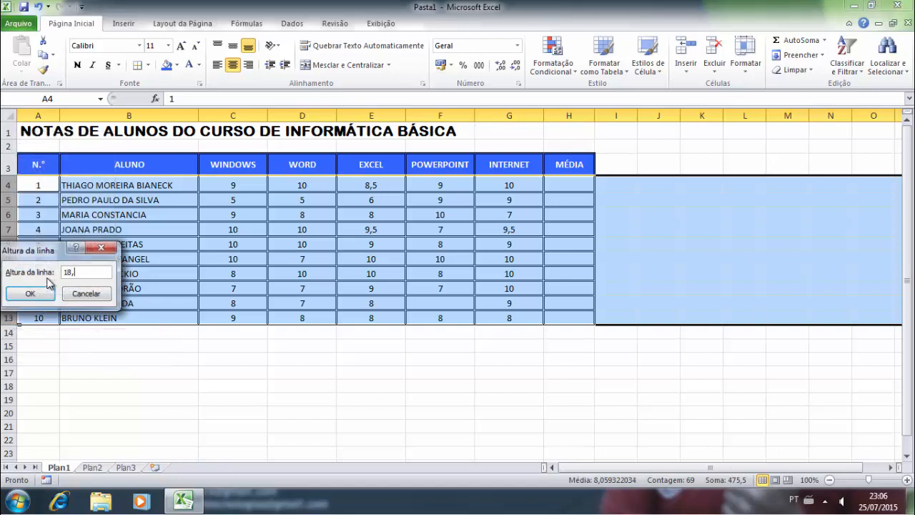
pyautogui.click(30, 293)
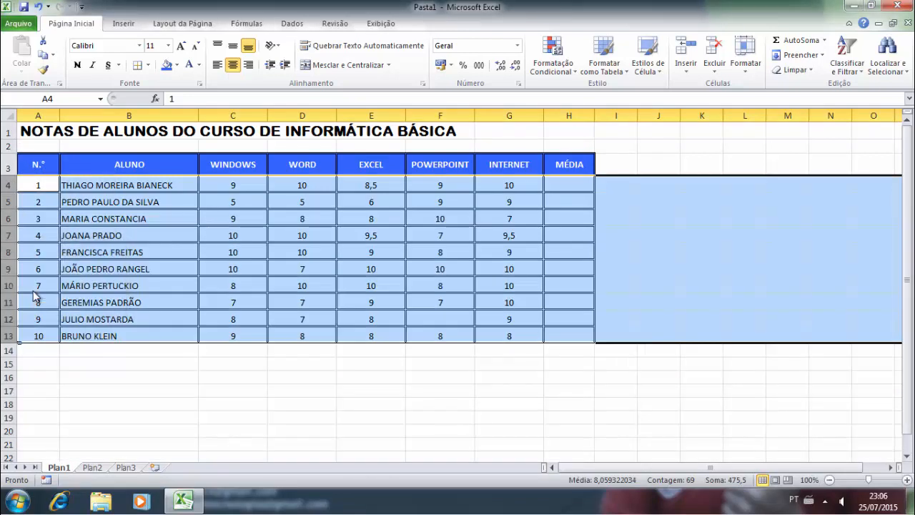
pyautogui.click(272, 272)
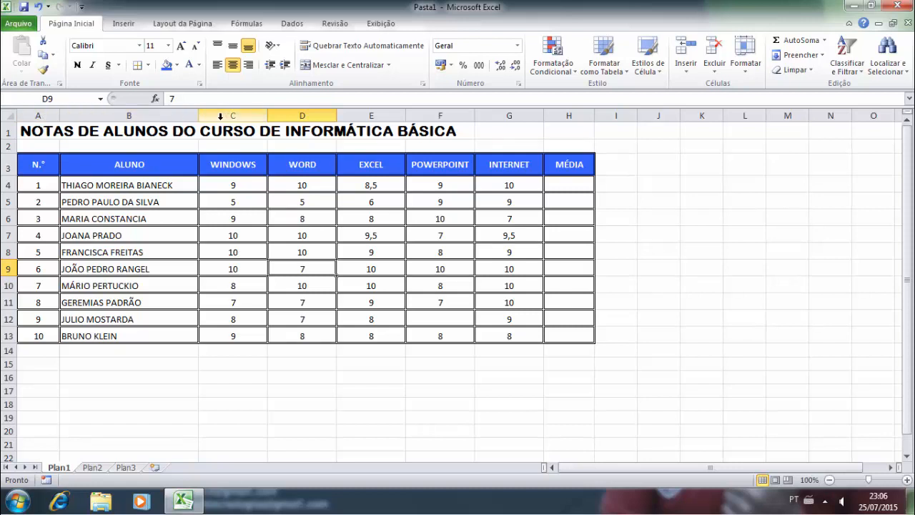
# - Insert a new blank column A to the left of the grade table
pyautogui.click(37, 115)
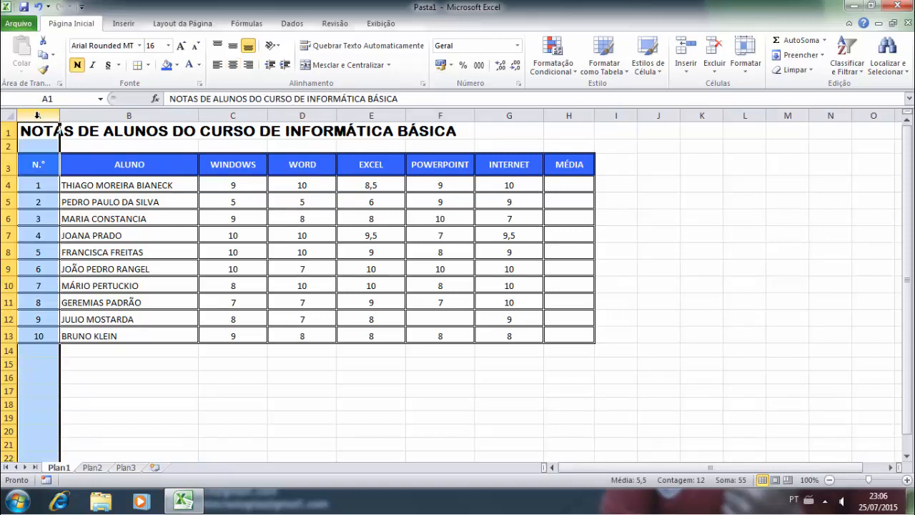
pyautogui.rightClick(37, 115)
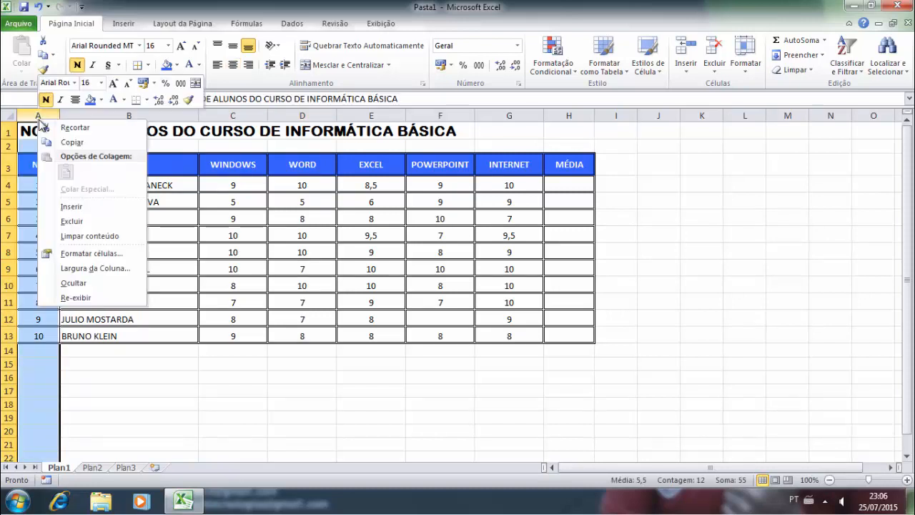
pyautogui.click(100, 205)
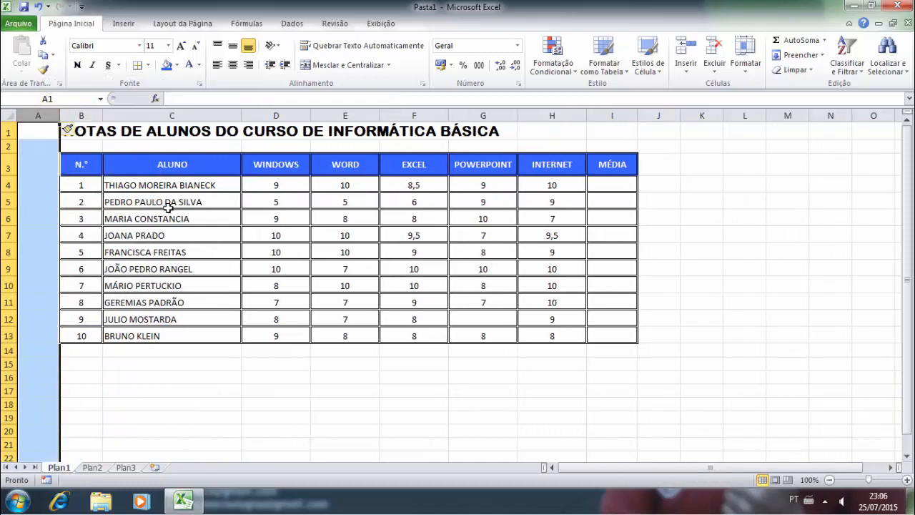
pyautogui.click(168, 206)
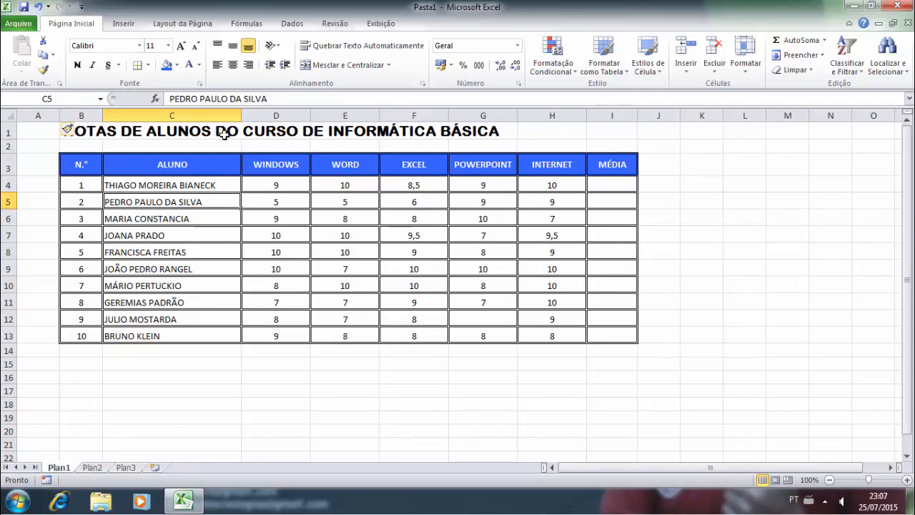
pyautogui.click(274, 373)
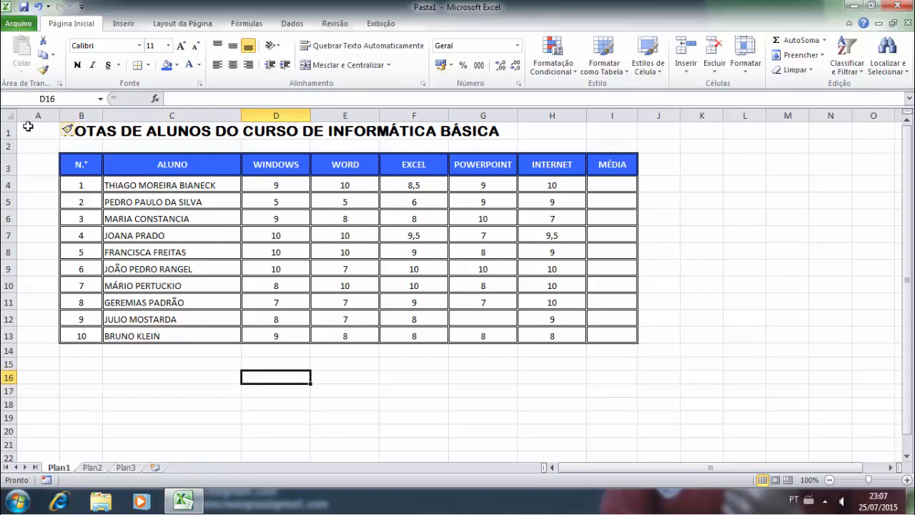
# - Enter the label MATUTINO in cell A4, beside the first student row
pyautogui.click(49, 190)
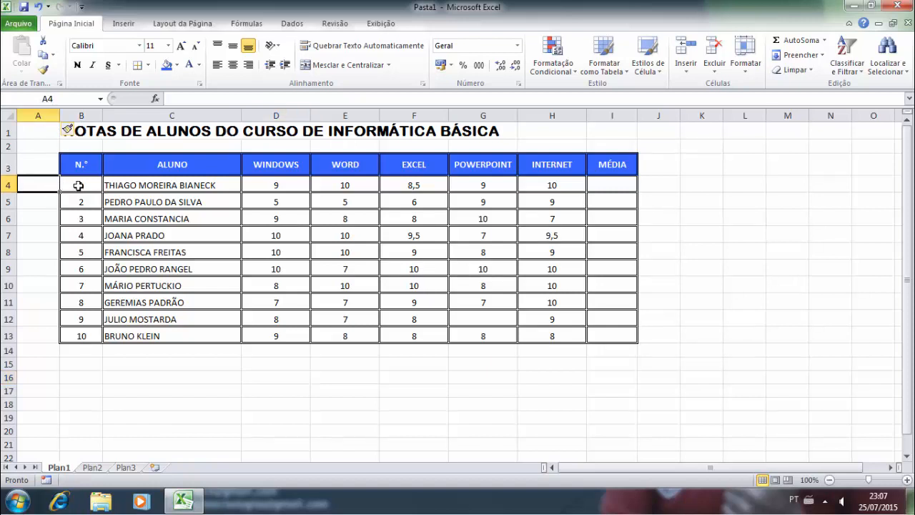
pyautogui.write('M')
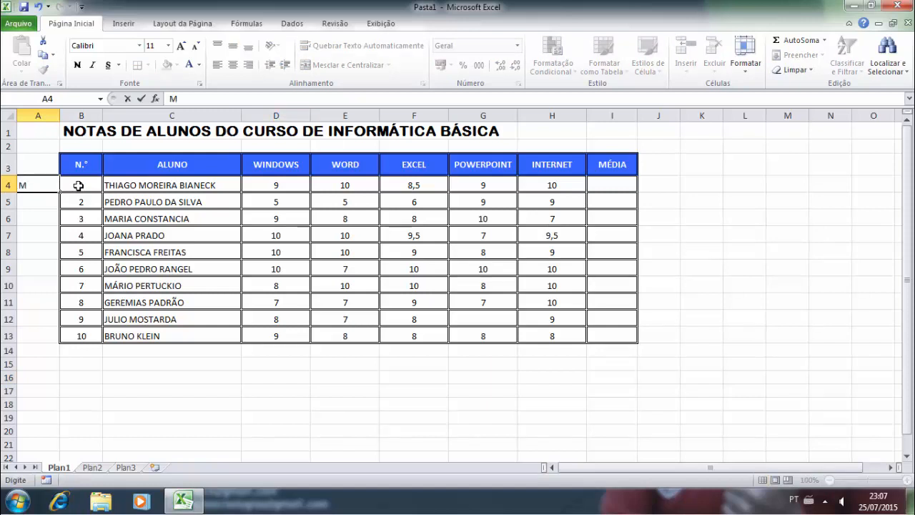
pyautogui.write('ATUTINO')
pyautogui.click(184, 500)
pyautogui.click(186, 499)
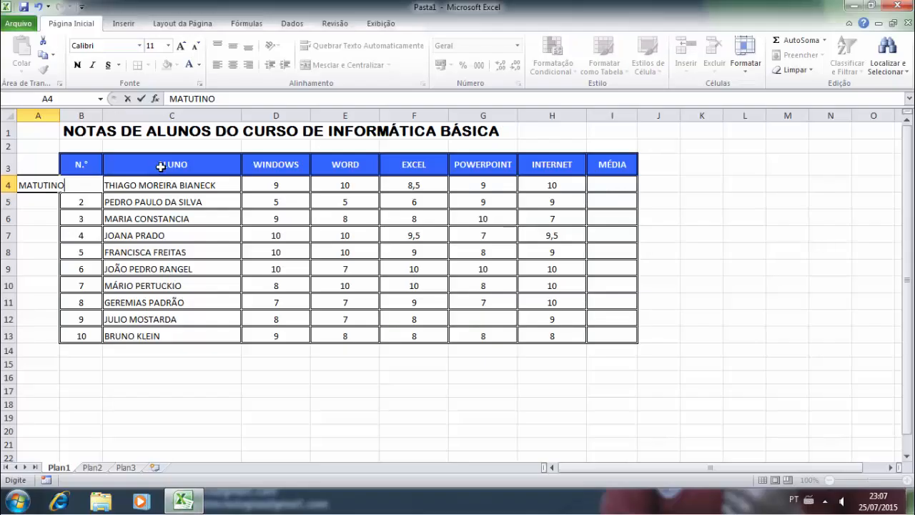
pyautogui.click(150, 215)
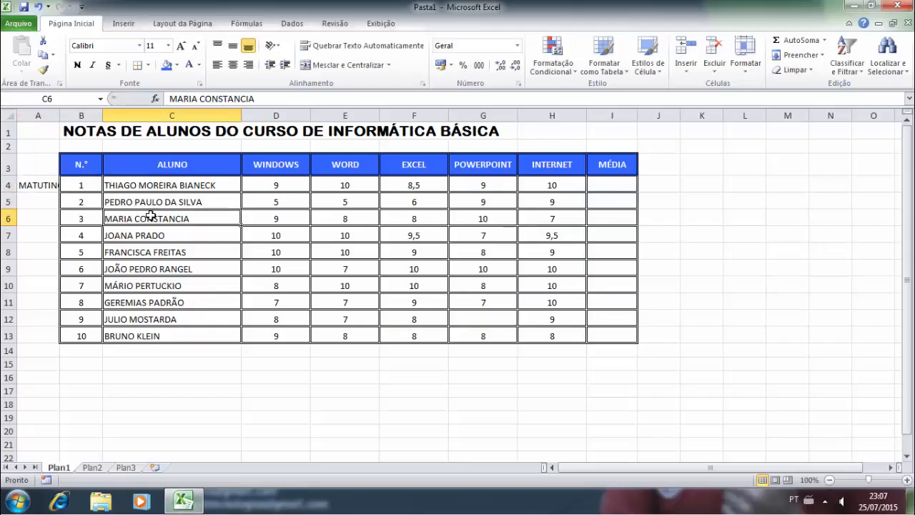
pyautogui.click(43, 187)
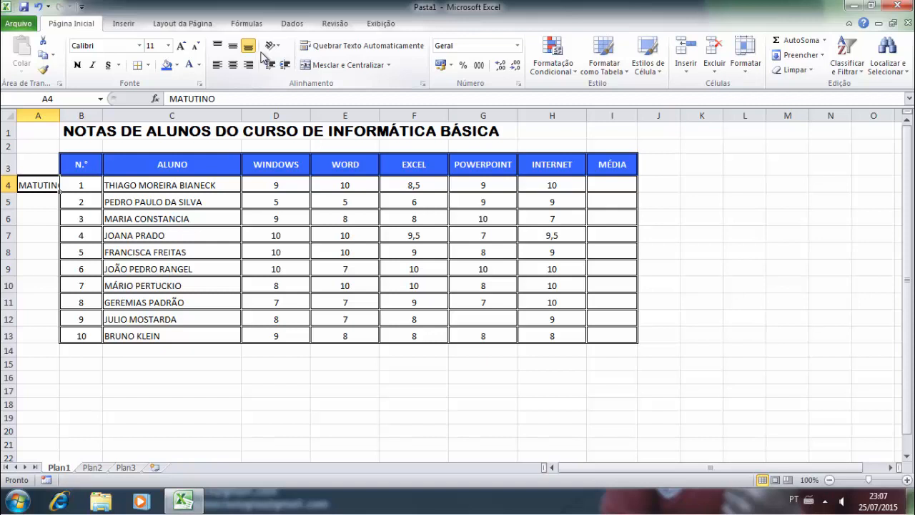
pyautogui.click(43, 200)
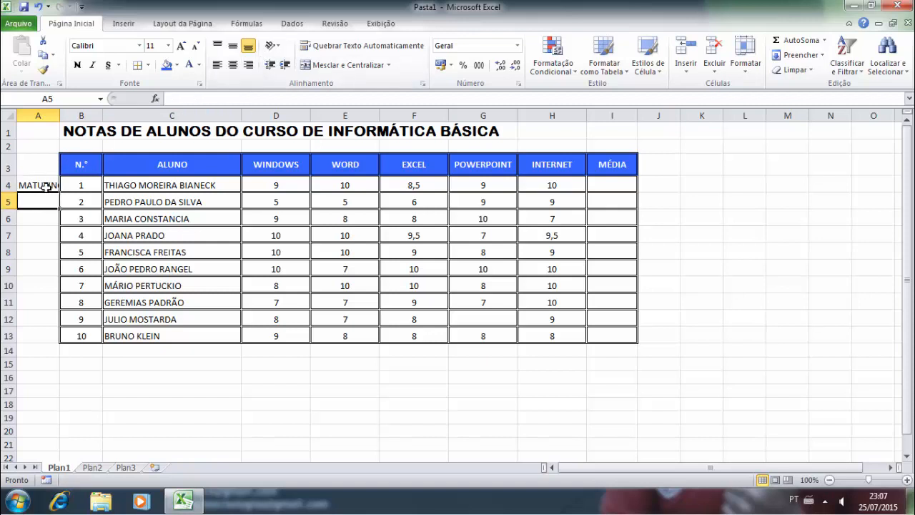
# - Merge and centre cells A4:A13 into one cell holding MATUTINO
pyautogui.moveTo(44, 187); pyautogui.dragTo(42, 333)
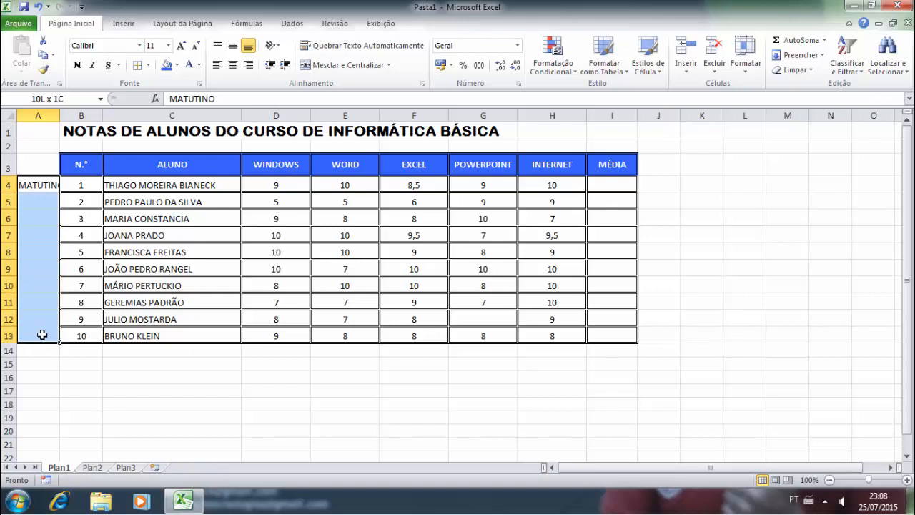
pyautogui.moveTo(42, 336); pyautogui.dragTo(42, 334)
pyautogui.click(330, 68)
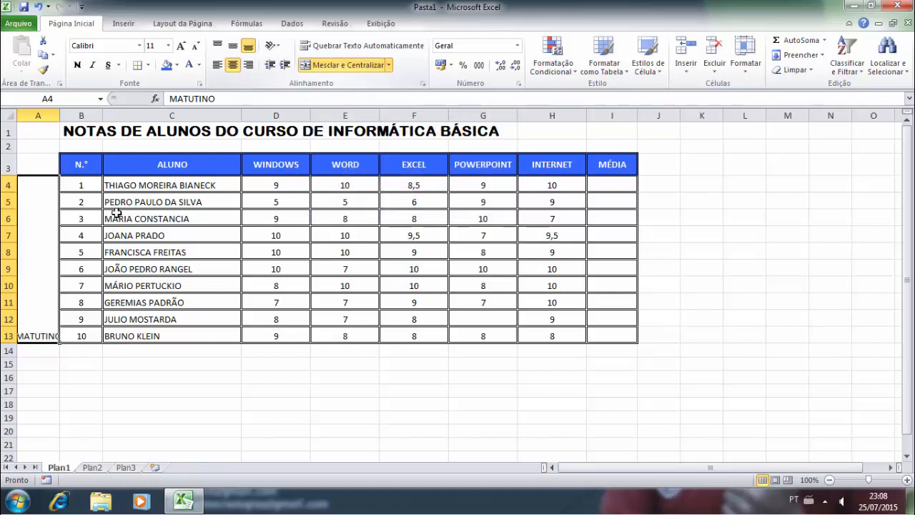
pyautogui.click(35, 168)
pyautogui.click(44, 203)
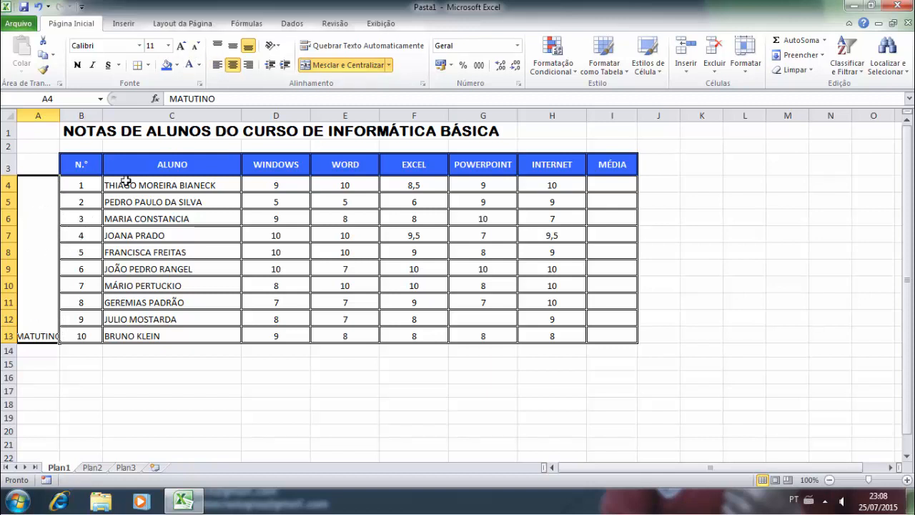
# - Rotate MATUTINO to read upward, centre it vertically, and narrow column A
pyautogui.click(278, 46)
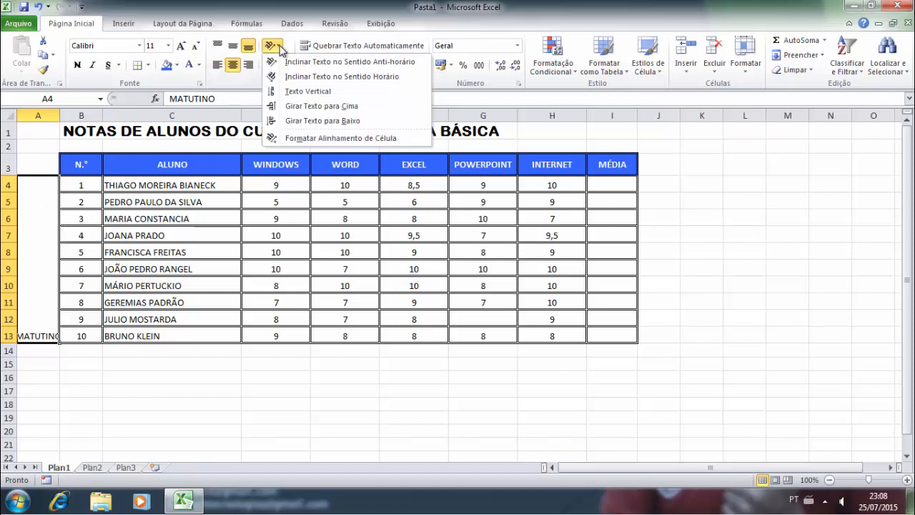
pyautogui.click(290, 107)
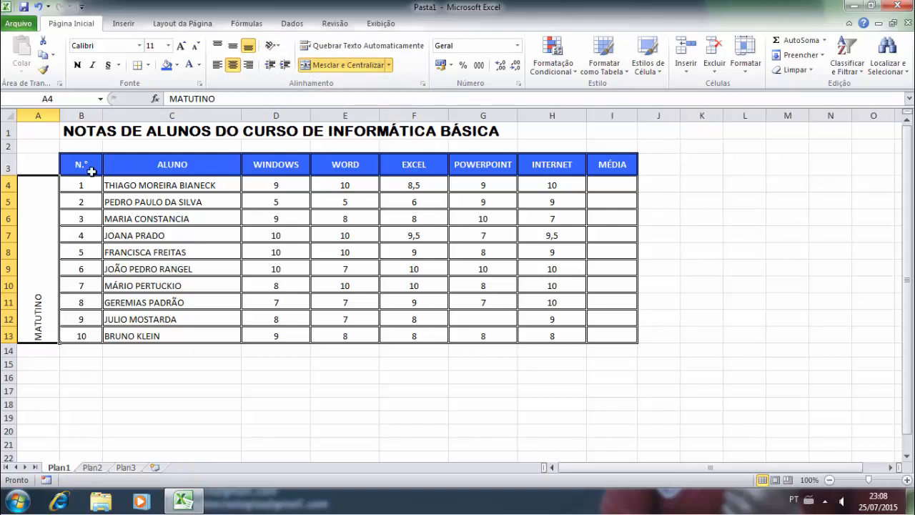
pyautogui.click(234, 47)
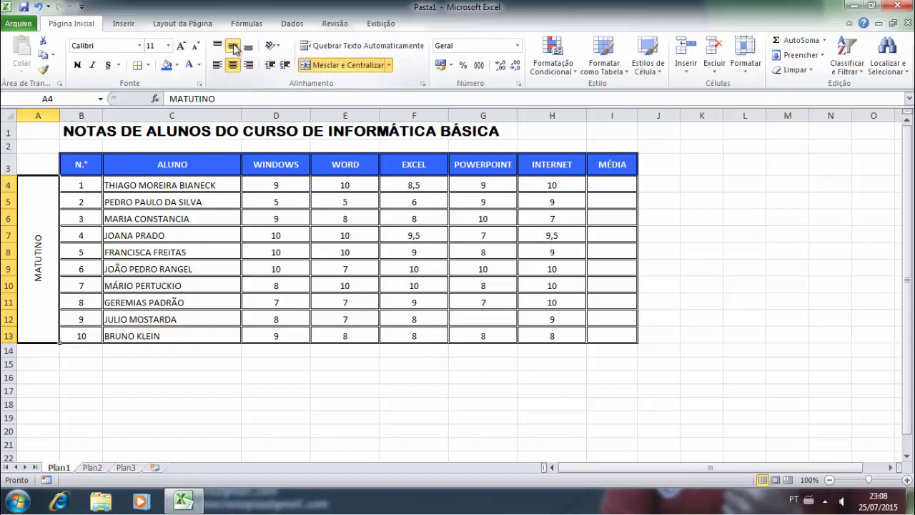
pyautogui.moveTo(59, 116); pyautogui.dragTo(46, 116)
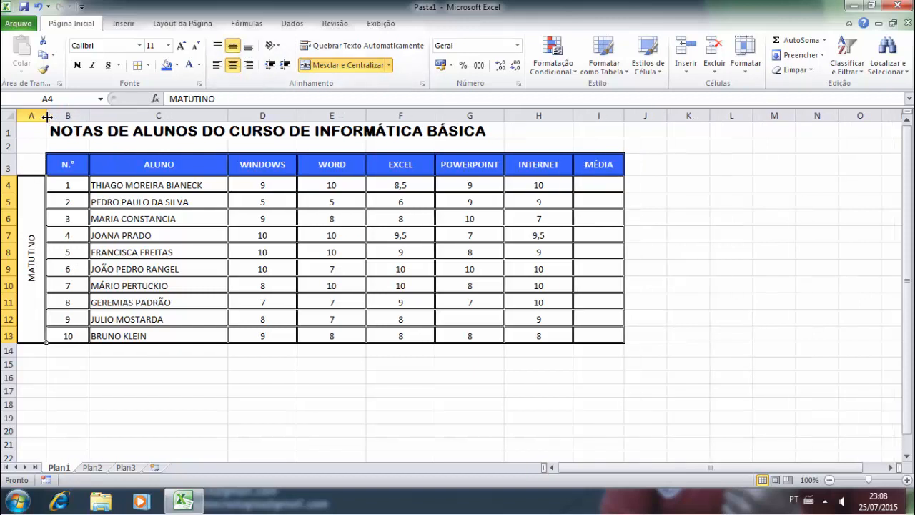
pyautogui.click(107, 266)
pyautogui.click(37, 214)
# - Give the merged MATUTINO cell a double-line border on all four edges
pyautogui.click(147, 65)
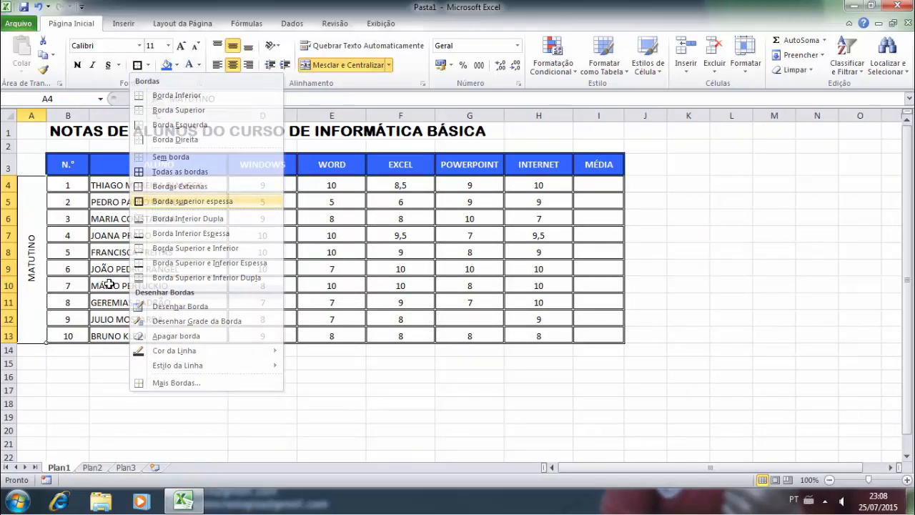
pyautogui.click(164, 336)
pyautogui.click(162, 390)
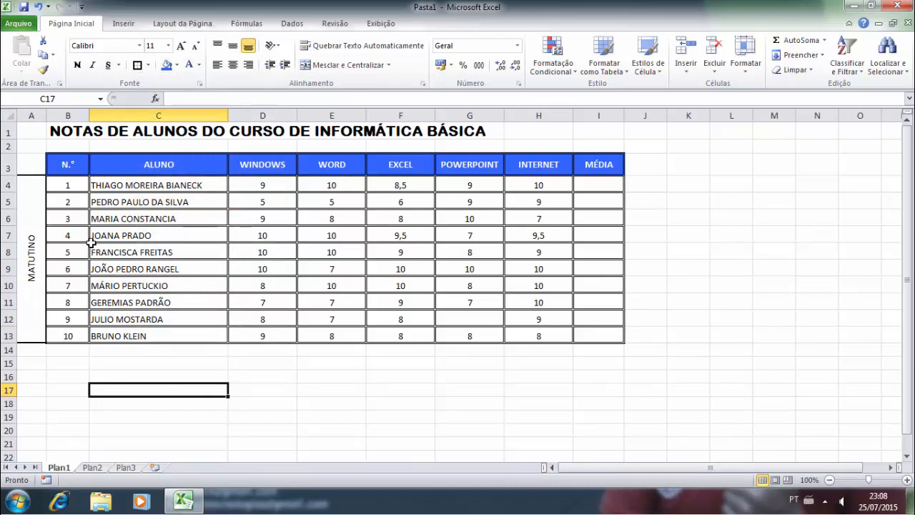
pyautogui.click(43, 188)
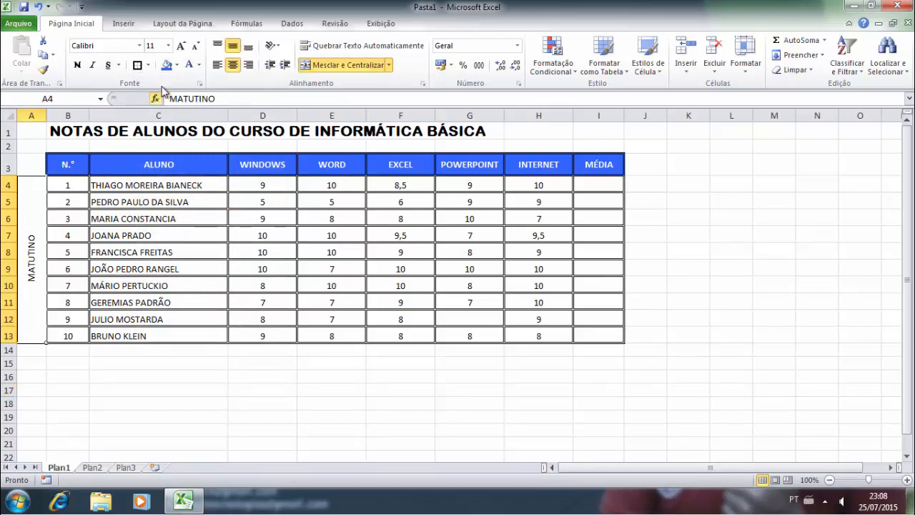
pyautogui.click(177, 65)
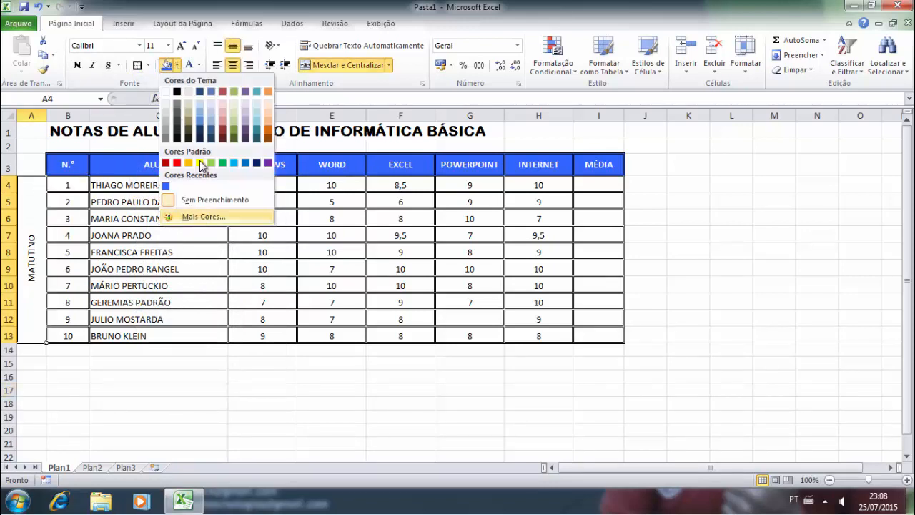
pyautogui.click(148, 66)
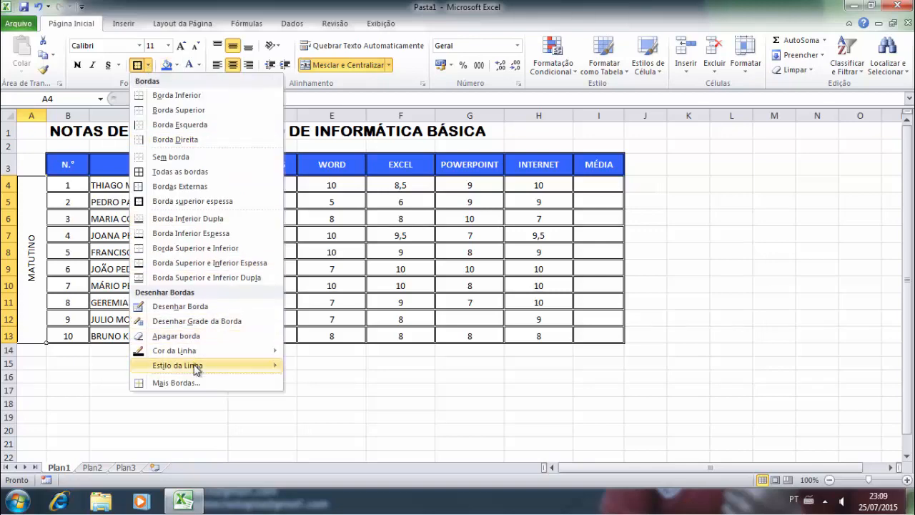
pyautogui.click(186, 383)
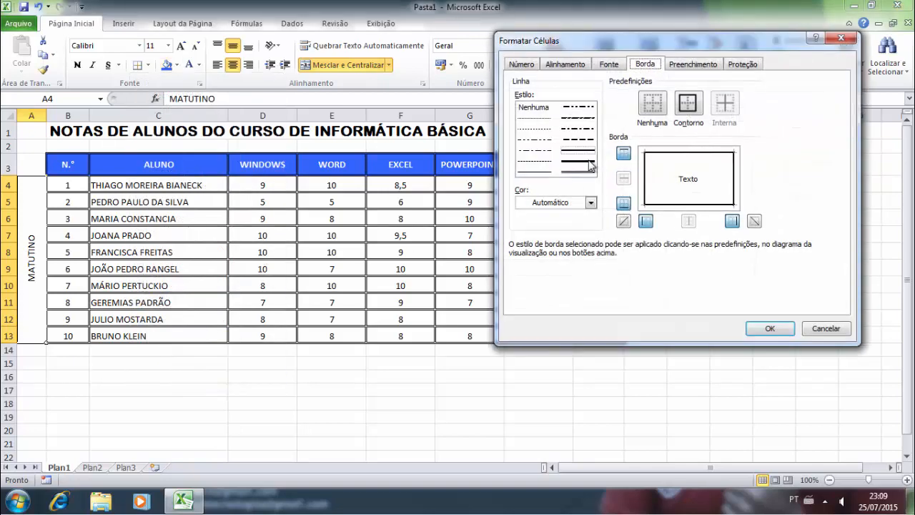
pyautogui.click(583, 173)
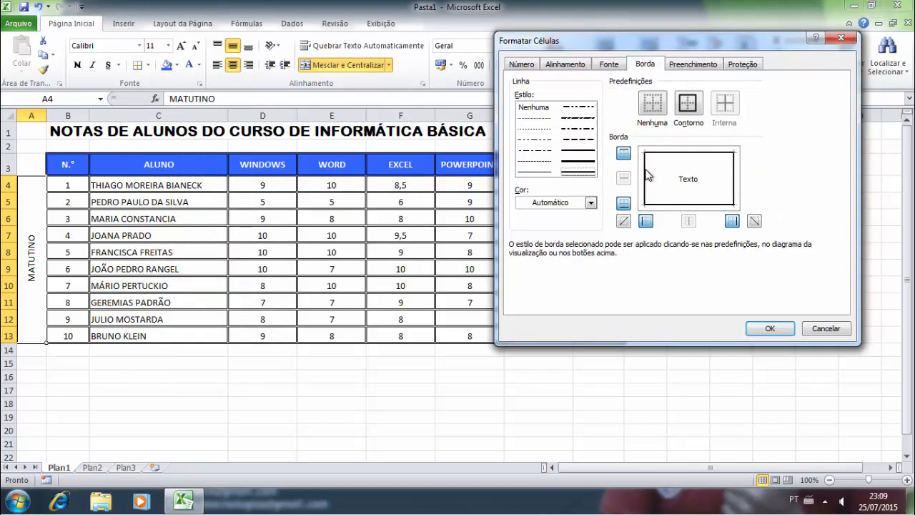
pyautogui.click(646, 177)
pyautogui.click(670, 158)
pyautogui.click(734, 187)
pyautogui.click(708, 205)
pyautogui.click(769, 330)
pyautogui.click(208, 254)
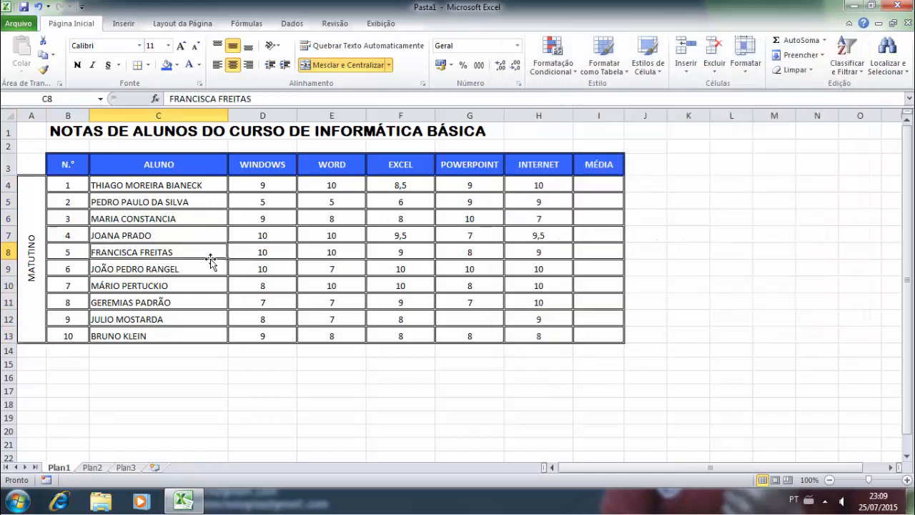
# - Make MATUTINO bold at font size 20 with a blue cell fill
pyautogui.click(34, 246)
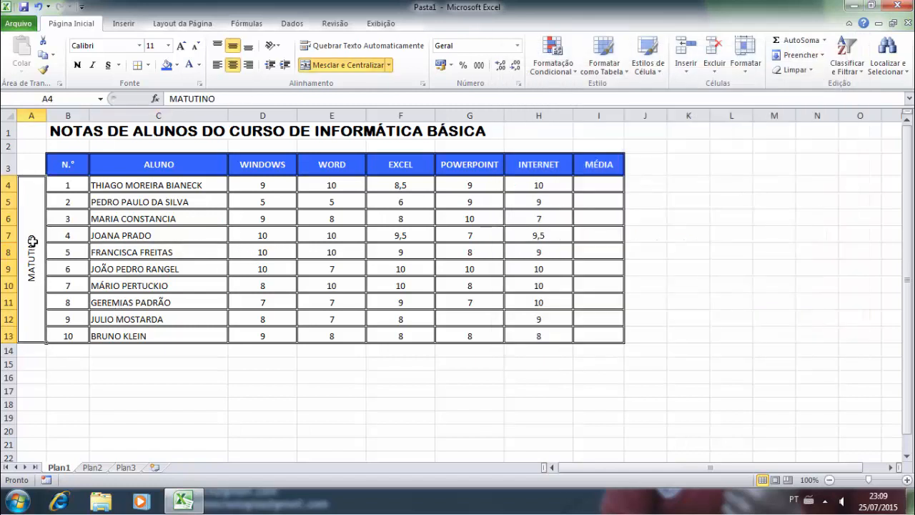
pyautogui.click(78, 65)
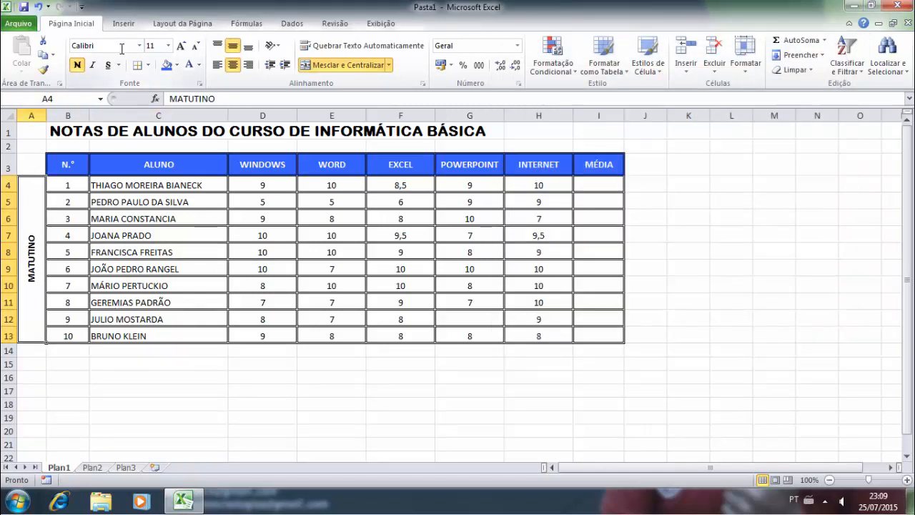
pyautogui.click(181, 46)
pyautogui.click(181, 46)
pyautogui.click(181, 46)
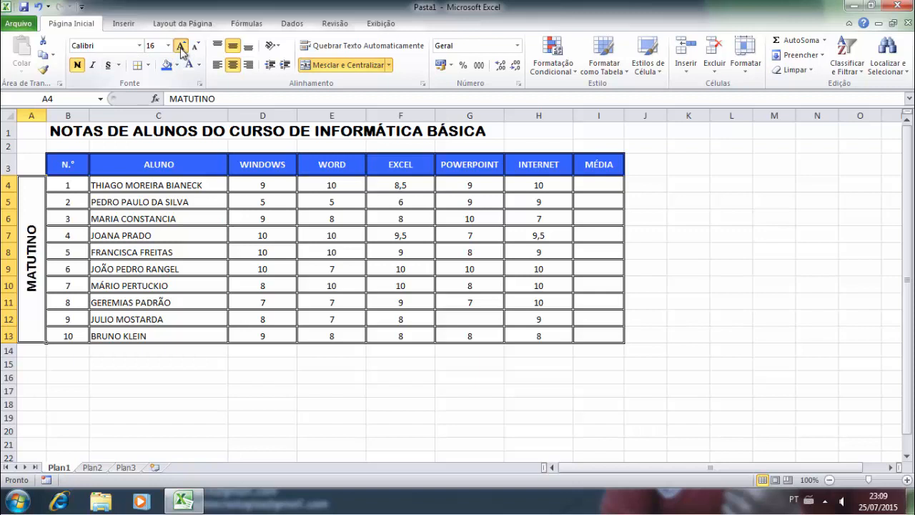
pyautogui.click(181, 46)
pyautogui.click(180, 46)
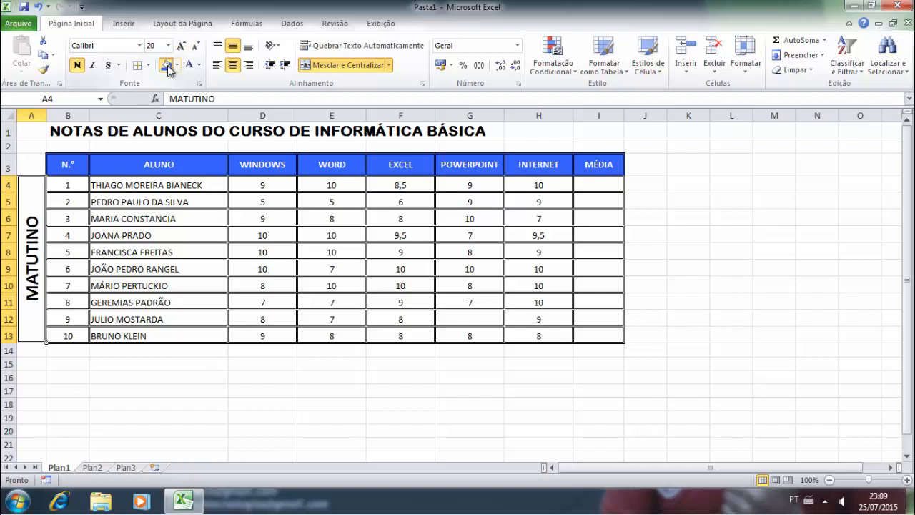
pyautogui.click(166, 65)
pyautogui.click(170, 248)
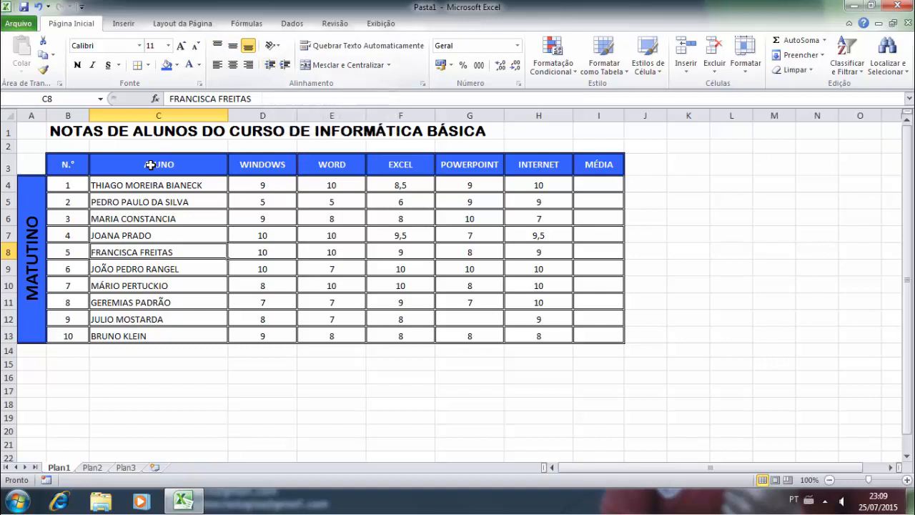
pyautogui.click(126, 163)
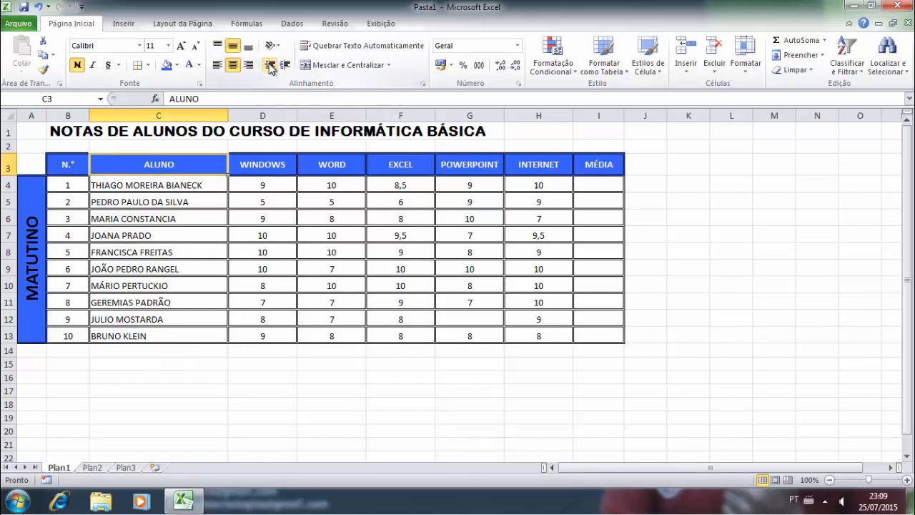
pyautogui.click(285, 65)
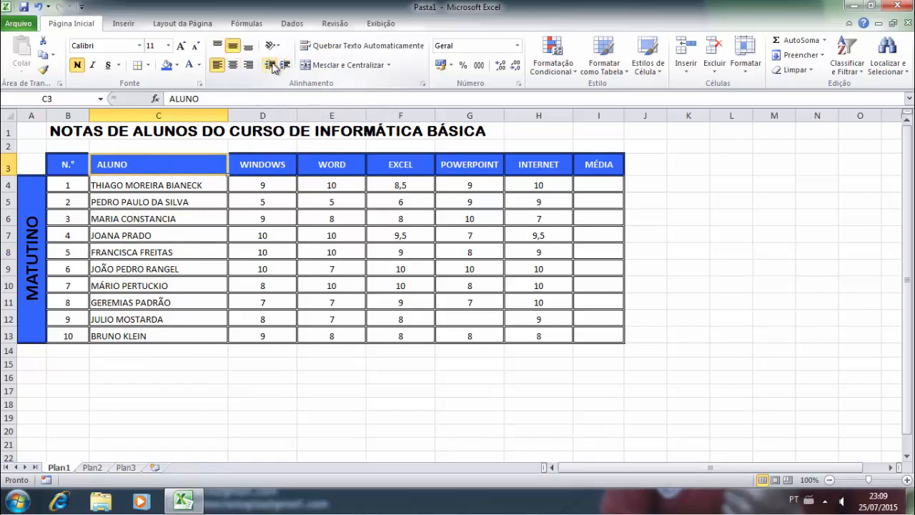
pyautogui.click(270, 65)
pyautogui.click(285, 65)
pyautogui.click(285, 65)
pyautogui.click(285, 65)
pyautogui.click(285, 65)
pyautogui.click(285, 65)
pyautogui.click(285, 65)
pyautogui.click(285, 65)
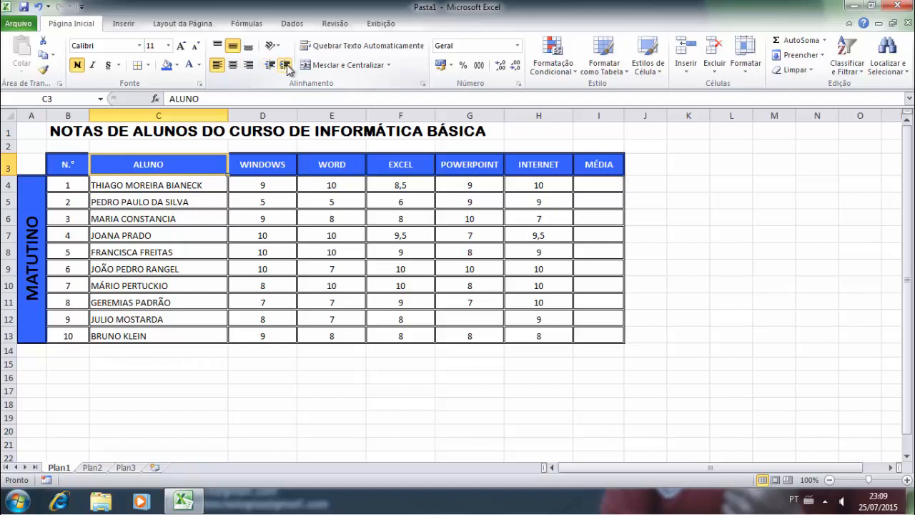
pyautogui.click(286, 65)
pyautogui.click(285, 65)
pyautogui.click(234, 63)
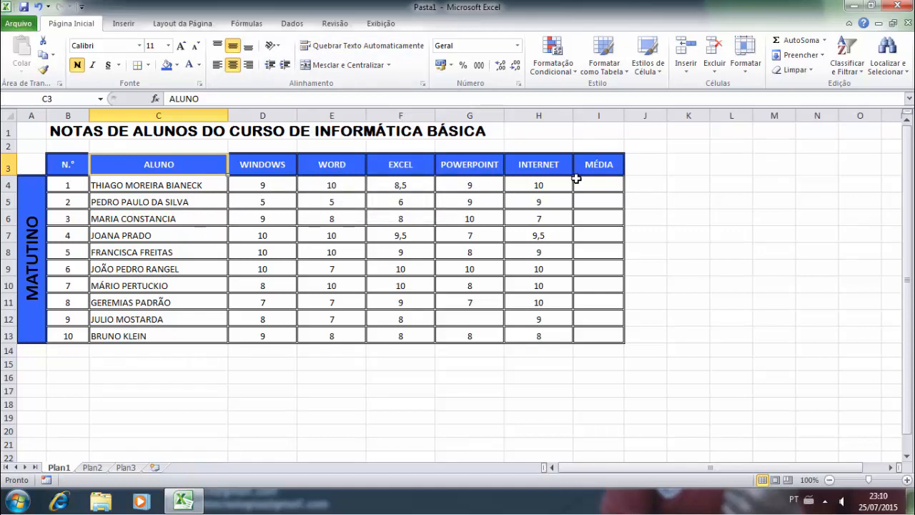
# - Rename the I3 header from MÉDIA to MÉDIA GERAL
pyautogui.click(596, 165)
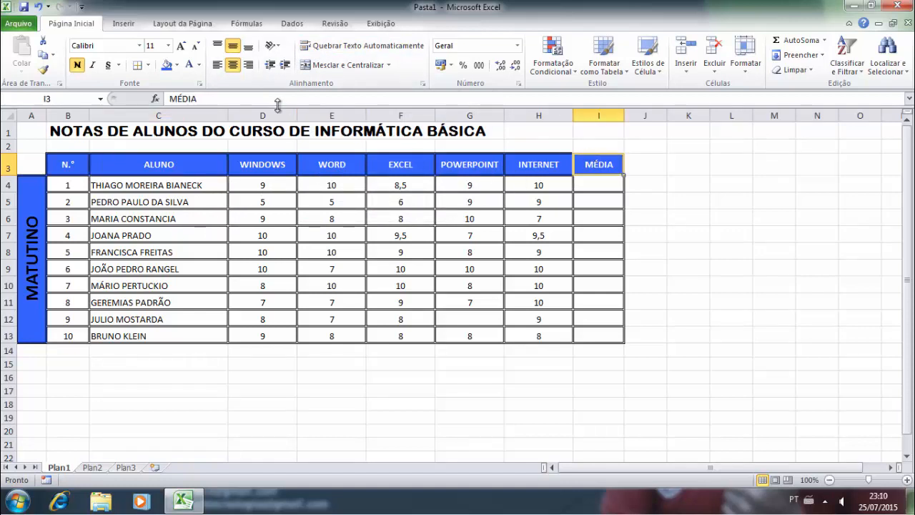
pyautogui.click(217, 104)
pyautogui.write('GERAL')
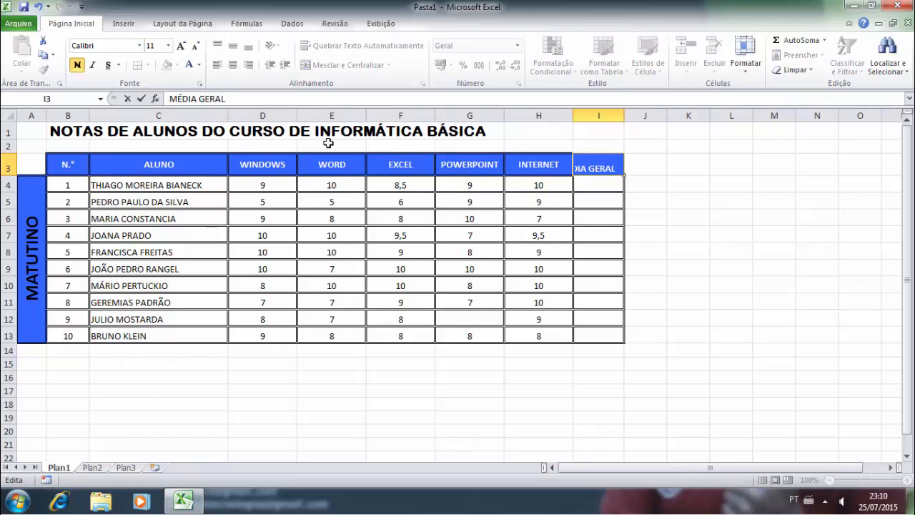
pyautogui.click(479, 200)
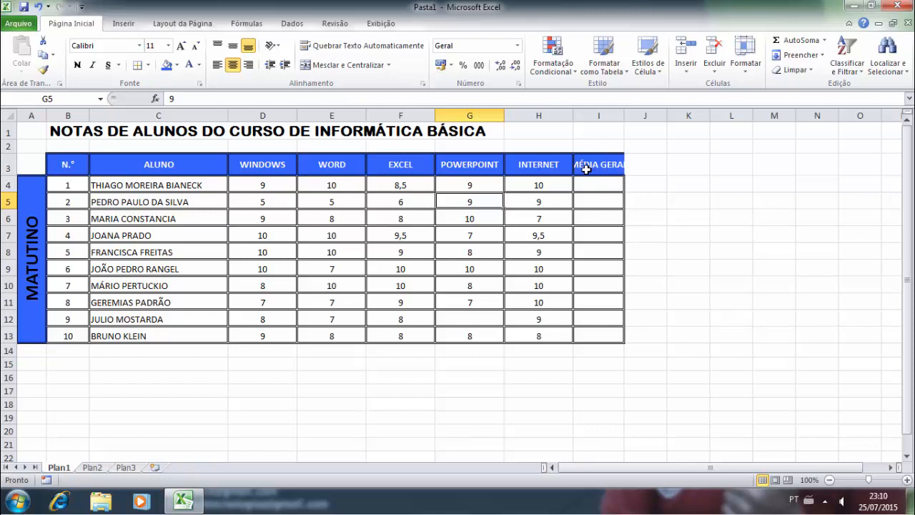
# - Wrap the MÉDIA GERAL header text onto two lines
pyautogui.click(591, 166)
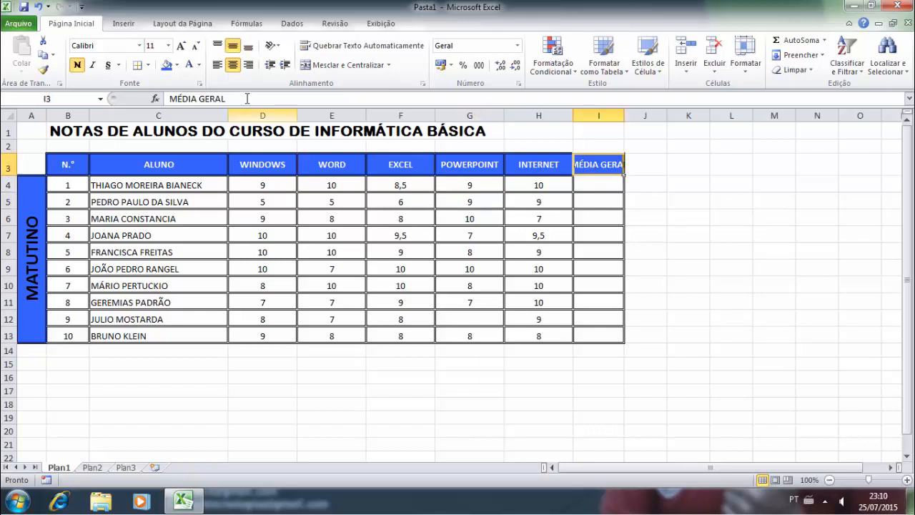
pyautogui.click(311, 47)
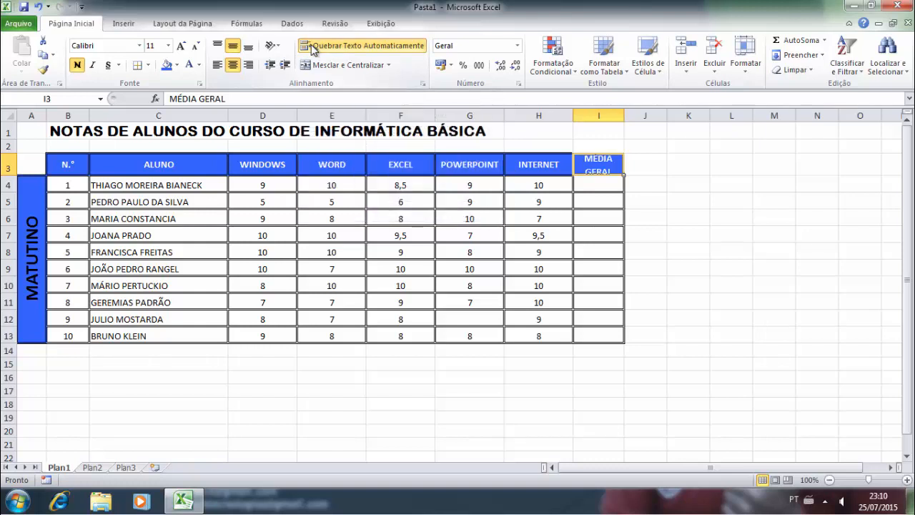
pyautogui.click(669, 171)
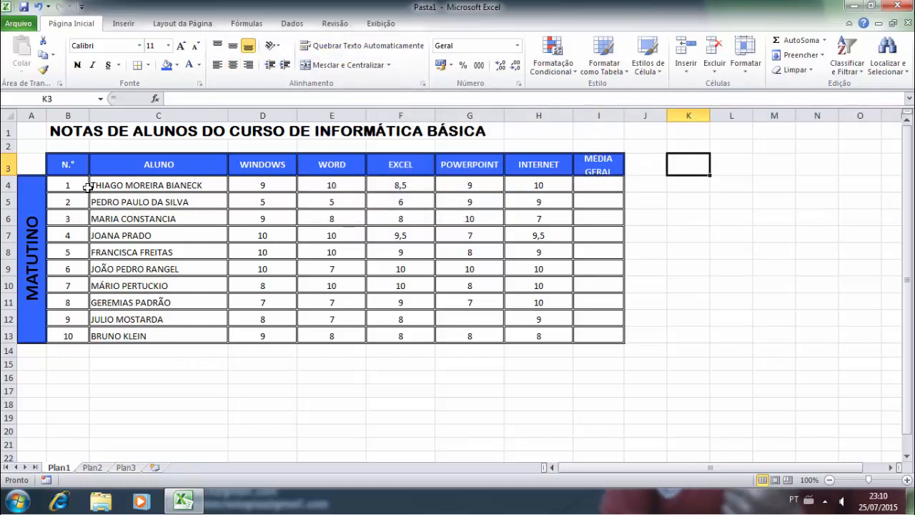
# - Make header row 3 taller and select the grade cells
pyautogui.moveTo(9, 178); pyautogui.dragTo(6, 184)
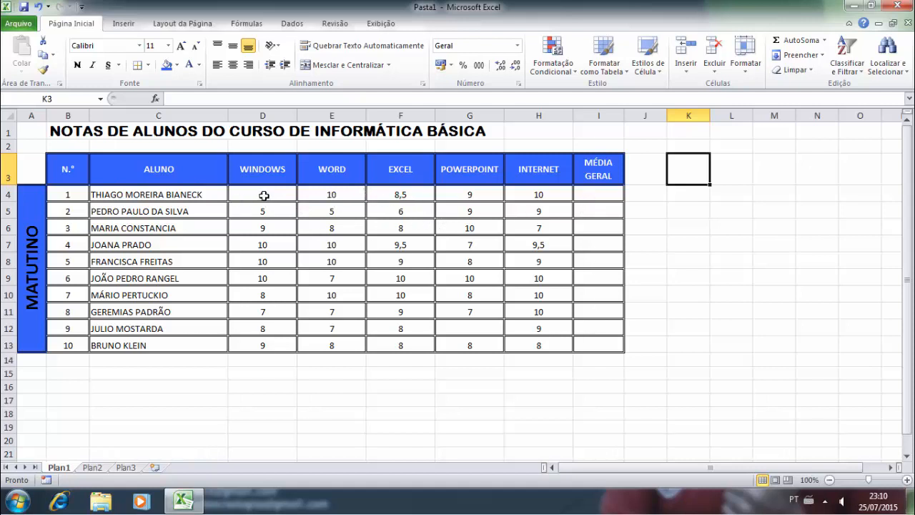
pyautogui.moveTo(263, 196); pyautogui.dragTo(581, 340)
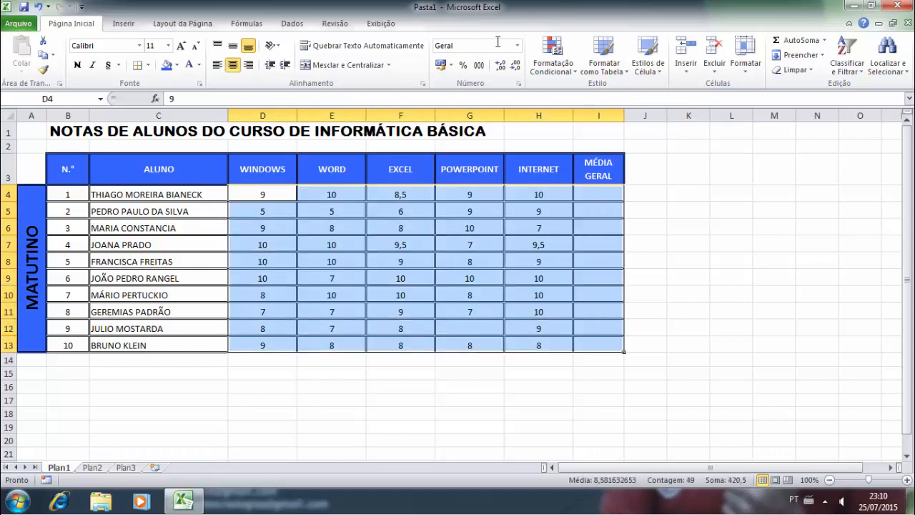
# - Format the grades as Número with two decimals and enter 5 in G12
pyautogui.click(518, 46)
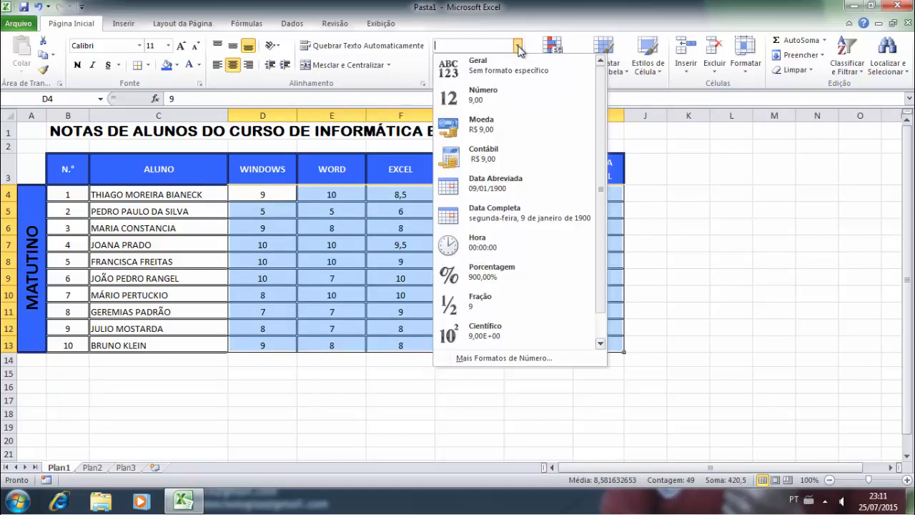
pyautogui.click(492, 100)
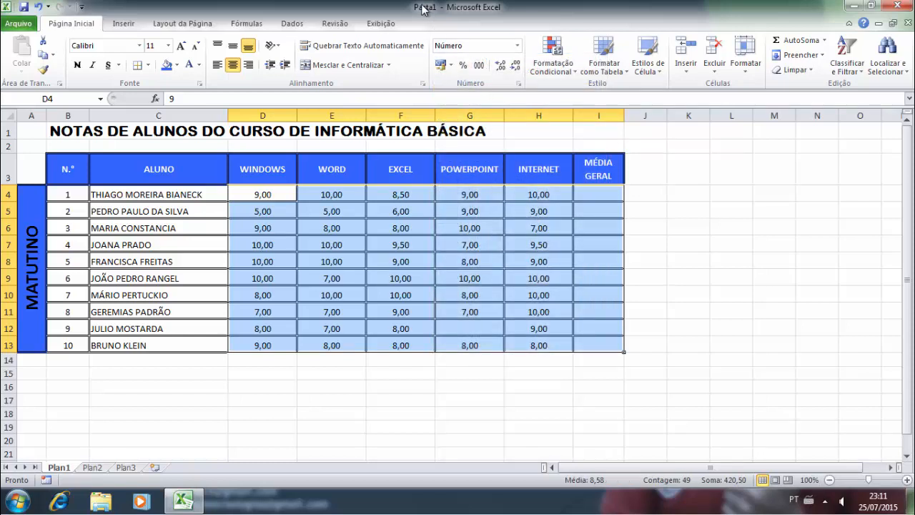
pyautogui.click(482, 328)
pyautogui.write('5')
pyautogui.hotkey('ctrl', 'Return')
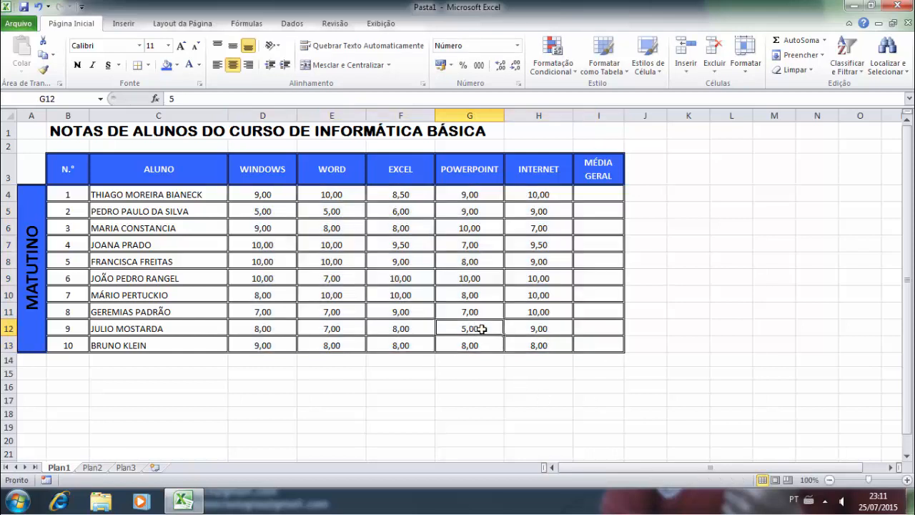
pyautogui.click(448, 256)
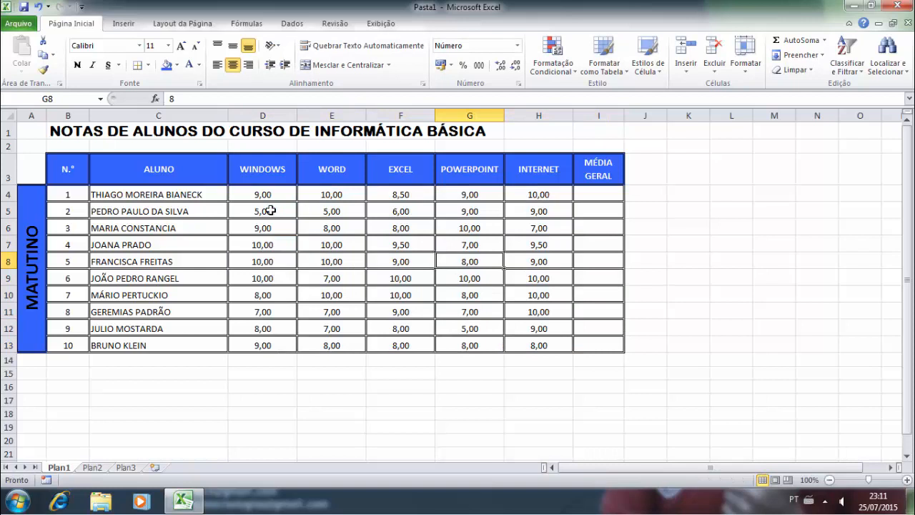
# - Select all grade and average cells D4:I13
pyautogui.moveTo(265, 199); pyautogui.dragTo(577, 348)
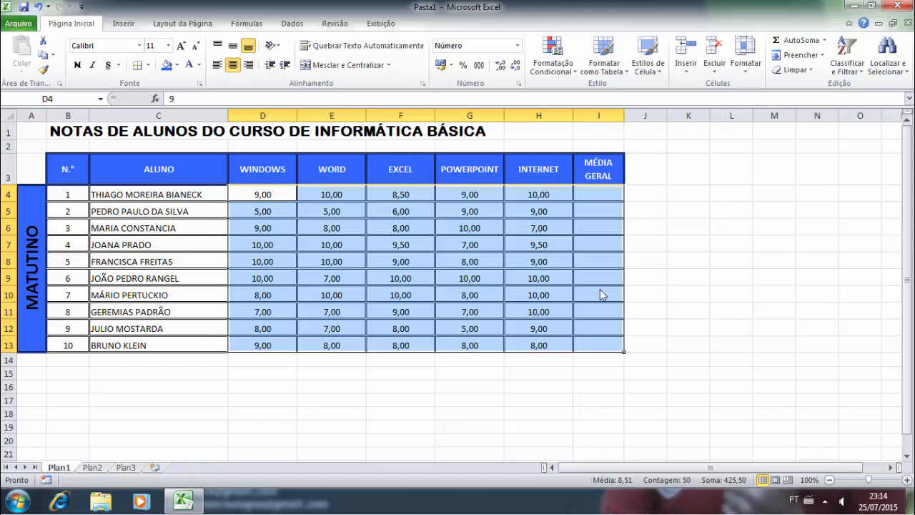
pyautogui.click(402, 194)
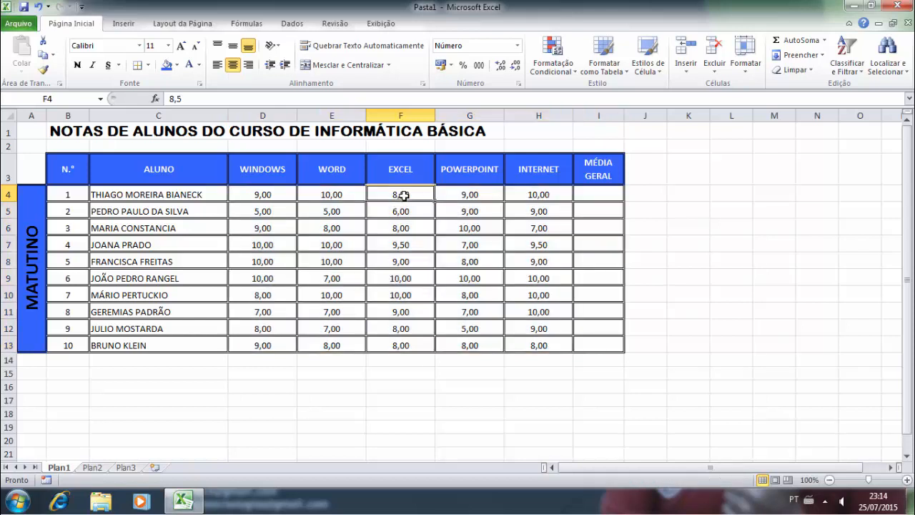
pyautogui.click(260, 198)
pyautogui.moveTo(284, 223); pyautogui.dragTo(583, 343)
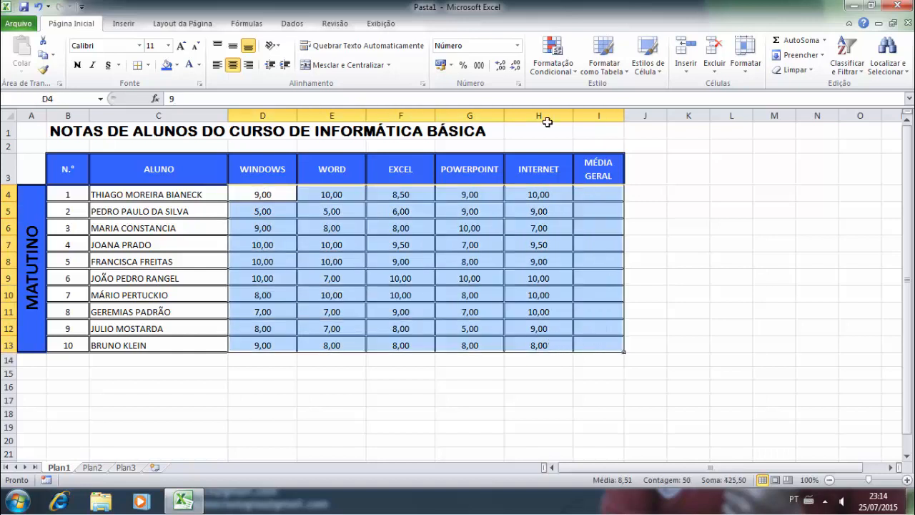
# - Keep the Número format and reduce the grades to one decimal place
pyautogui.click(517, 45)
pyautogui.click(490, 91)
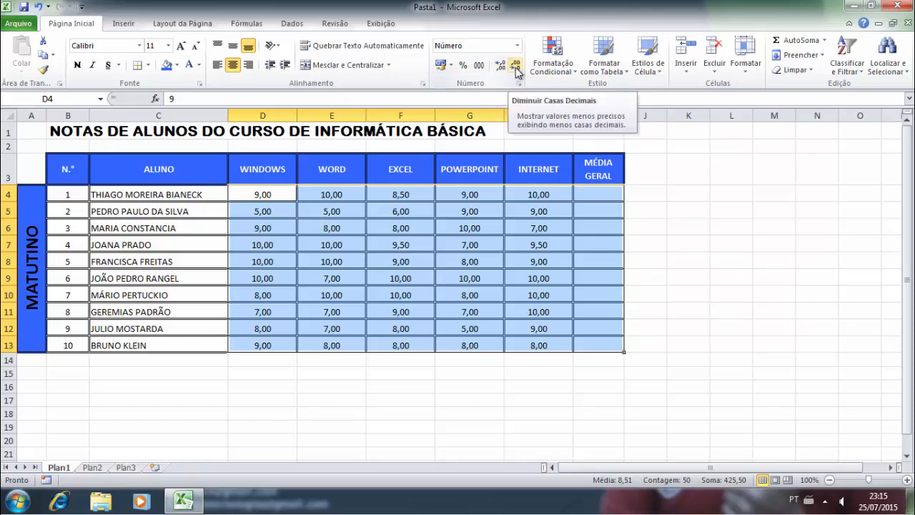
pyautogui.click(501, 66)
pyautogui.click(501, 66)
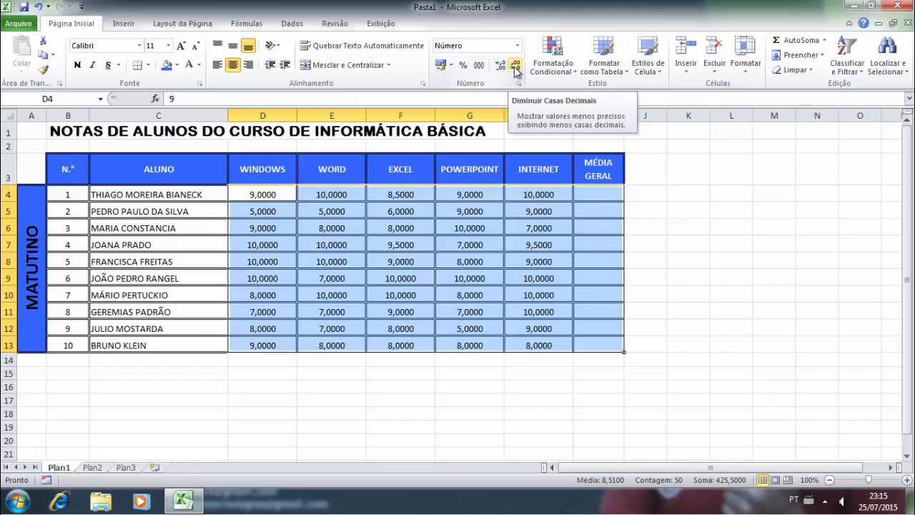
pyautogui.click(514, 68)
pyautogui.click(515, 69)
pyautogui.click(517, 68)
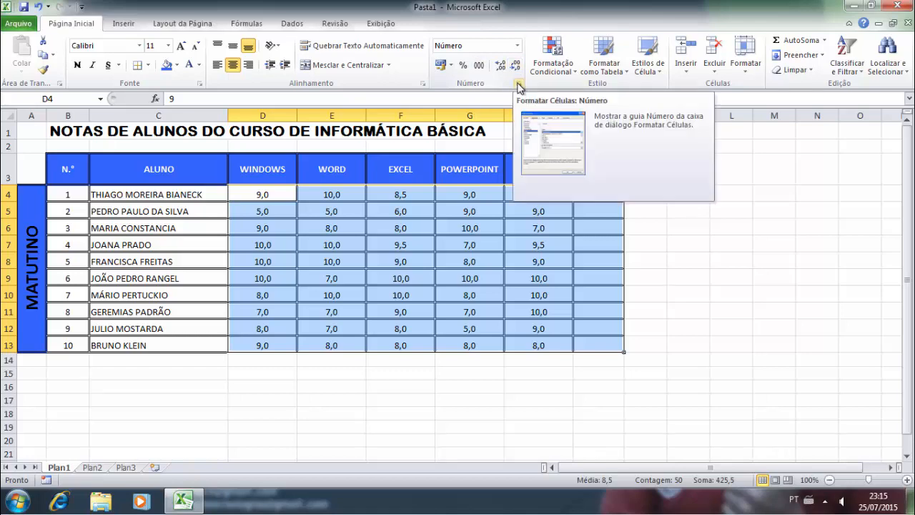
# - Confirm a Number format with 1 decimal place in Format Cells
pyautogui.click(519, 87)
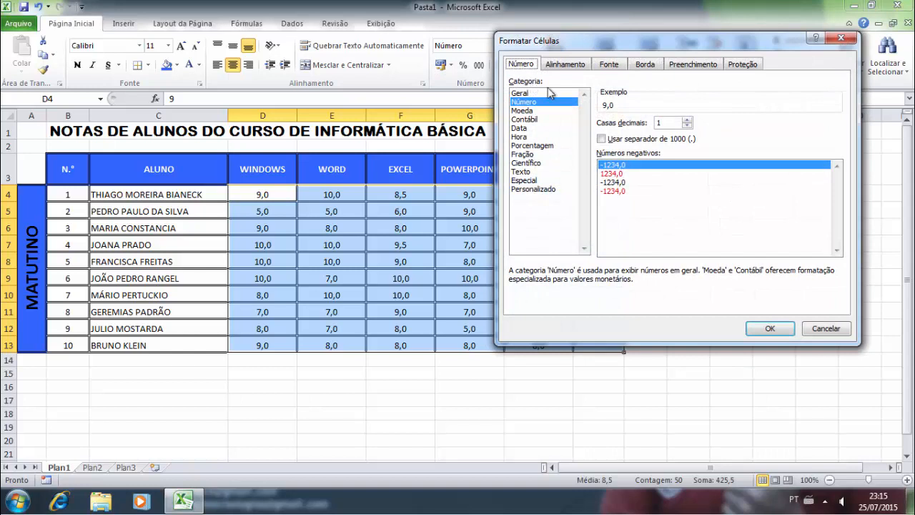
pyautogui.click(611, 66)
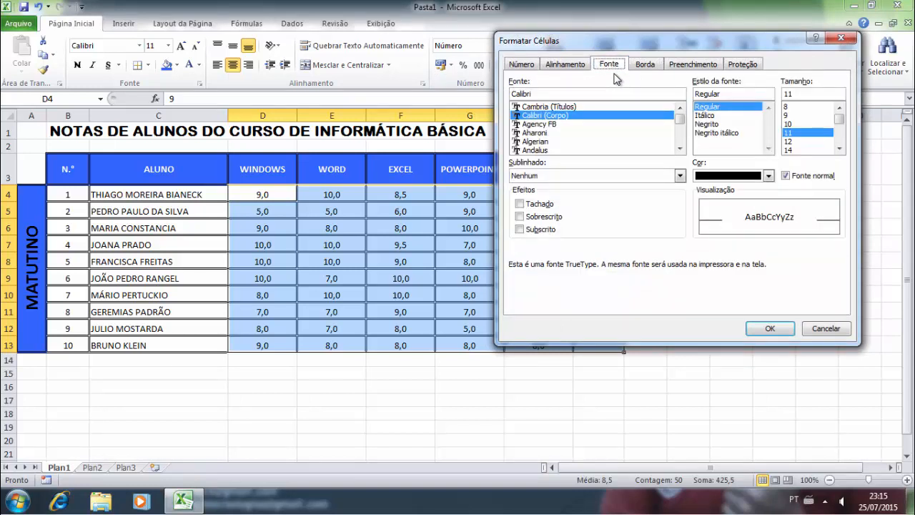
pyautogui.click(522, 65)
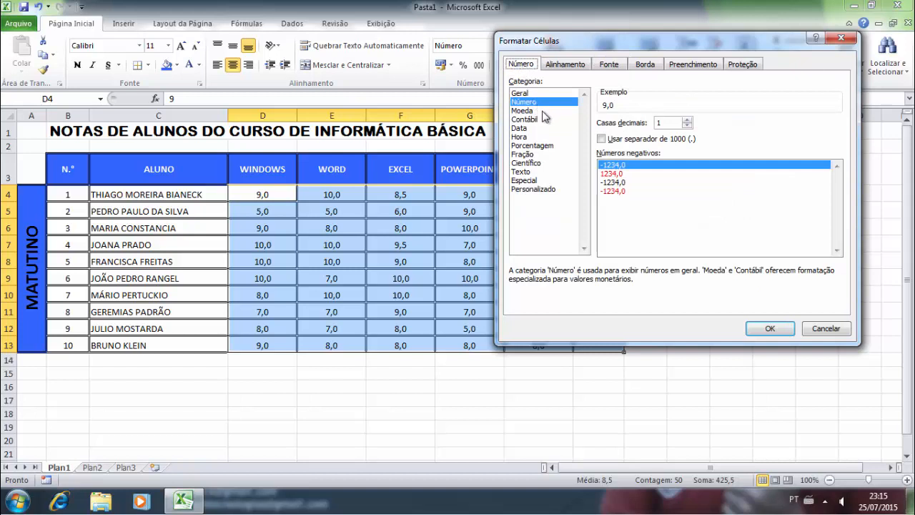
pyautogui.click(686, 120)
pyautogui.click(687, 127)
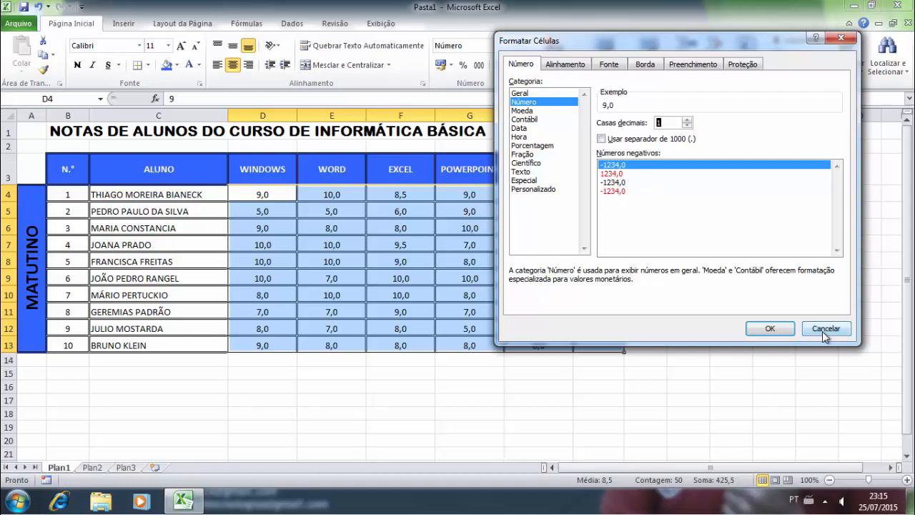
pyautogui.click(771, 328)
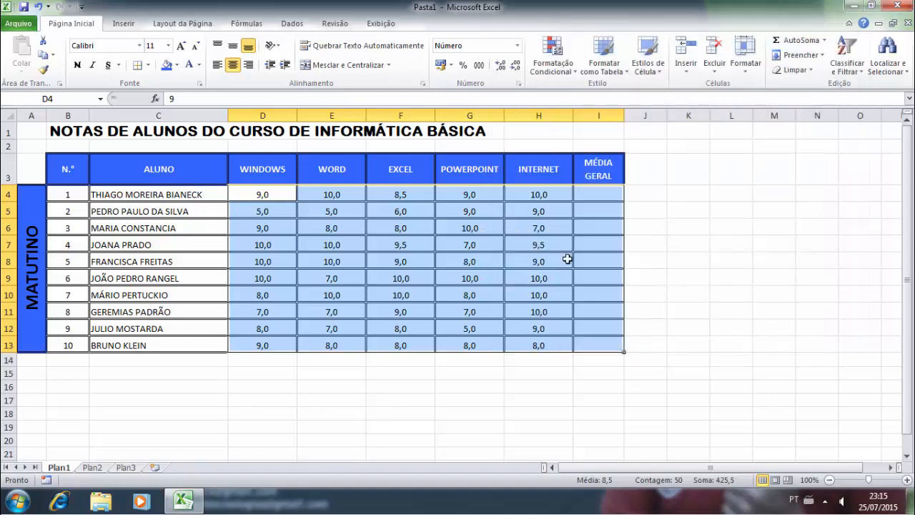
pyautogui.click(450, 212)
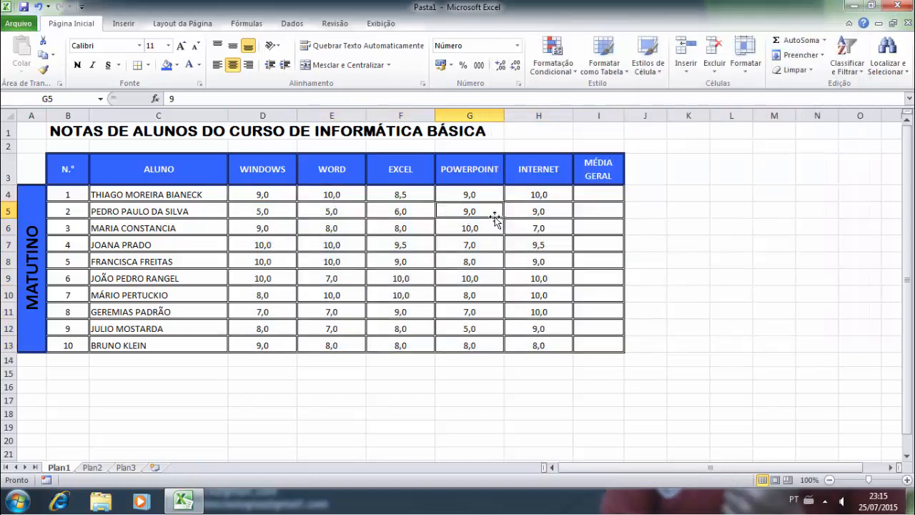
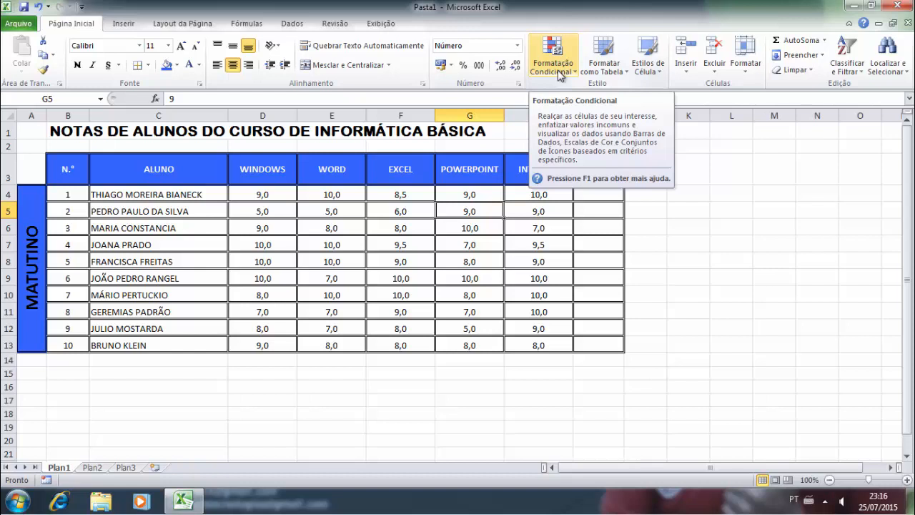
# - Enter =MÉDIA(D4:H4) in I4 for the first student's average
pyautogui.click(334, 229)
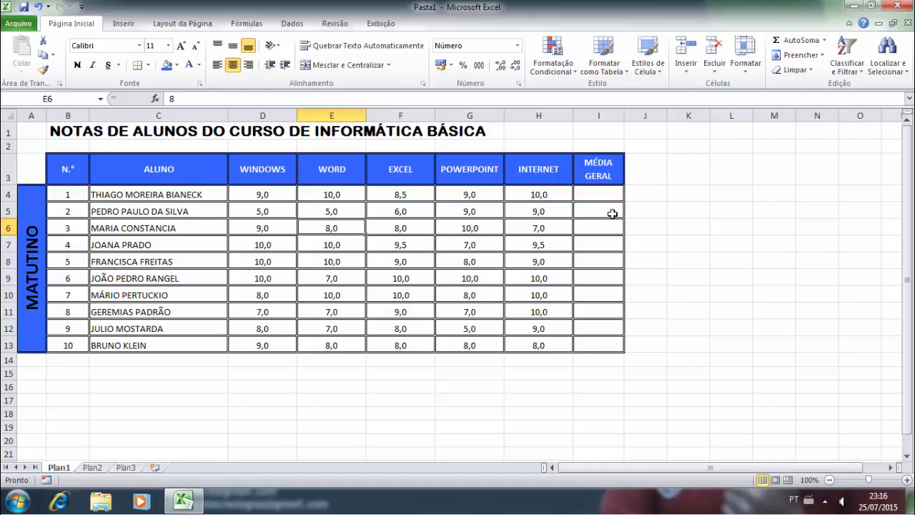
pyautogui.click(586, 195)
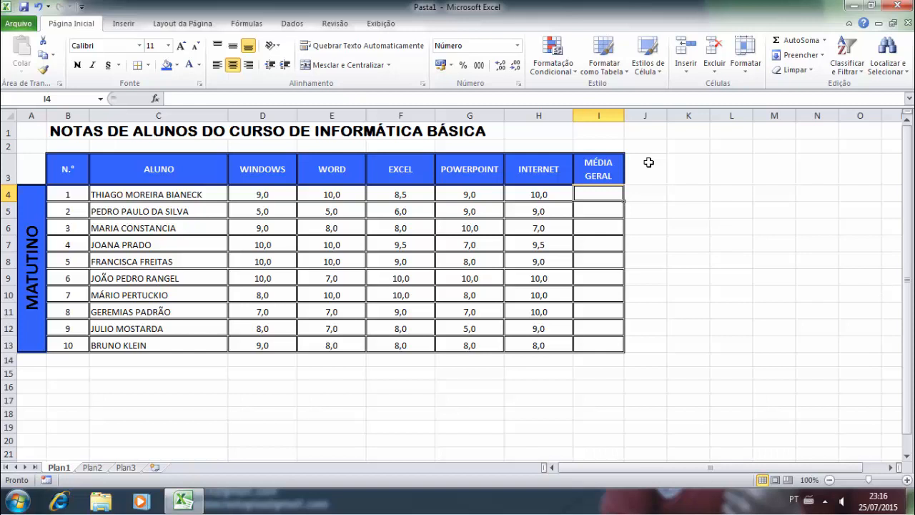
pyautogui.write('=MÉDIA')
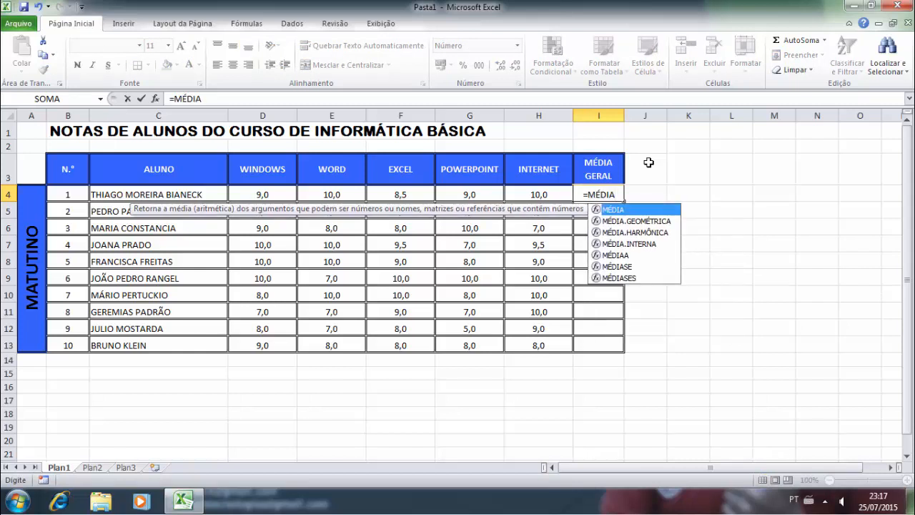
pyautogui.write('(')
pyautogui.moveTo(536, 194); pyautogui.dragTo(284, 199)
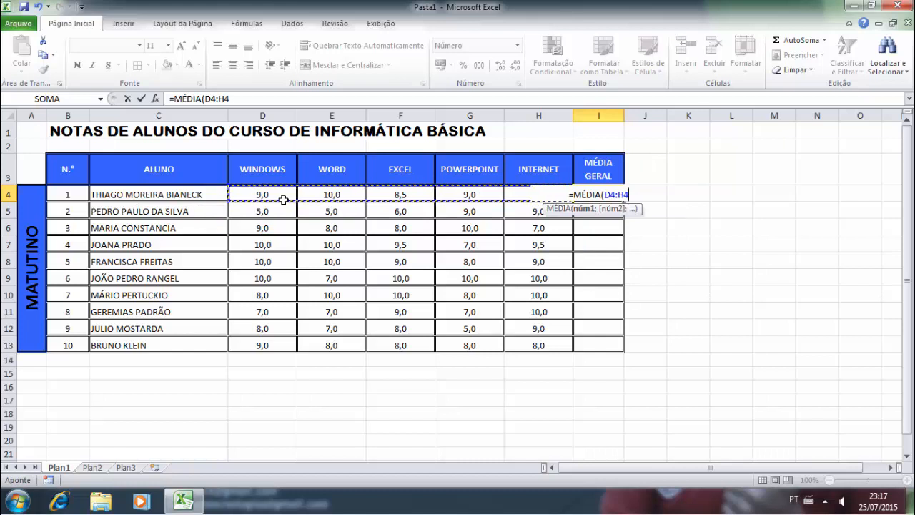
pyautogui.write(')')
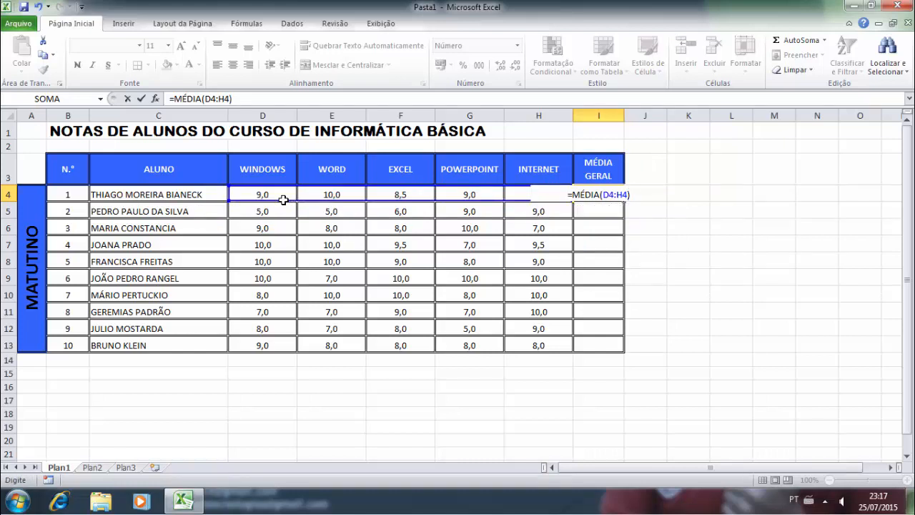
pyautogui.press('Return')
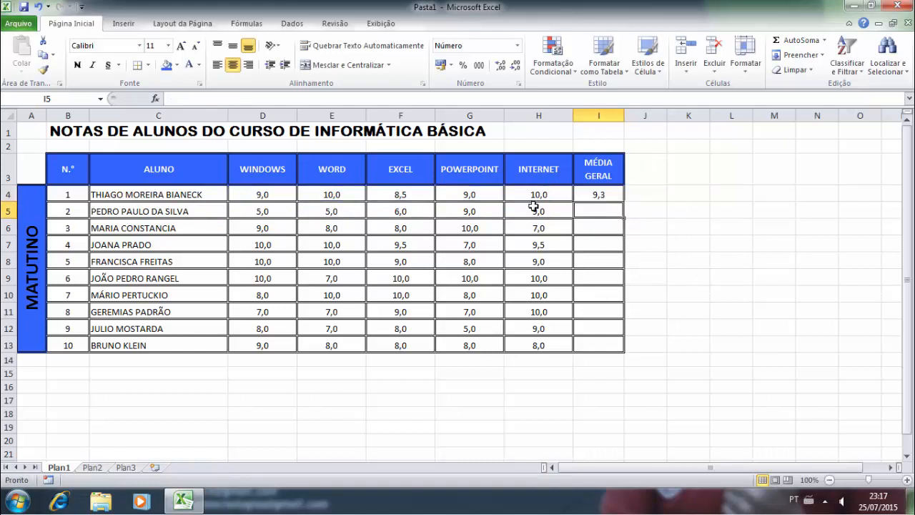
# - Fill the average formula down from I4 to I13 and check the copied results
pyautogui.click(594, 196)
pyautogui.moveTo(623, 201); pyautogui.dragTo(622, 358)
pyautogui.click(598, 228)
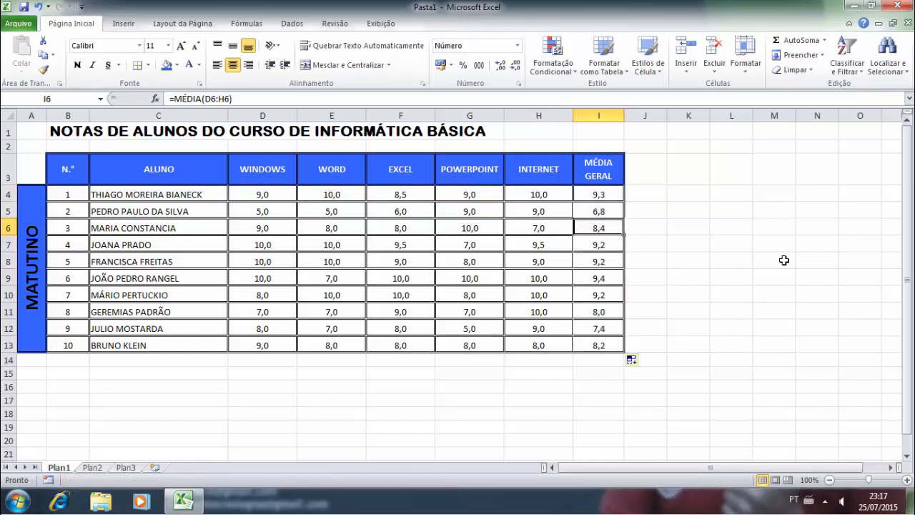
pyautogui.click(728, 257)
pyautogui.click(543, 213)
pyautogui.click(532, 275)
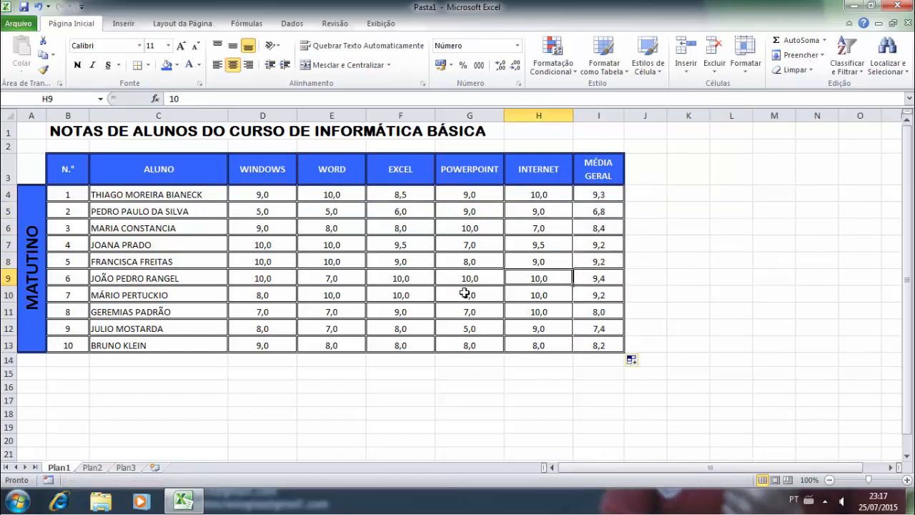
pyautogui.click(465, 293)
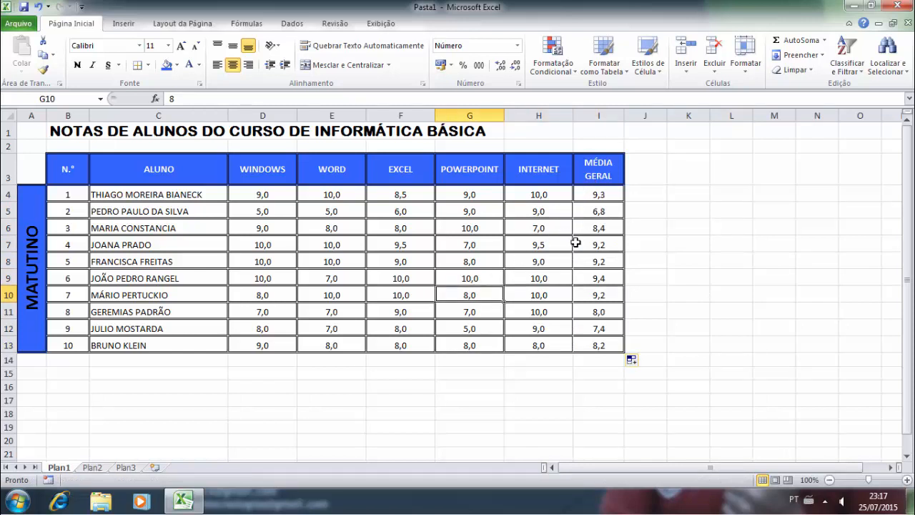
pyautogui.keyDown('ctrl'); pyautogui.scroll(3, 579, 233); pyautogui.keyUp('ctrl')
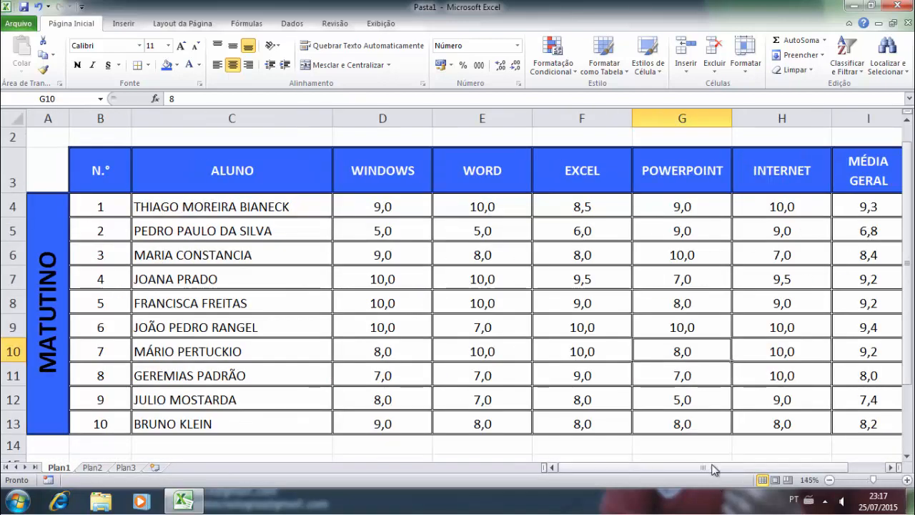
pyautogui.moveTo(713, 469)
pyautogui.mouseDown()
pyautogui.moveTo(734, 471)
pyautogui.moveTo(704, 469)
pyautogui.mouseUp()
pyautogui.keyDown('ctrl'); pyautogui.scroll(-2, 621, 301); pyautogui.keyUp('ctrl')
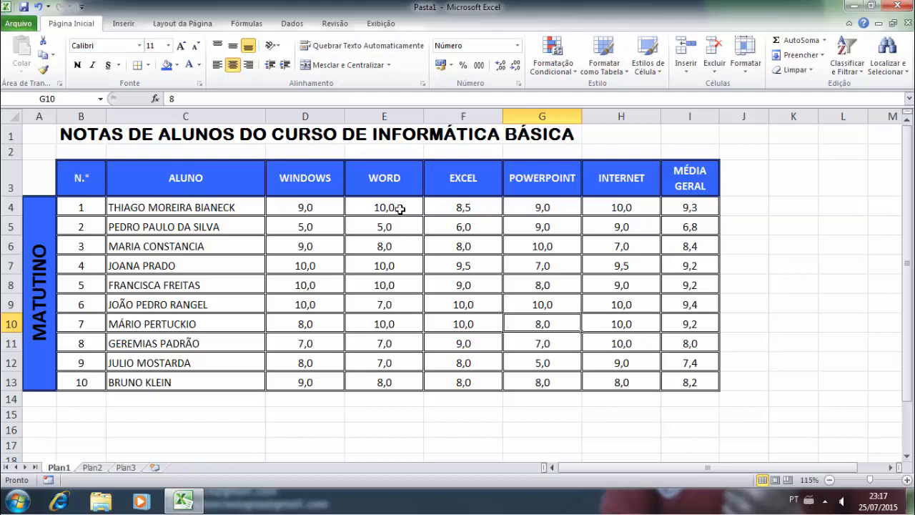
pyautogui.moveTo(720, 119)
pyautogui.mouseDown()
pyautogui.moveTo(736, 119)
pyautogui.moveTo(723, 118)
pyautogui.mouseUp()
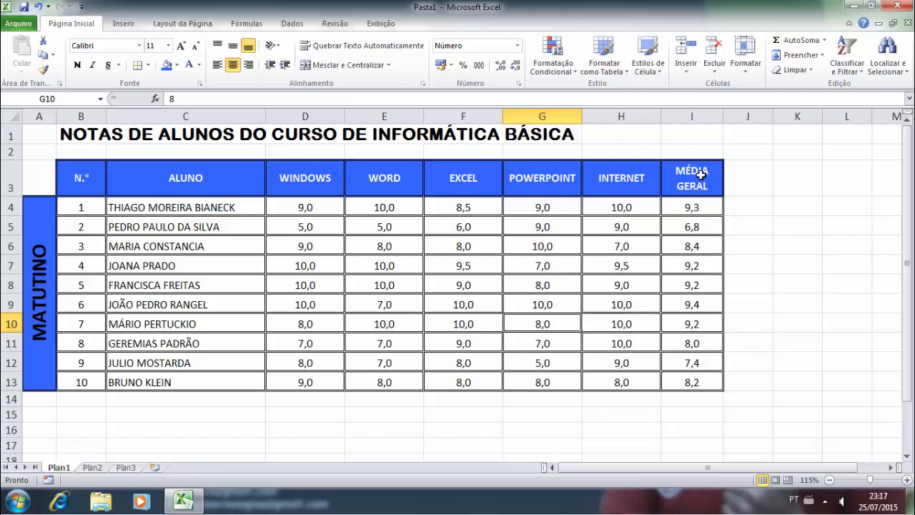
pyautogui.moveTo(723, 118)
pyautogui.mouseDown()
pyautogui.moveTo(736, 121)
pyautogui.moveTo(721, 119)
pyautogui.mouseUp()
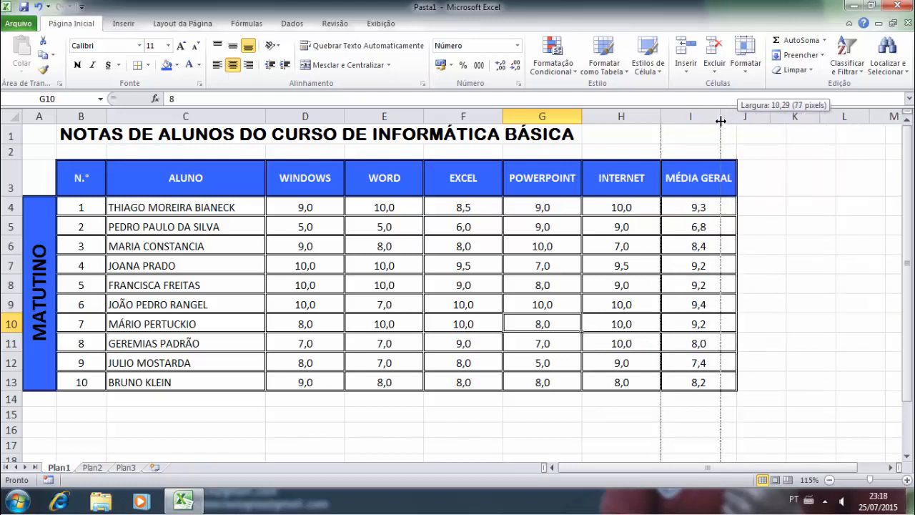
pyautogui.click(686, 173)
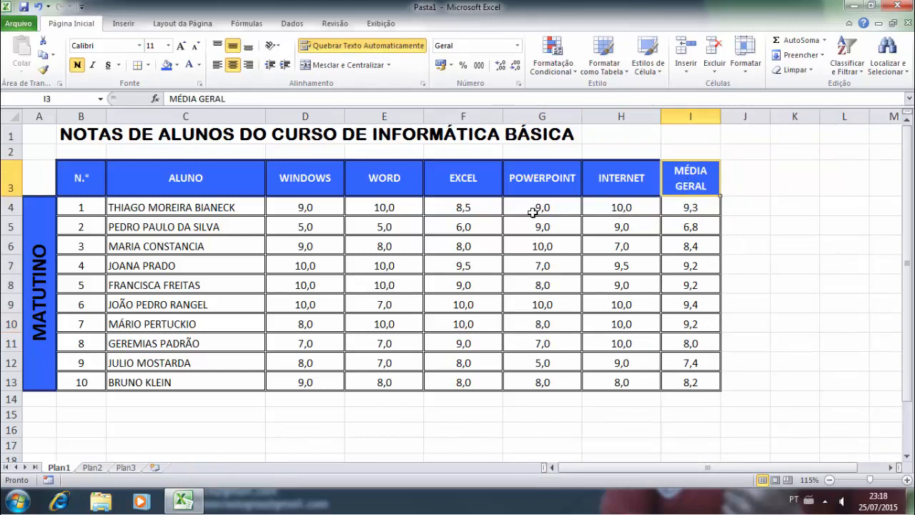
pyautogui.click(378, 212)
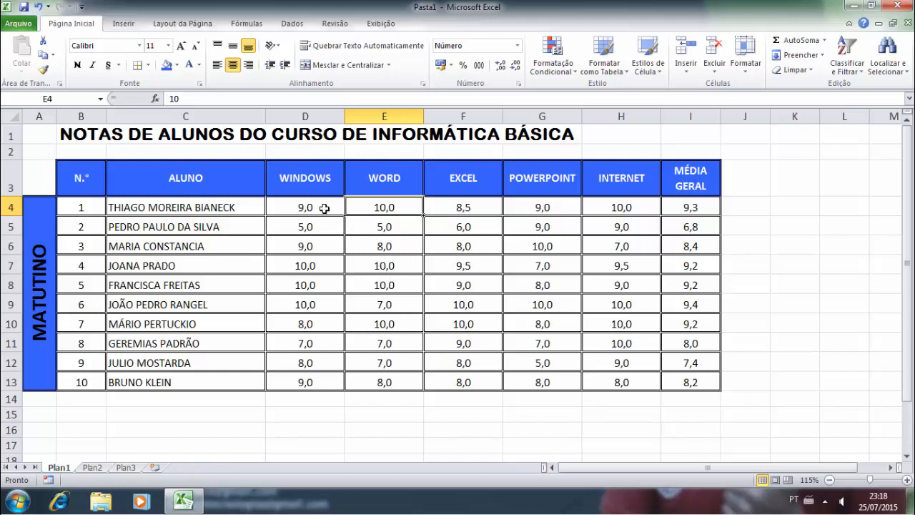
pyautogui.moveTo(693, 210); pyautogui.dragTo(695, 383)
# - Apply solid orange data bars to the MÉDIA GERAL averages
pyautogui.click(571, 77)
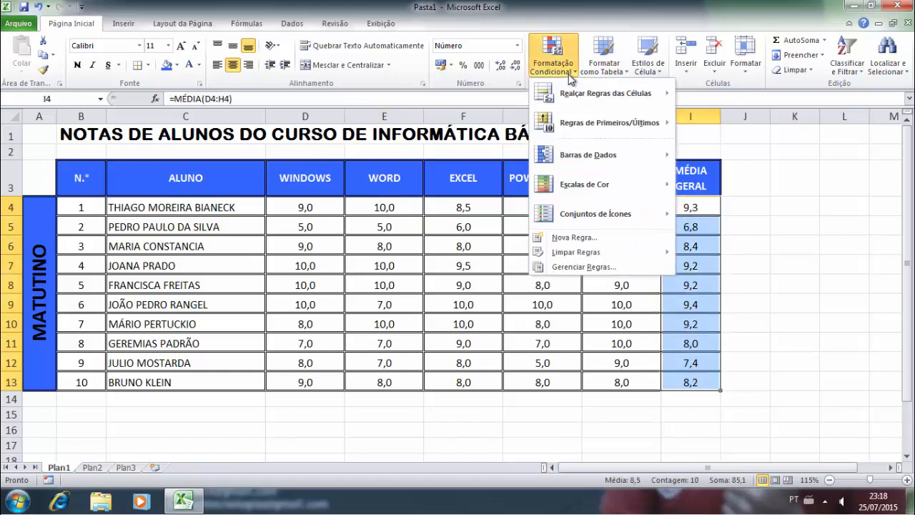
pyautogui.moveTo(607, 97)
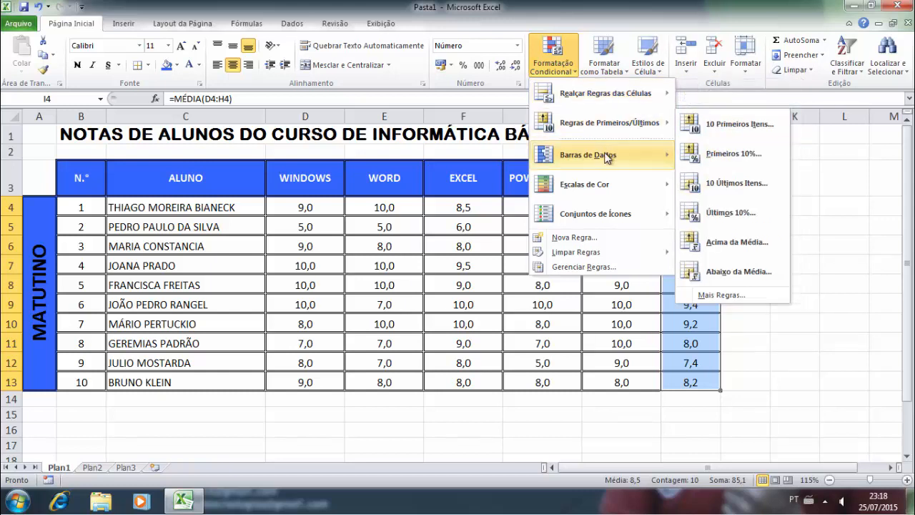
pyautogui.moveTo(609, 157)
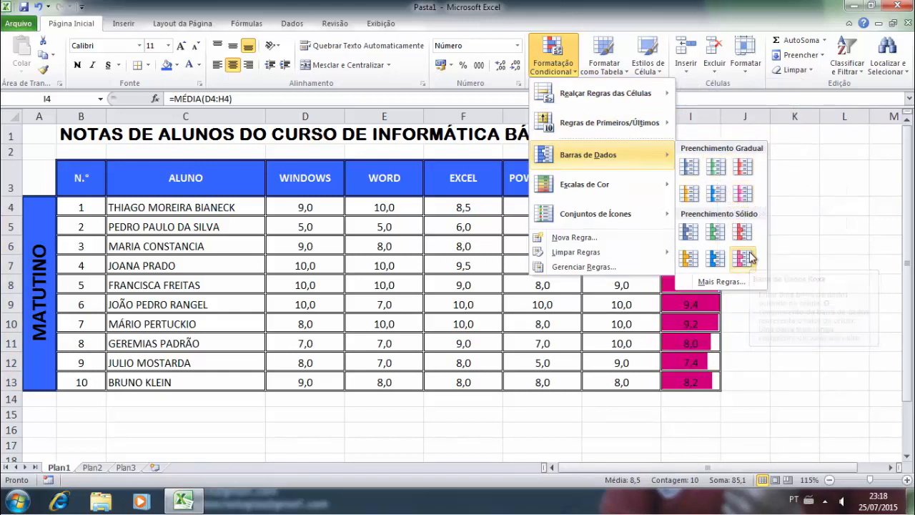
pyautogui.click(688, 258)
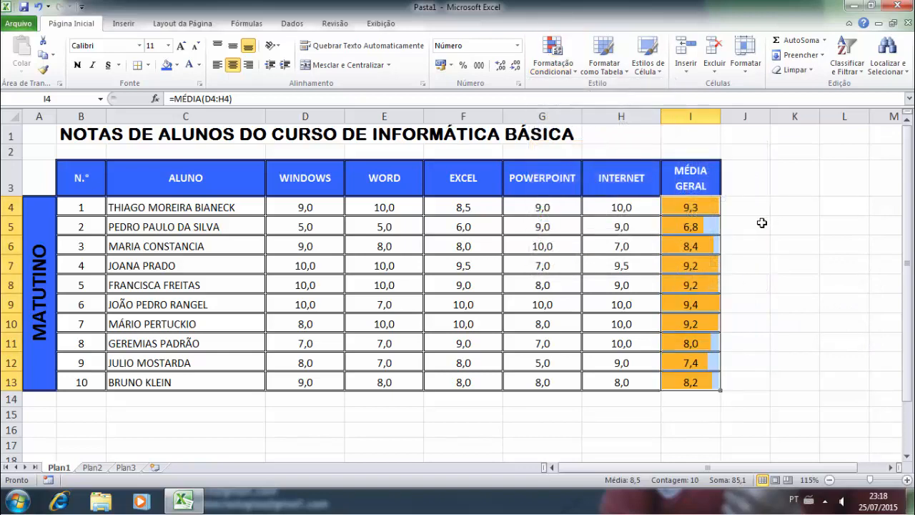
# - Lower student 7's Excel, Word and Internet grades (F10, E10, H10) to 5
pyautogui.click(446, 321)
pyautogui.write('5')
pyautogui.press('Return')
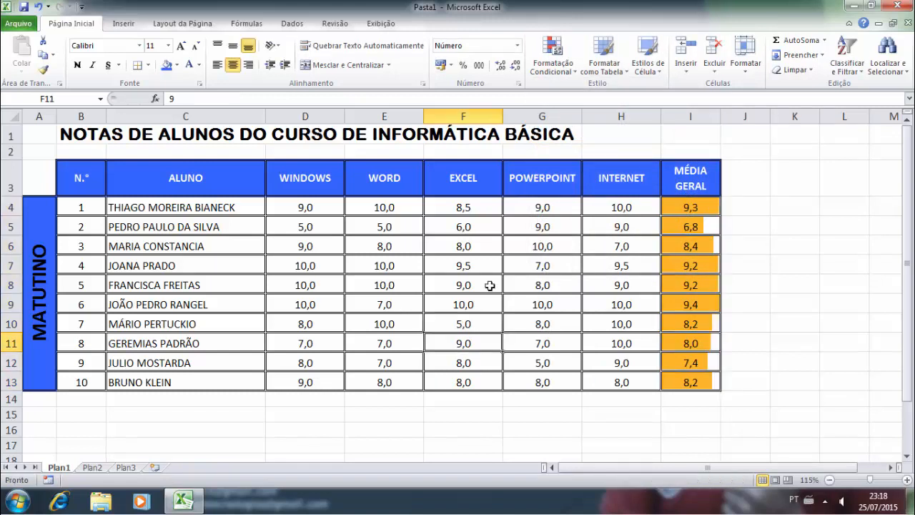
pyautogui.press('Up')
pyautogui.press('Left')
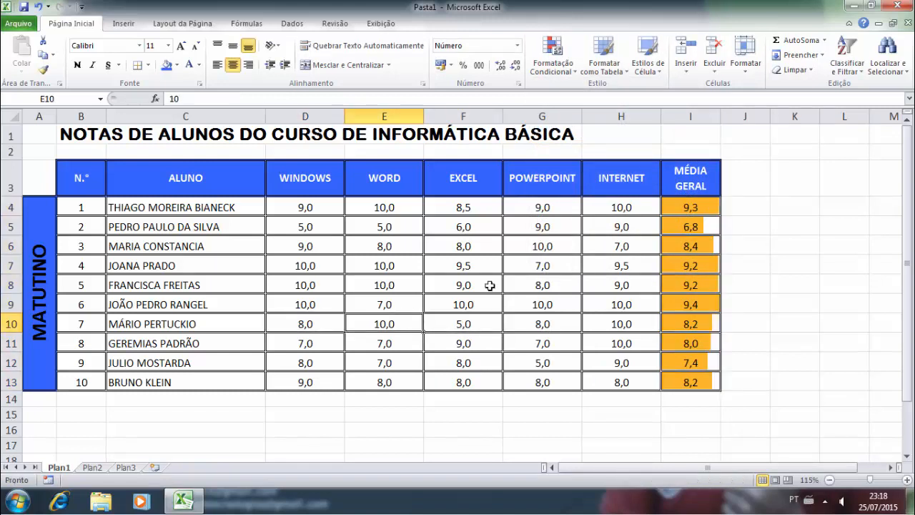
pyautogui.write('5')
pyautogui.press('Return')
pyautogui.press('Up')
pyautogui.press('Right')
pyautogui.press('Right')
pyautogui.press('Right')
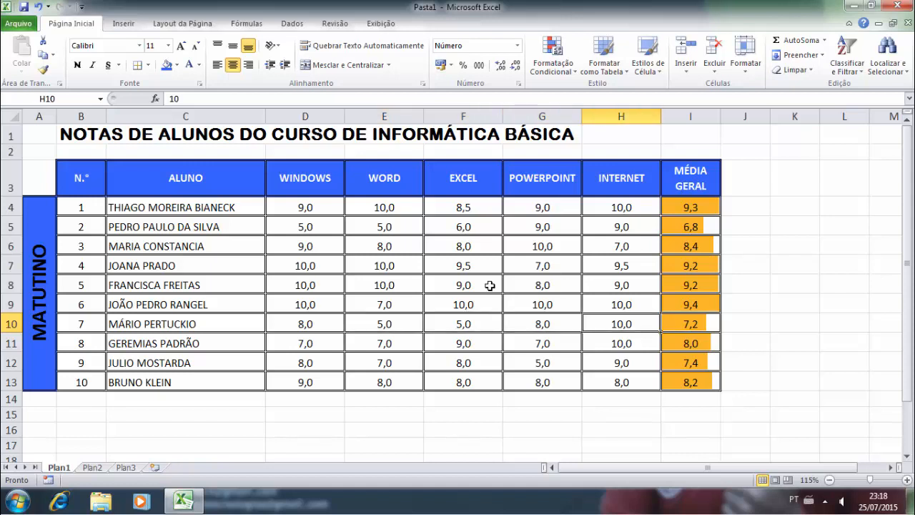
pyautogui.write('5')
pyautogui.press('Return')
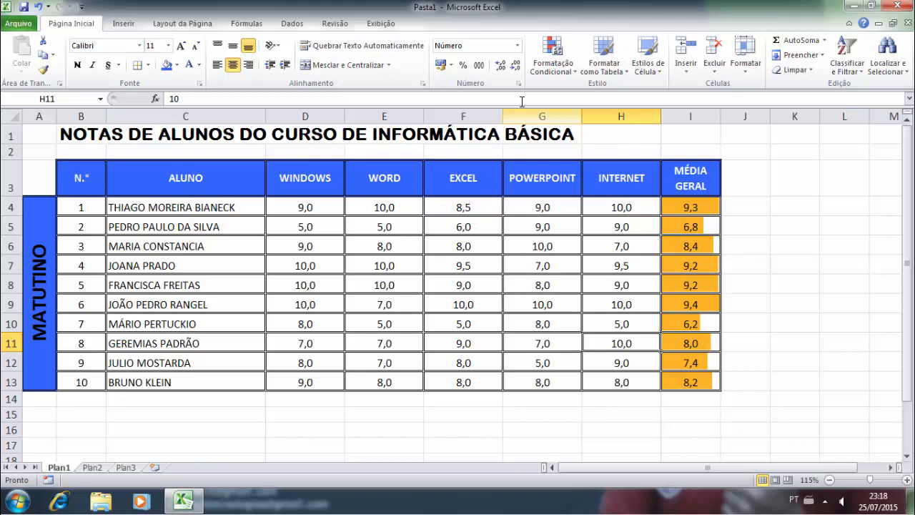
pyautogui.moveTo(688, 215); pyautogui.dragTo(684, 377)
# - Apply the first colour scale from Escalas de Cor to the averages
pyautogui.click(554, 57)
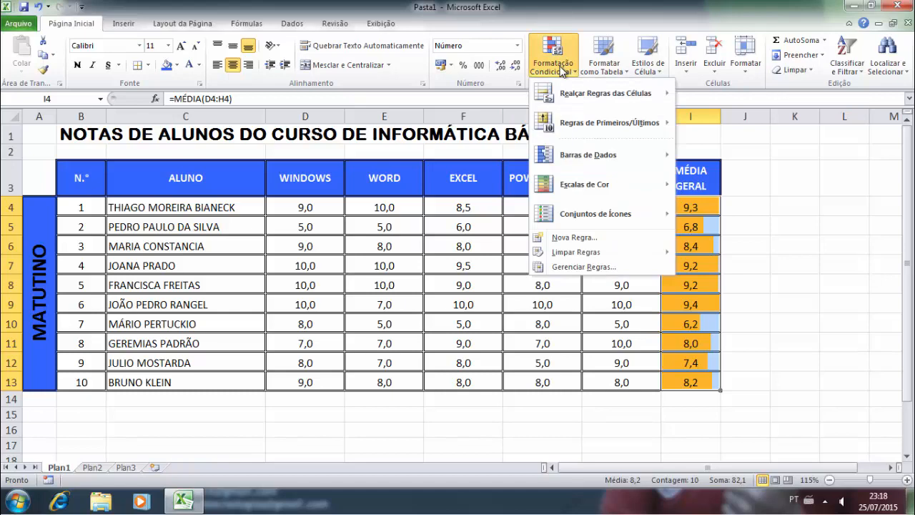
pyautogui.moveTo(603, 184)
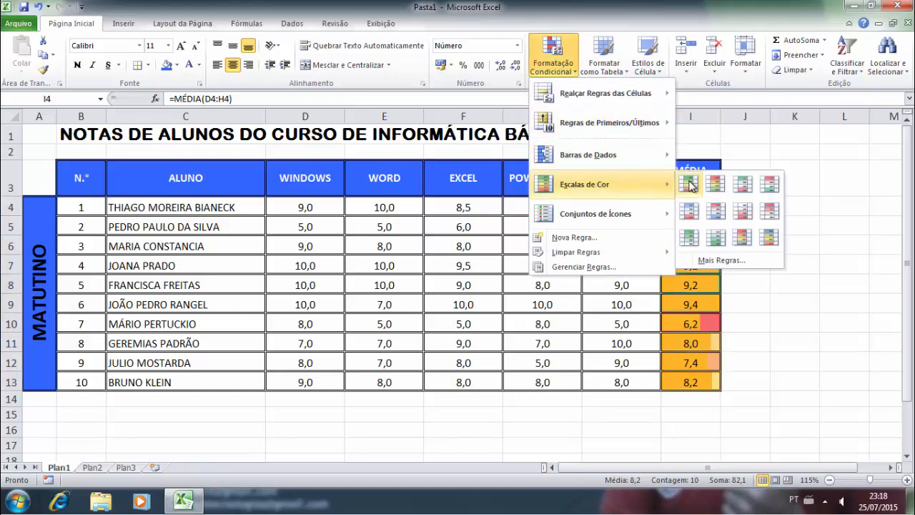
pyautogui.click(740, 190)
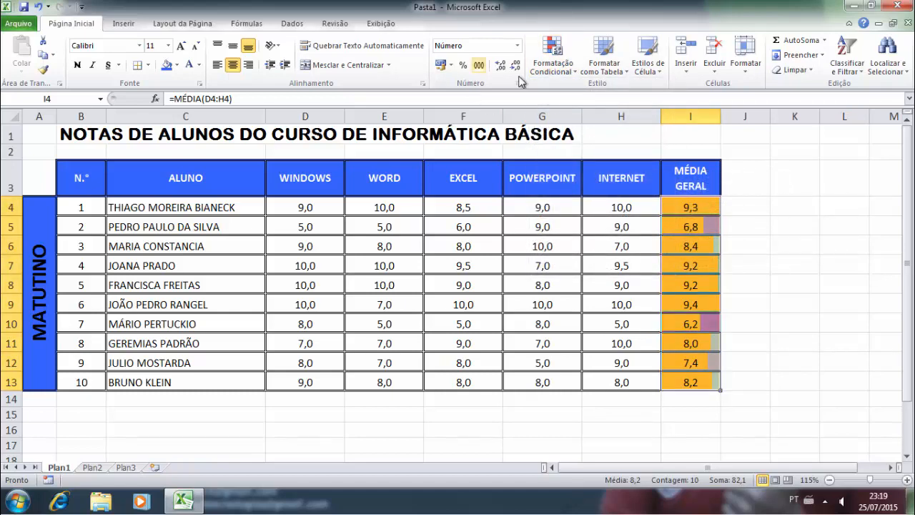
# - Add the three directional arrows icon set to the averages, then open Limpar options
pyautogui.click(554, 59)
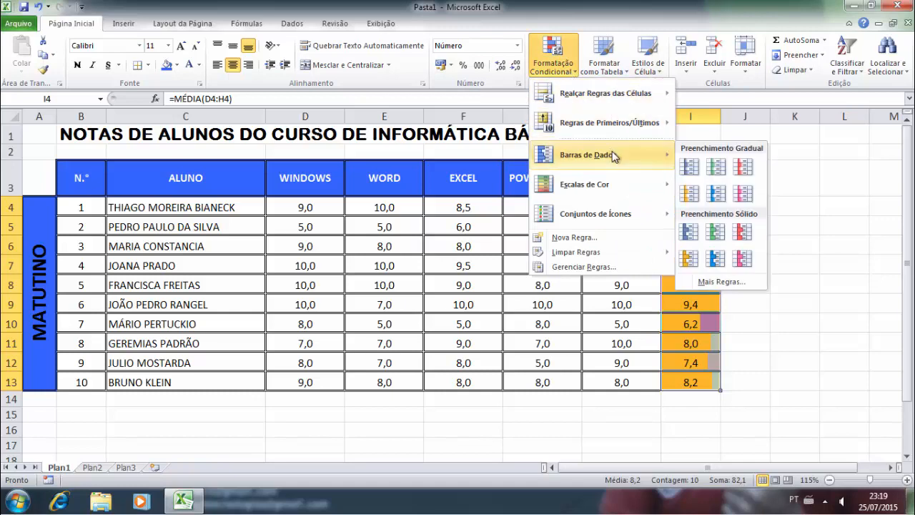
pyautogui.moveTo(615, 214)
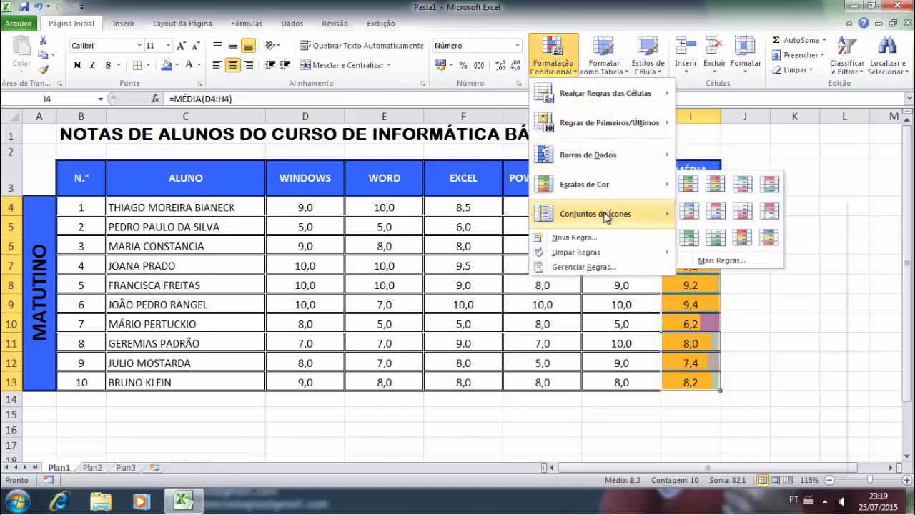
pyautogui.click(688, 223)
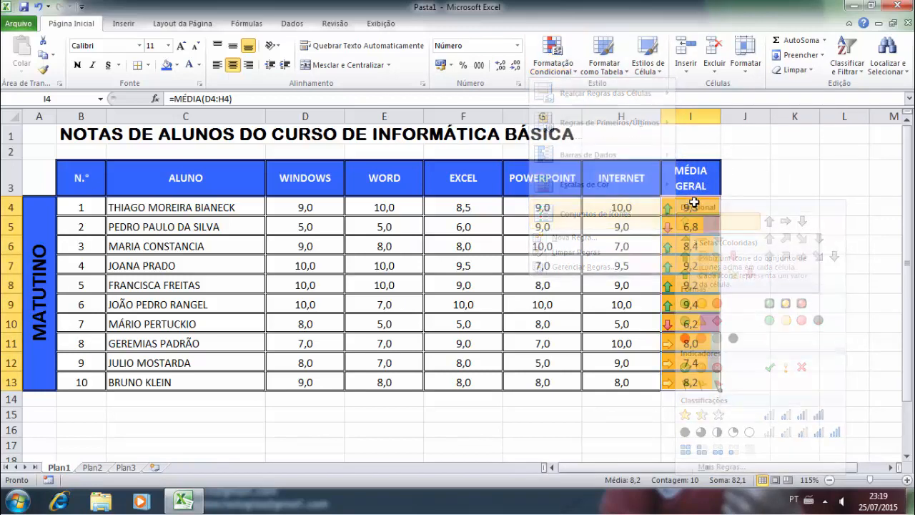
pyautogui.click(794, 303)
pyautogui.moveTo(706, 209); pyautogui.dragTo(678, 379)
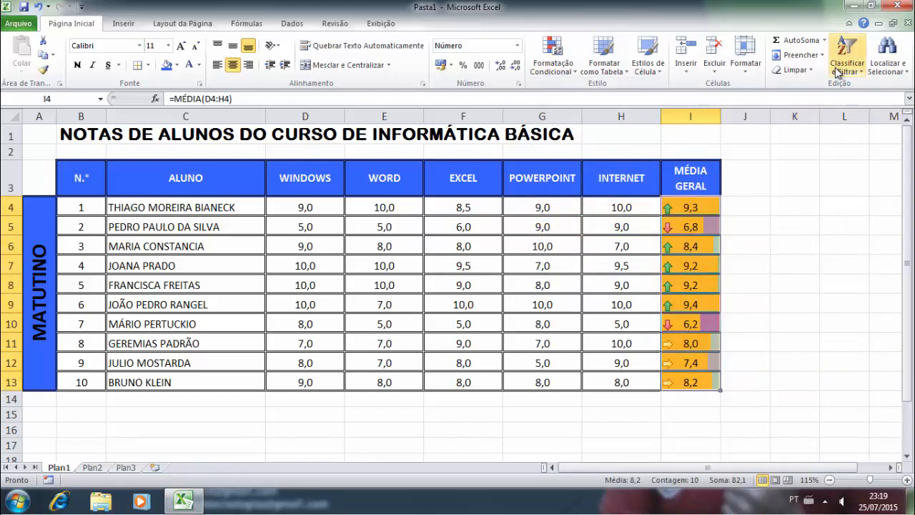
pyautogui.click(808, 70)
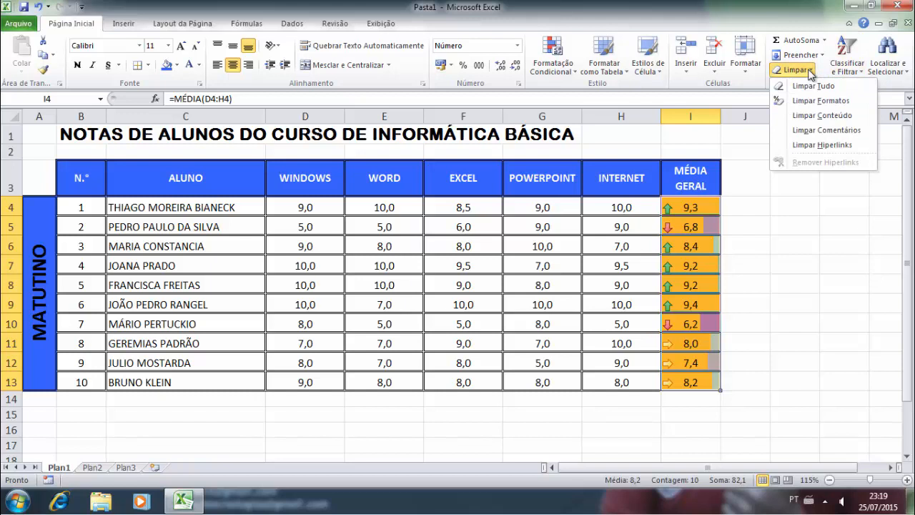
pyautogui.click(821, 100)
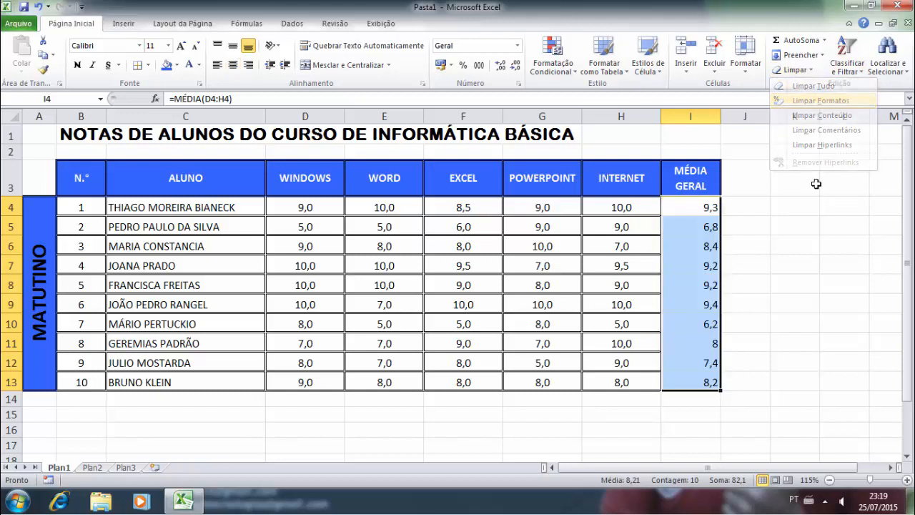
pyautogui.click(797, 266)
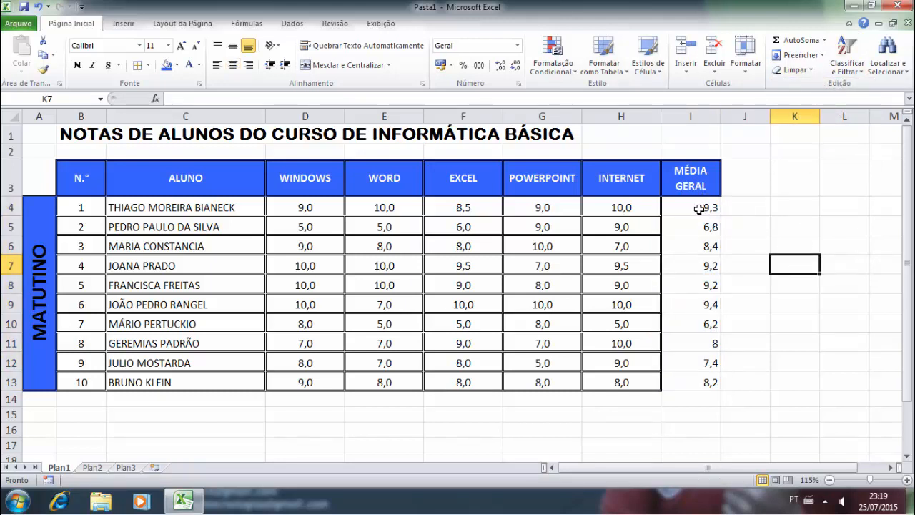
pyautogui.click(697, 208)
pyautogui.moveTo(697, 207); pyautogui.dragTo(698, 223)
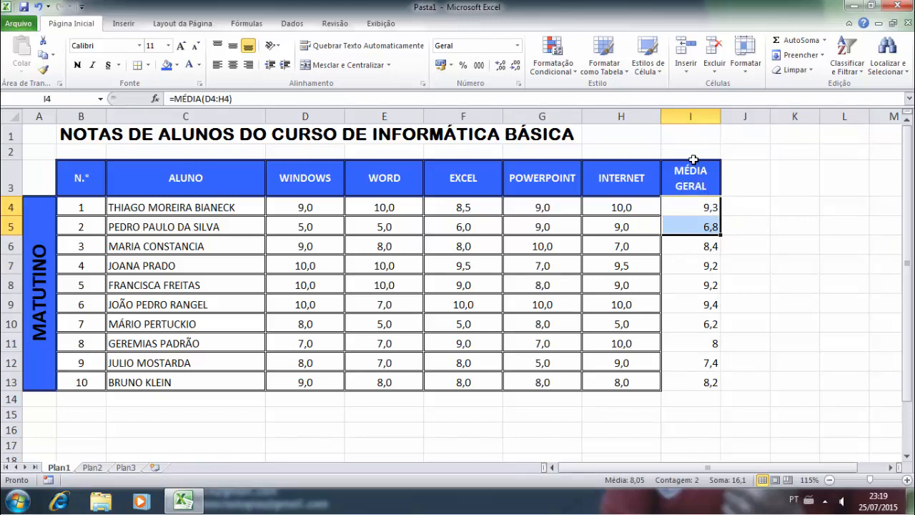
pyautogui.click(685, 261)
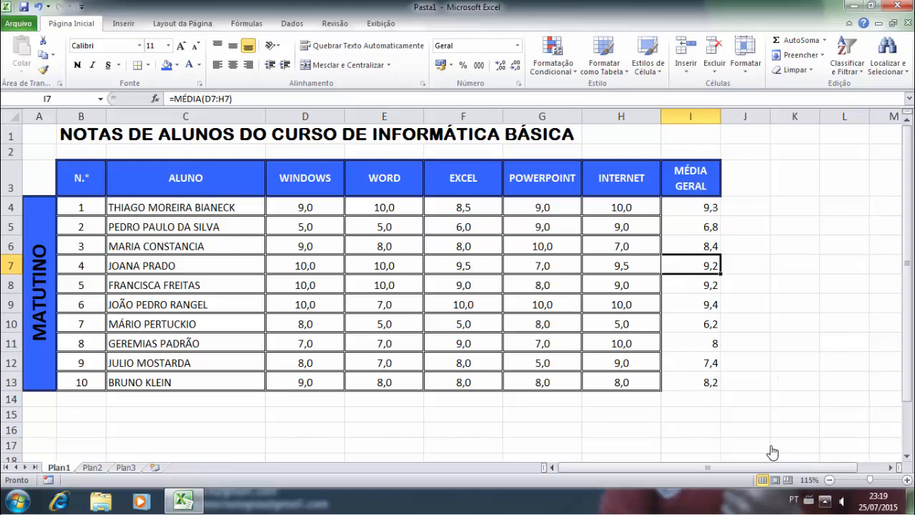
pyautogui.click(693, 225)
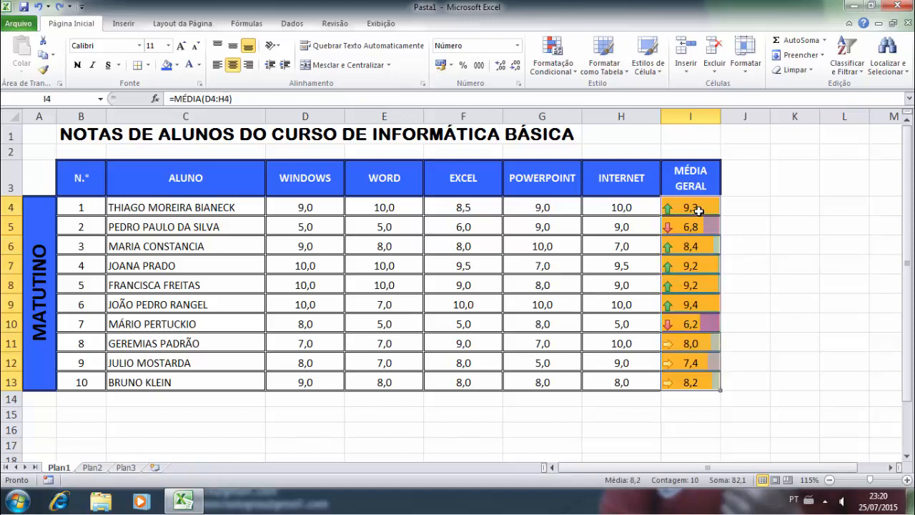
# - Clear the conditional formatting rules from the selected averages
pyautogui.click(567, 75)
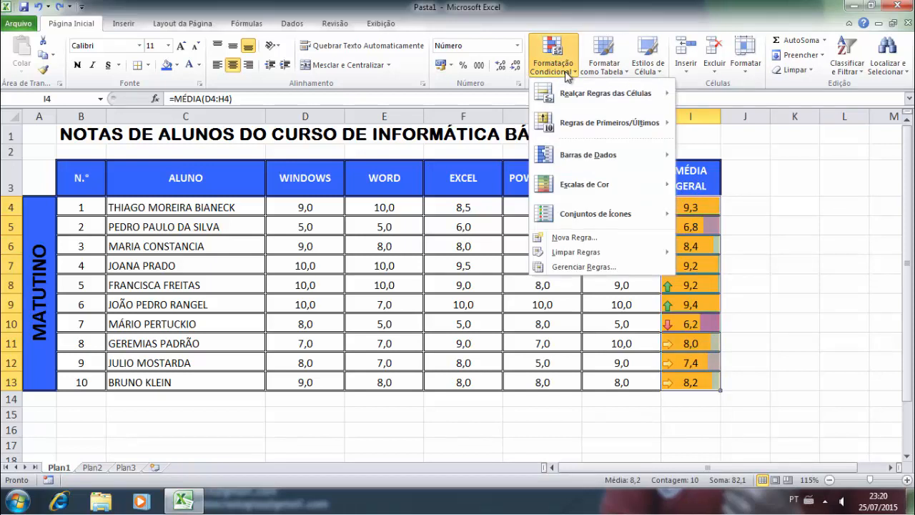
pyautogui.moveTo(599, 250)
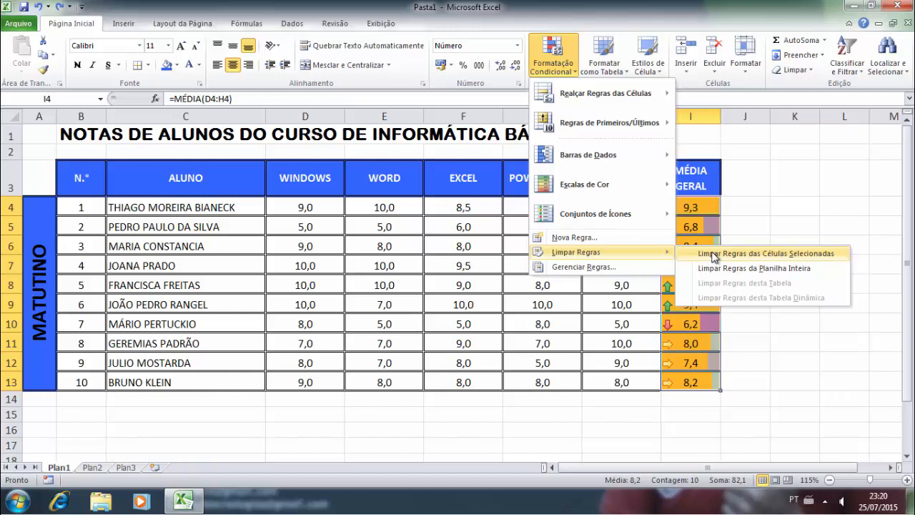
pyautogui.click(712, 256)
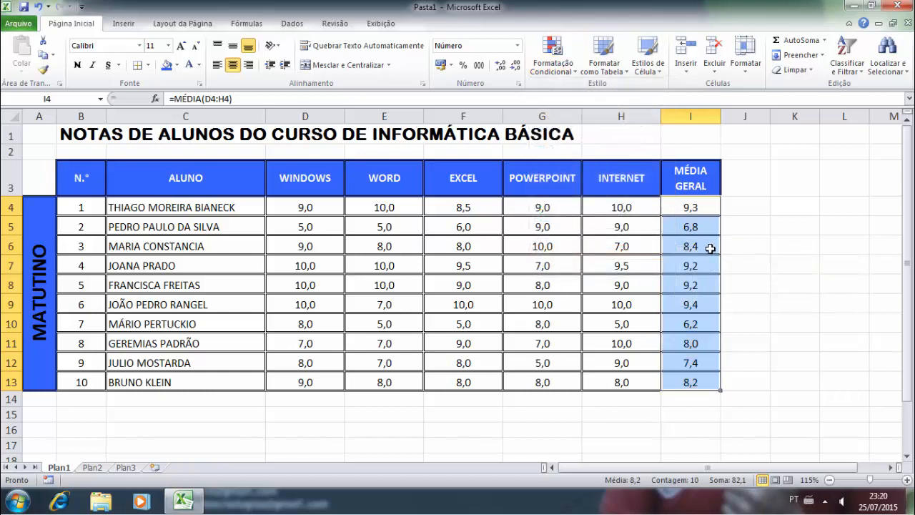
pyautogui.click(711, 247)
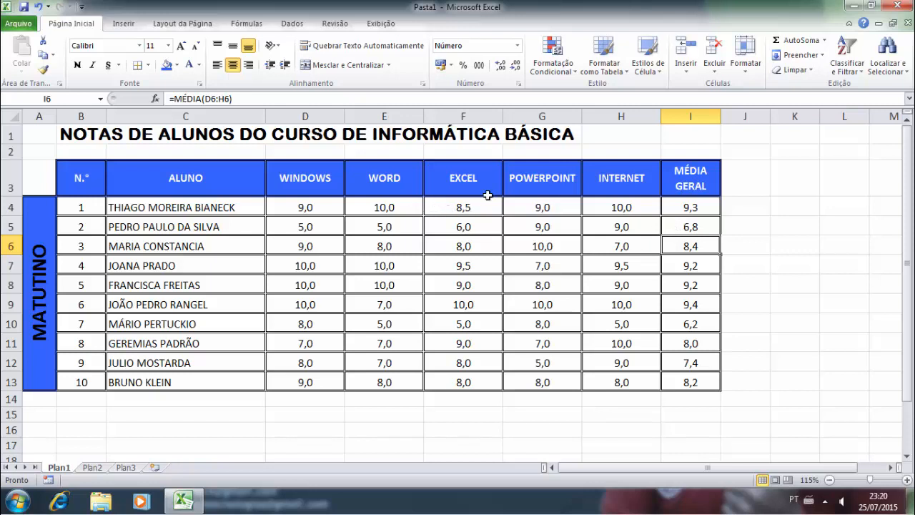
# - Apply the four-arrow directional icon set to averages I4:I13
pyautogui.moveTo(682, 206); pyautogui.dragTo(667, 379)
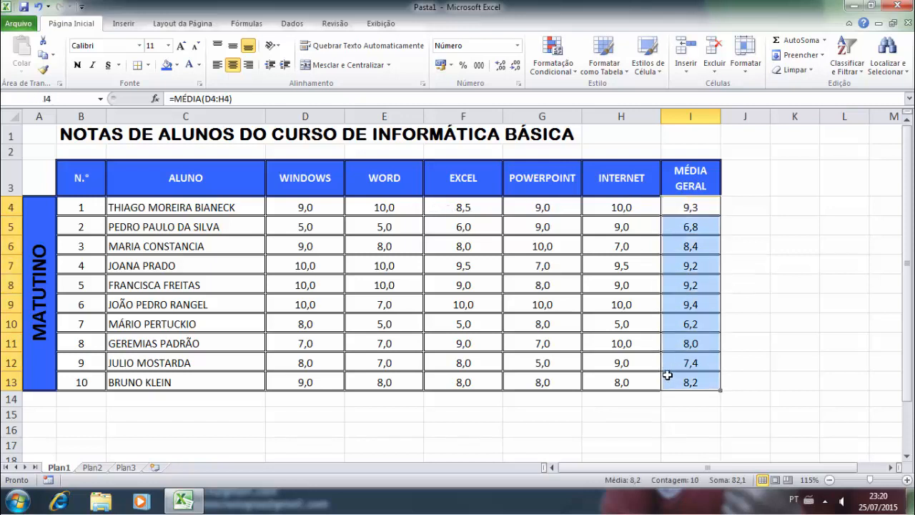
pyautogui.click(563, 72)
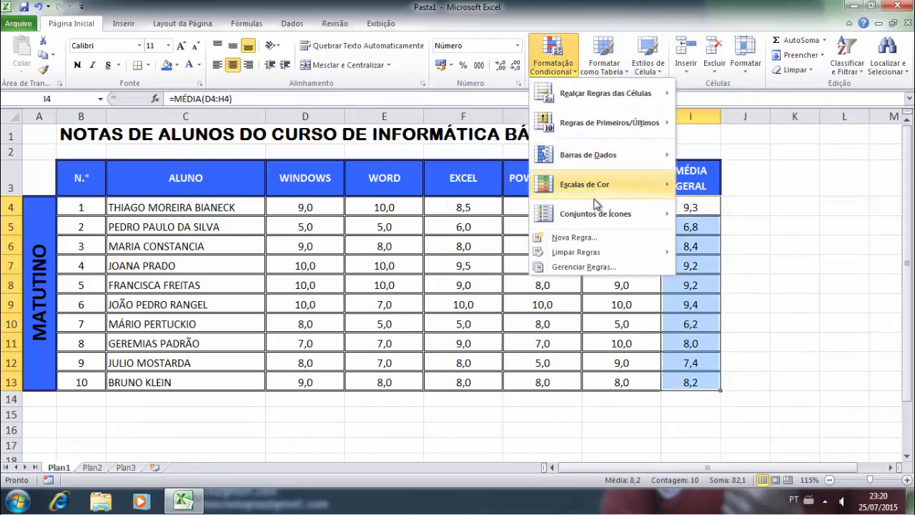
pyautogui.moveTo(592, 212)
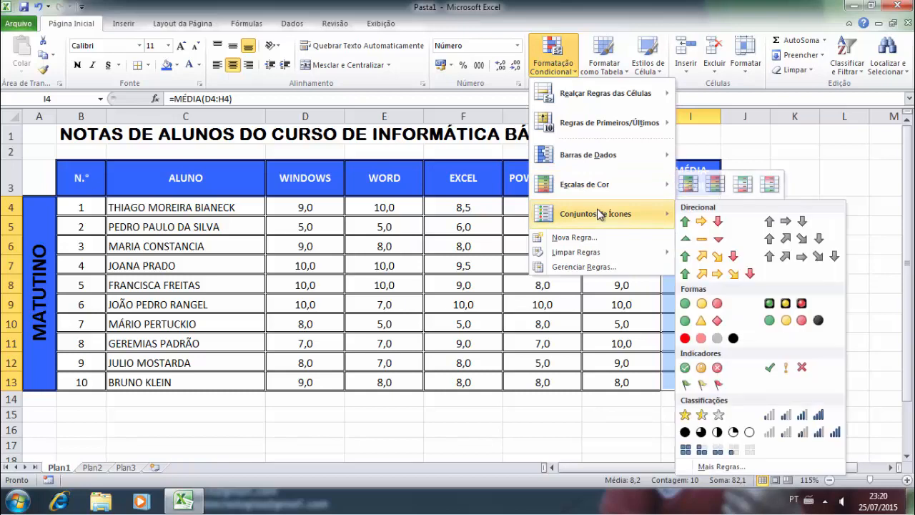
pyautogui.click(725, 257)
pyautogui.click(755, 261)
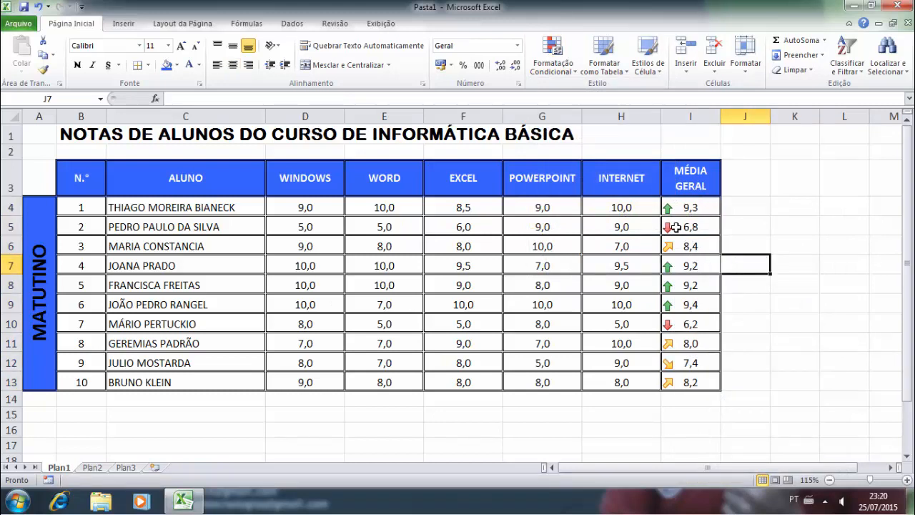
pyautogui.moveTo(680, 208); pyautogui.dragTo(694, 379)
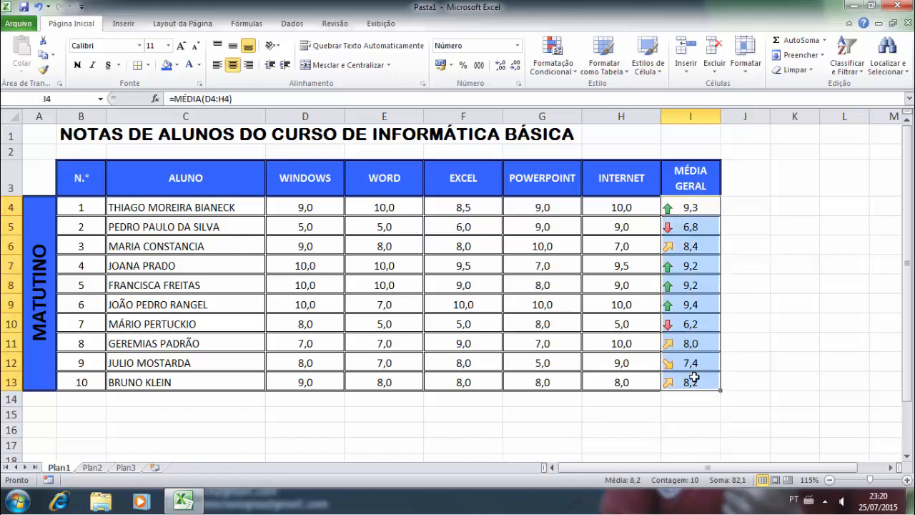
# - Clear the four-arrow icon rules from I4:I13, leaving plain average values
pyautogui.click(552, 65)
pyautogui.moveTo(627, 256)
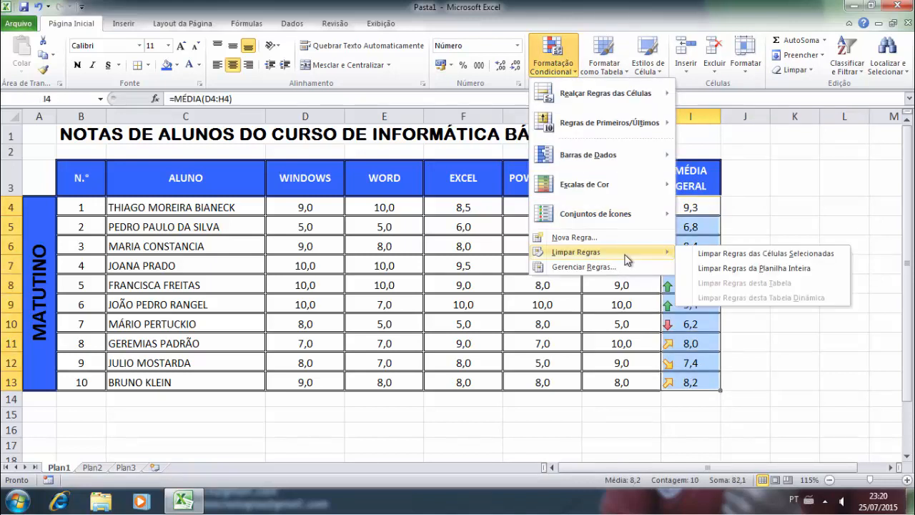
pyautogui.click(725, 255)
pyautogui.click(776, 209)
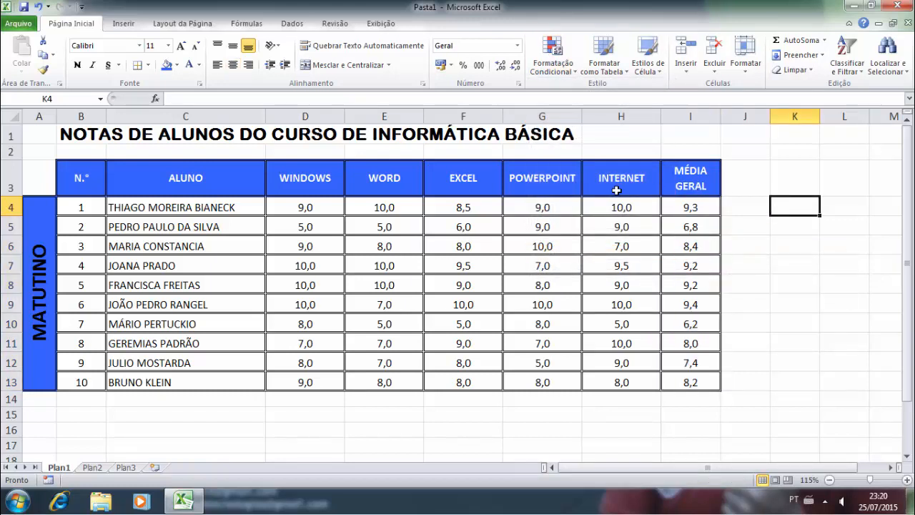
pyautogui.moveTo(335, 203); pyautogui.dragTo(691, 379)
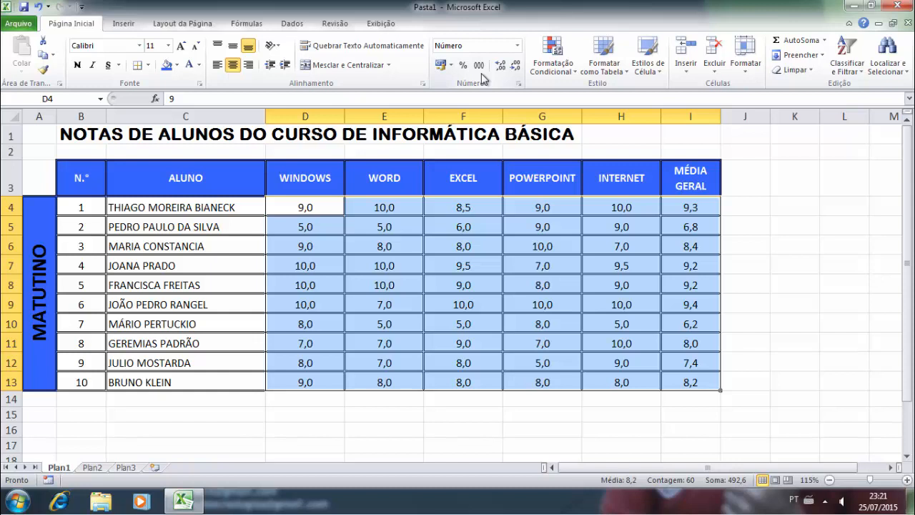
# - Start a Nova Regra conditional formatting rule for grades D4:H13
pyautogui.click(557, 68)
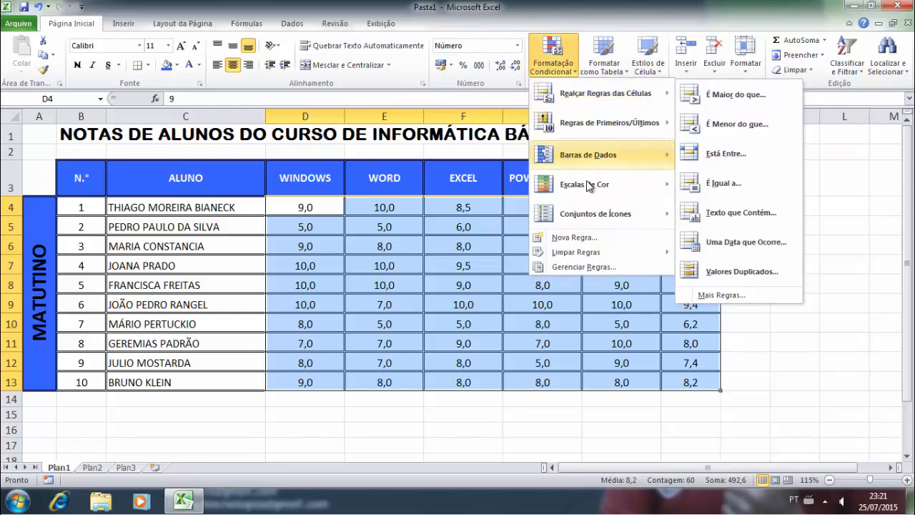
pyautogui.click(603, 241)
pyautogui.moveTo(593, 69); pyautogui.dragTo(592, 35)
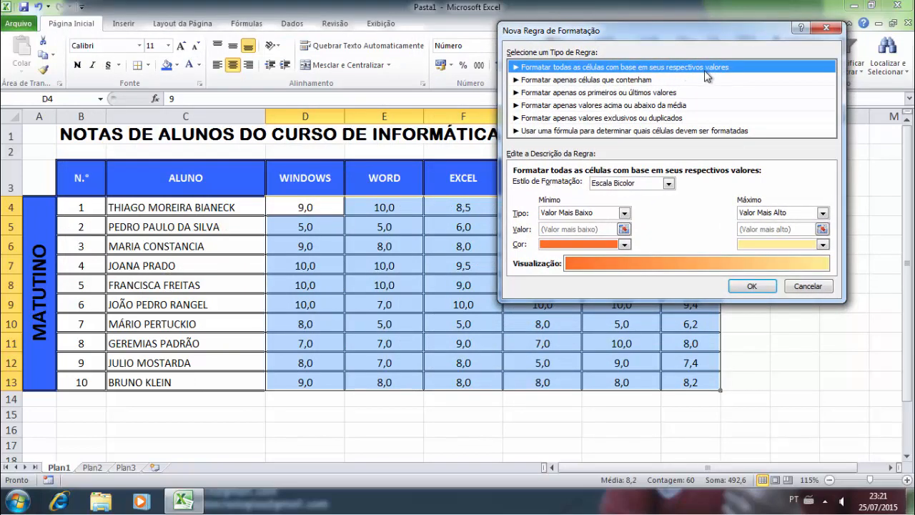
# - Set the rule to format only cells whose value 'é menor do que' 6
pyautogui.click(551, 80)
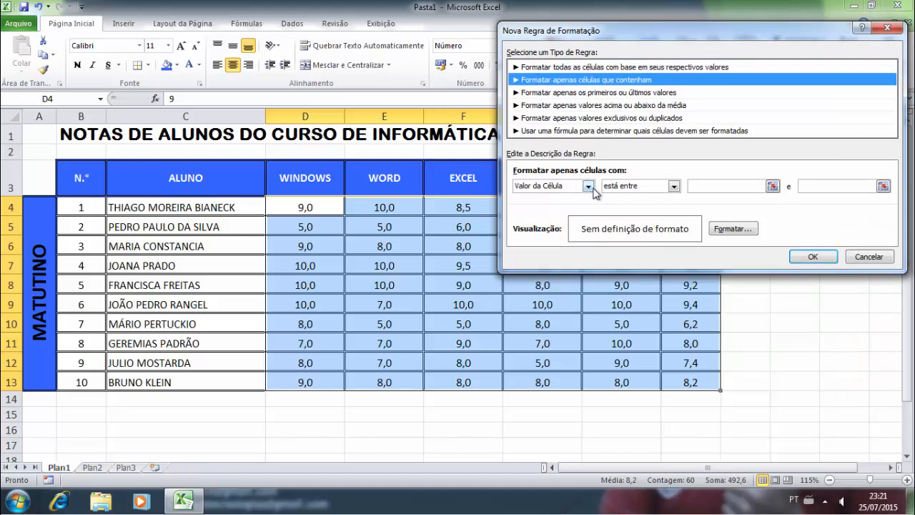
pyautogui.click(673, 187)
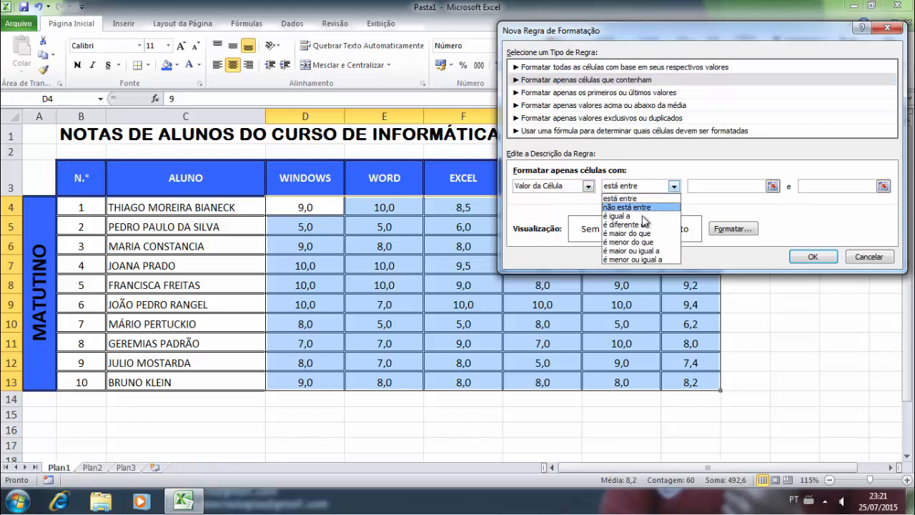
pyautogui.click(644, 242)
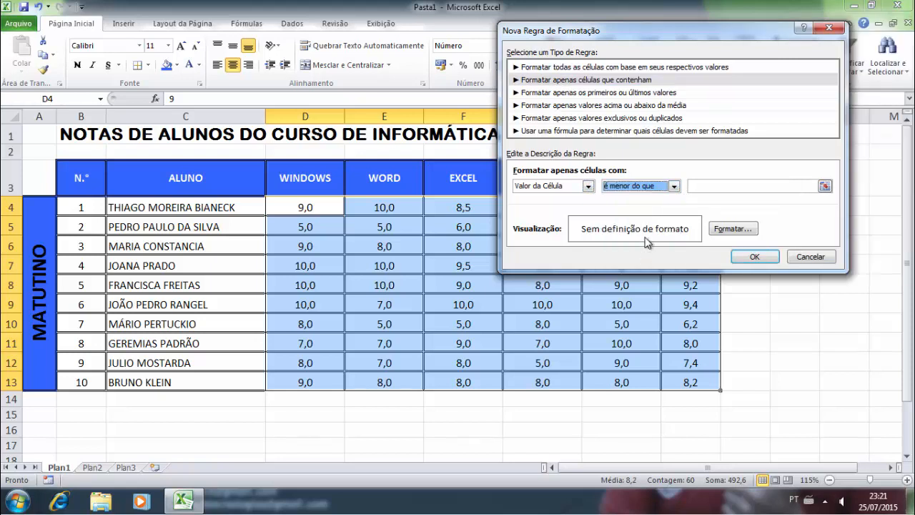
pyautogui.click(703, 186)
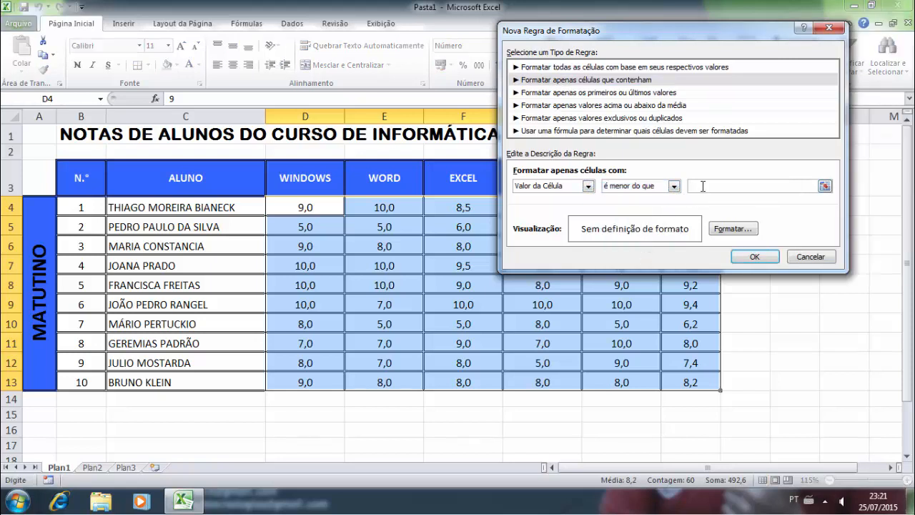
pyautogui.write('6')
# - Give the under-6 rule a bold red font format
pyautogui.click(735, 229)
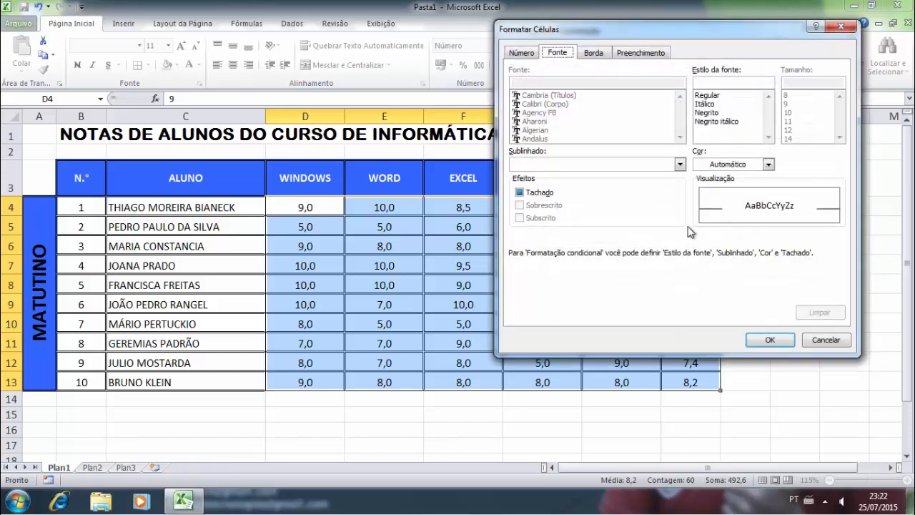
pyautogui.click(711, 114)
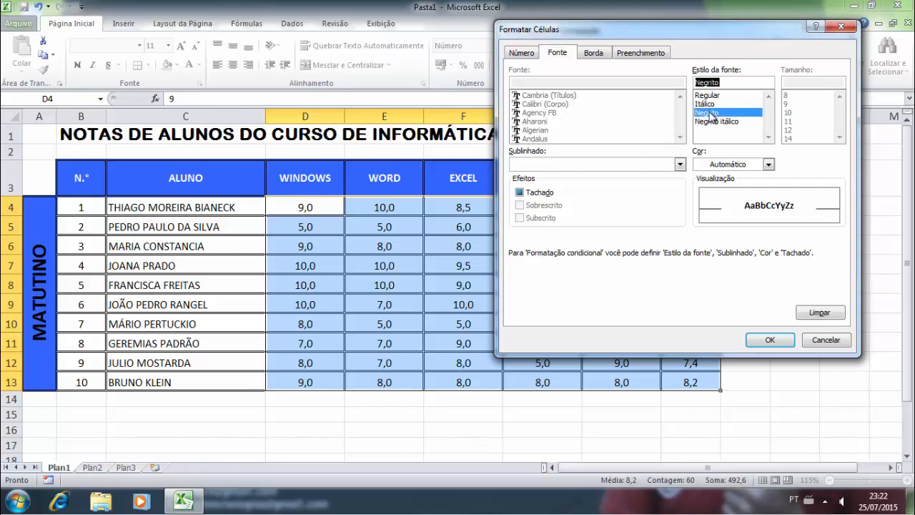
pyautogui.click(767, 165)
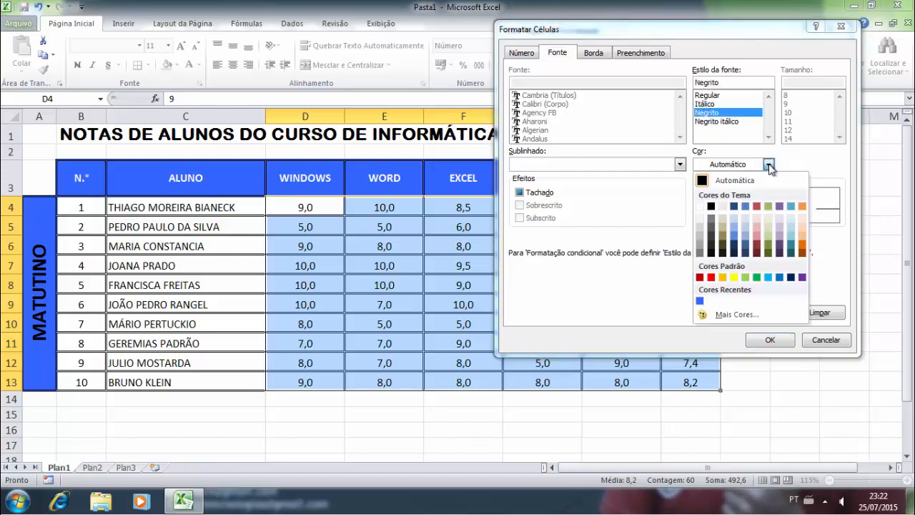
pyautogui.click(712, 277)
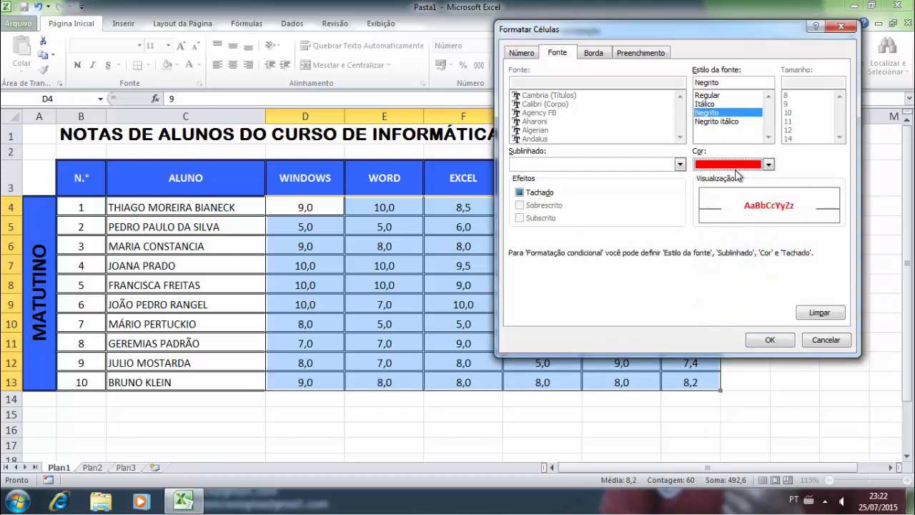
pyautogui.click(778, 341)
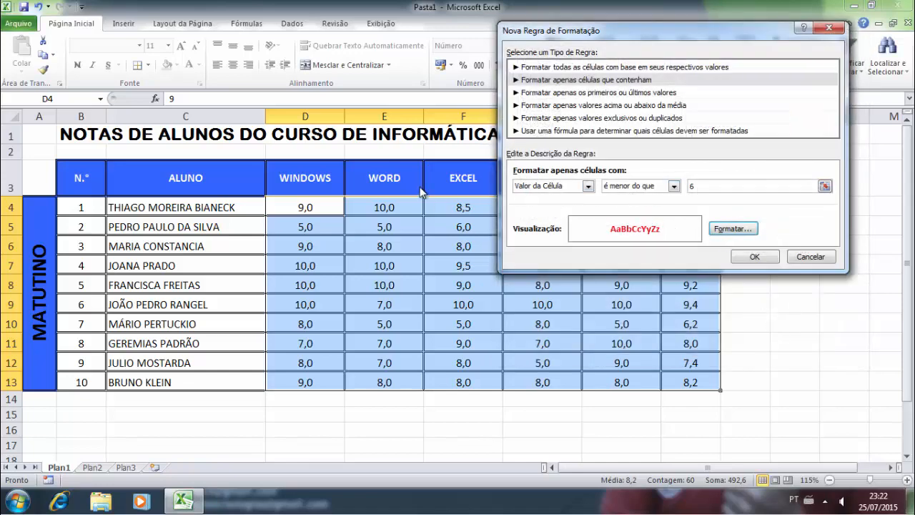
pyautogui.moveTo(602, 39); pyautogui.dragTo(657, 38)
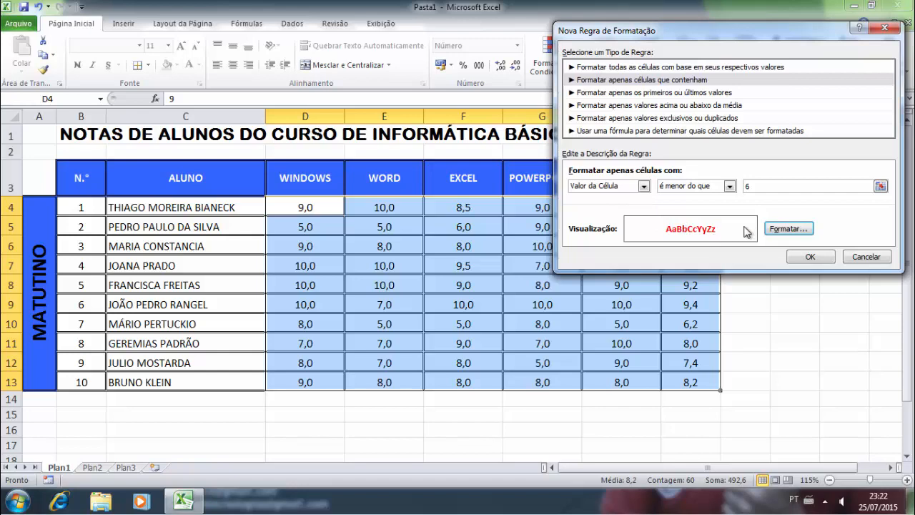
# - Apply the under-6 bold red rule and enter 6 in cell E7
pyautogui.click(808, 257)
pyautogui.click(608, 266)
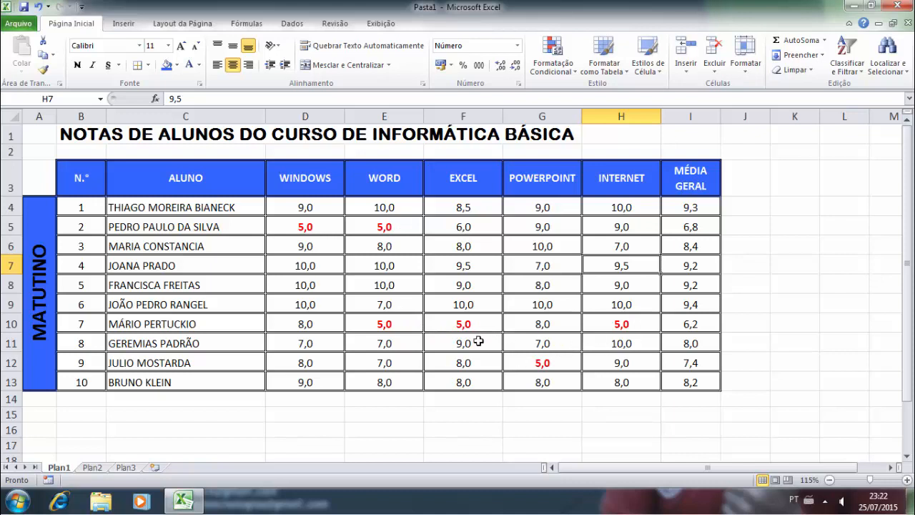
pyautogui.click(394, 265)
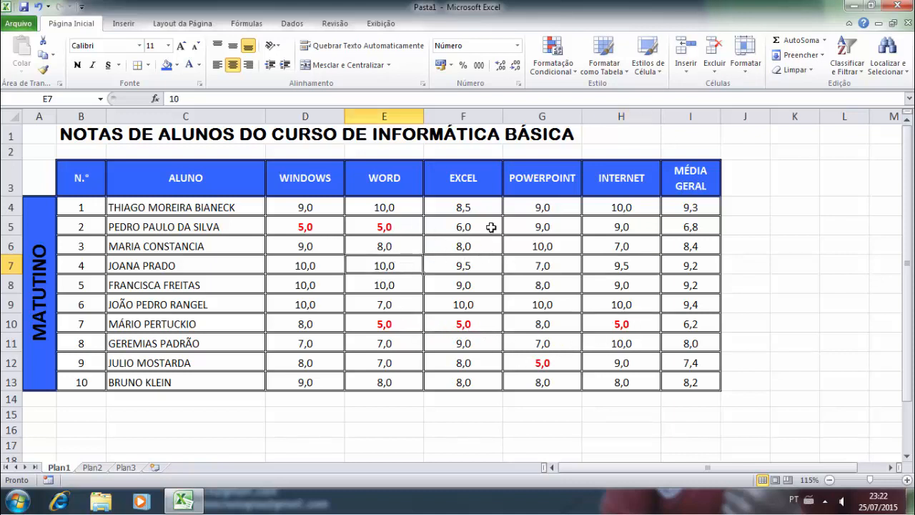
pyautogui.write('6')
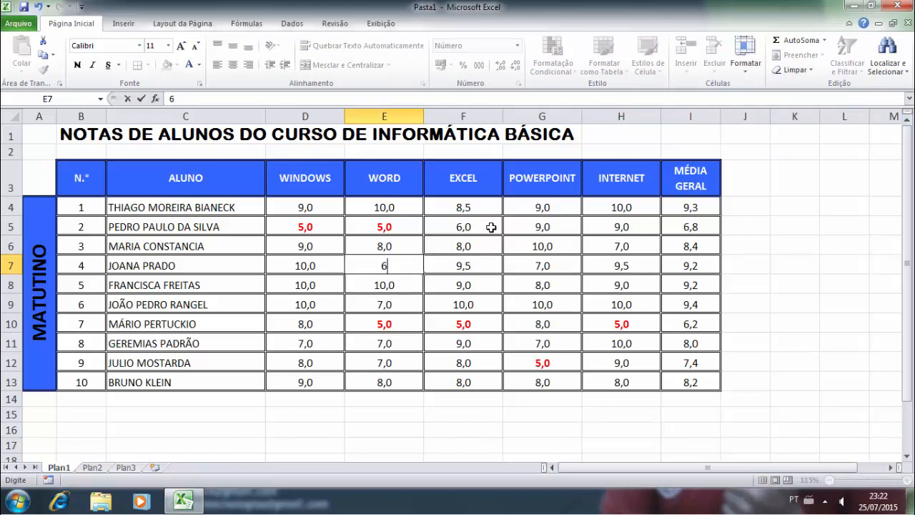
pyautogui.press('Return')
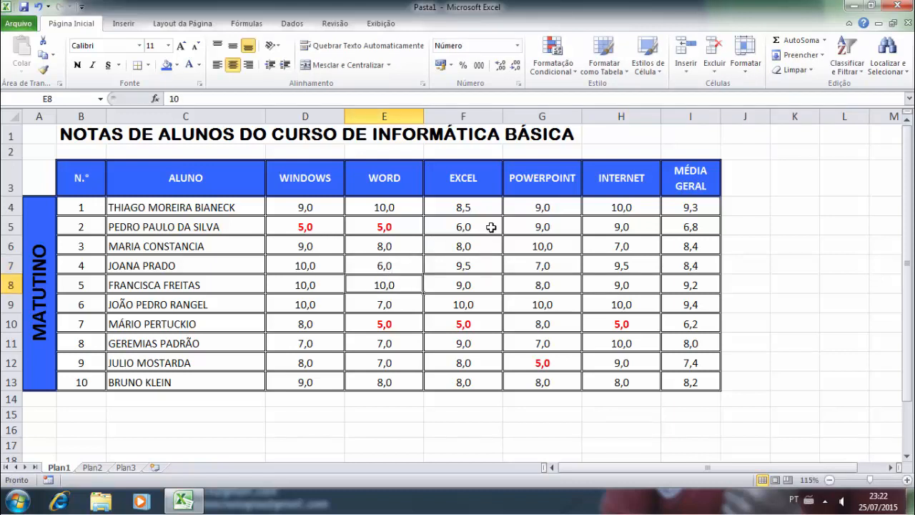
# - Change E7's Word grade to 5,5 so it displays in bold red
pyautogui.press('Up')
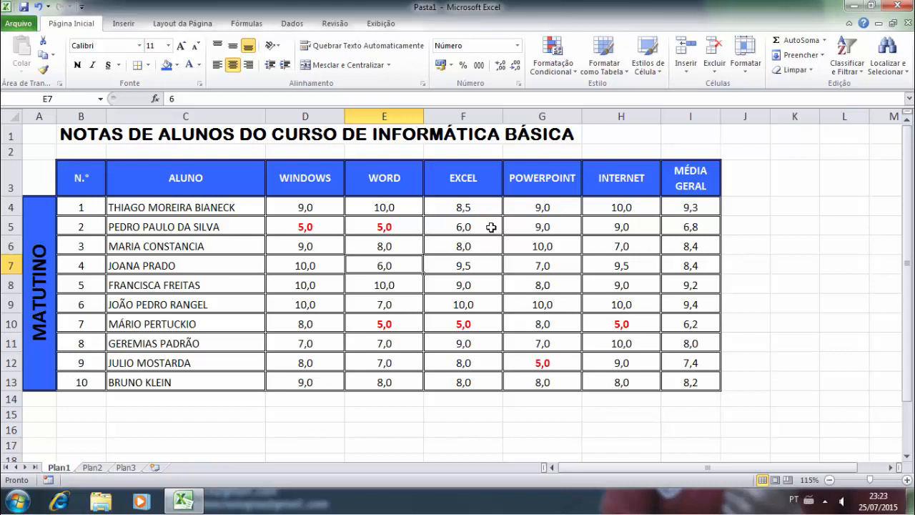
pyautogui.write('5,5')
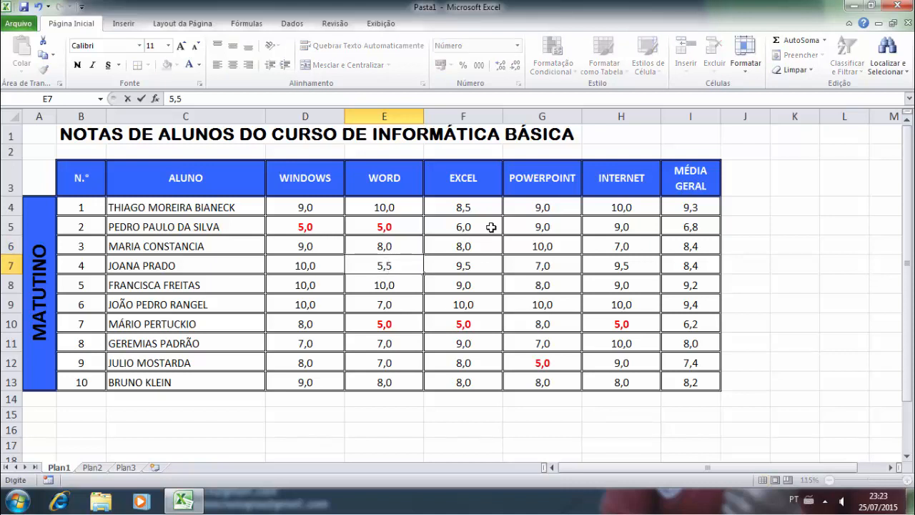
pyautogui.press('Return')
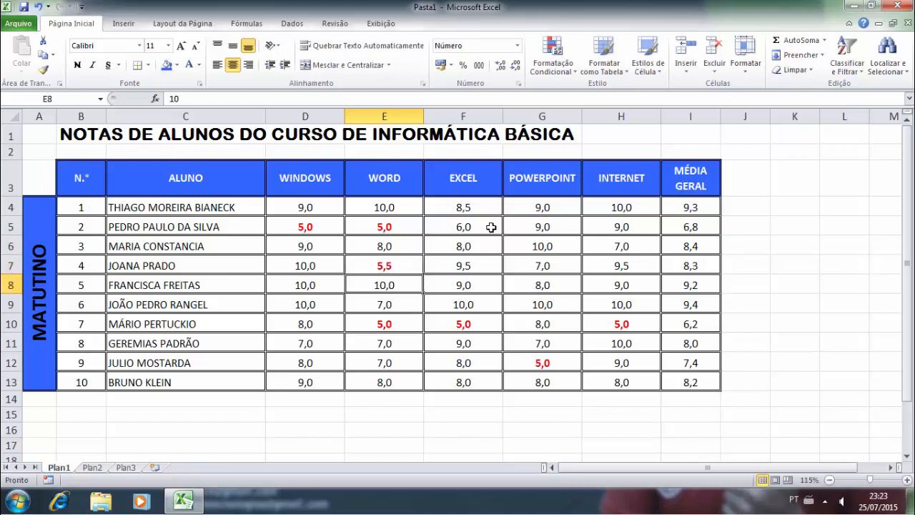
pyautogui.press('Left')
pyautogui.press('Left')
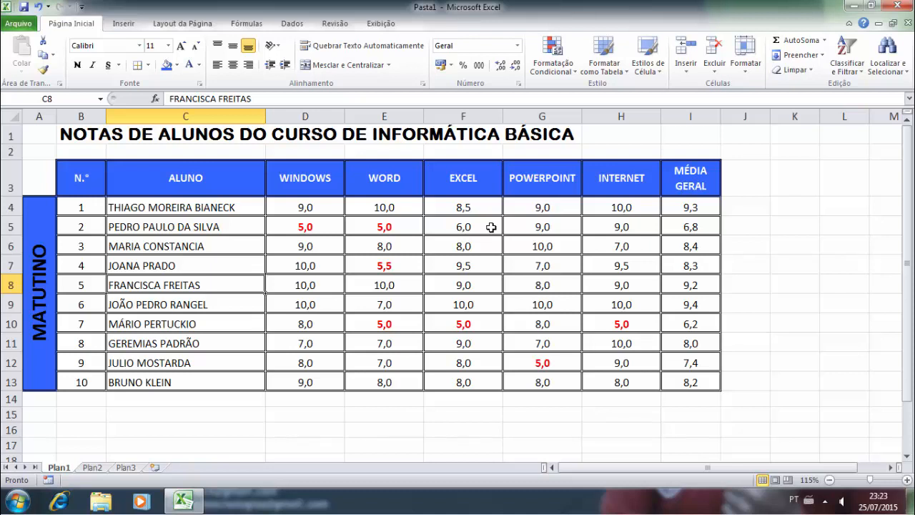
pyautogui.click(476, 284)
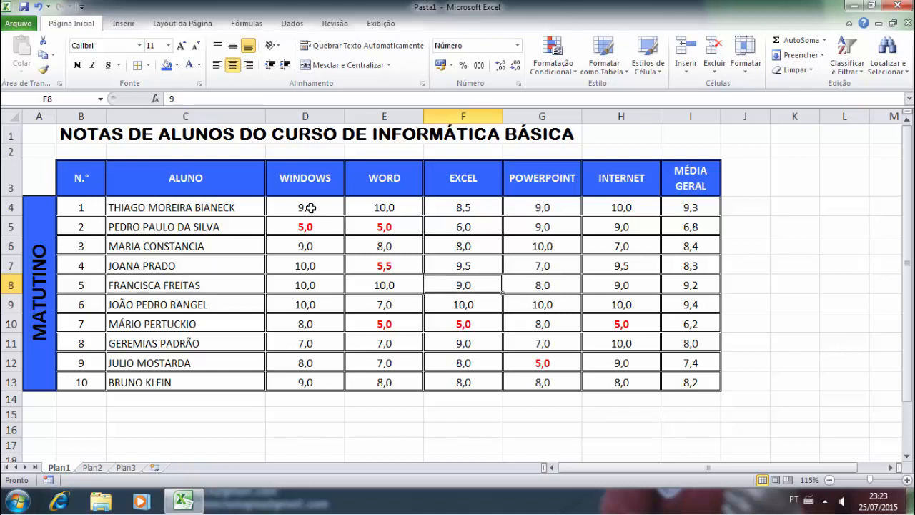
# - Start a new rule for D4:I13 formatting cells whose value equals 10
pyautogui.moveTo(311, 208); pyautogui.dragTo(676, 379)
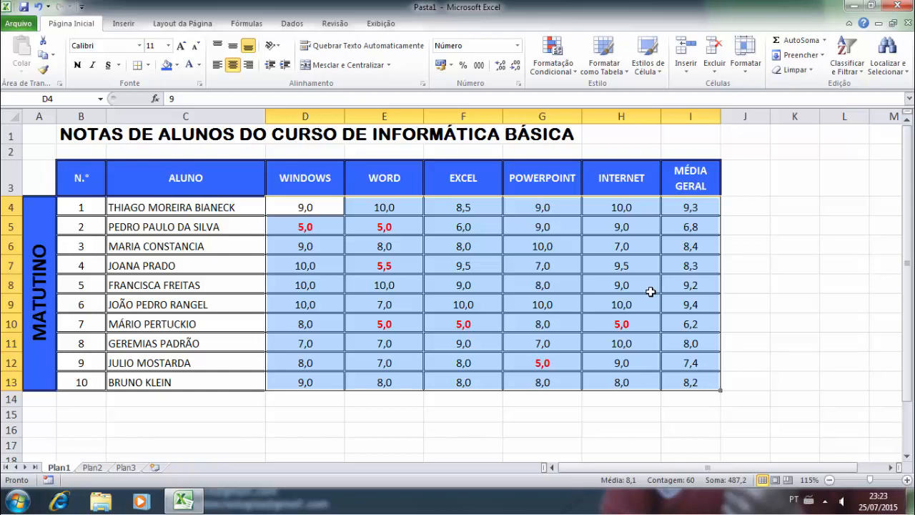
pyautogui.click(554, 68)
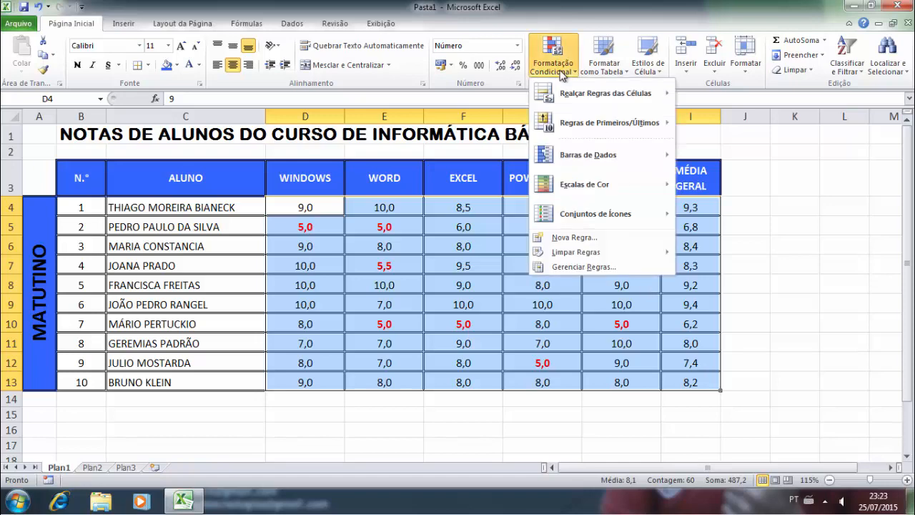
pyautogui.click(569, 239)
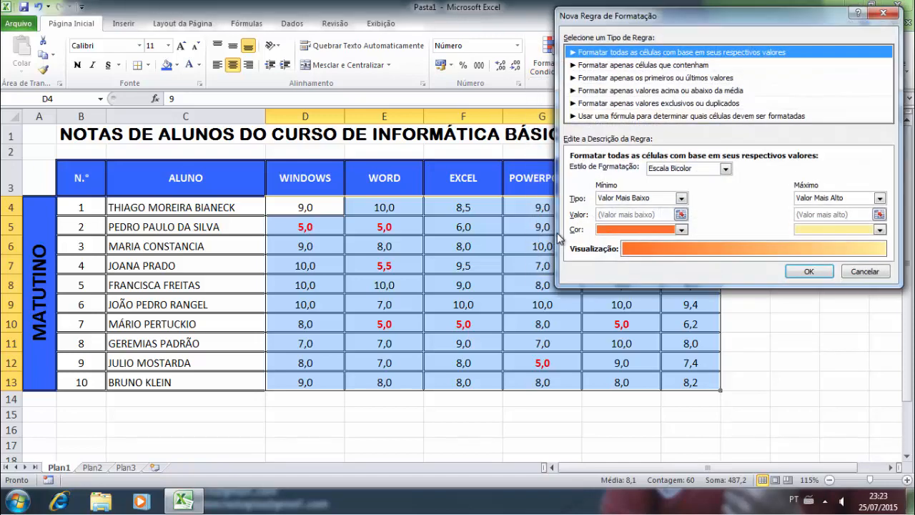
pyautogui.click(606, 66)
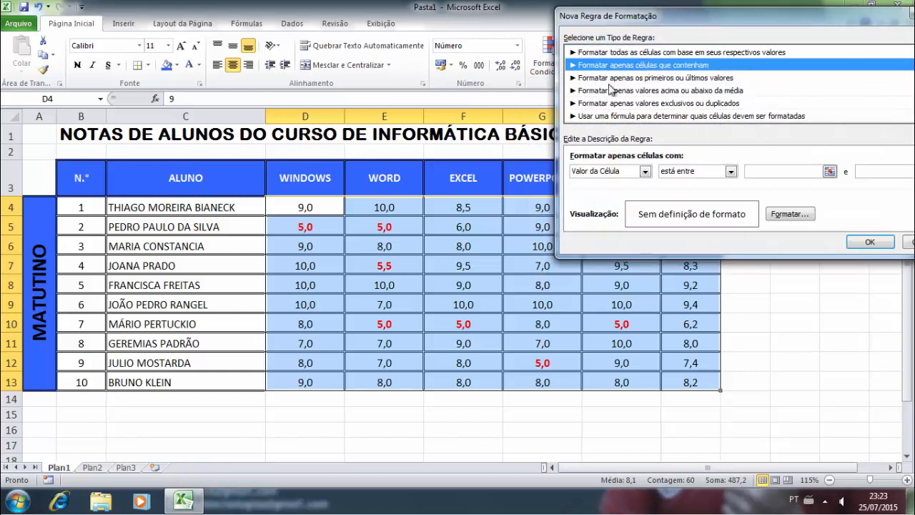
pyautogui.click(730, 172)
pyautogui.click(690, 201)
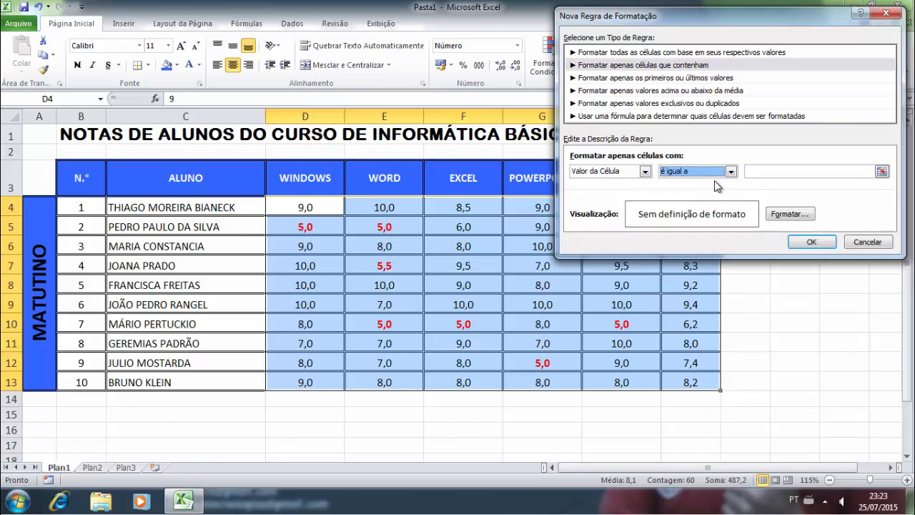
pyautogui.click(762, 170)
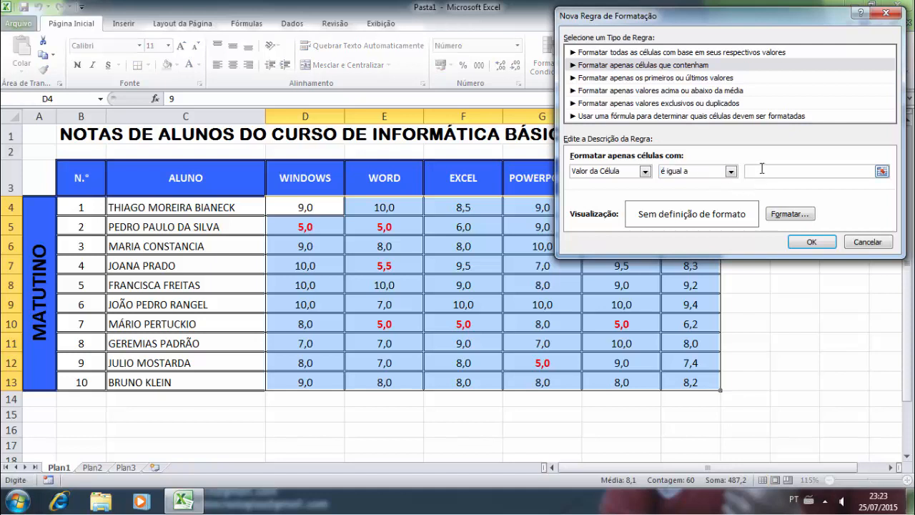
pyautogui.write('10')
# - Format the equal-to-10 rule with a bold olive green font and save it
pyautogui.click(772, 216)
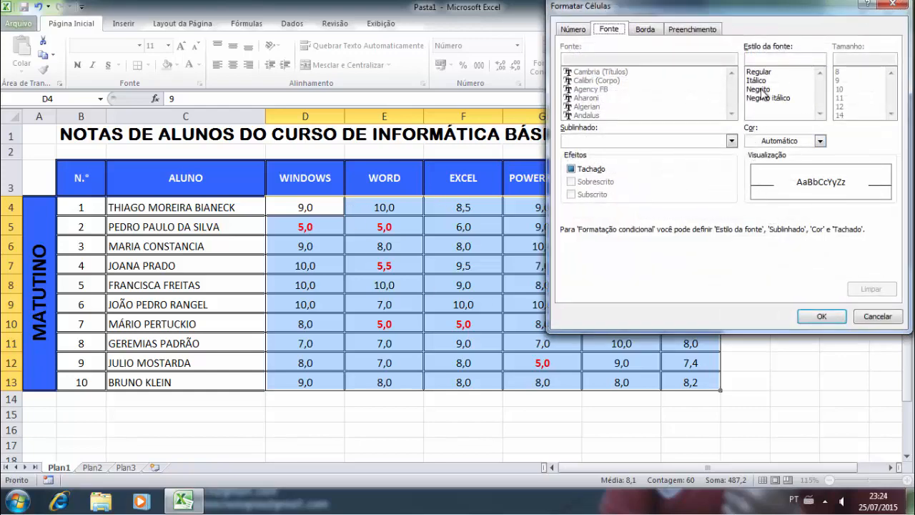
pyautogui.click(757, 89)
pyautogui.click(820, 141)
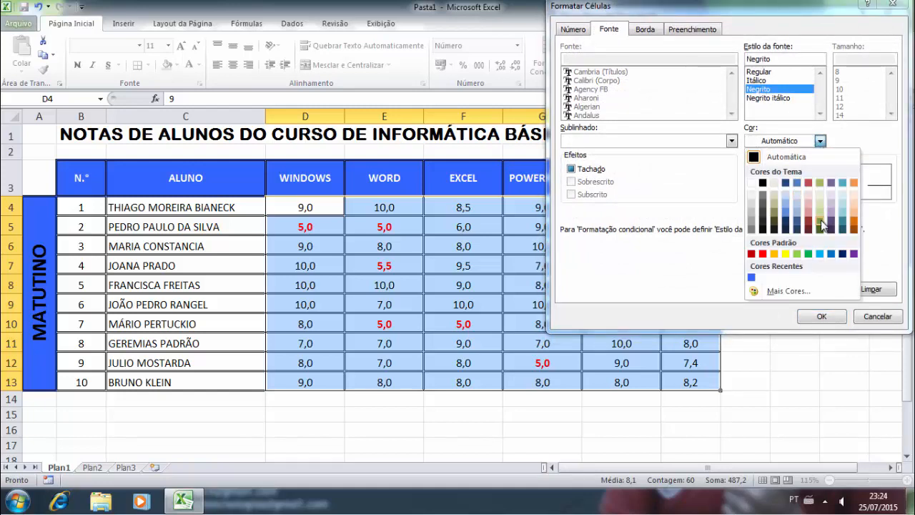
pyautogui.click(821, 225)
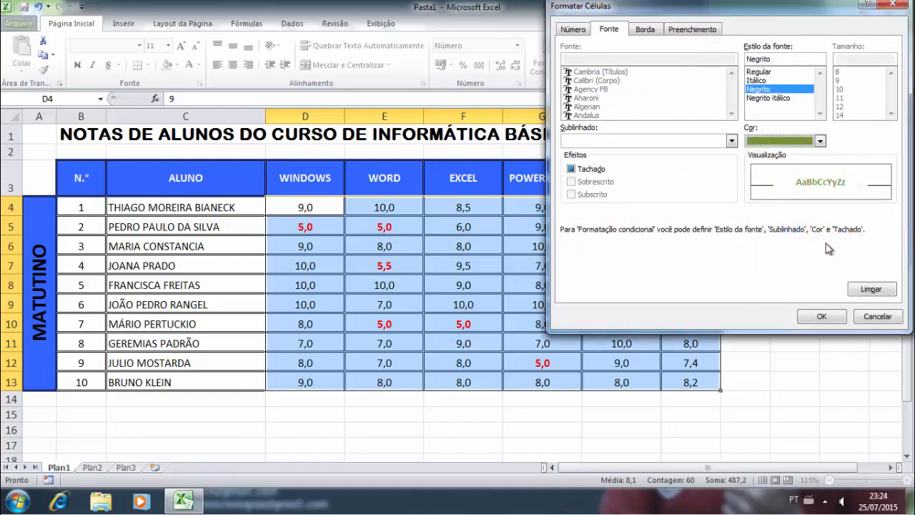
pyautogui.click(820, 318)
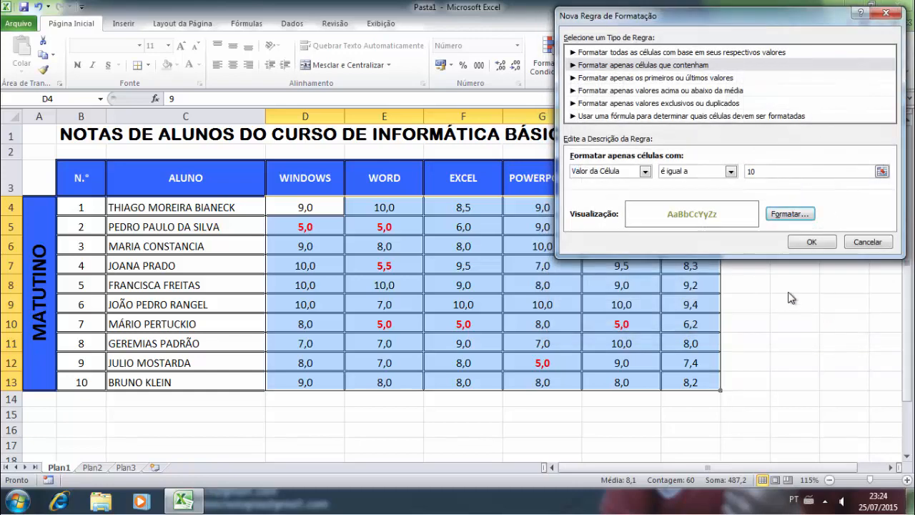
pyautogui.click(806, 243)
pyautogui.click(481, 264)
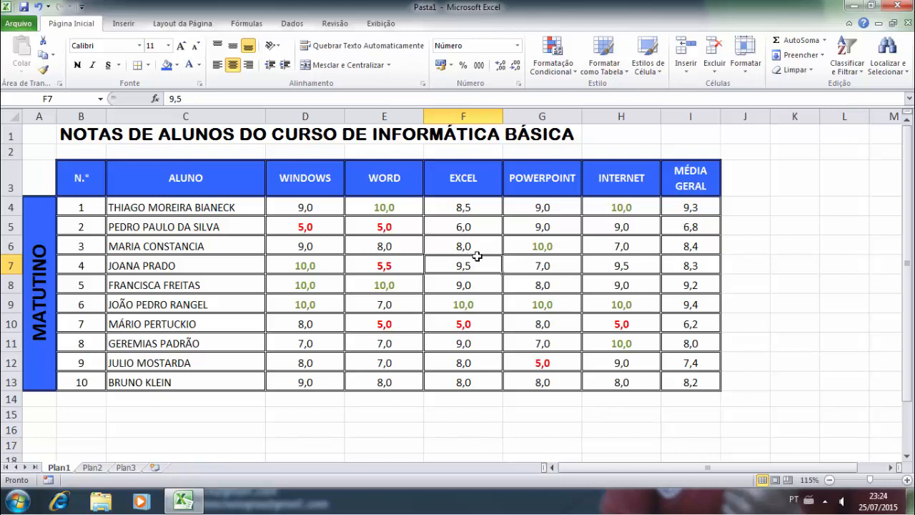
# - Select the grades D4:I13 and open Conditional Formatting's Manage Rules list
pyautogui.moveTo(300, 207); pyautogui.dragTo(684, 376)
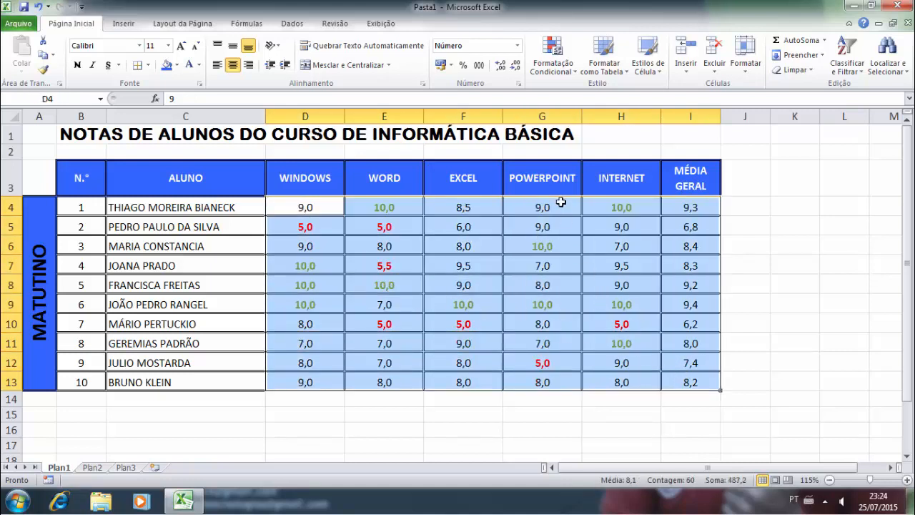
pyautogui.click(307, 225)
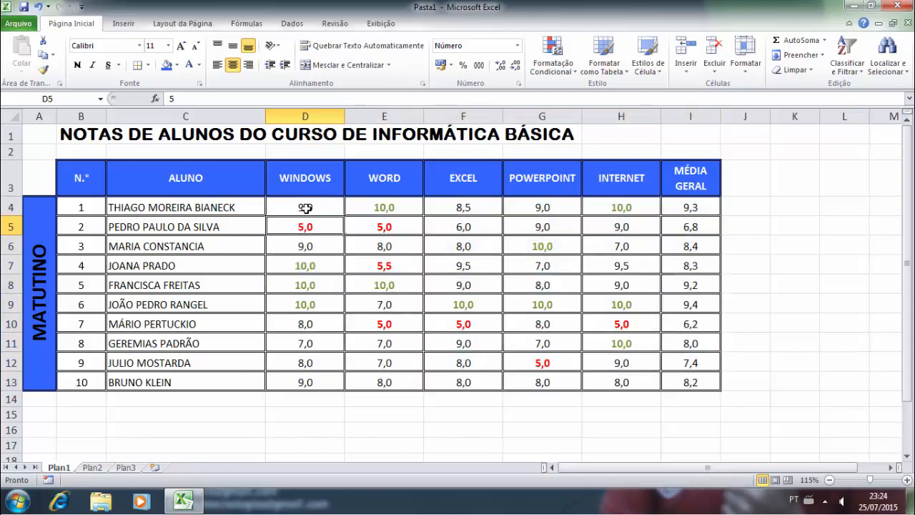
pyautogui.moveTo(307, 206); pyautogui.dragTo(682, 380)
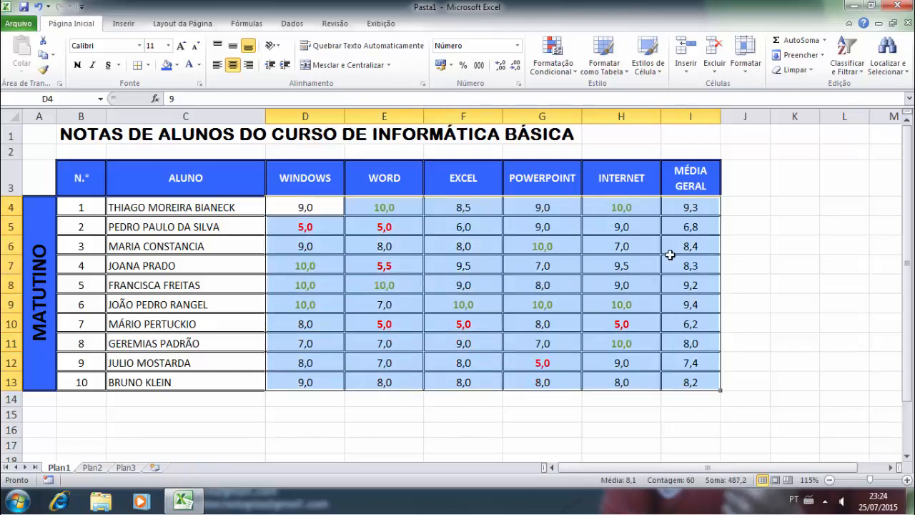
pyautogui.click(561, 76)
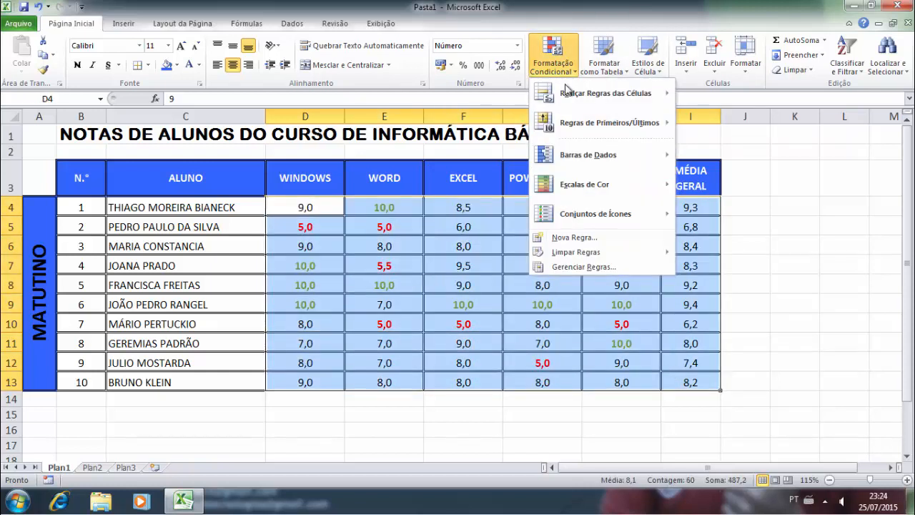
pyautogui.click(593, 266)
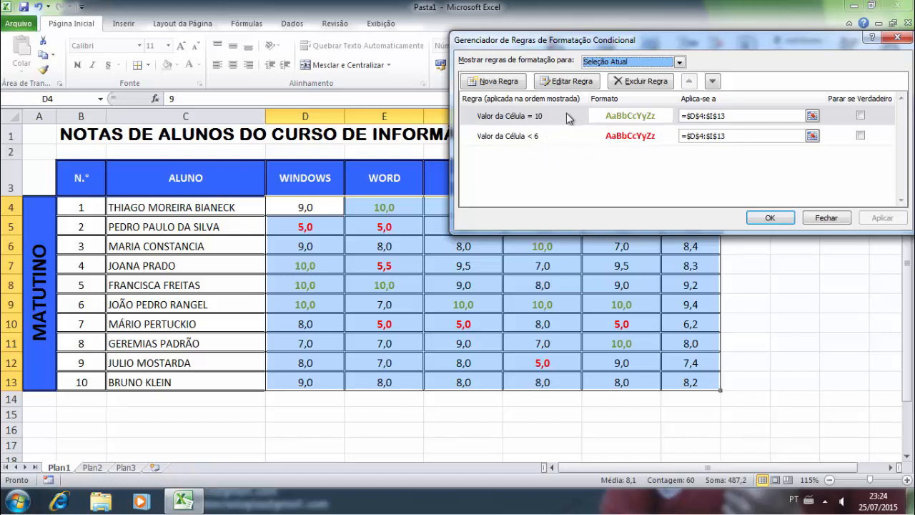
# - Change the 'Cell Value = 10' rule's font colour from green to blue and apply it
pyautogui.click(534, 117)
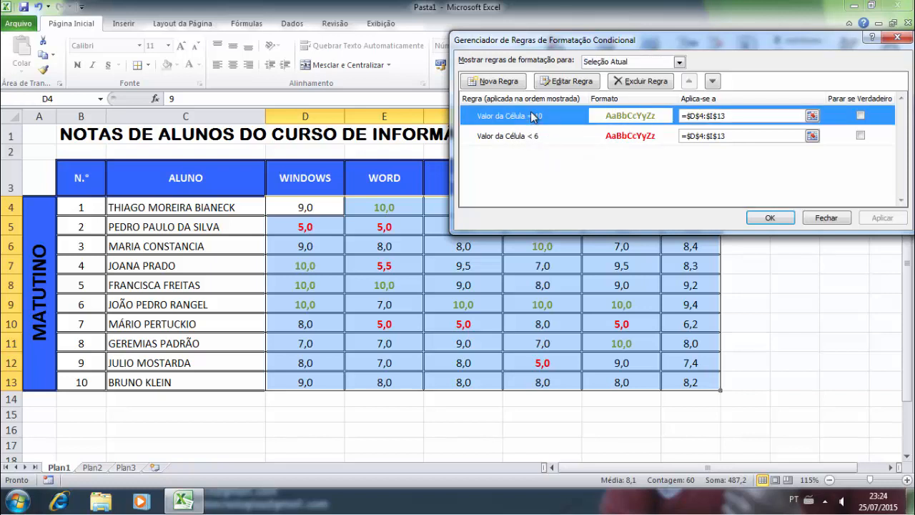
pyautogui.click(581, 82)
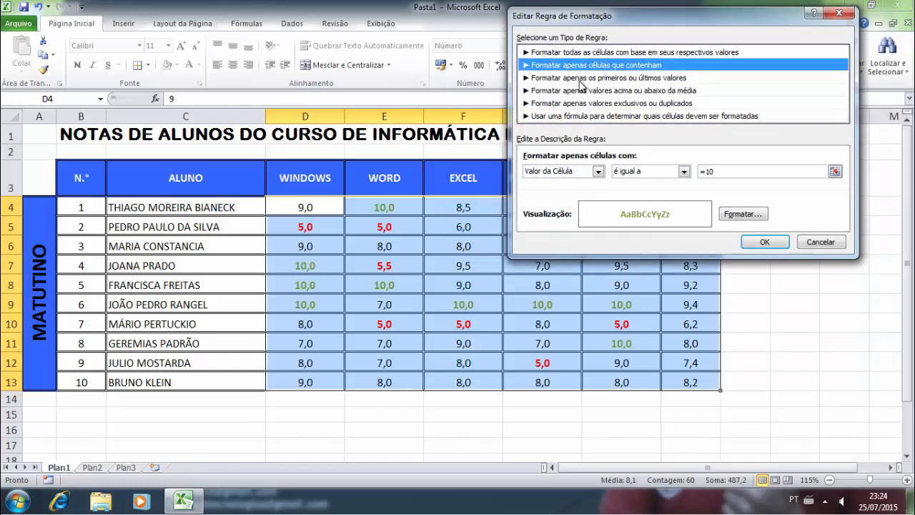
pyautogui.click(732, 218)
pyautogui.click(772, 141)
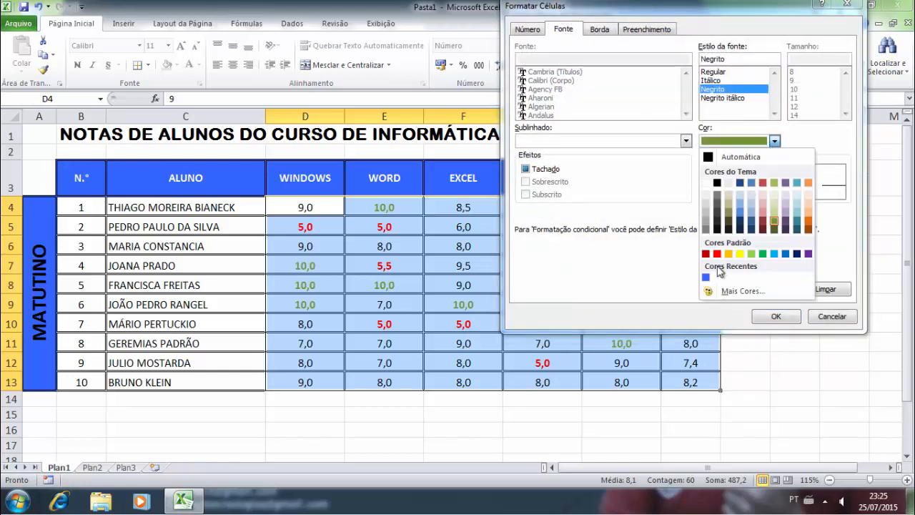
pyautogui.click(786, 254)
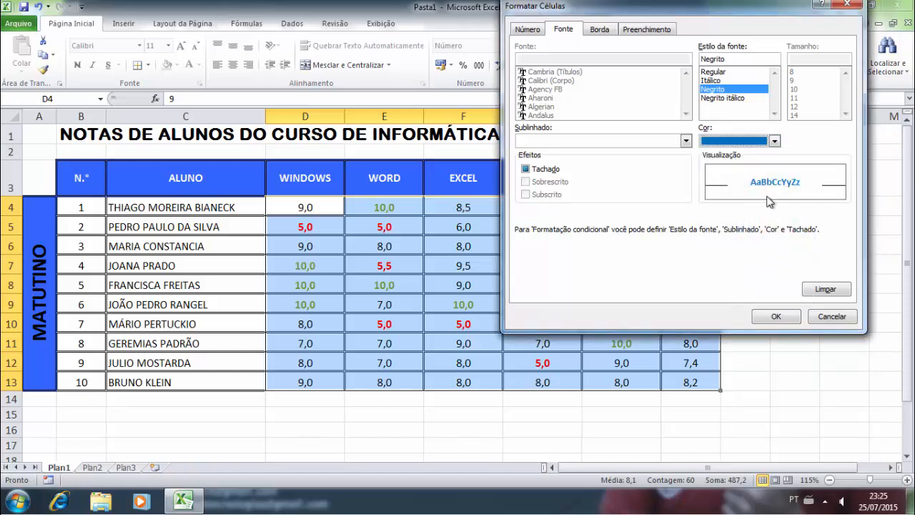
pyautogui.click(777, 314)
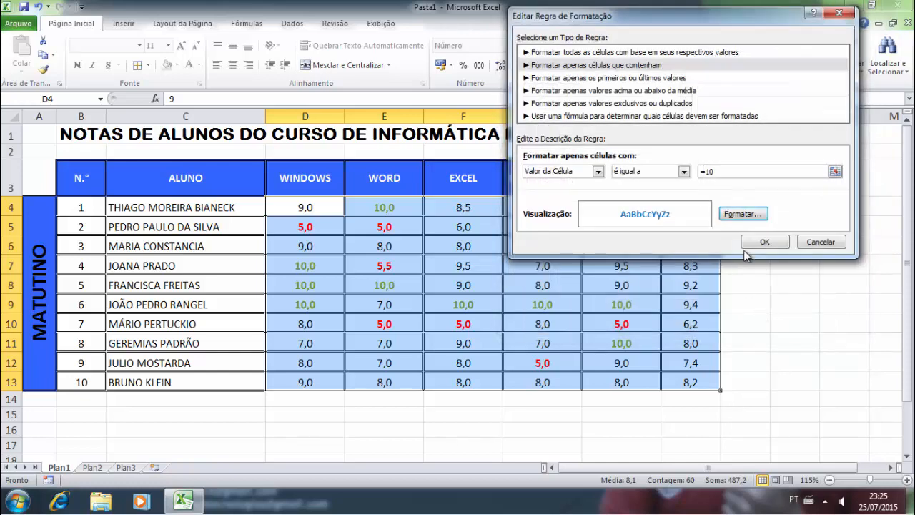
pyautogui.click(764, 242)
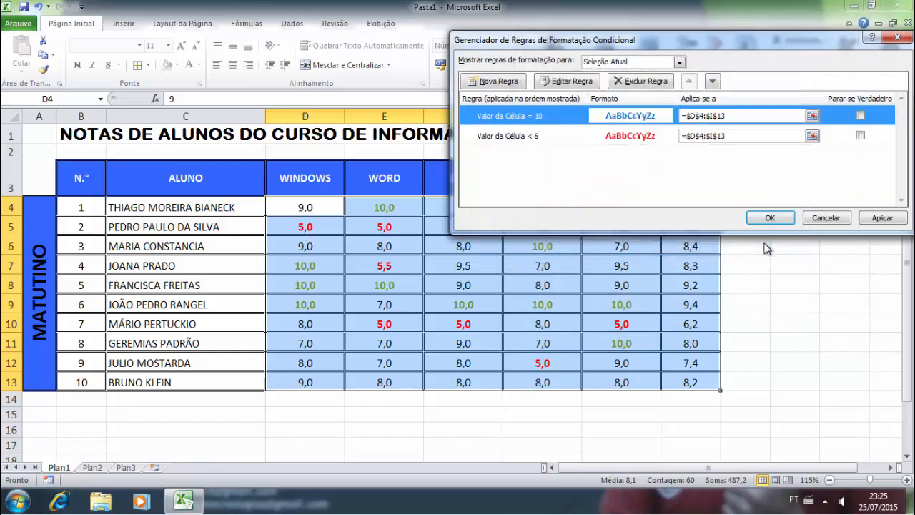
pyautogui.click(881, 219)
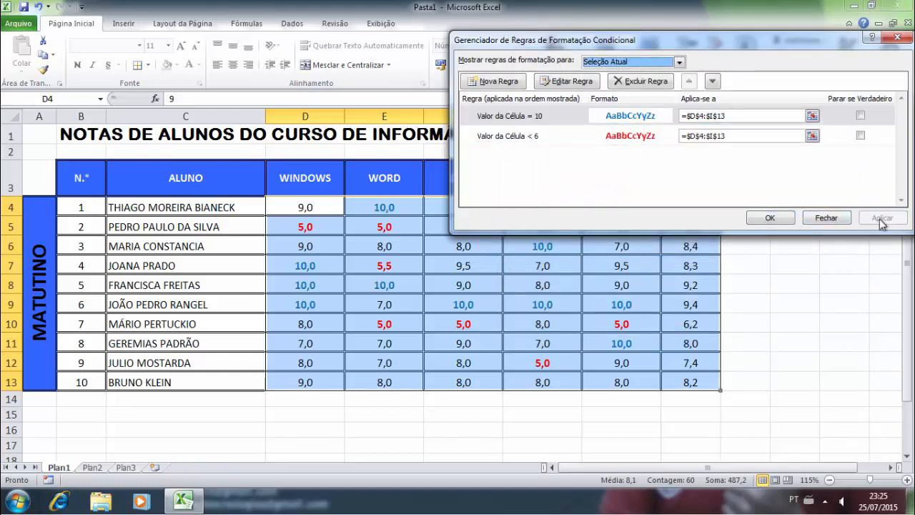
pyautogui.click(769, 218)
pyautogui.click(649, 284)
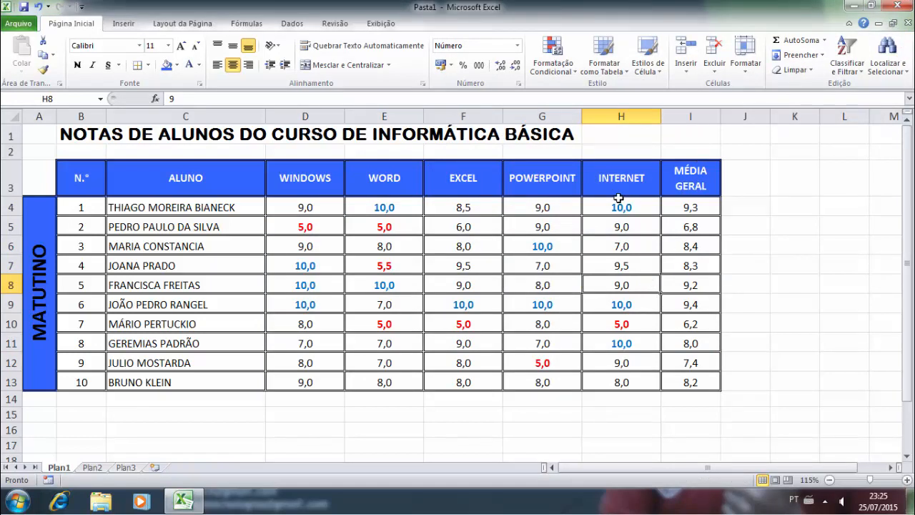
# - Select D4:I13 and open the below-6 rule for editing in Manage Rules
pyautogui.moveTo(313, 209); pyautogui.dragTo(661, 363)
pyautogui.click(552, 61)
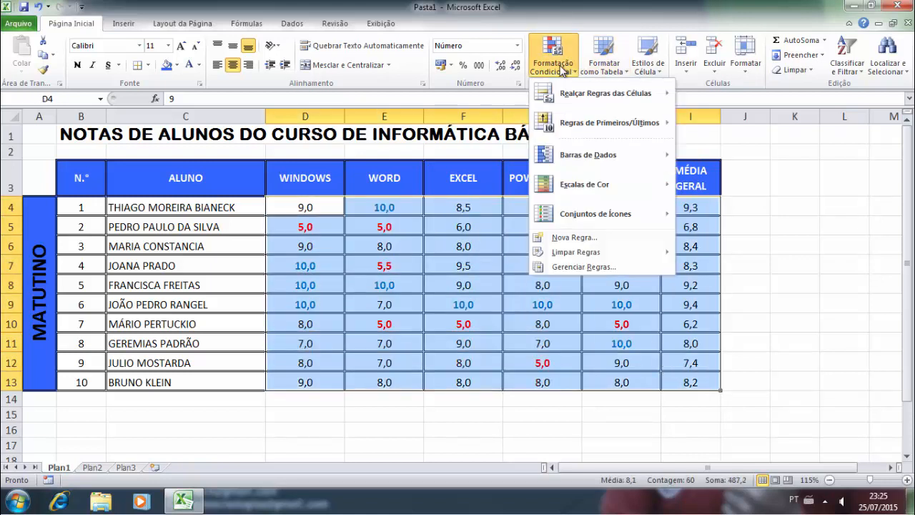
pyautogui.click(581, 267)
pyautogui.click(551, 140)
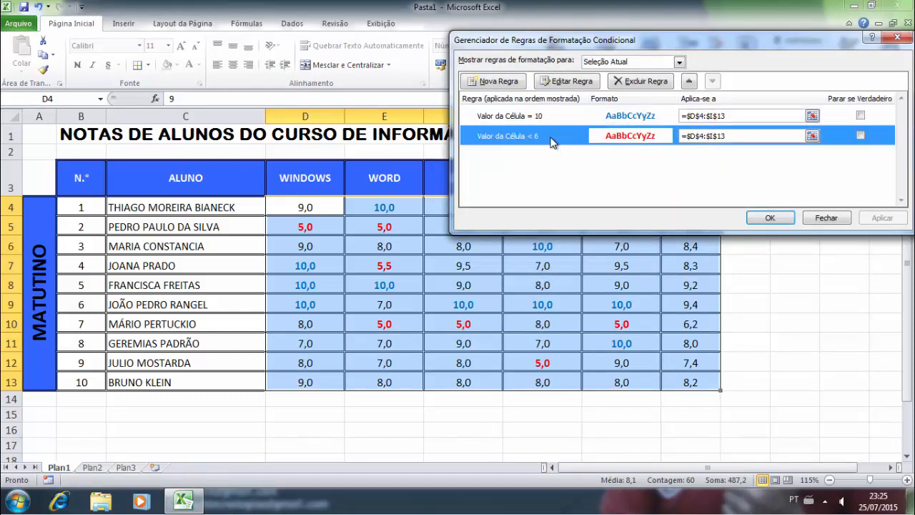
pyautogui.click(580, 81)
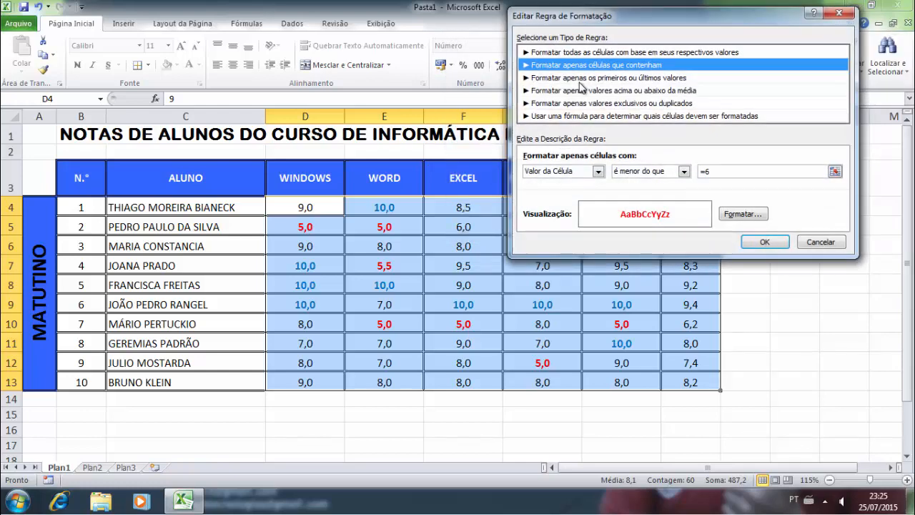
# - Add a peach background fill to the below-6 rule and apply it
pyautogui.click(748, 216)
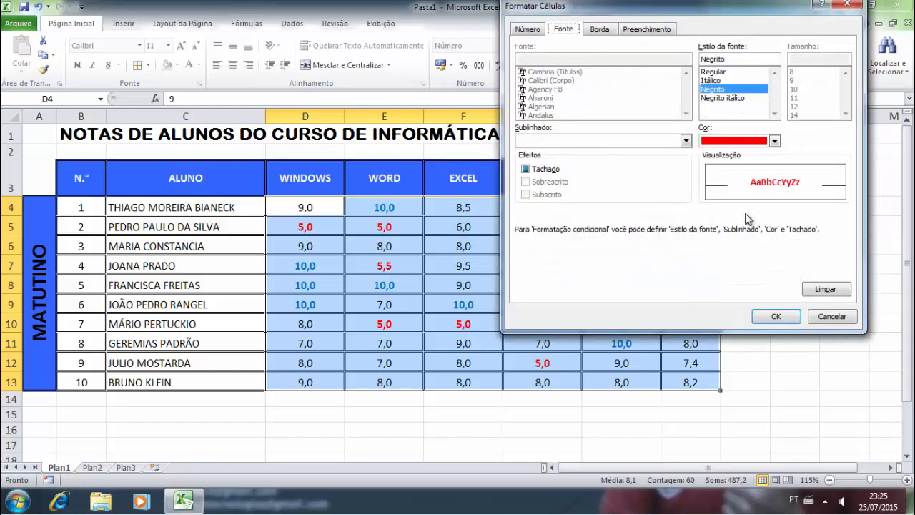
pyautogui.click(599, 31)
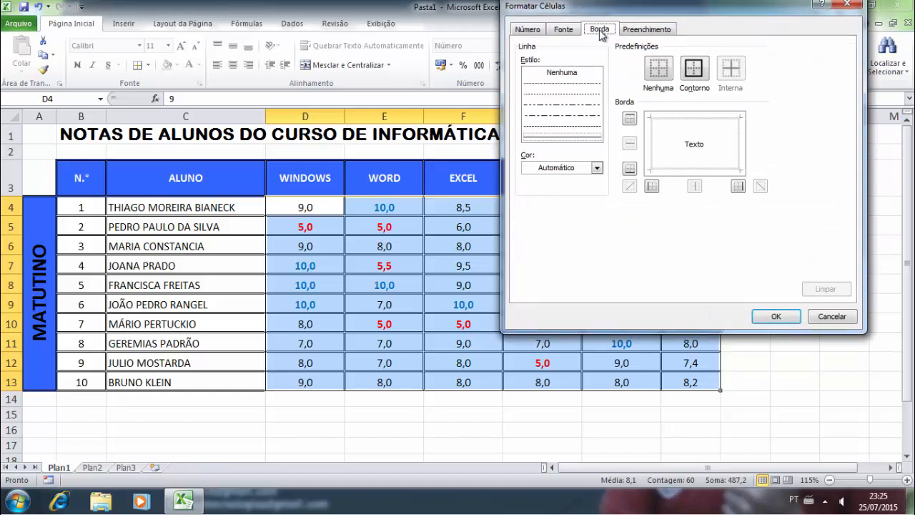
pyautogui.click(633, 32)
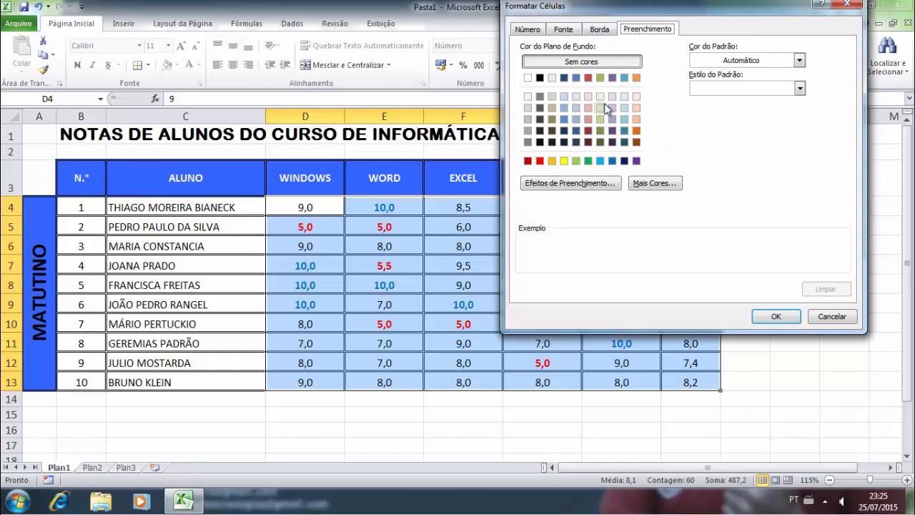
pyautogui.click(636, 119)
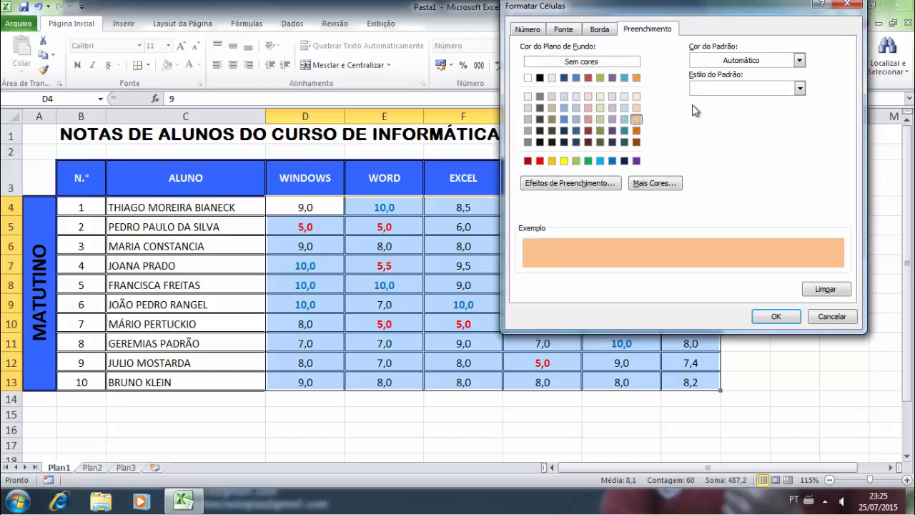
pyautogui.click(762, 315)
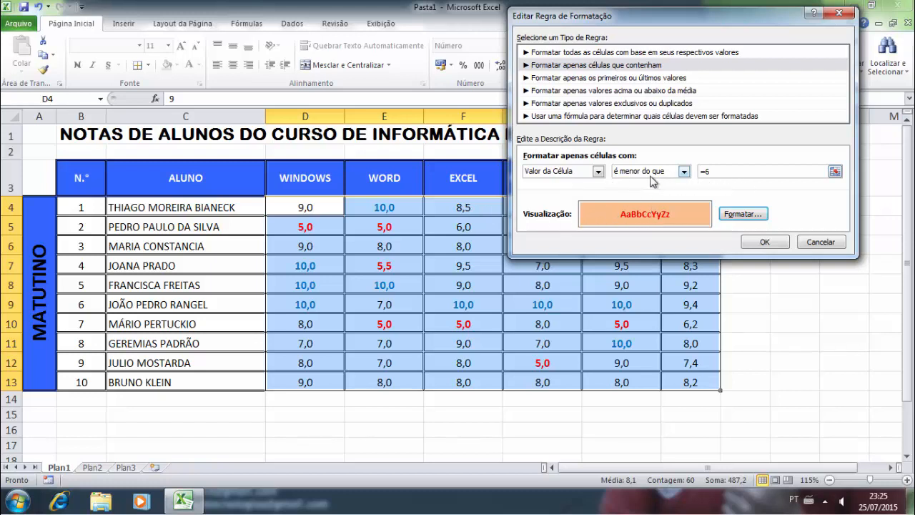
pyautogui.click(763, 243)
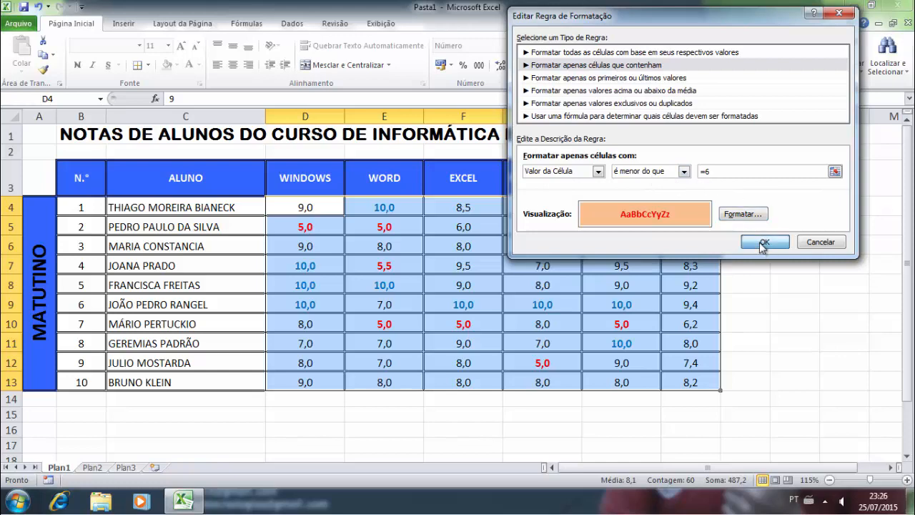
pyautogui.click(877, 218)
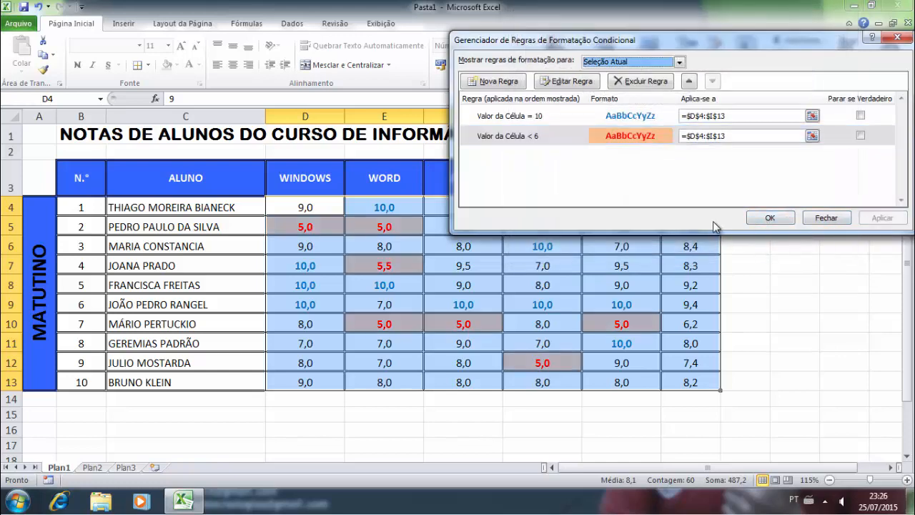
pyautogui.click(770, 218)
pyautogui.click(468, 309)
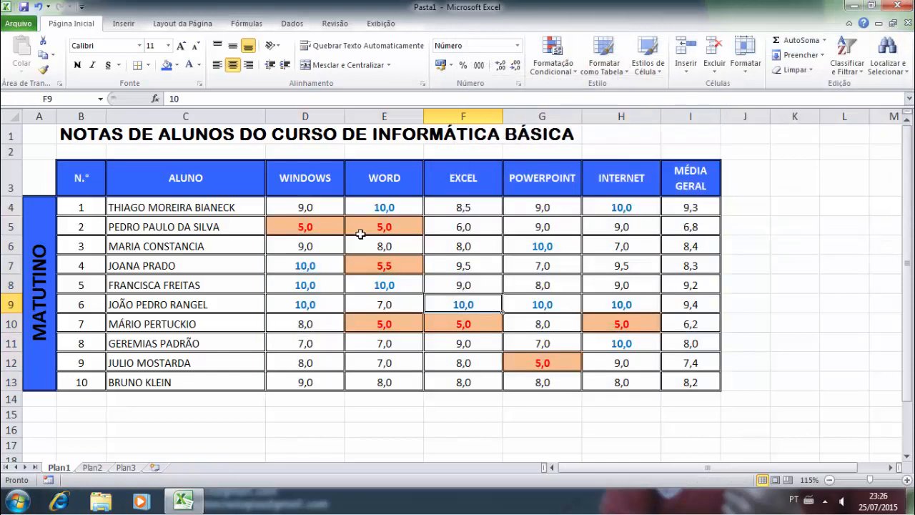
# - Select D4:I13 and open the equals-10 rule for editing in Manage Rules
pyautogui.moveTo(316, 209); pyautogui.dragTo(664, 376)
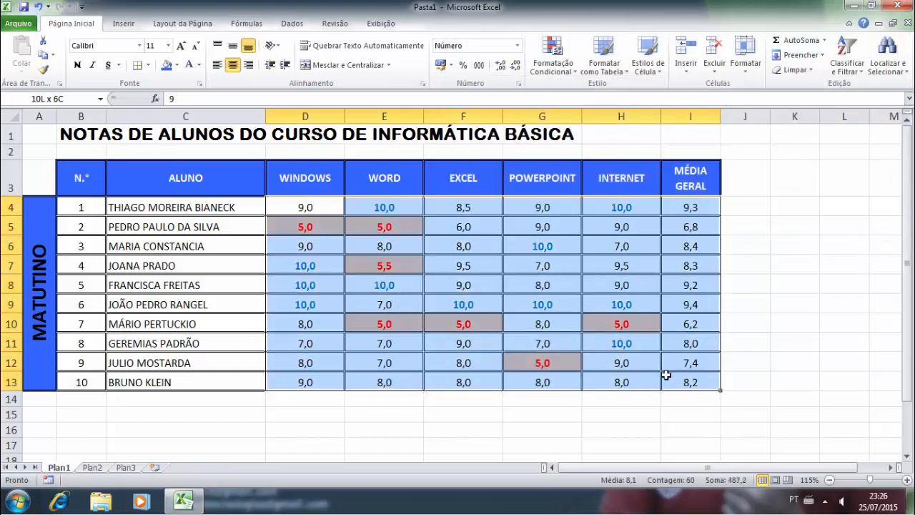
pyautogui.click(552, 56)
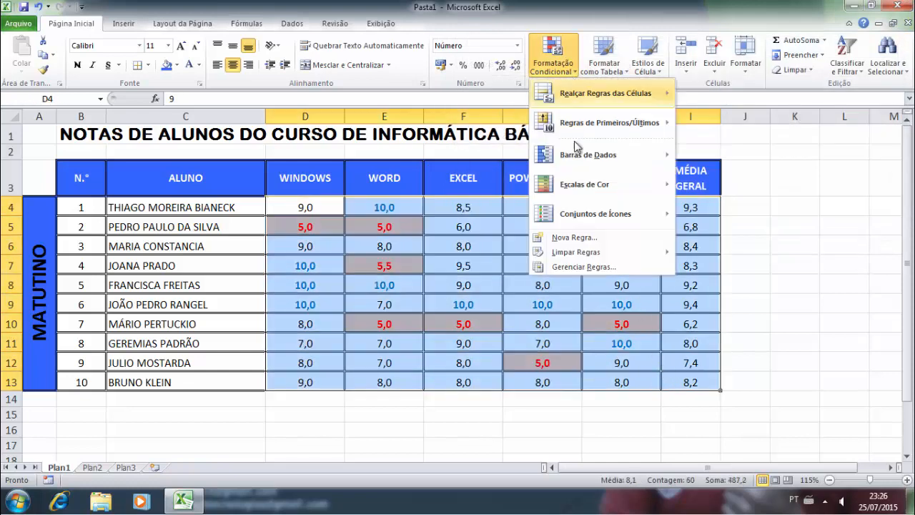
pyautogui.click(599, 266)
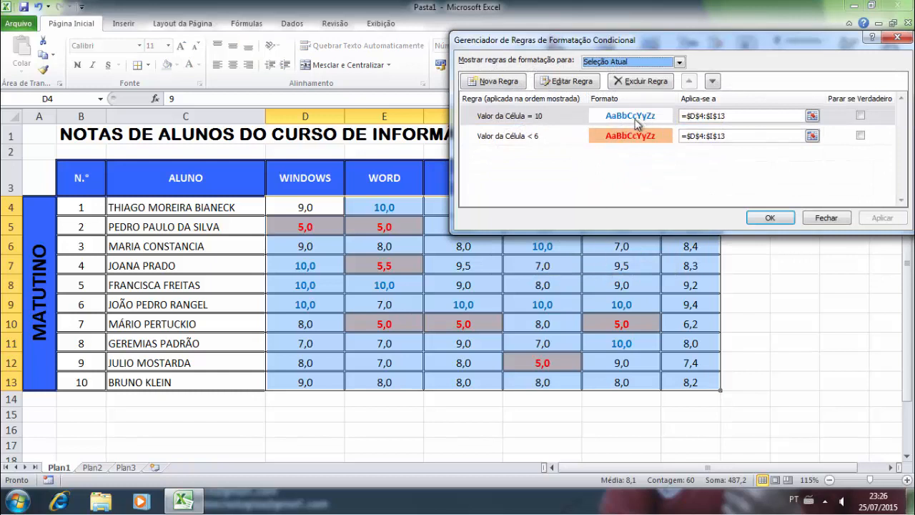
pyautogui.click(561, 120)
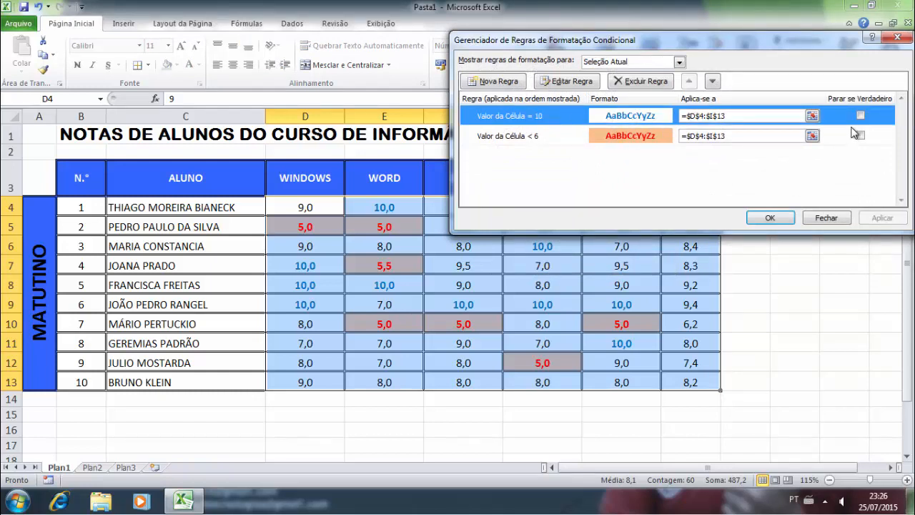
pyautogui.click(571, 82)
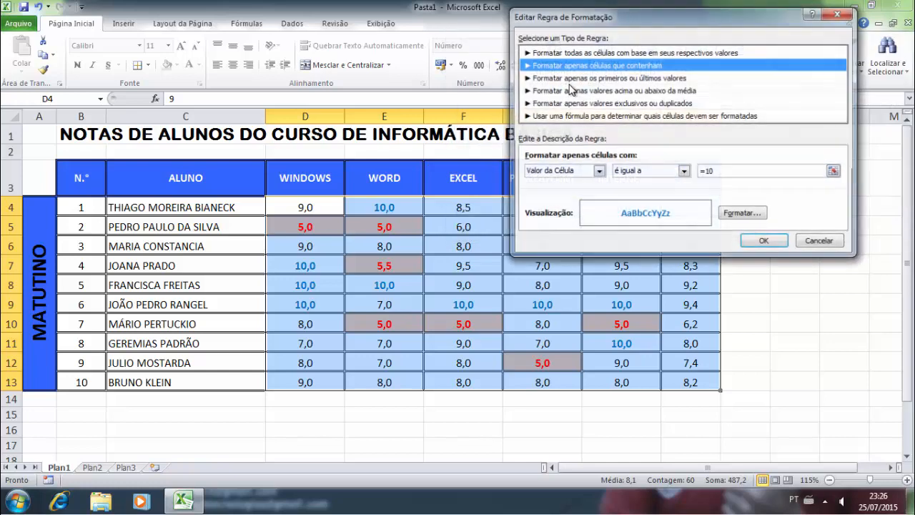
# - Add a light green background fill to the equals-10 rule and apply it
pyautogui.click(733, 219)
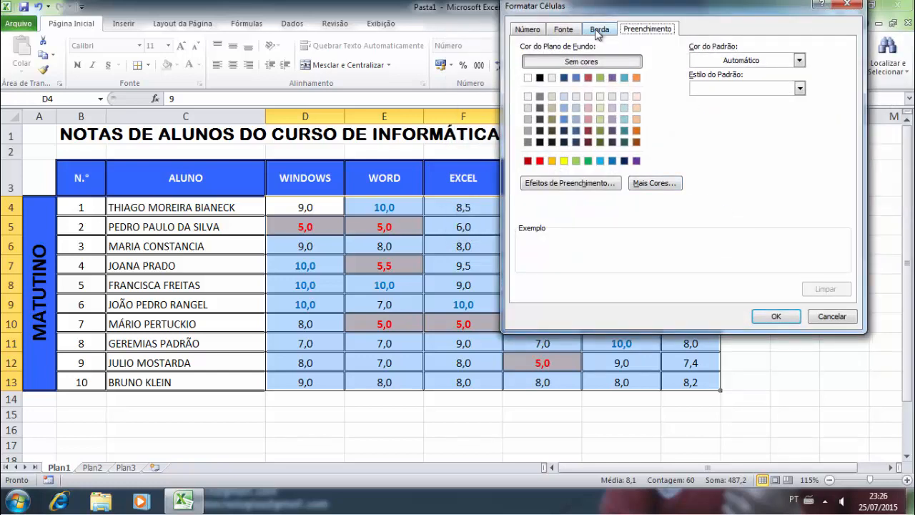
pyautogui.click(570, 30)
pyautogui.click(643, 30)
pyautogui.click(575, 160)
pyautogui.click(599, 119)
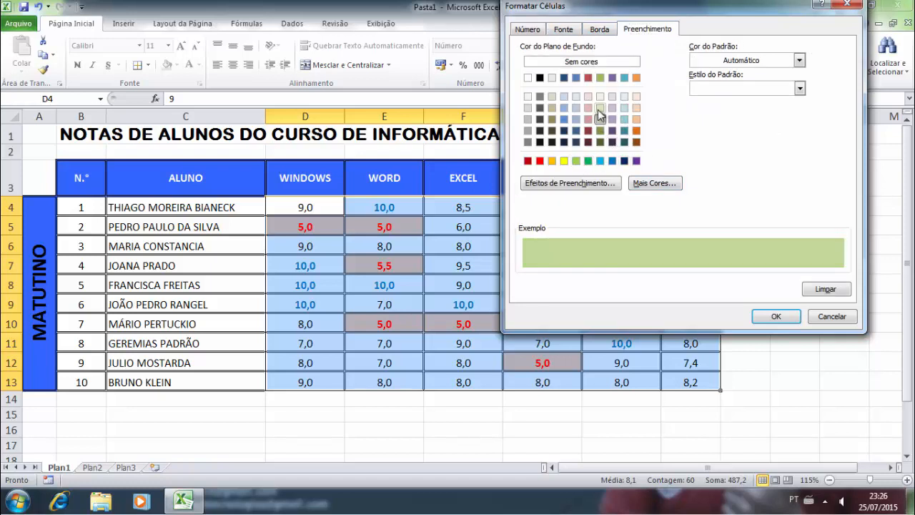
pyautogui.click(772, 318)
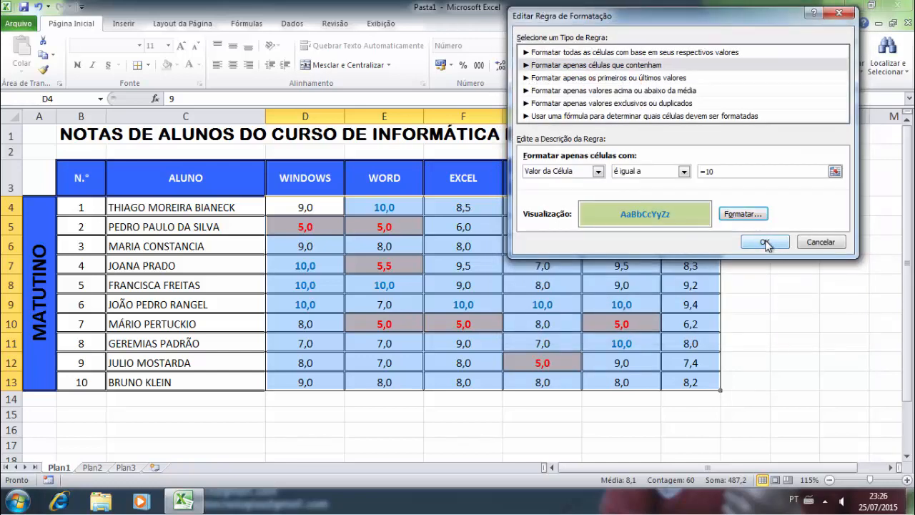
pyautogui.click(765, 243)
pyautogui.click(881, 219)
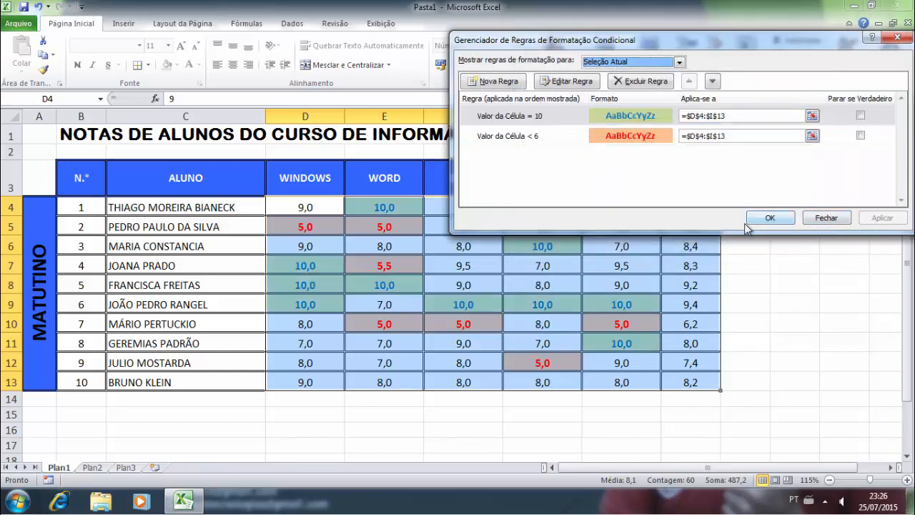
pyautogui.click(768, 218)
pyautogui.click(652, 280)
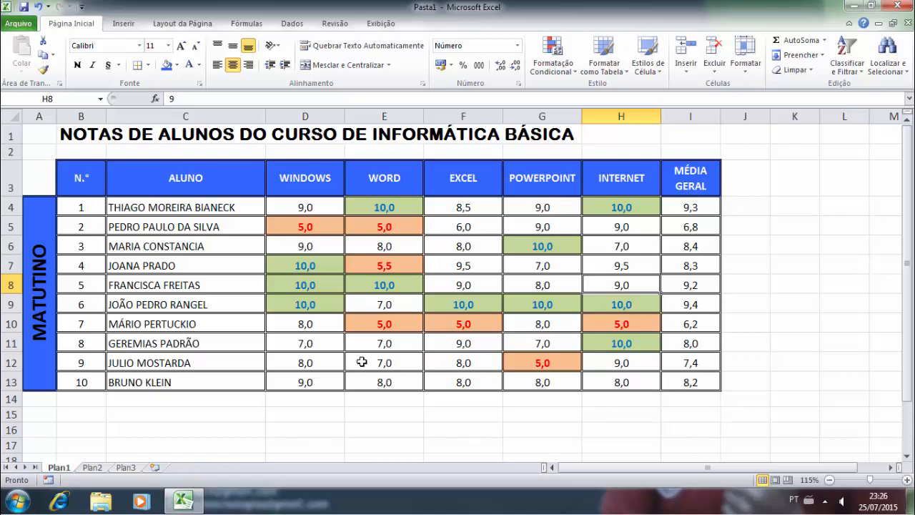
# - Change the Excel grade in F10 from 5,0 to 6
pyautogui.click(454, 326)
pyautogui.write('6')
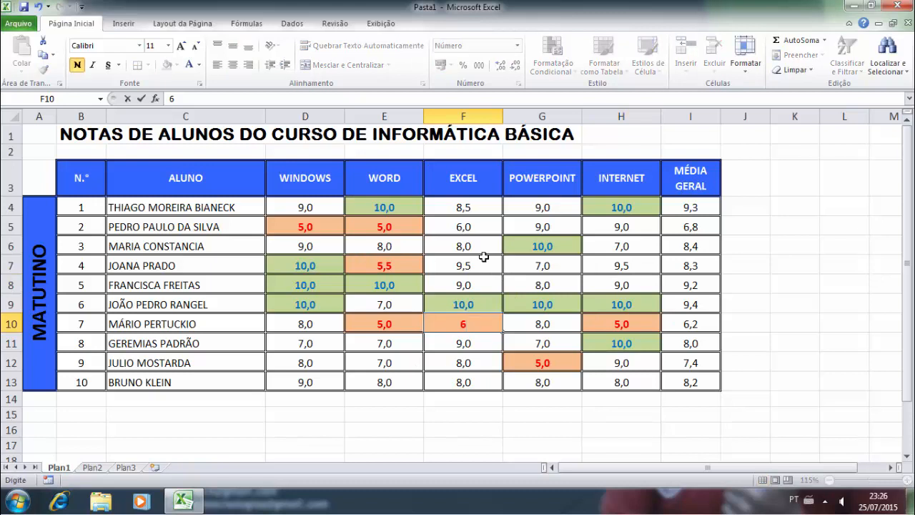
pyautogui.press('Return')
pyautogui.press('Return')
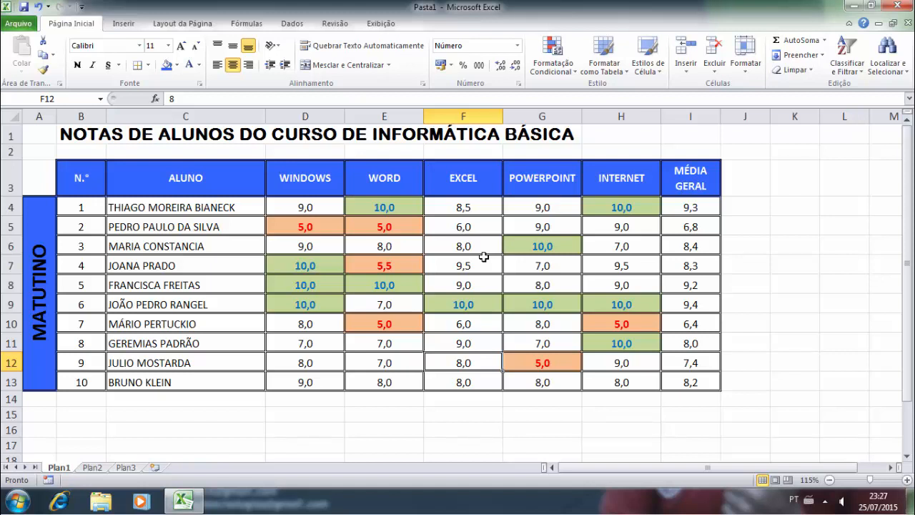
# - Select cell F6, then the student names in C4, C5 and C4 again
pyautogui.click(472, 246)
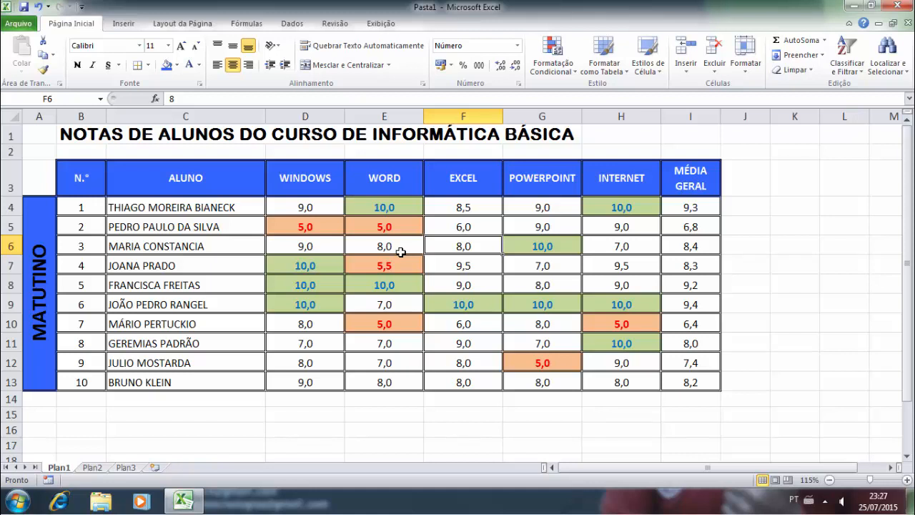
pyautogui.click(222, 209)
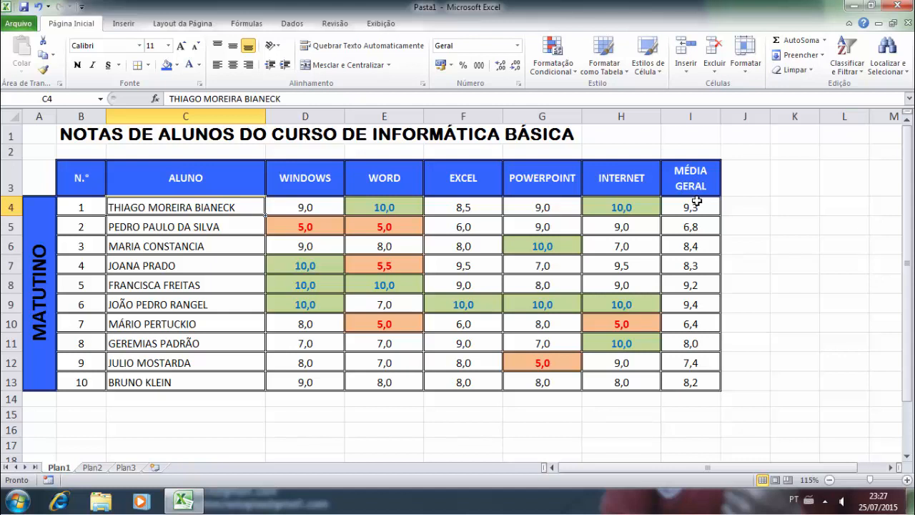
pyautogui.click(198, 229)
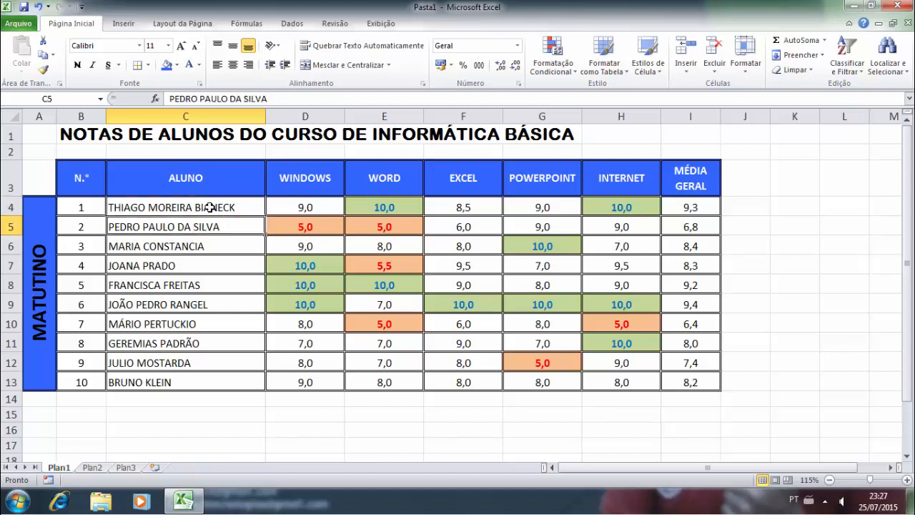
pyautogui.click(211, 206)
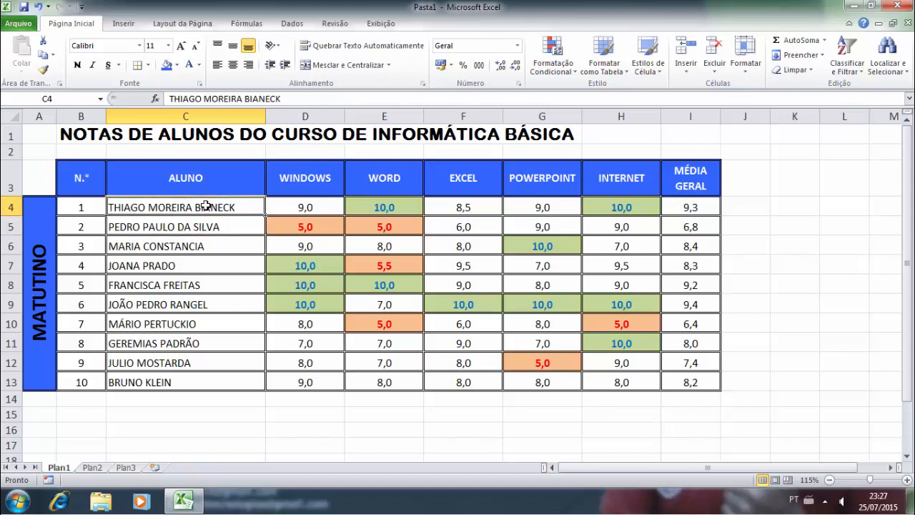
# - Start a new formula-based conditional rule using =$I4<6
pyautogui.click(560, 75)
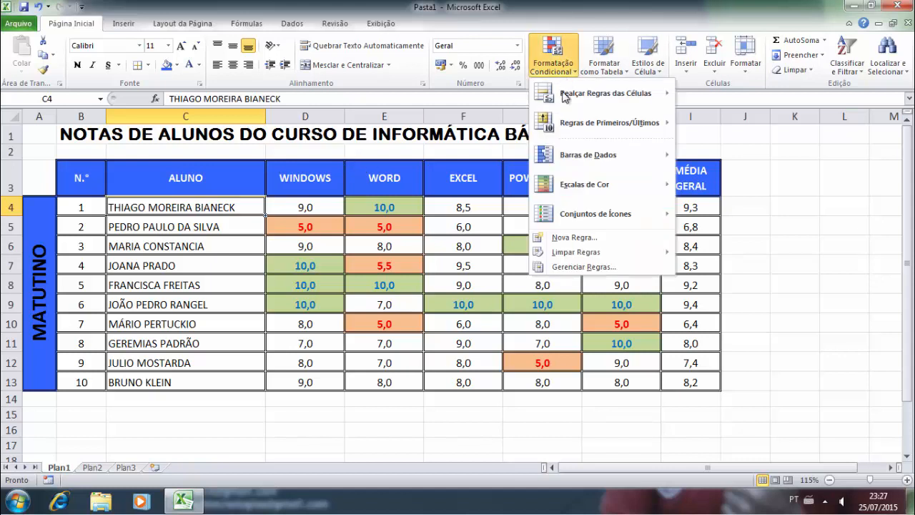
pyautogui.click(573, 238)
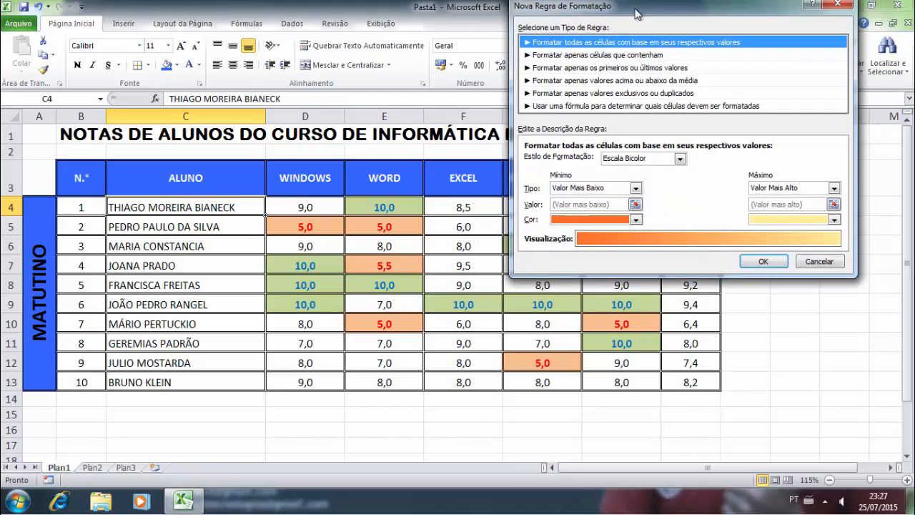
pyautogui.moveTo(635, 14); pyautogui.dragTo(351, 193)
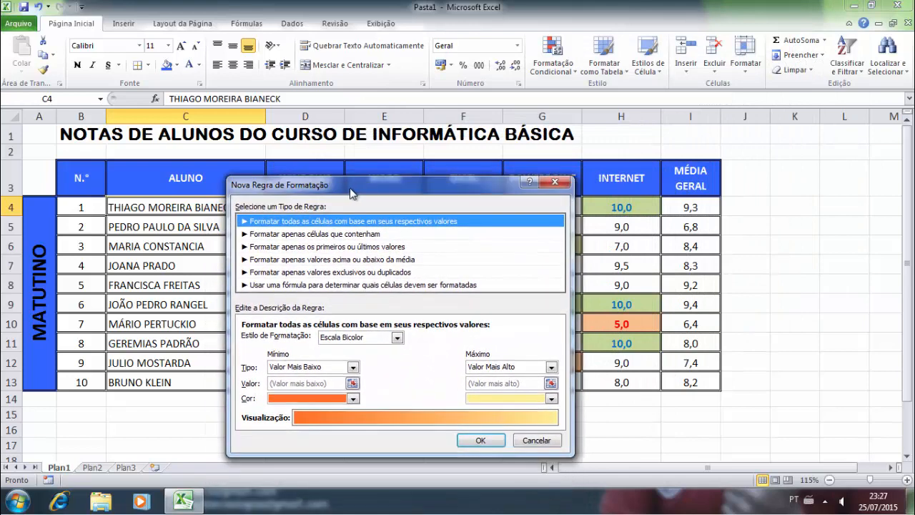
pyautogui.click(293, 285)
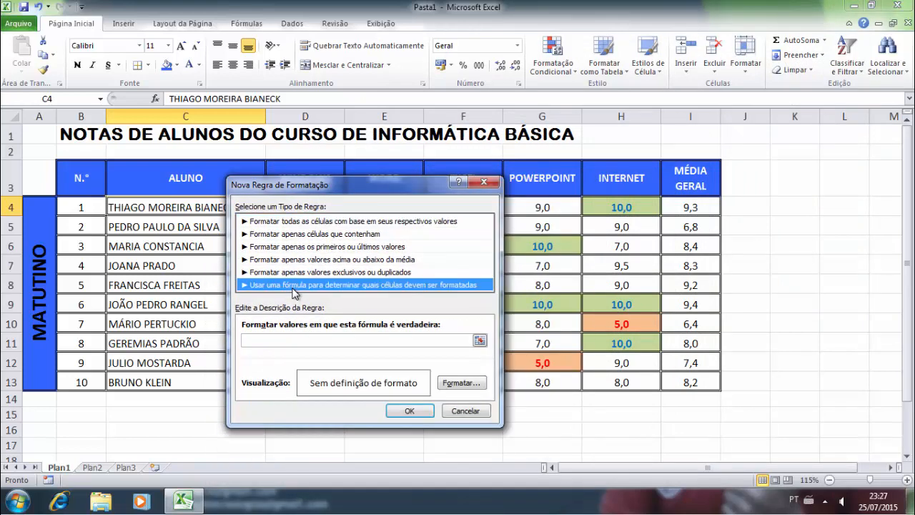
pyautogui.moveTo(353, 193); pyautogui.dragTo(447, 167)
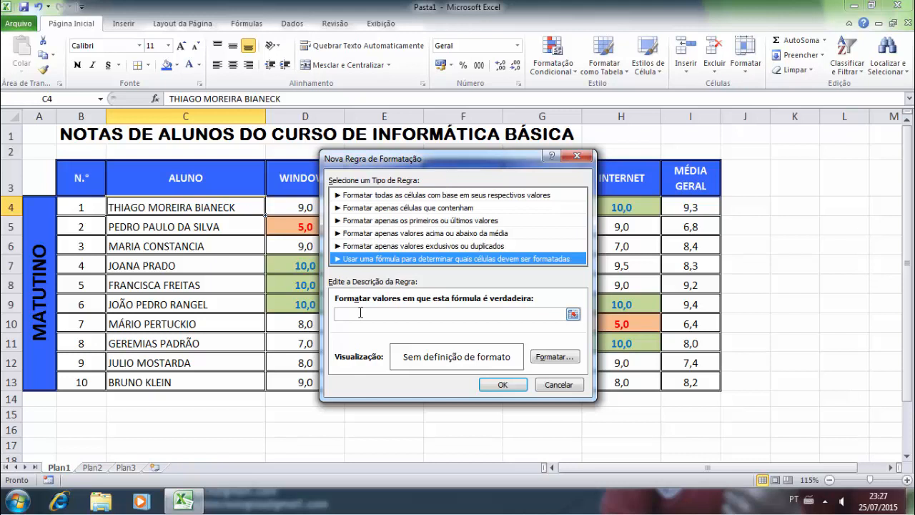
pyautogui.click(440, 316)
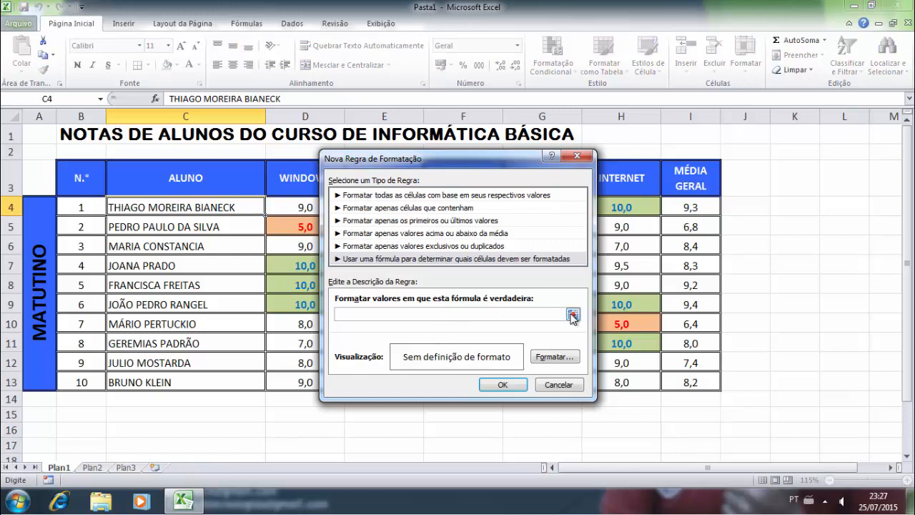
pyautogui.click(572, 315)
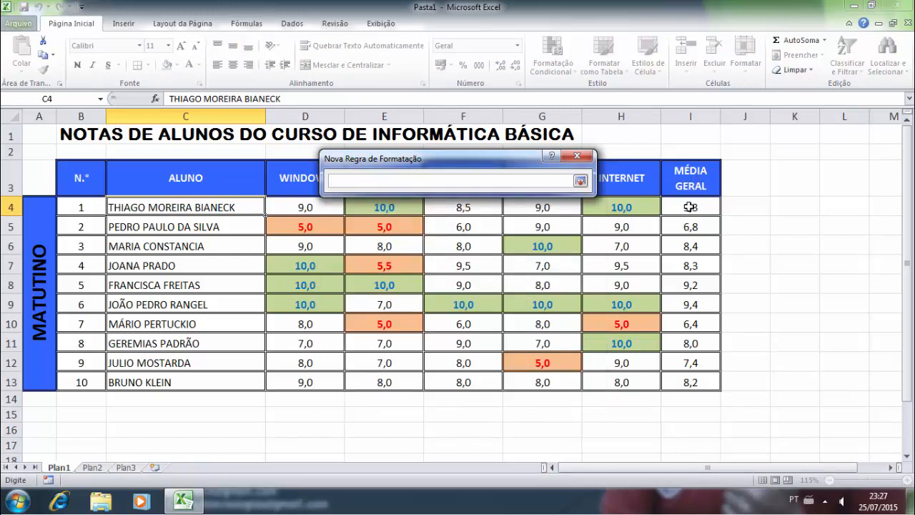
pyautogui.click(689, 207)
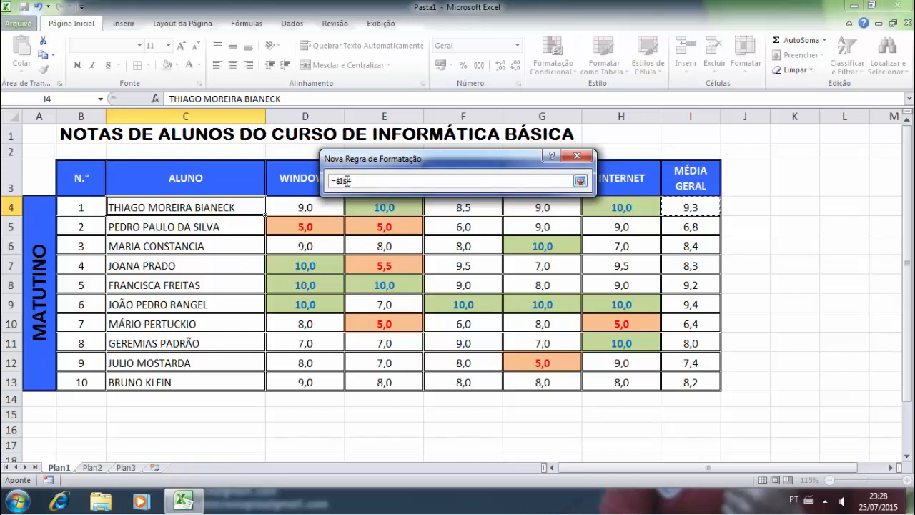
pyautogui.press('BackSpace')
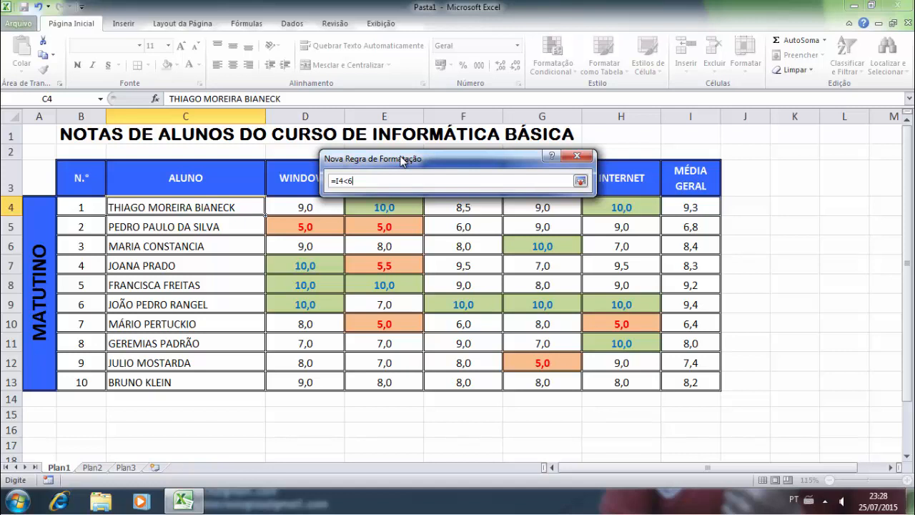
pyautogui.press('Return')
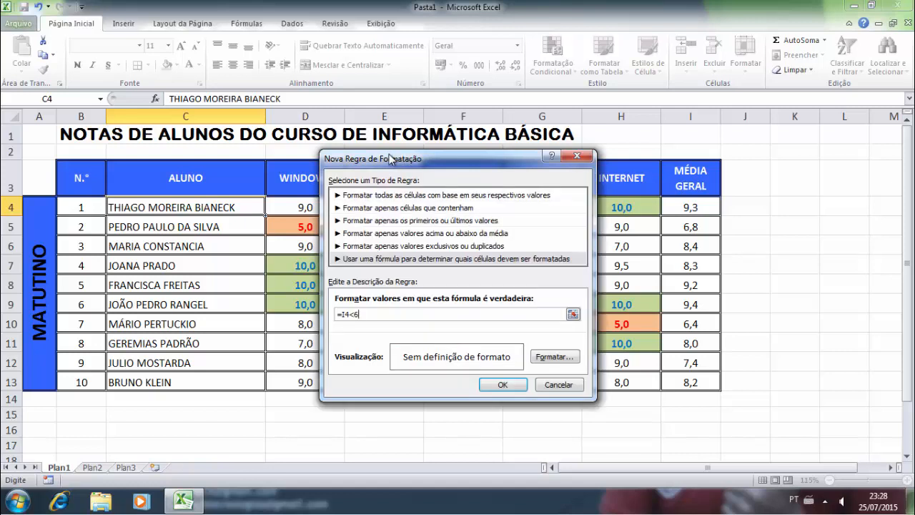
# - Set the rule's format to bold dark red font and create the rule
pyautogui.click(552, 357)
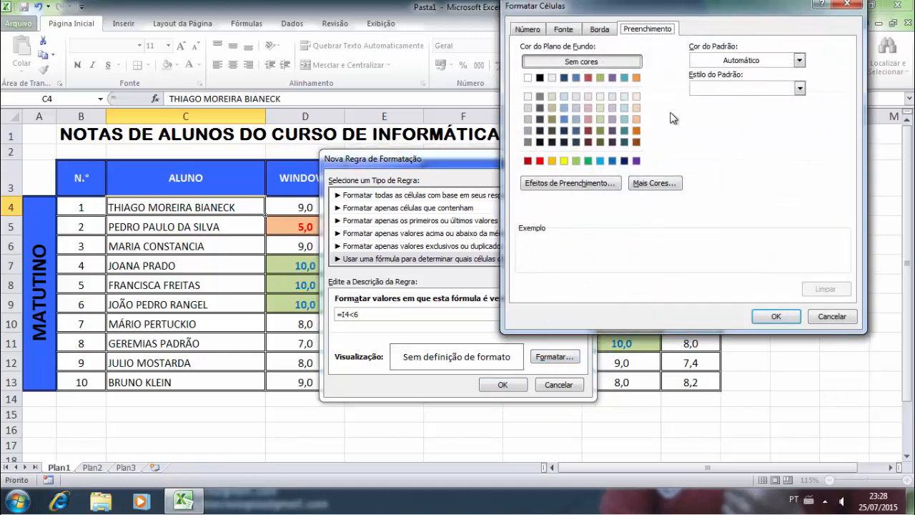
pyautogui.click(539, 161)
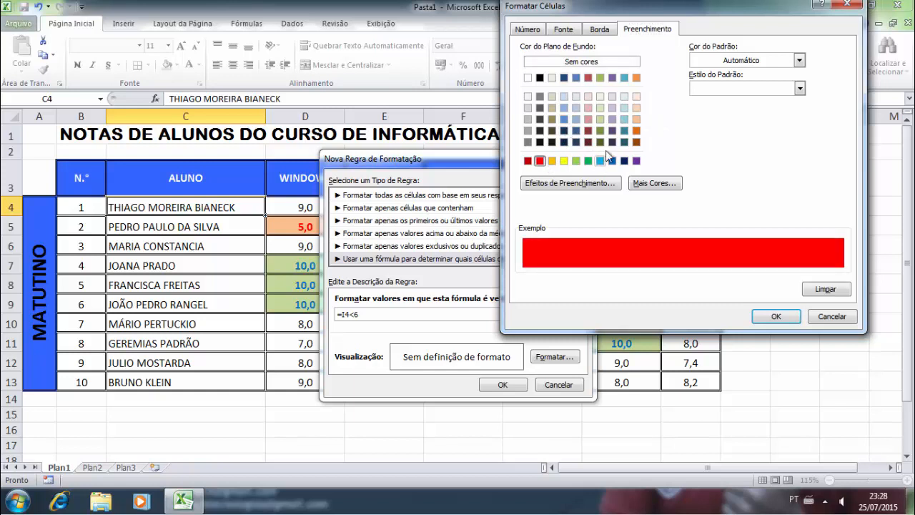
pyautogui.click(589, 64)
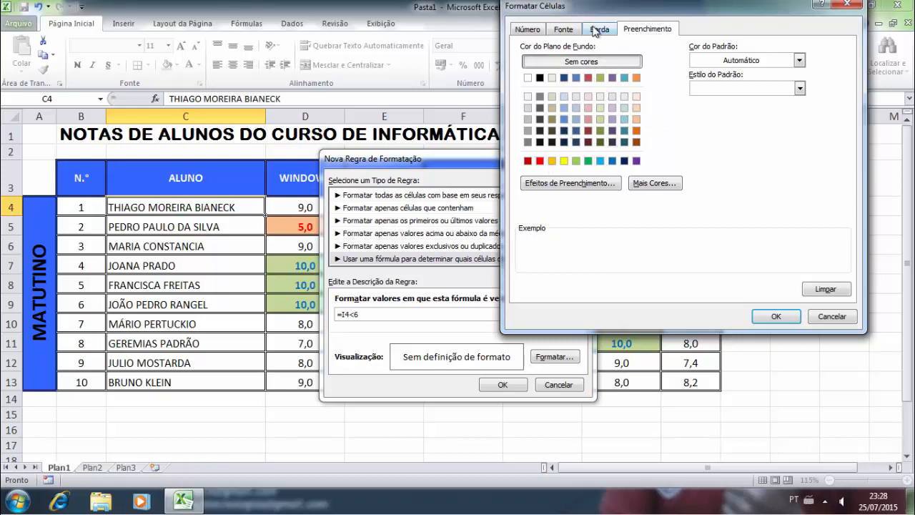
pyautogui.click(533, 30)
pyautogui.click(563, 29)
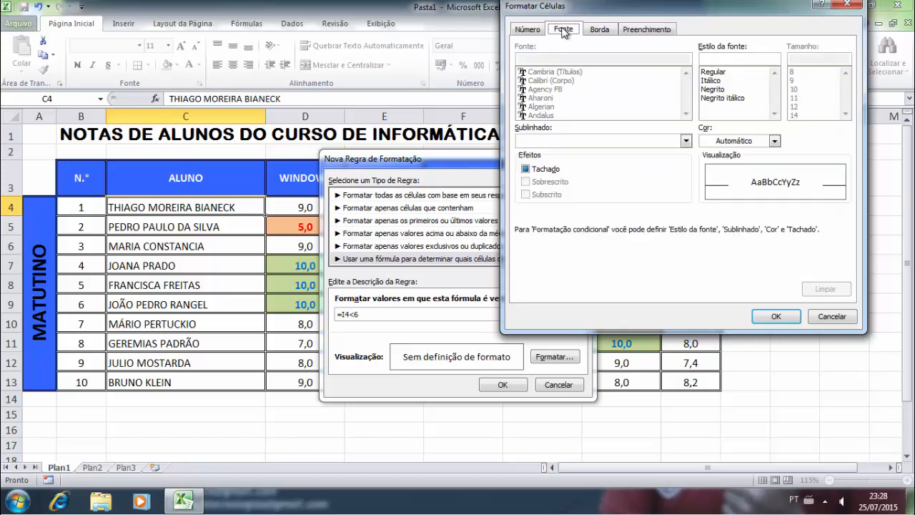
pyautogui.click(721, 89)
pyautogui.click(775, 141)
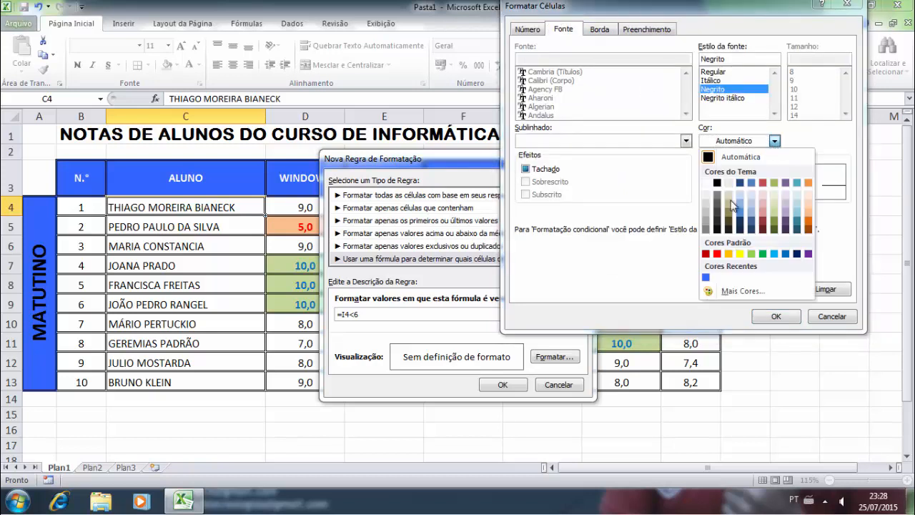
pyautogui.click(717, 253)
pyautogui.click(775, 141)
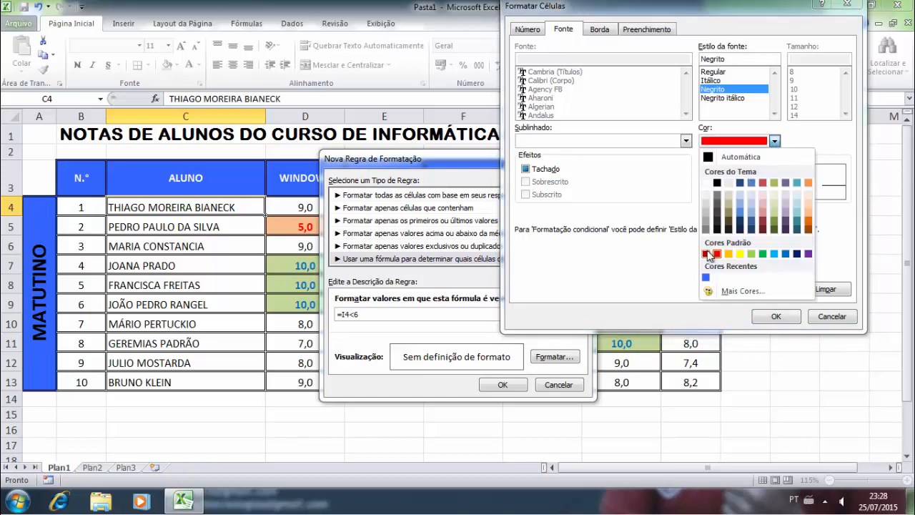
pyautogui.click(706, 253)
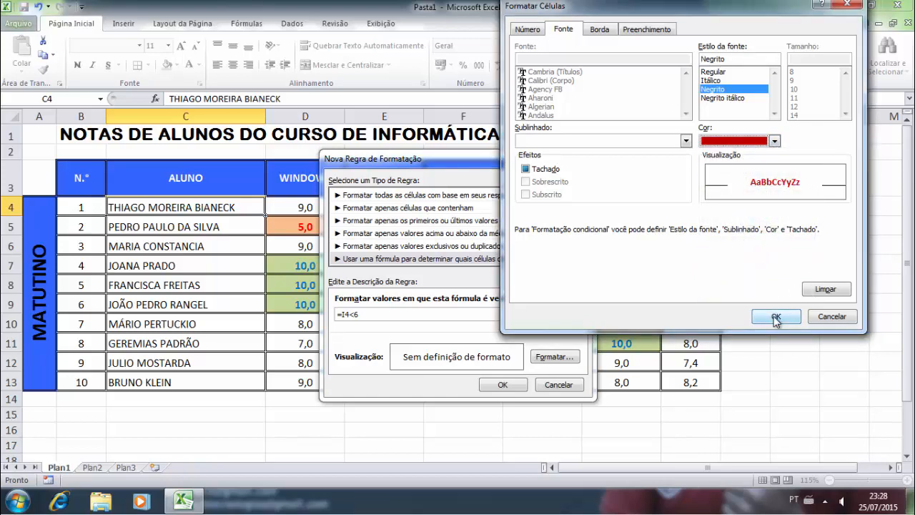
pyautogui.click(776, 318)
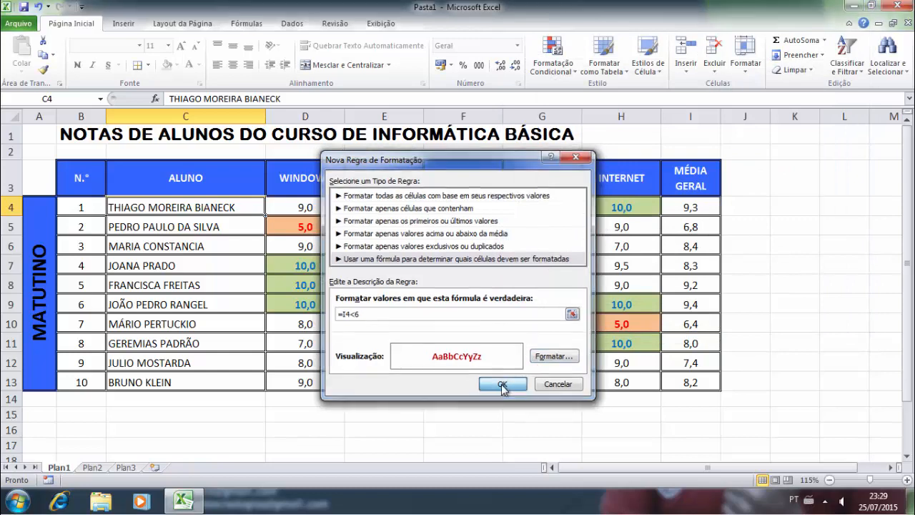
pyautogui.click(502, 385)
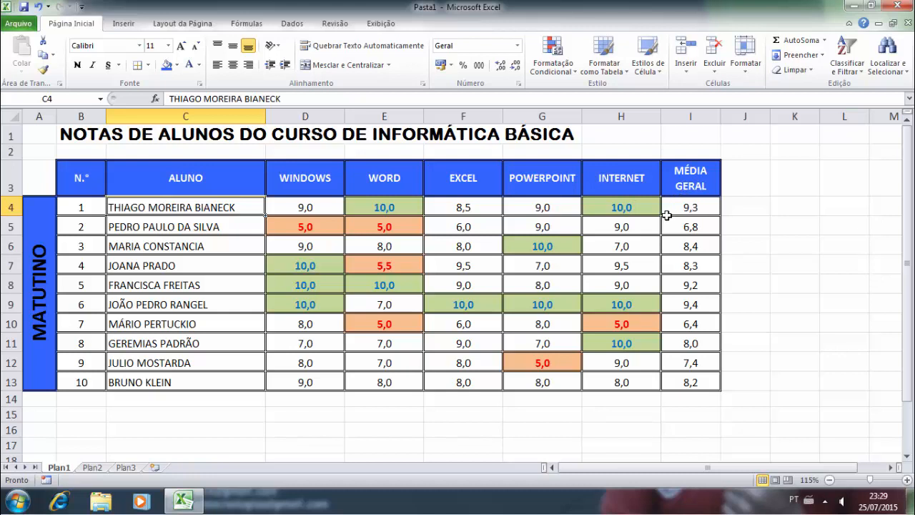
# - Enter 5 for the Windows, Word, PowerPoint, Excel and Internet grades in row 4
pyautogui.click(312, 209)
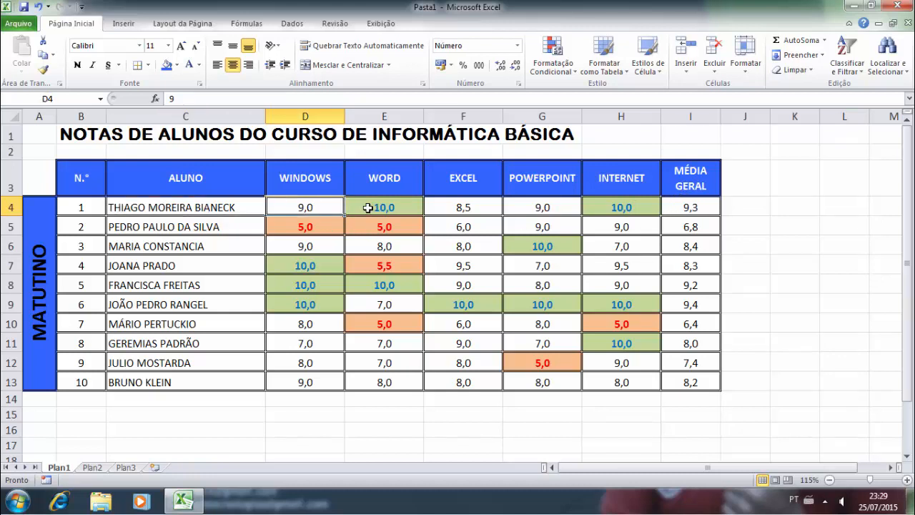
pyautogui.write('5')
pyautogui.press('Tab')
pyautogui.press('Tab')
pyautogui.click(367, 207)
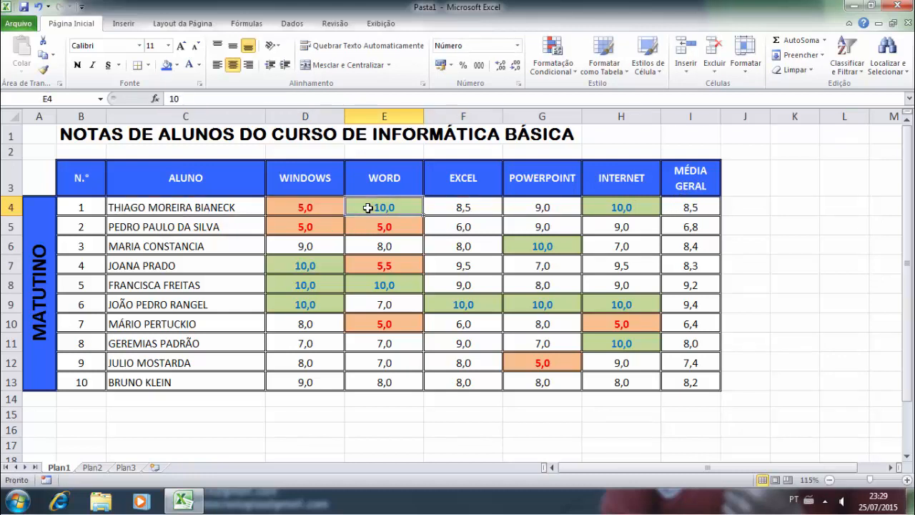
pyautogui.write('5')
pyautogui.press('Tab')
pyautogui.press('Tab')
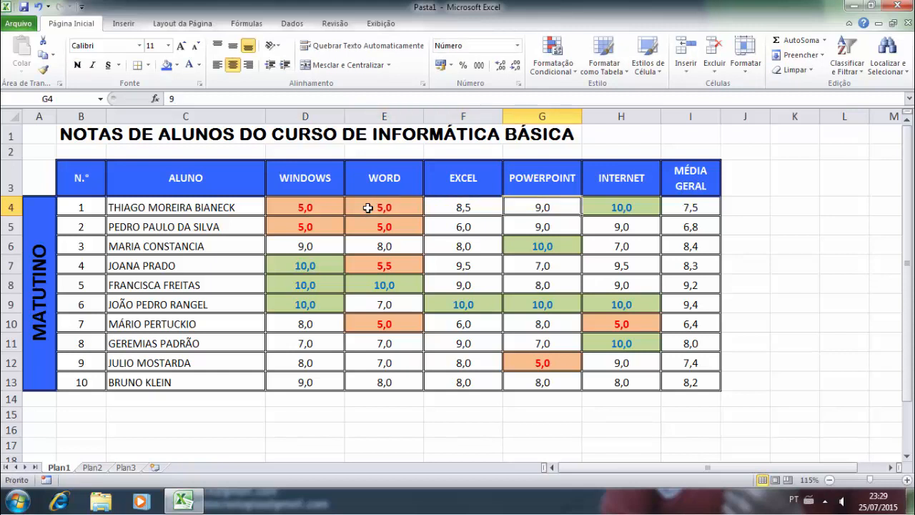
pyautogui.write('5')
pyautogui.press('Return')
pyautogui.press('Left')
pyautogui.press('Up')
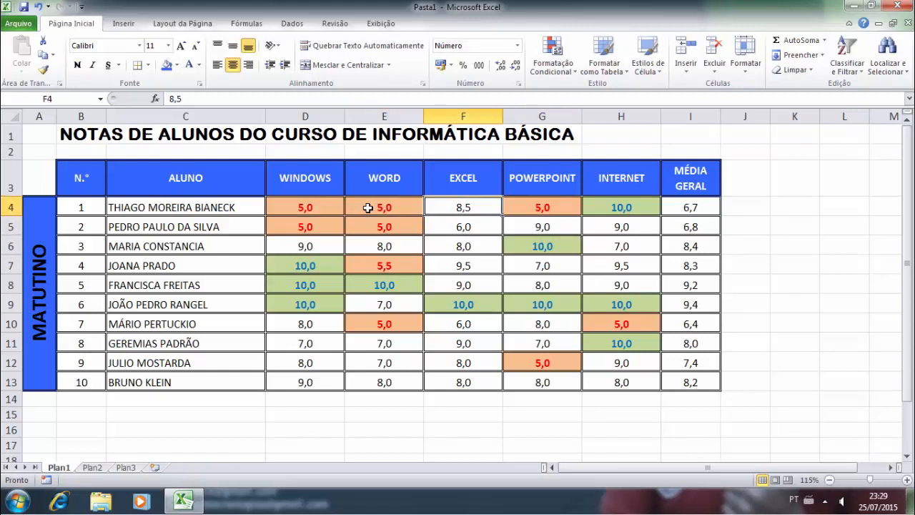
pyautogui.write('5')
pyautogui.press('Return')
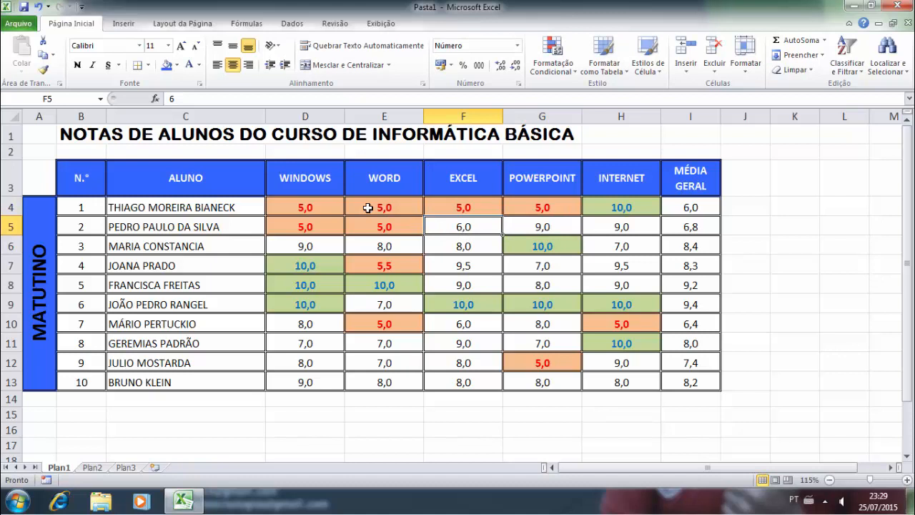
pyautogui.press('Up')
pyautogui.press('Right')
pyautogui.press('Right')
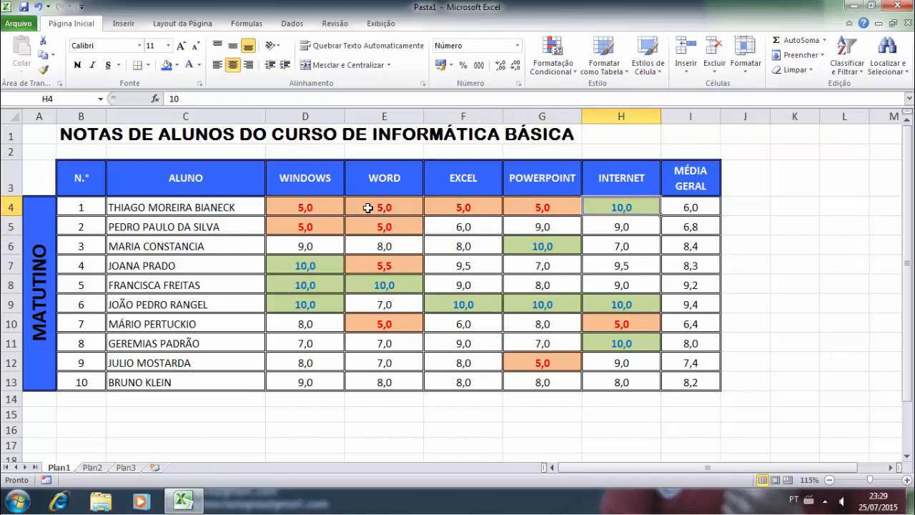
pyautogui.write('5')
pyautogui.press('Return')
# - Return to the name in C4 and check the average formula in I4
pyautogui.press('Left')
pyautogui.press('Left')
pyautogui.press('Left')
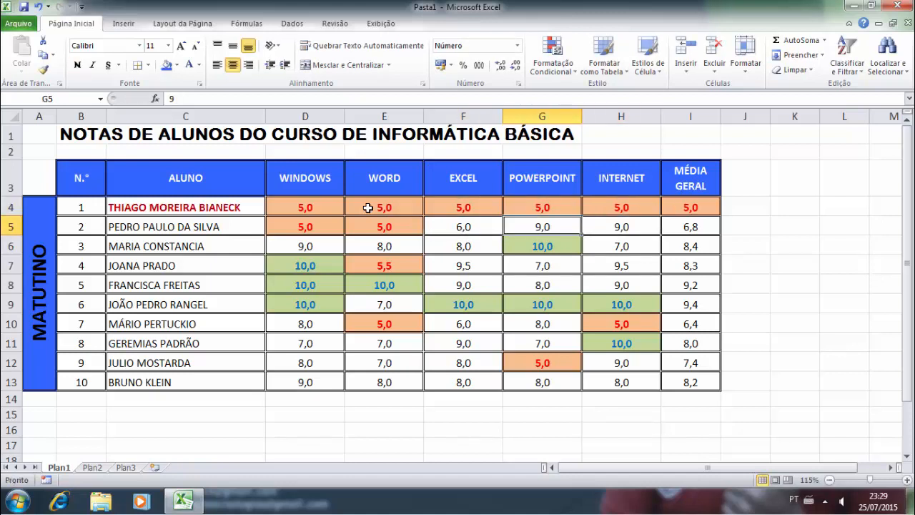
pyautogui.press('Left')
pyautogui.press('Left')
pyautogui.press('Up')
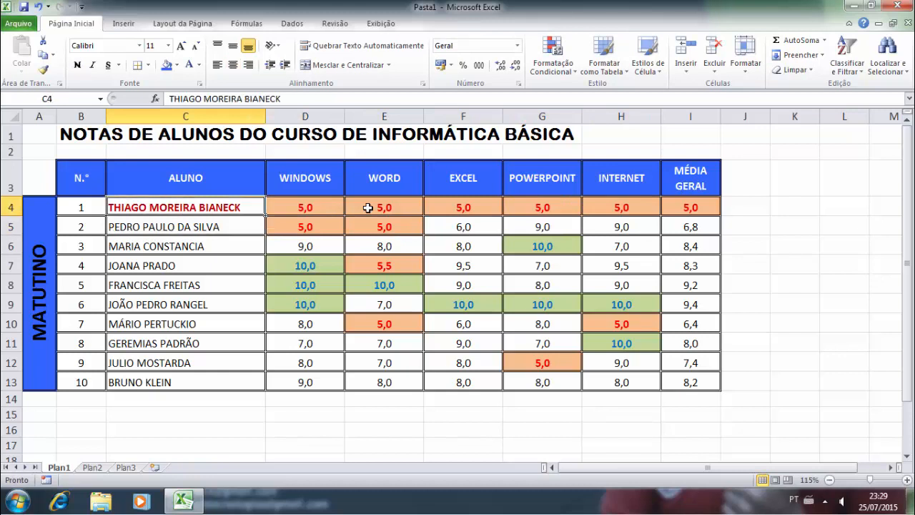
pyautogui.press('Right')
pyautogui.press('Right')
pyautogui.press('Right')
pyautogui.press('Right')
pyautogui.press('Right')
pyautogui.press('Right')
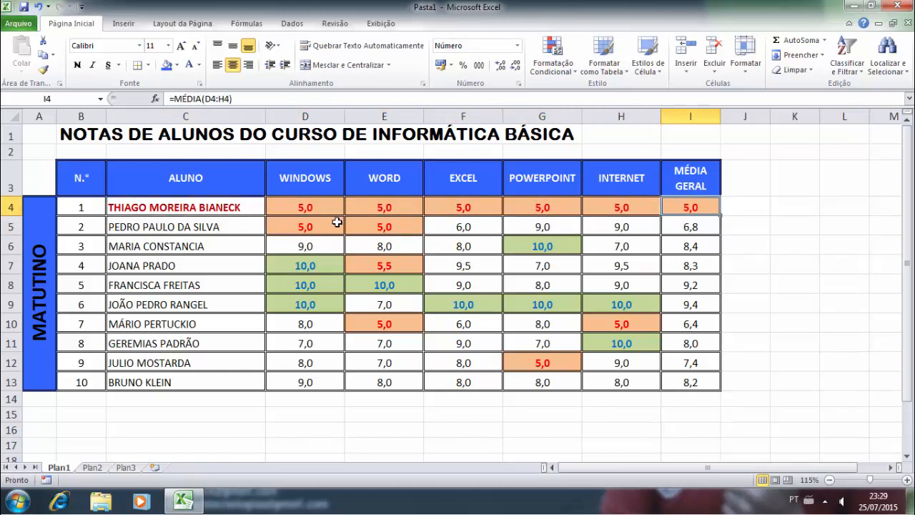
# - Undo an accidental fill down column C, then copy the first name cell C4
pyautogui.click(203, 208)
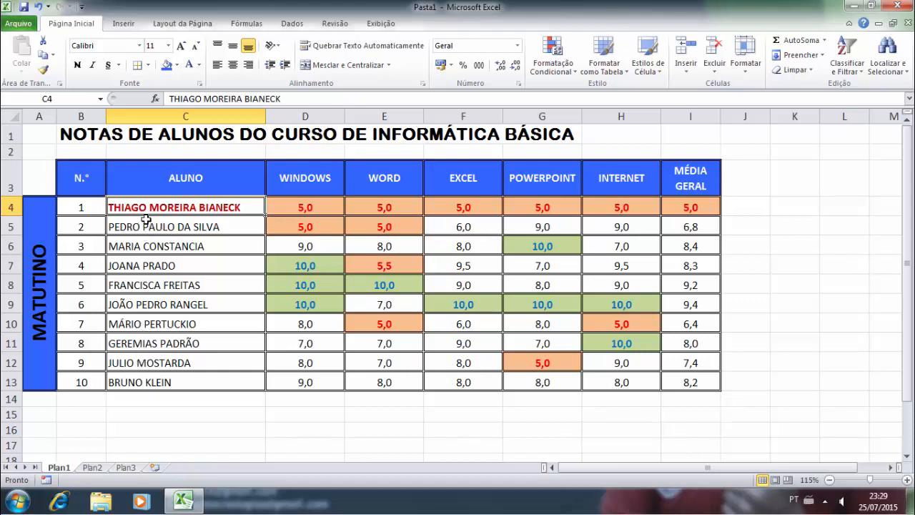
pyautogui.moveTo(266, 216); pyautogui.dragTo(264, 383)
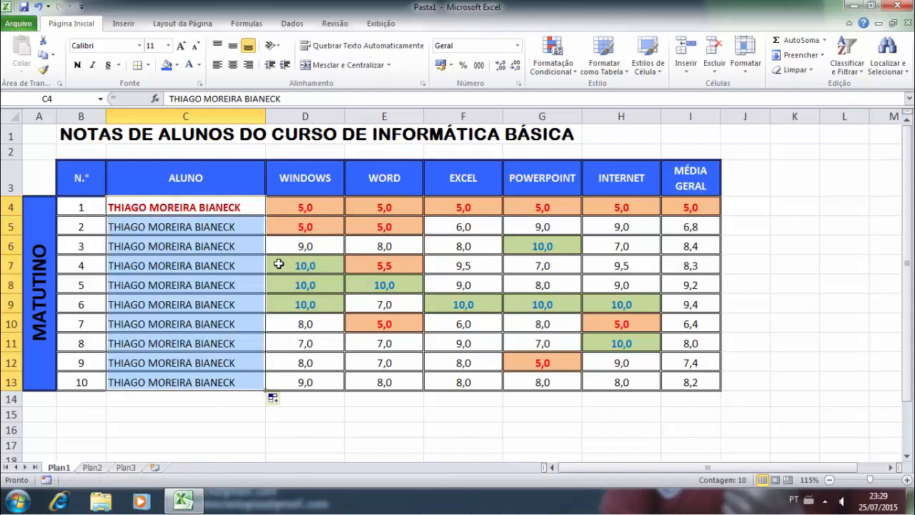
pyautogui.hotkey('ctrl', 'z')
pyautogui.click(231, 235)
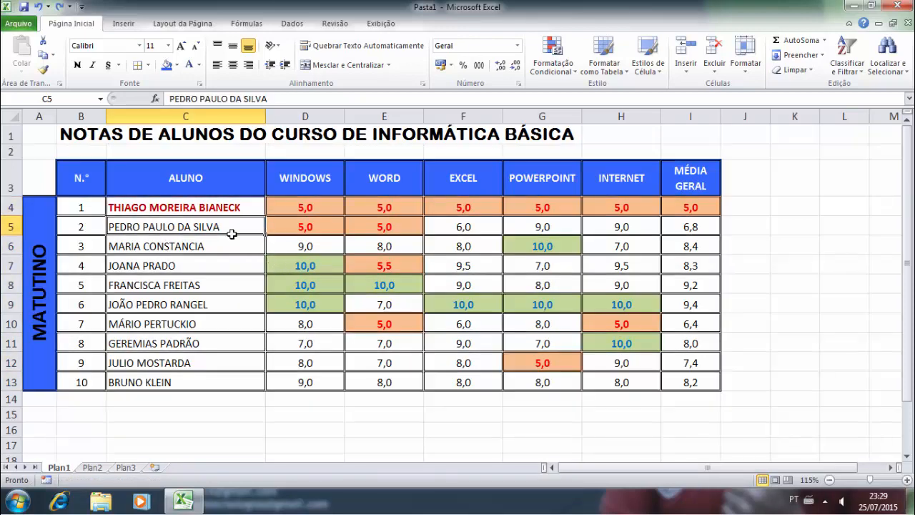
pyautogui.click(213, 208)
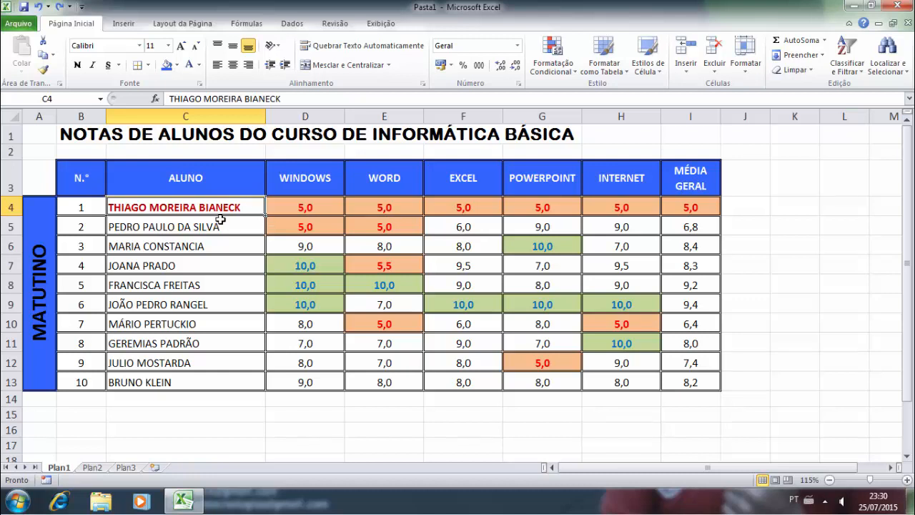
pyautogui.hotkey('ctrl', 'c')
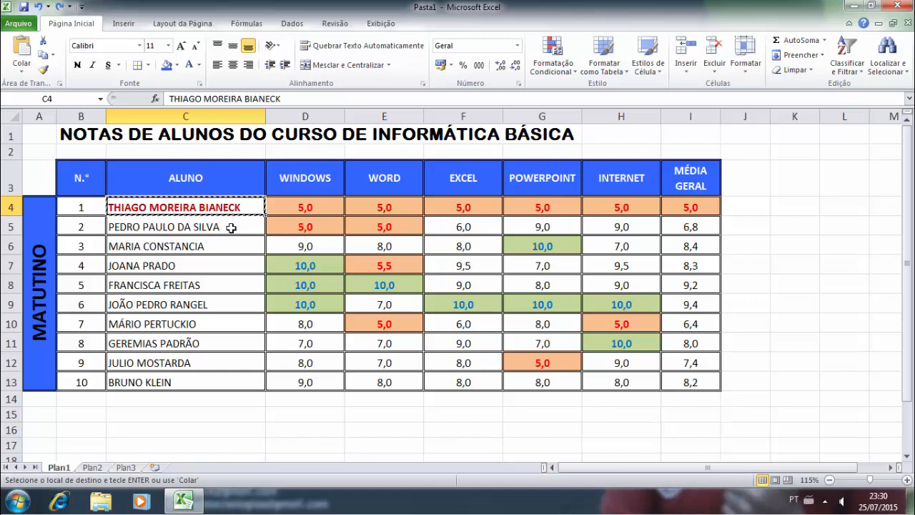
# - Paste only C4's formatting onto the student names in C5:C13
pyautogui.moveTo(168, 226); pyautogui.dragTo(173, 378)
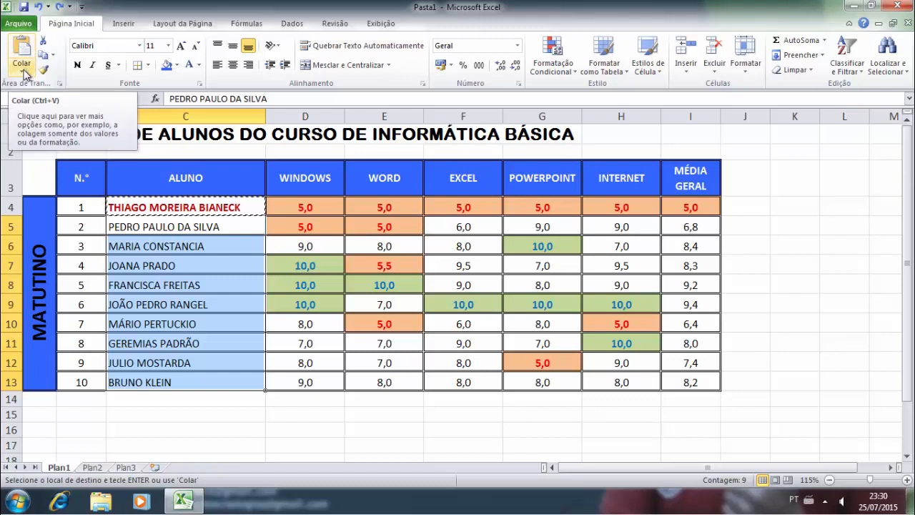
pyautogui.click(24, 72)
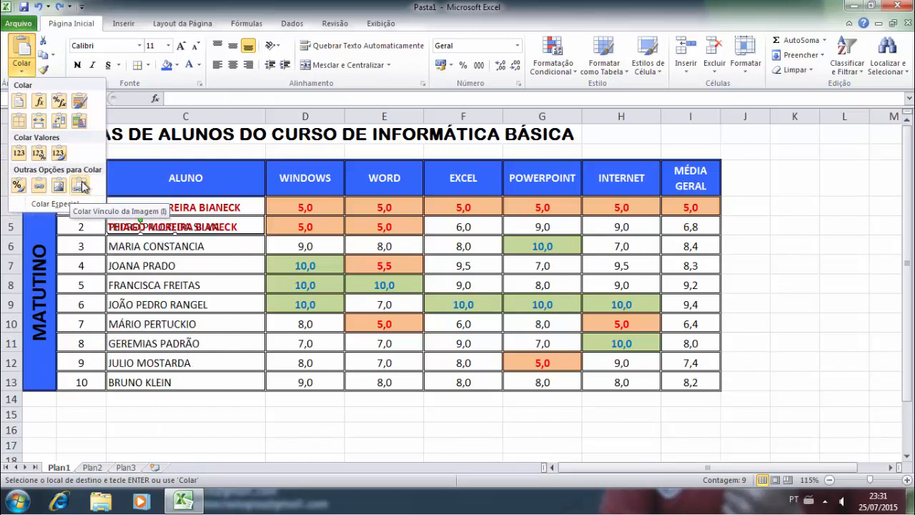
pyautogui.click(20, 184)
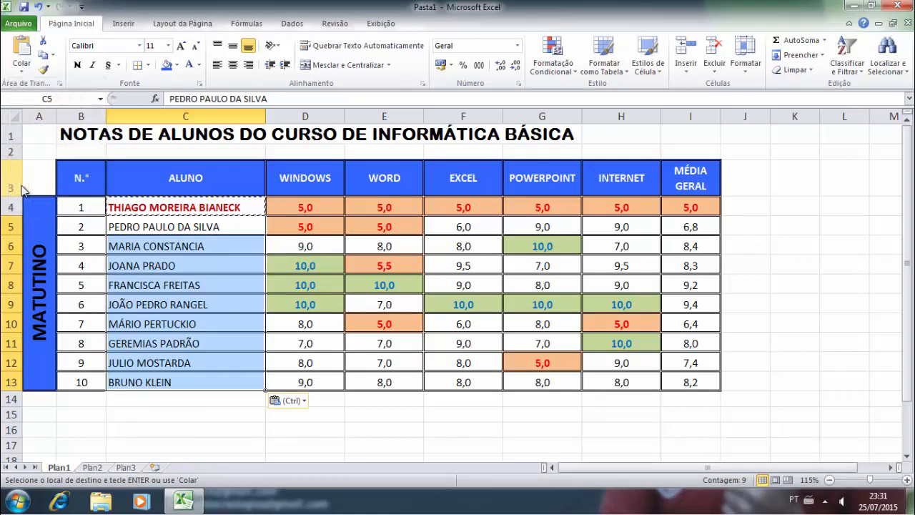
pyautogui.click(201, 256)
pyautogui.press('Escape')
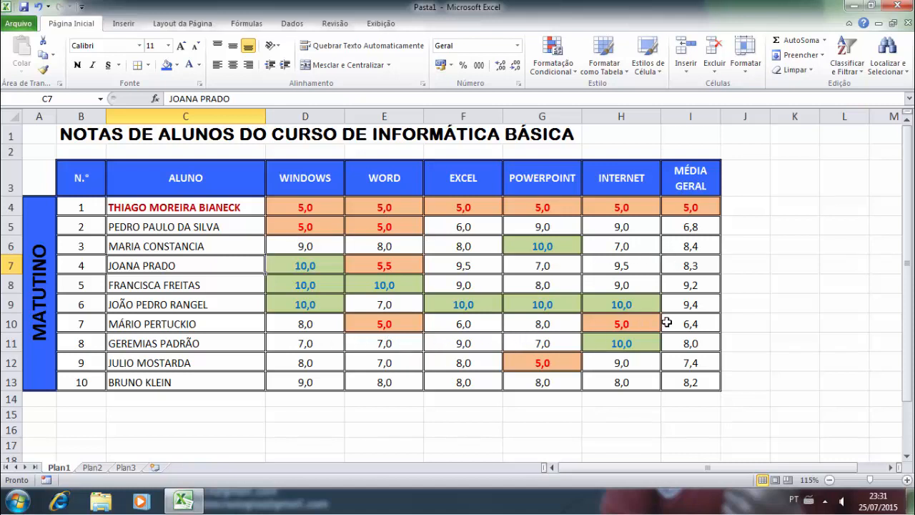
pyautogui.click(333, 338)
pyautogui.write('2')
pyautogui.press('Tab')
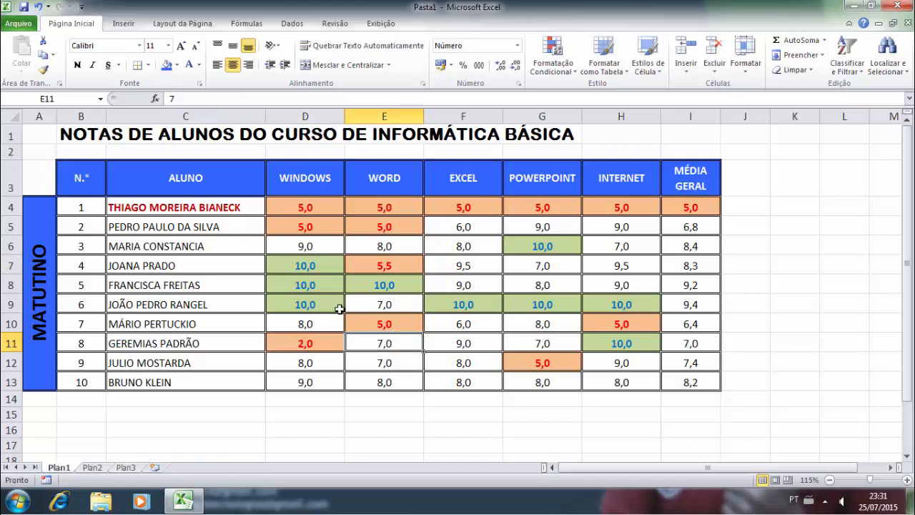
pyautogui.press('Tab')
pyautogui.write('0')
pyautogui.press('Tab')
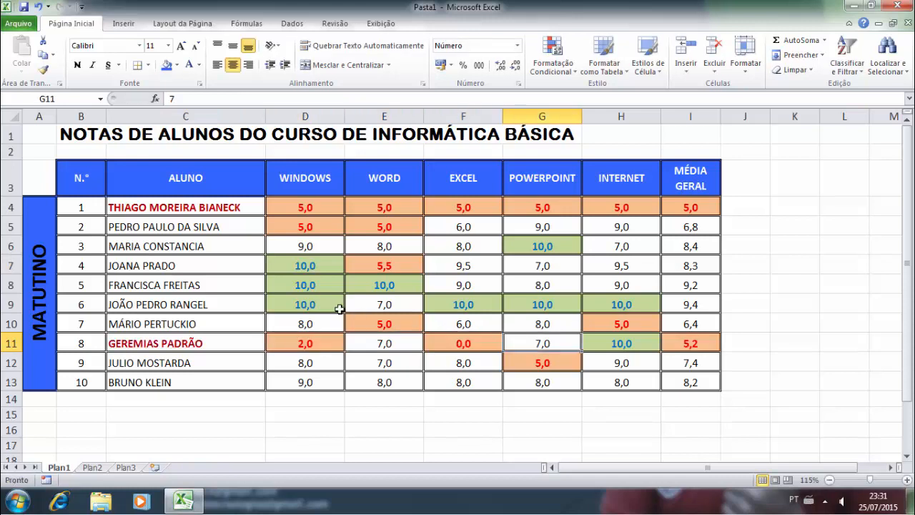
pyautogui.press('Left')
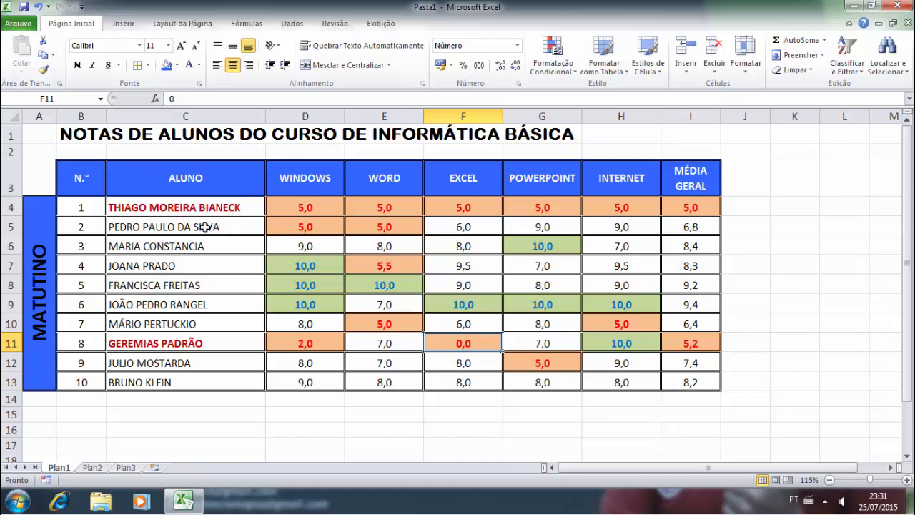
pyautogui.click(197, 207)
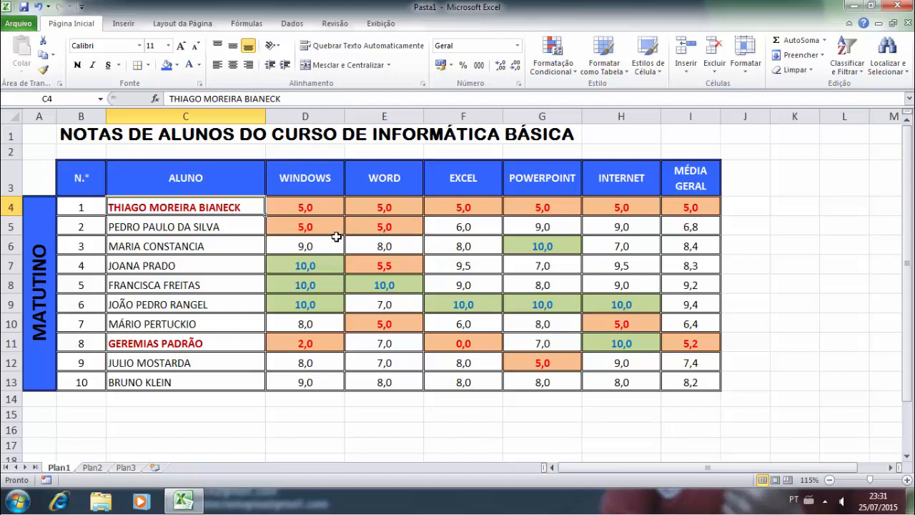
pyautogui.click(300, 248)
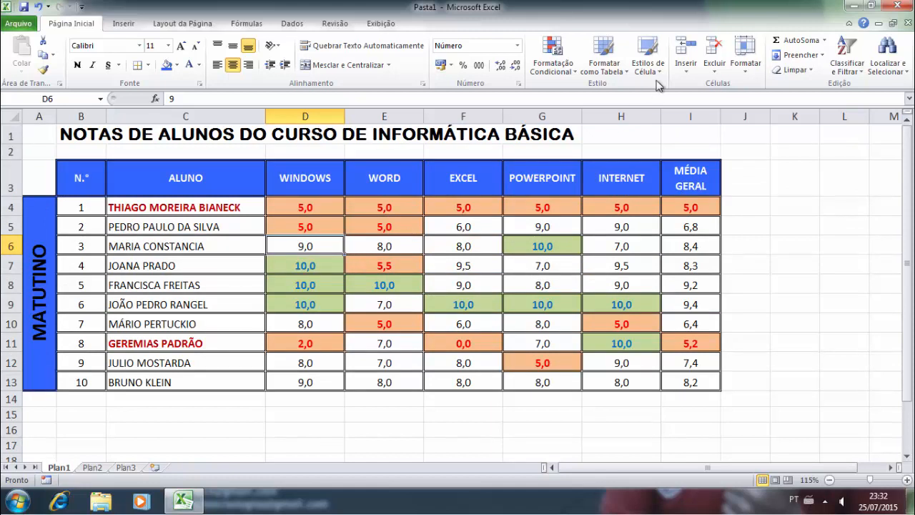
# - Format B3:I13 as Tabela1 with a light blue table style, headers and filter arrows
pyautogui.click(605, 71)
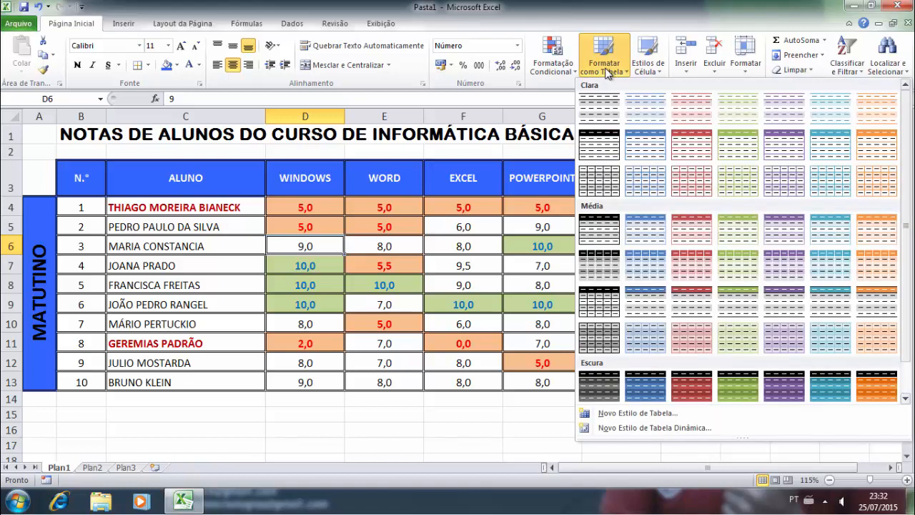
pyautogui.click(261, 216)
pyautogui.moveTo(80, 183); pyautogui.dragTo(680, 380)
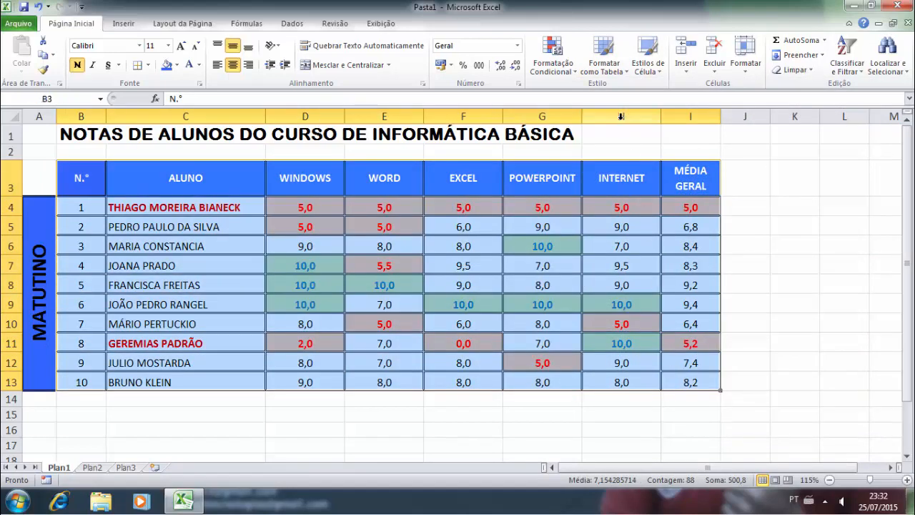
pyautogui.click(604, 72)
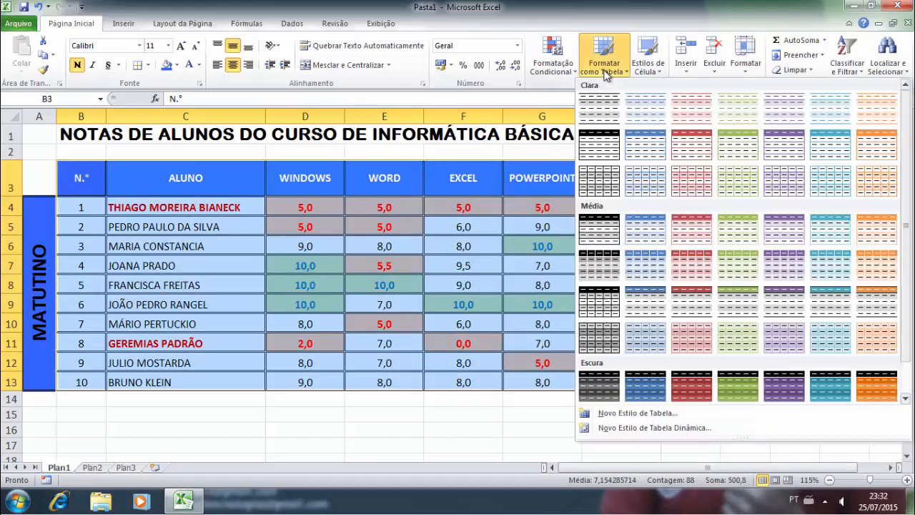
pyautogui.click(599, 150)
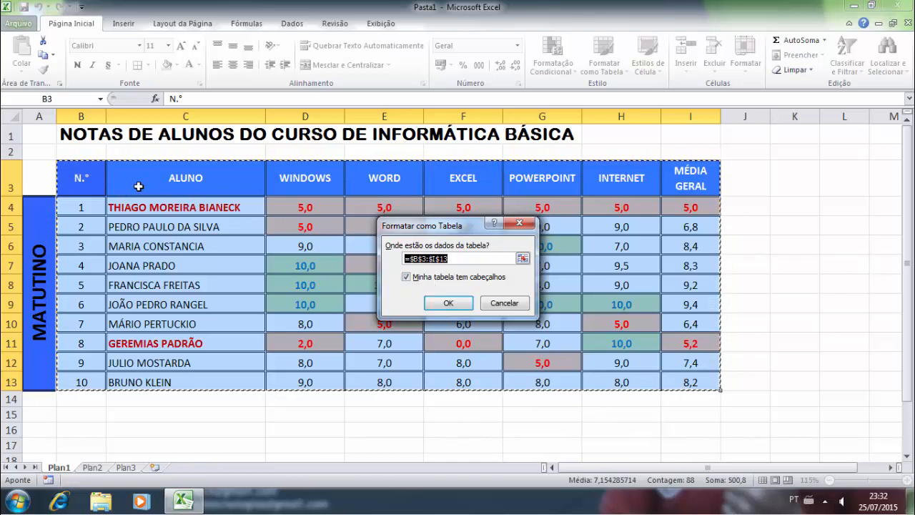
pyautogui.click(449, 303)
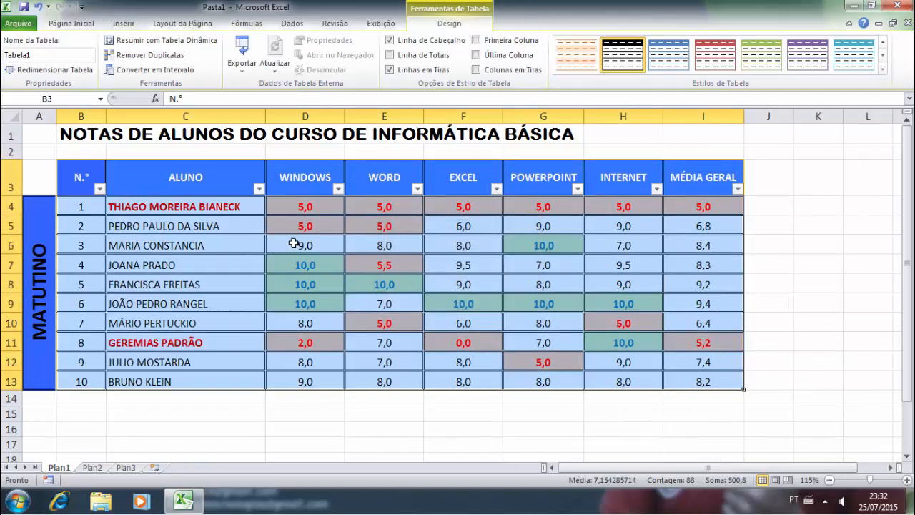
pyautogui.click(194, 246)
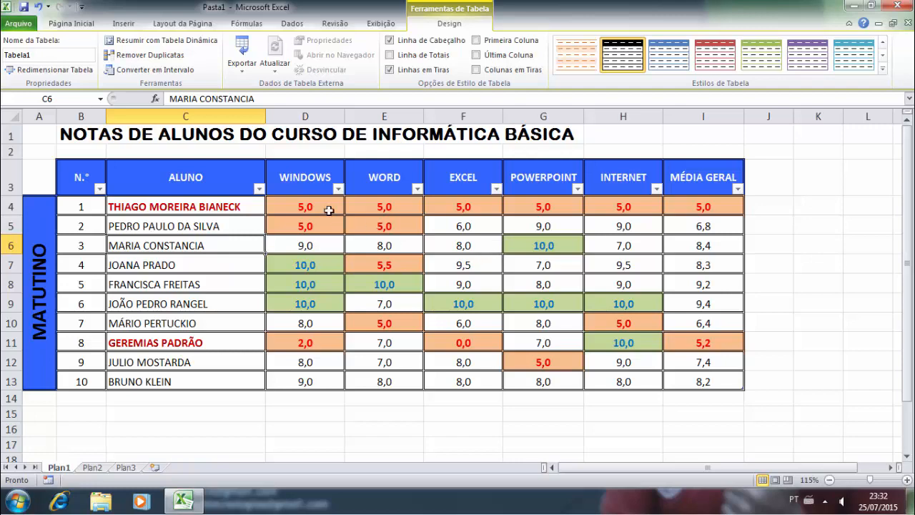
pyautogui.click(259, 189)
pyautogui.click(138, 188)
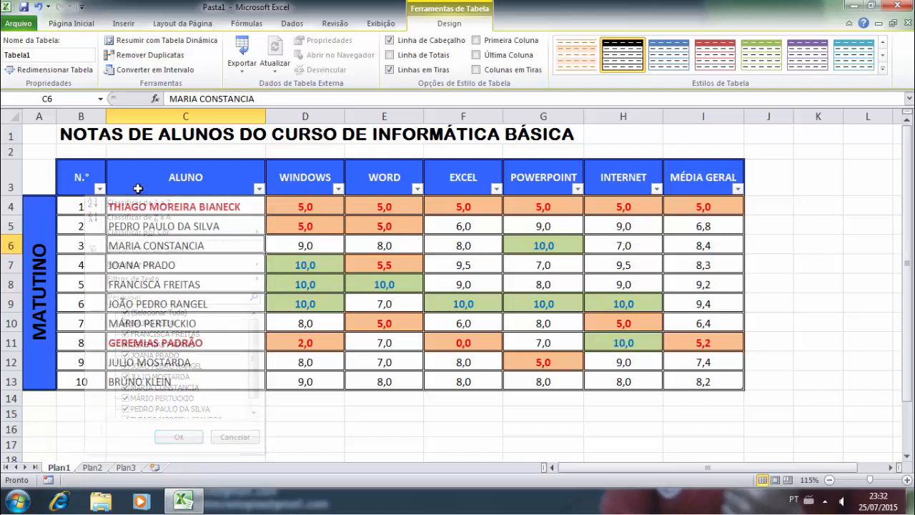
pyautogui.click(99, 188)
pyautogui.click(147, 196)
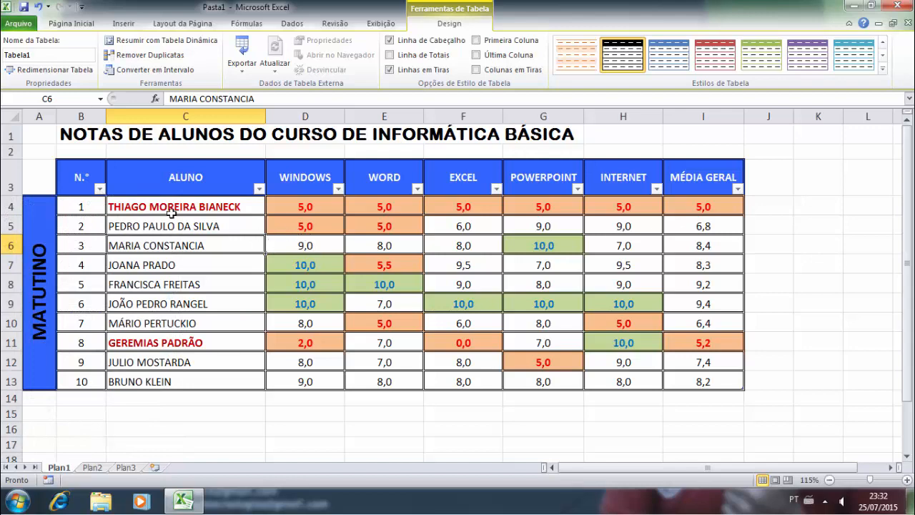
pyautogui.moveTo(90, 178); pyautogui.dragTo(704, 381)
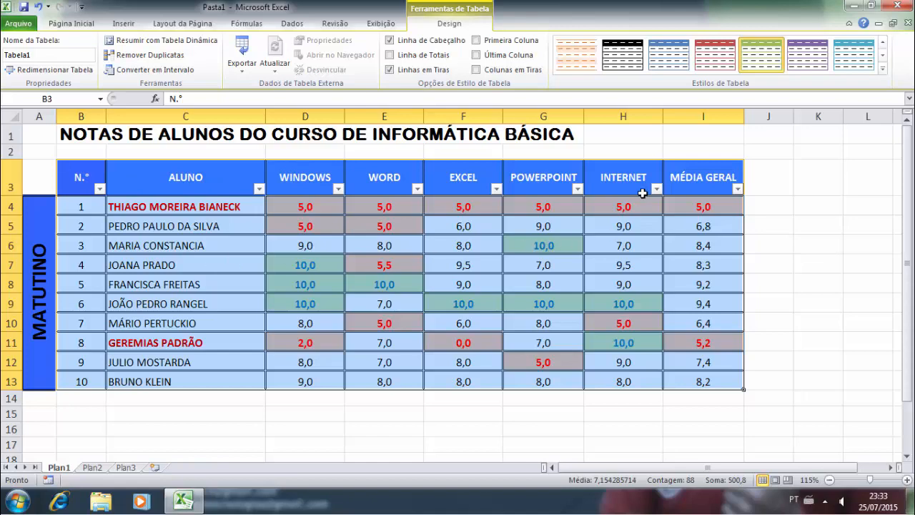
# - Browse table styles, then add a Total row, first/last column emphasis, and try banded columns
pyautogui.click(882, 69)
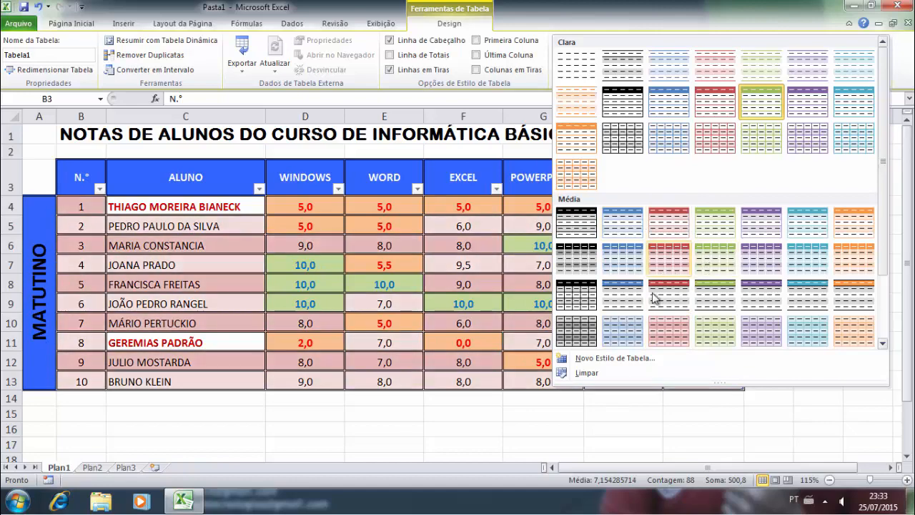
pyautogui.scroll(-2, 678, 291)
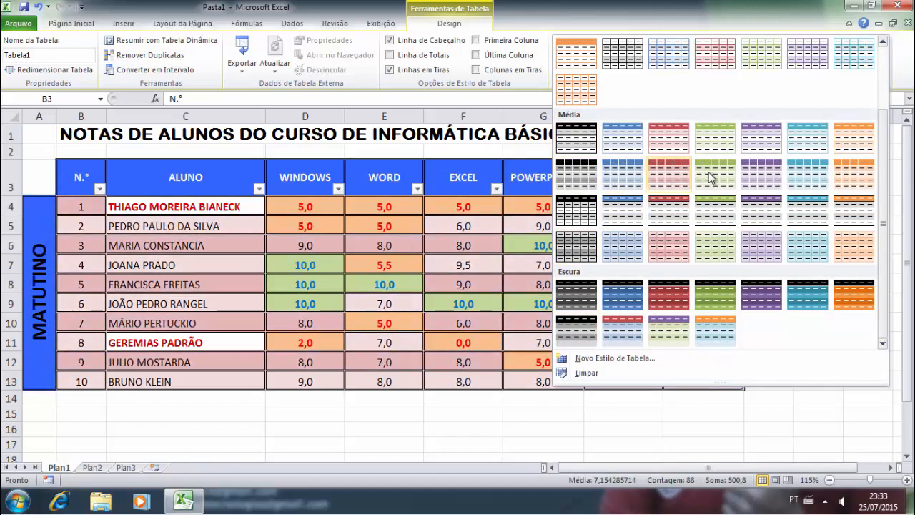
pyautogui.click(585, 27)
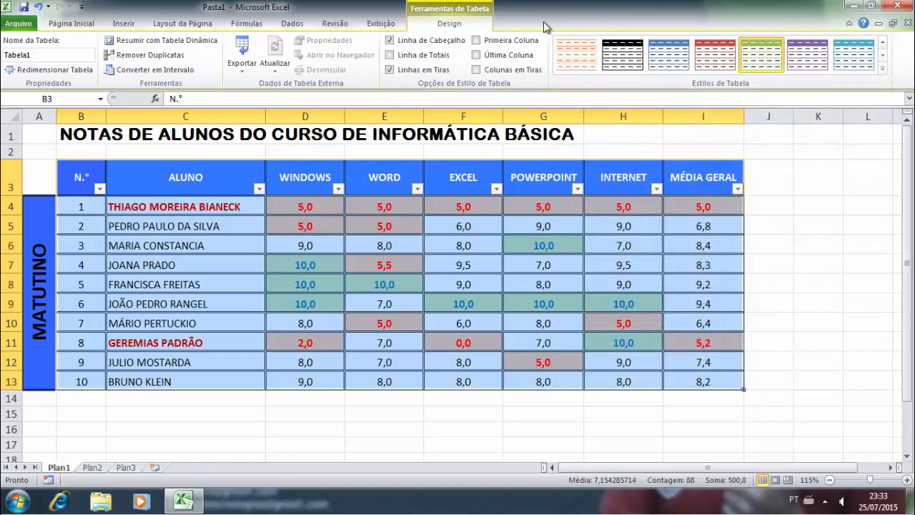
pyautogui.click(390, 55)
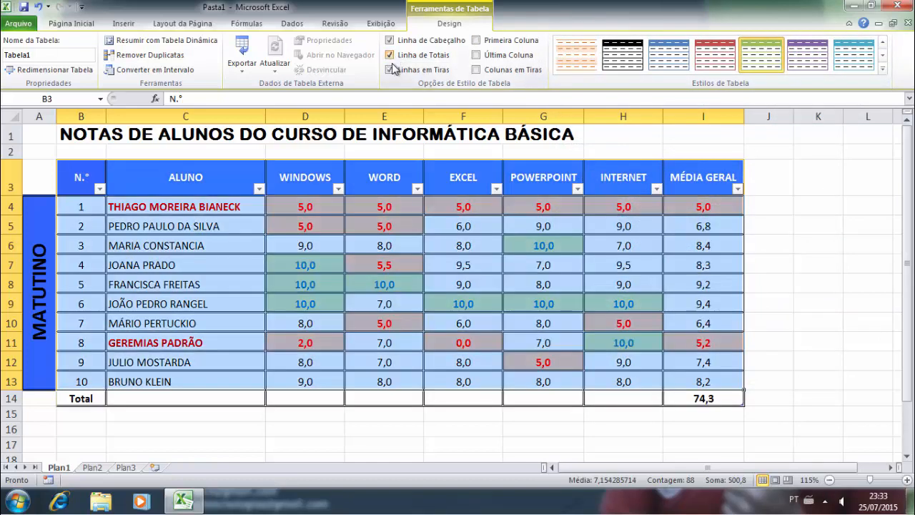
pyautogui.click(477, 41)
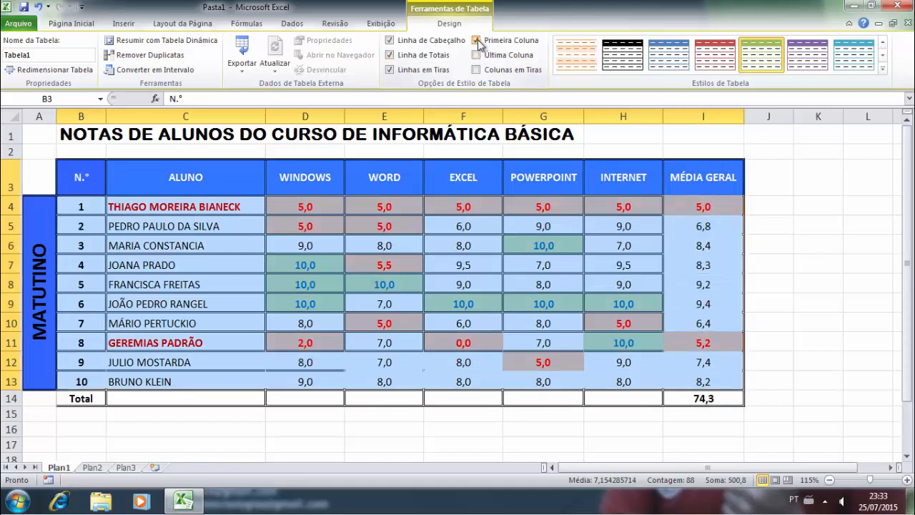
pyautogui.click(477, 56)
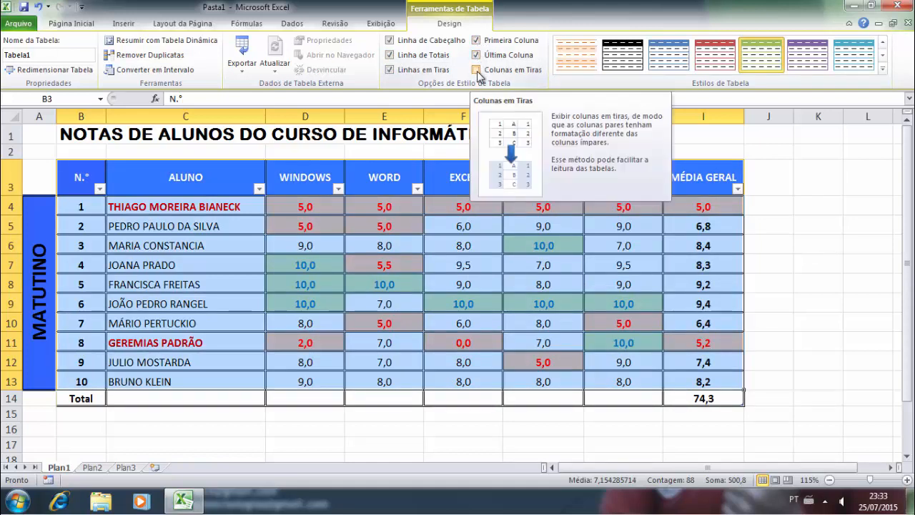
pyautogui.click(477, 70)
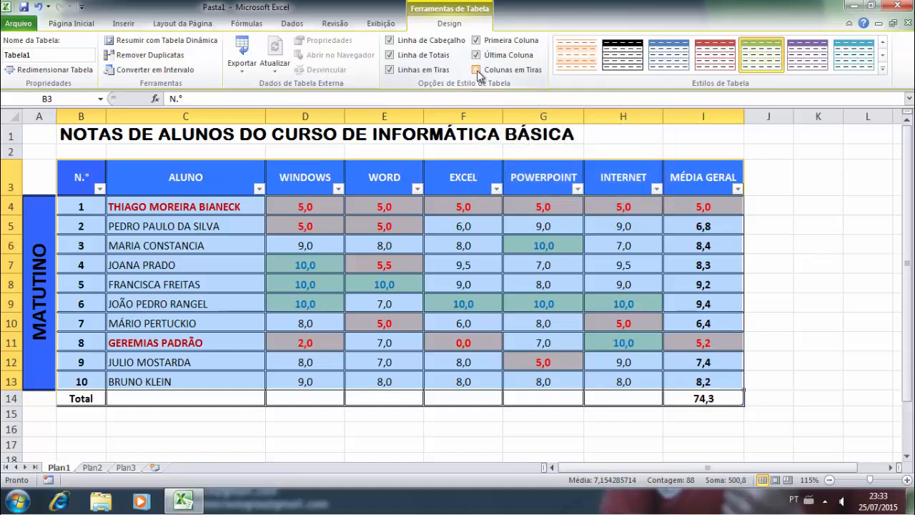
pyautogui.click(477, 70)
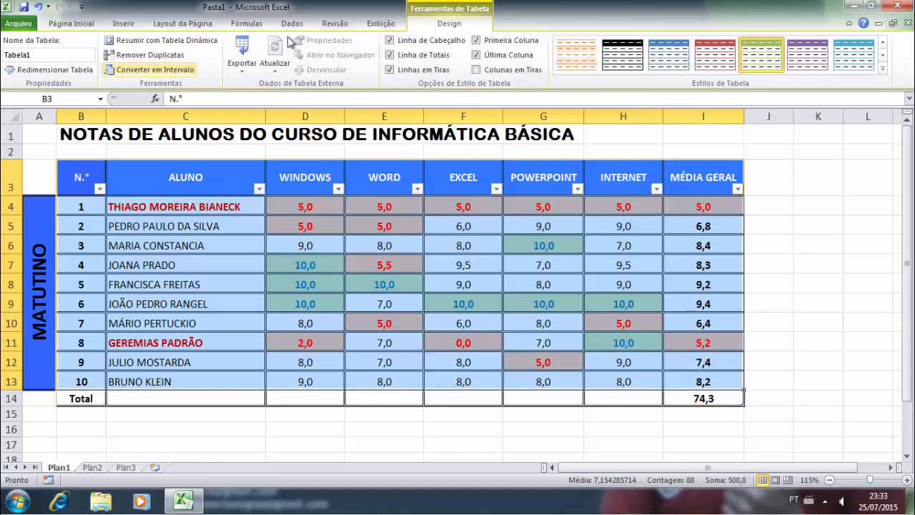
# - Undo the table changes back to a plain range, then reselect the whole grades block
pyautogui.click(95, 25)
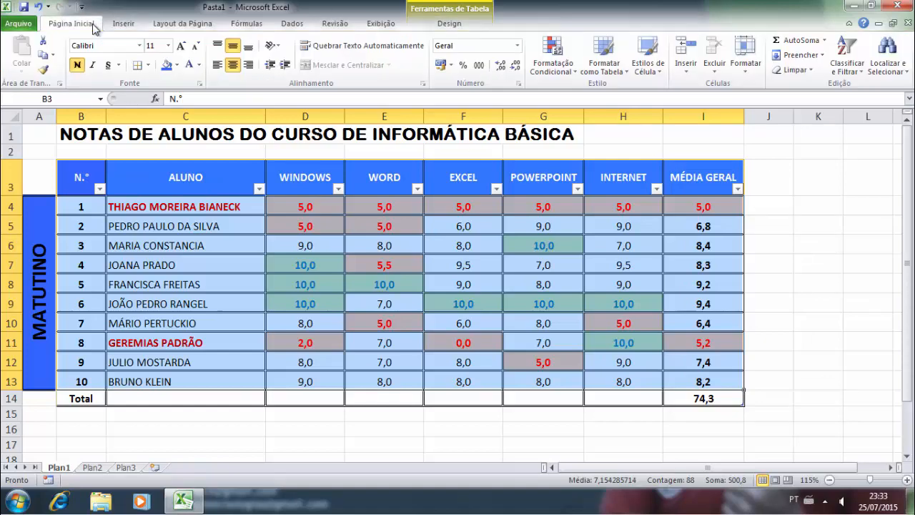
pyautogui.click(556, 243)
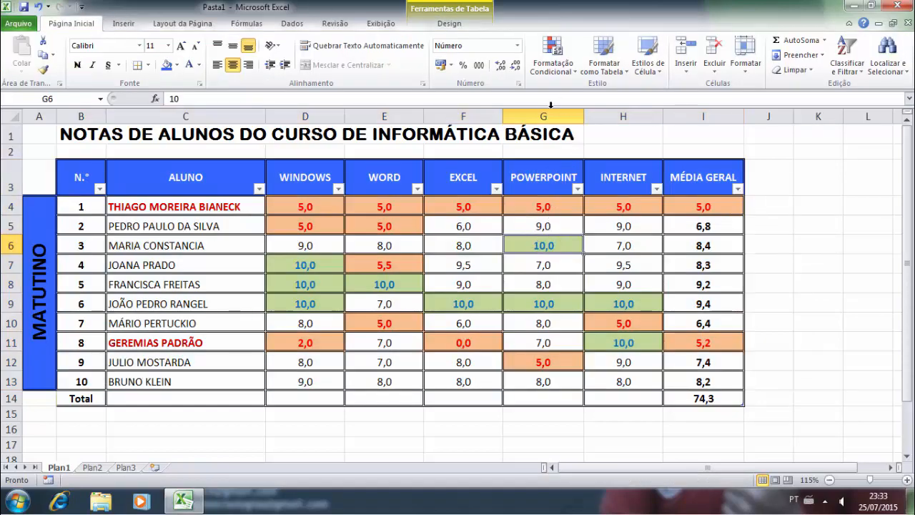
pyautogui.hotkey('ctrl', 'z')
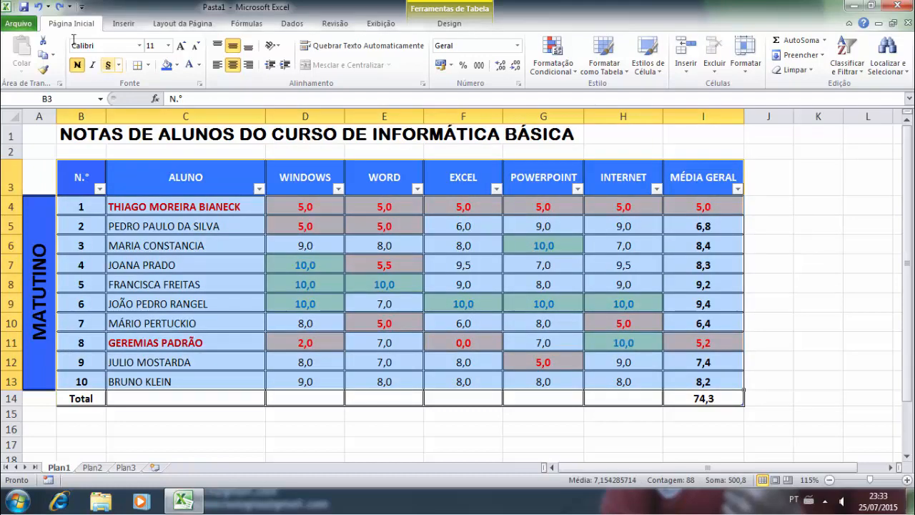
pyautogui.click(39, 7)
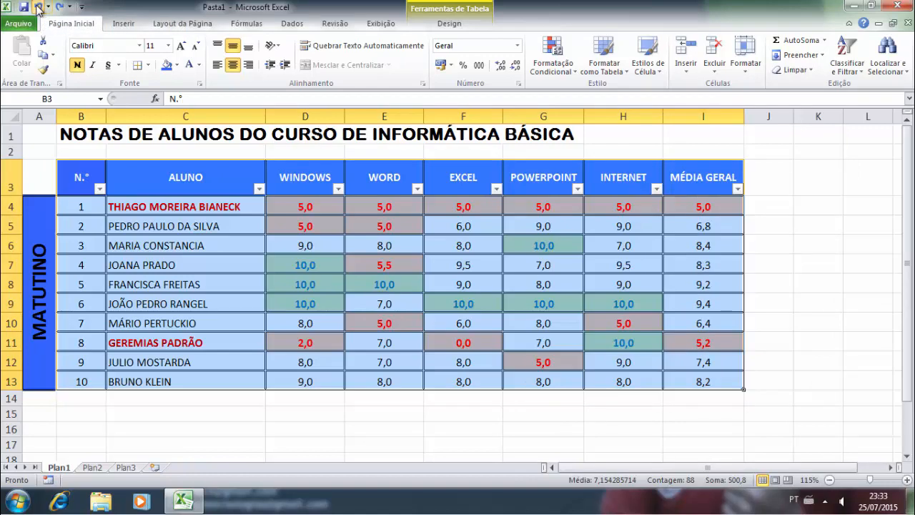
pyautogui.click(39, 7)
pyautogui.click(38, 7)
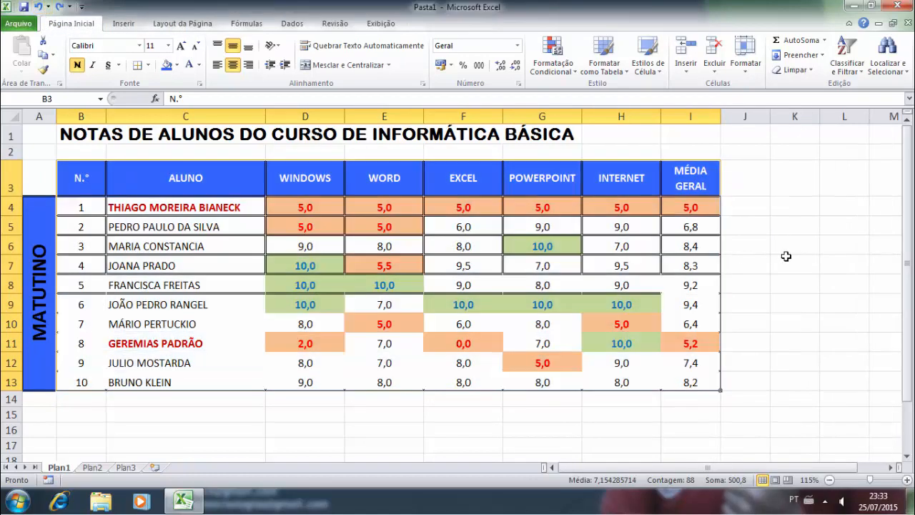
pyautogui.click(786, 255)
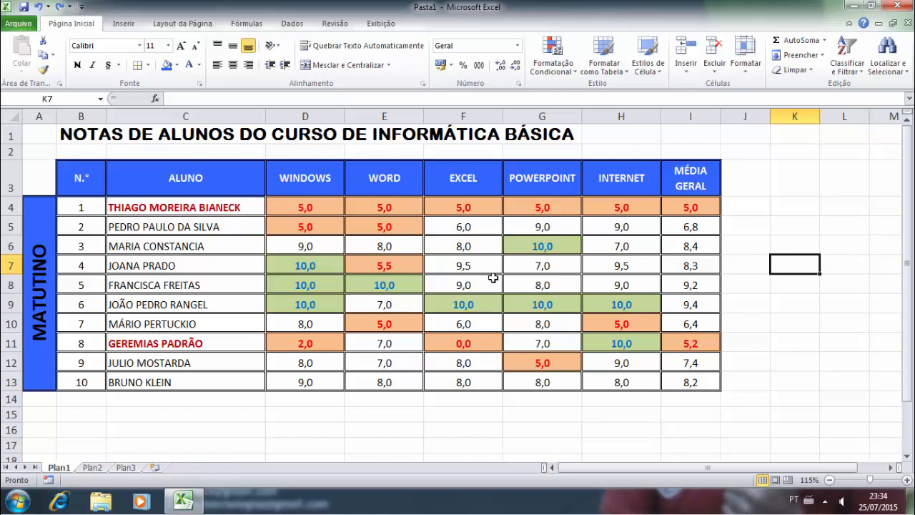
pyautogui.click(291, 262)
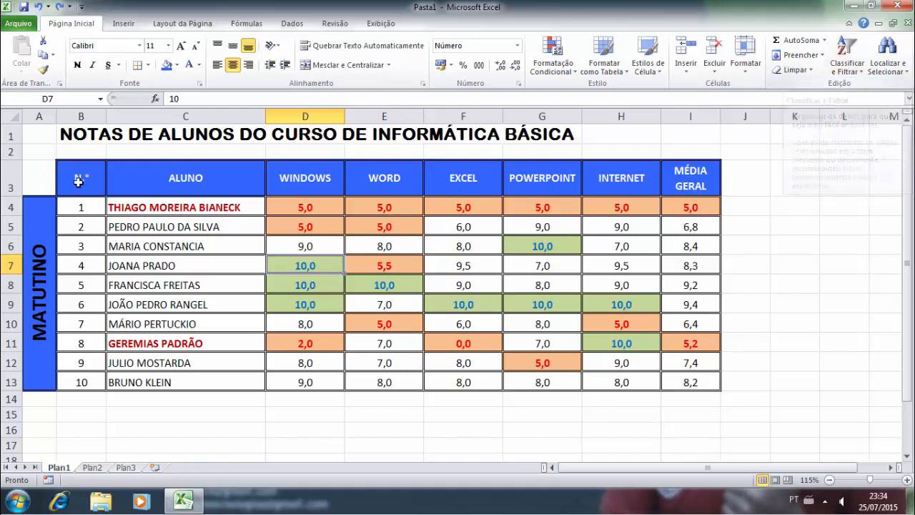
pyautogui.moveTo(84, 184); pyautogui.dragTo(700, 379)
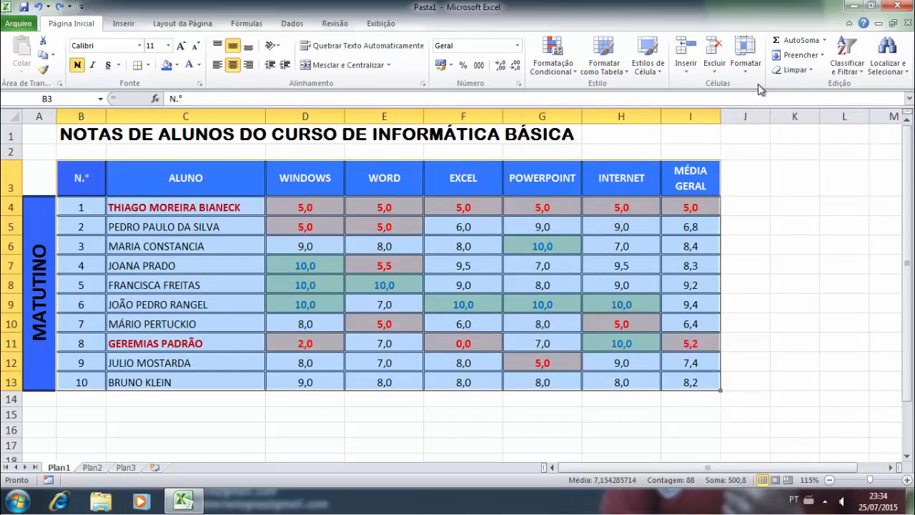
# - After a quick ascending sort, custom-sort rows by MÉDIA GERAL, Do Maior para o Menor
pyautogui.click(857, 69)
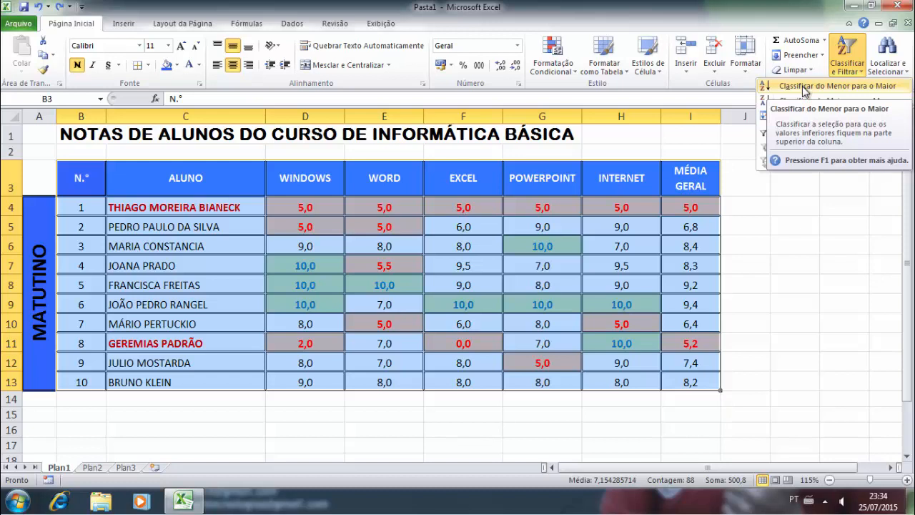
pyautogui.click(804, 87)
pyautogui.click(850, 70)
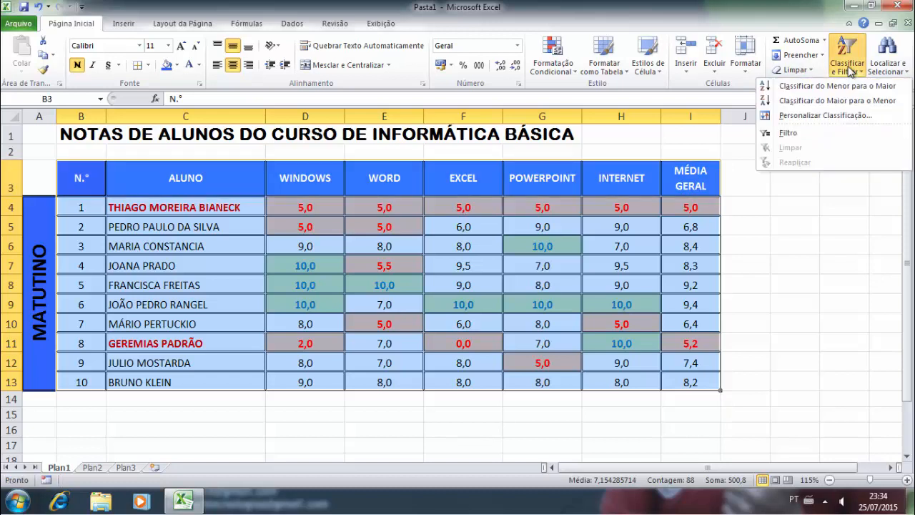
pyautogui.click(805, 116)
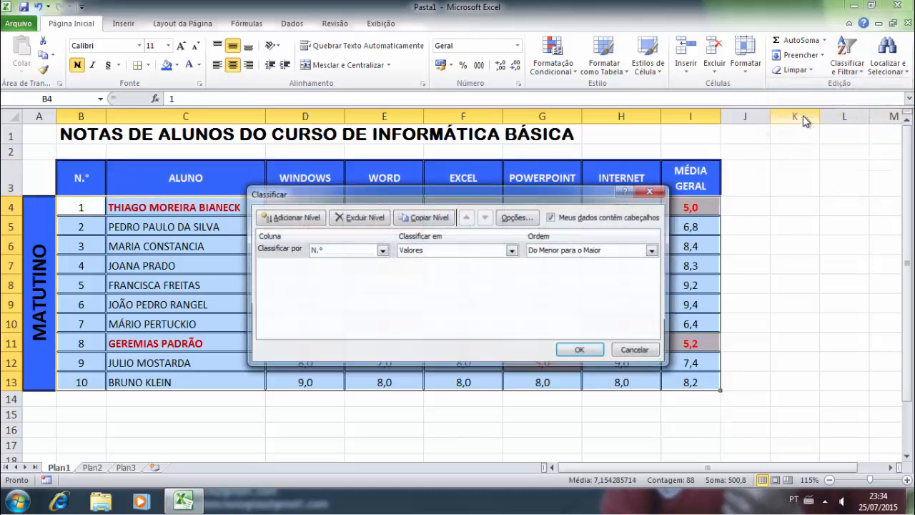
pyautogui.moveTo(361, 204); pyautogui.dragTo(293, 233)
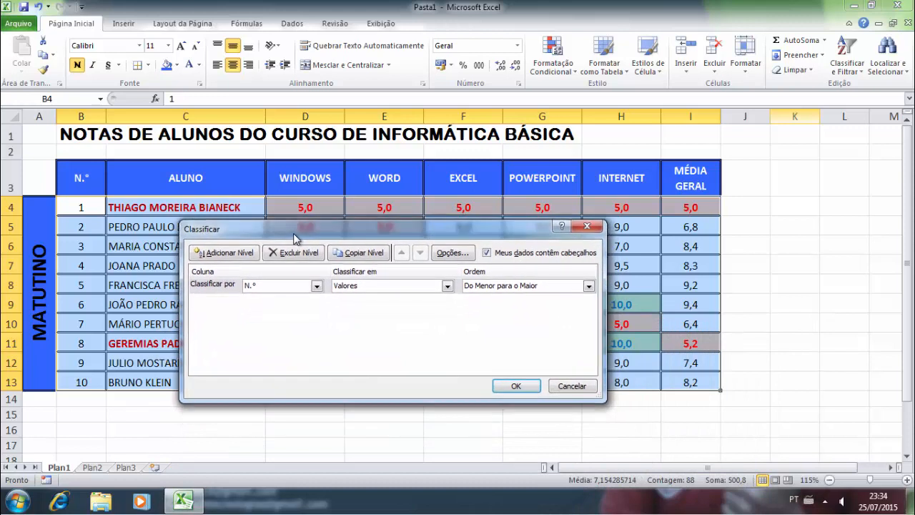
pyautogui.click(315, 286)
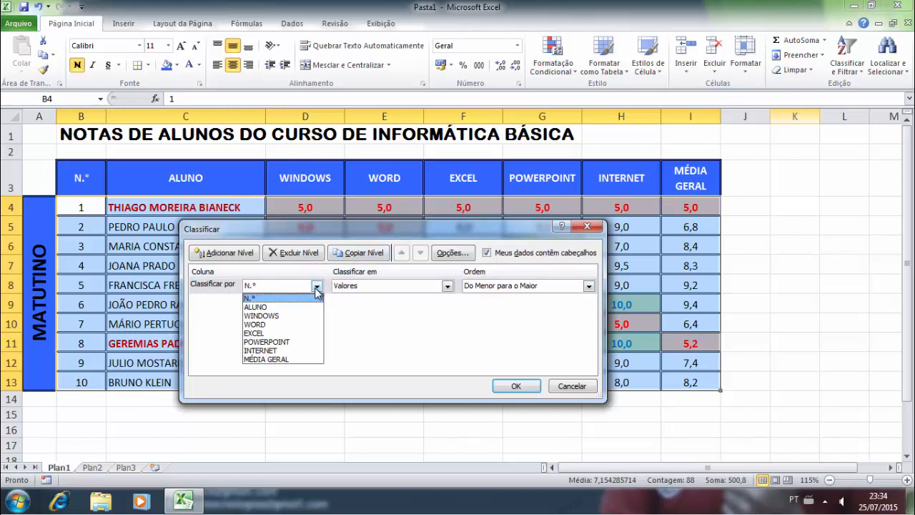
pyautogui.click(277, 360)
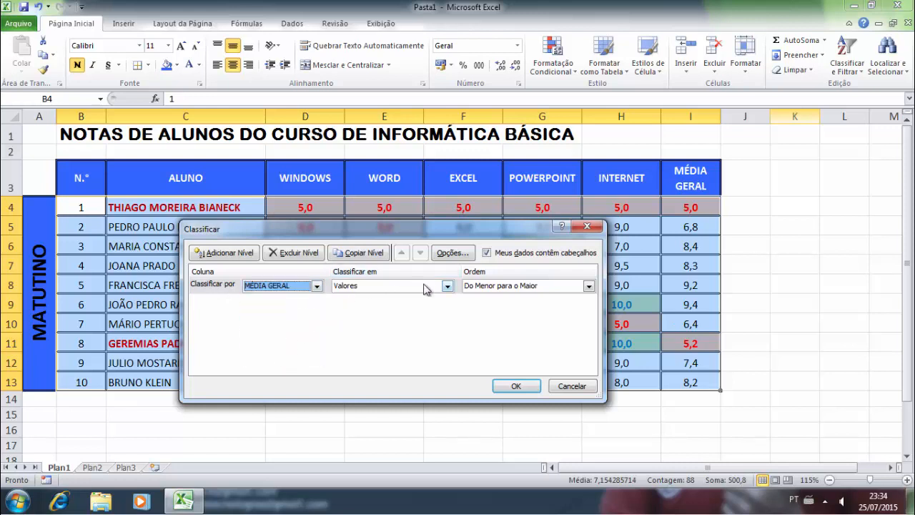
pyautogui.click(562, 286)
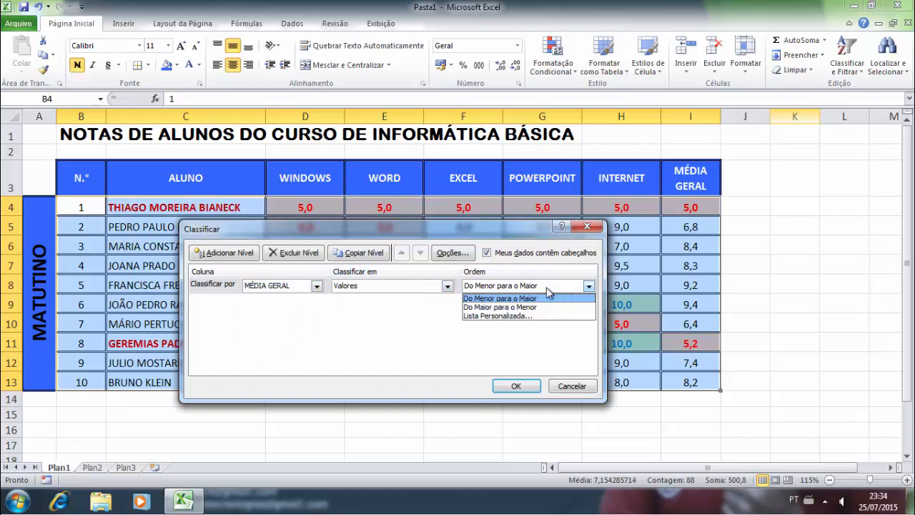
pyautogui.click(504, 308)
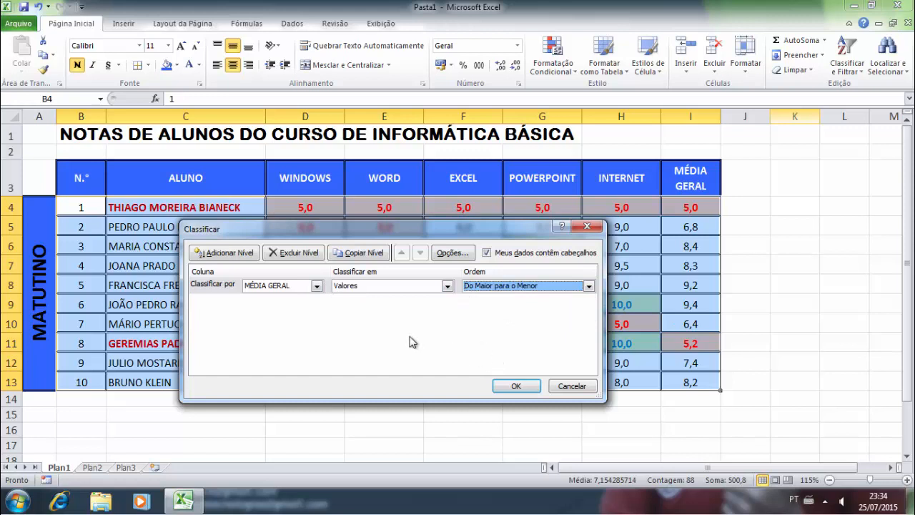
pyautogui.click(512, 387)
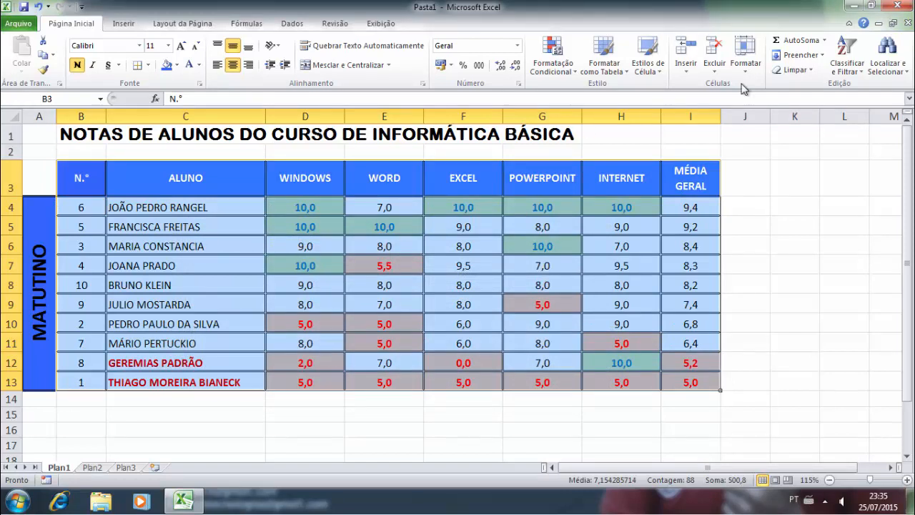
# - Replace the MÉDIA GERAL sort level with an ALUNO level on cell values, sorting A to Z
pyautogui.click(842, 72)
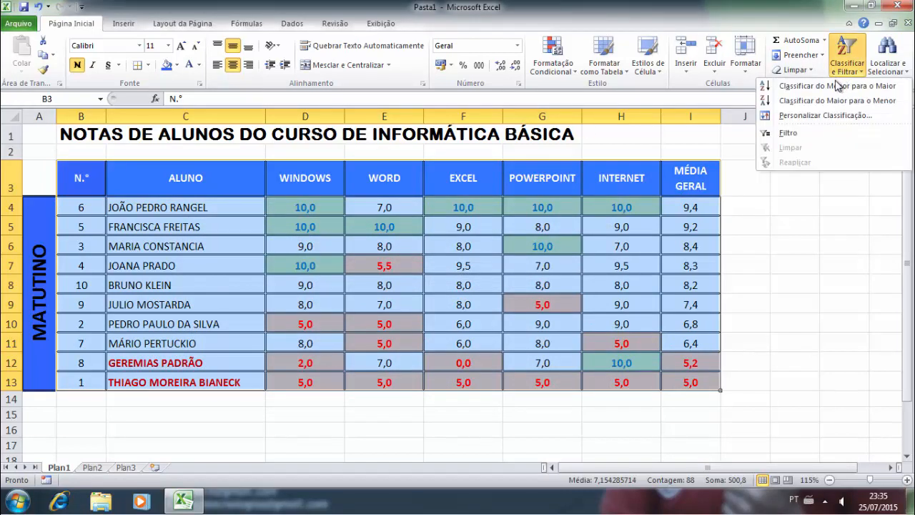
pyautogui.click(806, 118)
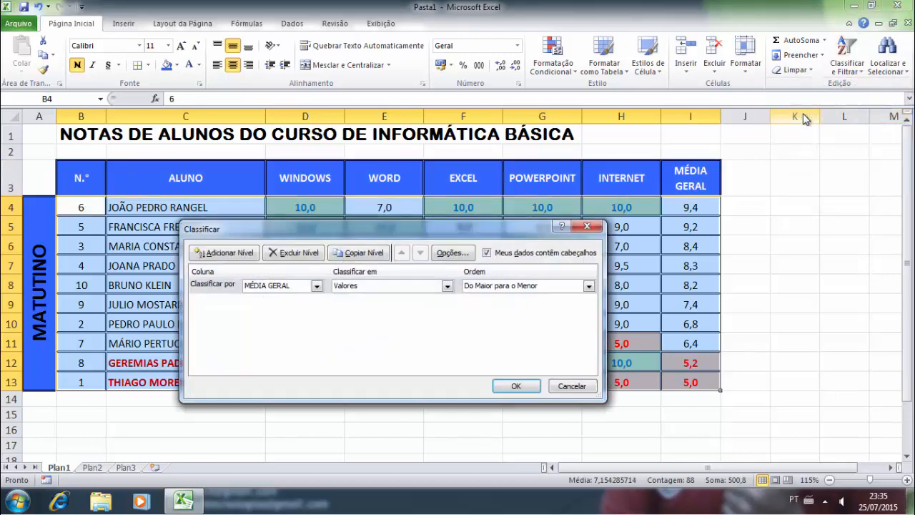
pyautogui.click(213, 289)
pyautogui.click(285, 255)
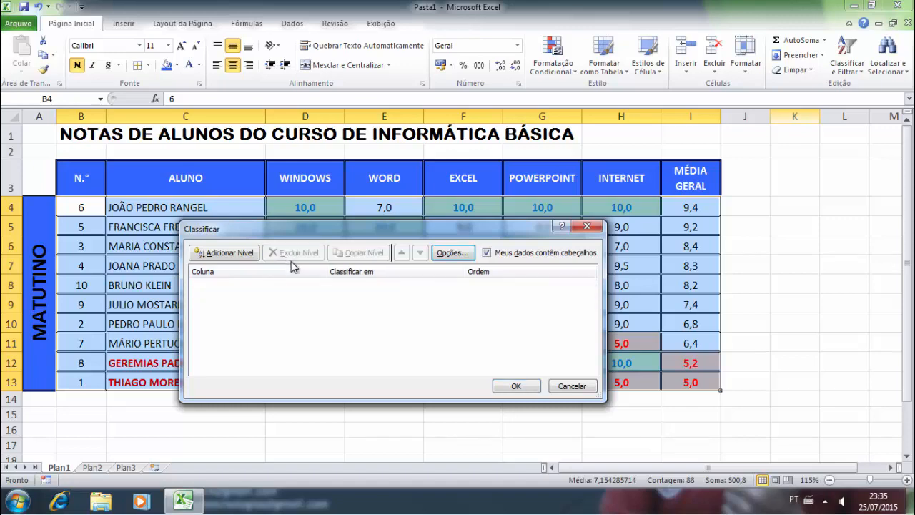
pyautogui.moveTo(291, 234); pyautogui.dragTo(426, 201)
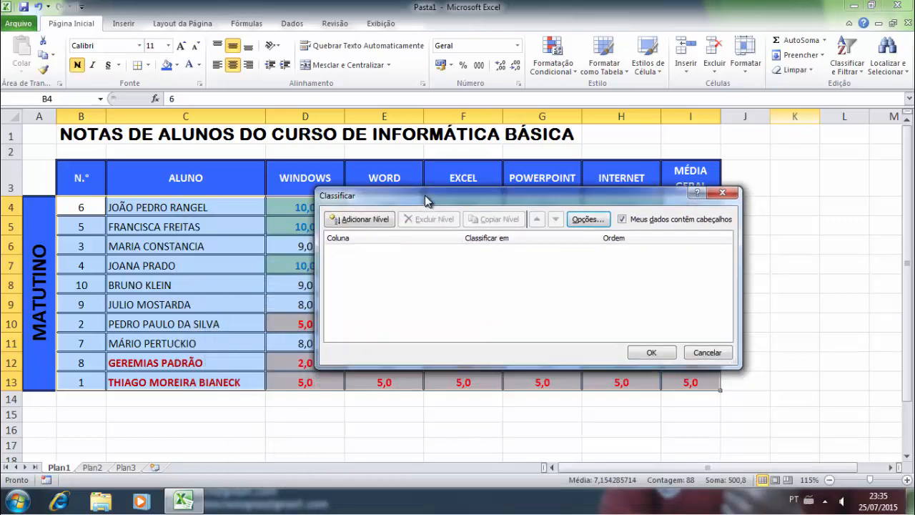
pyautogui.click(363, 219)
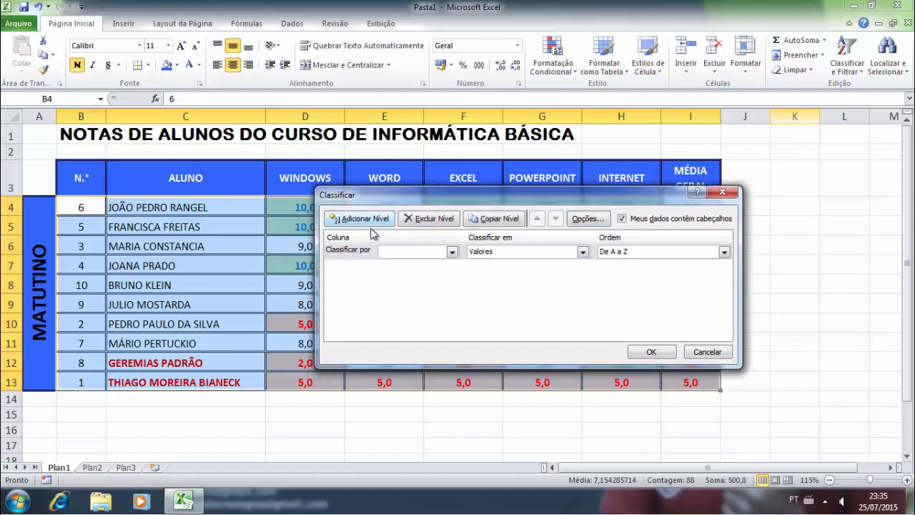
pyautogui.click(451, 252)
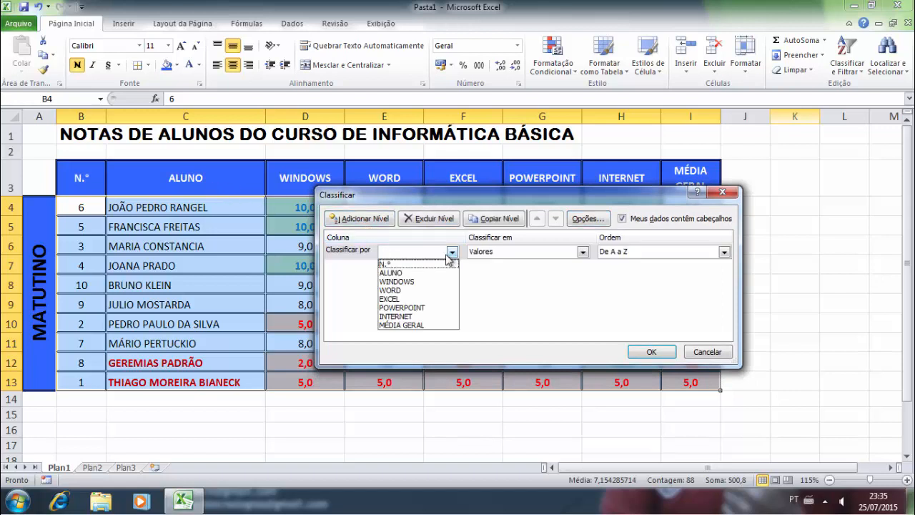
pyautogui.click(407, 274)
pyautogui.click(582, 252)
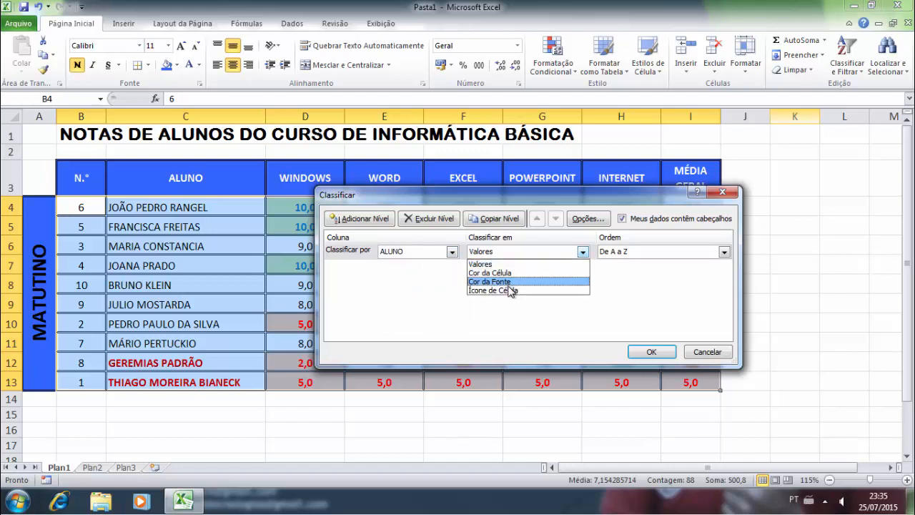
pyautogui.click(522, 253)
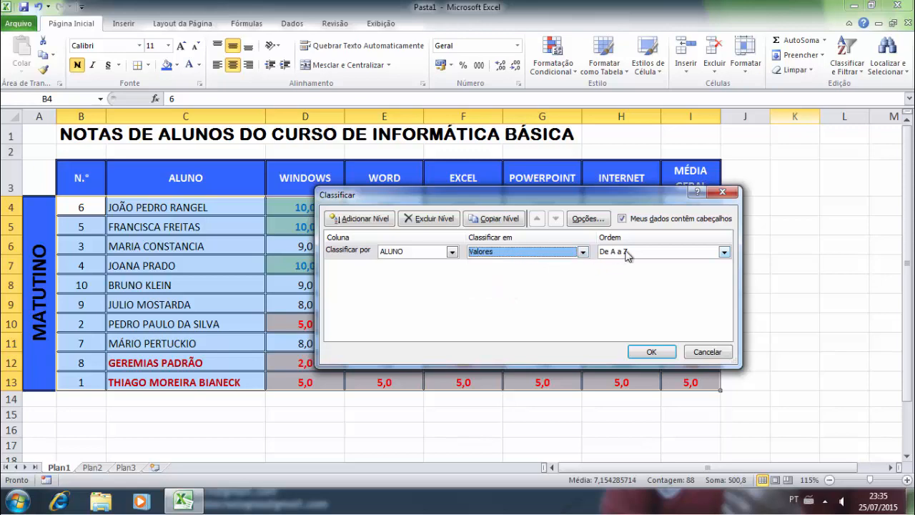
pyautogui.click(638, 350)
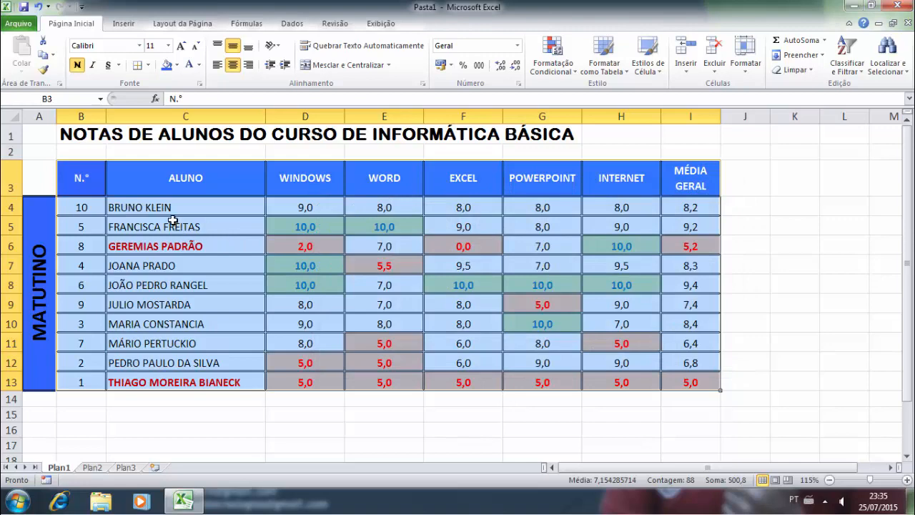
pyautogui.click(244, 258)
pyautogui.moveTo(90, 173); pyautogui.dragTo(668, 379)
pyautogui.click(243, 214)
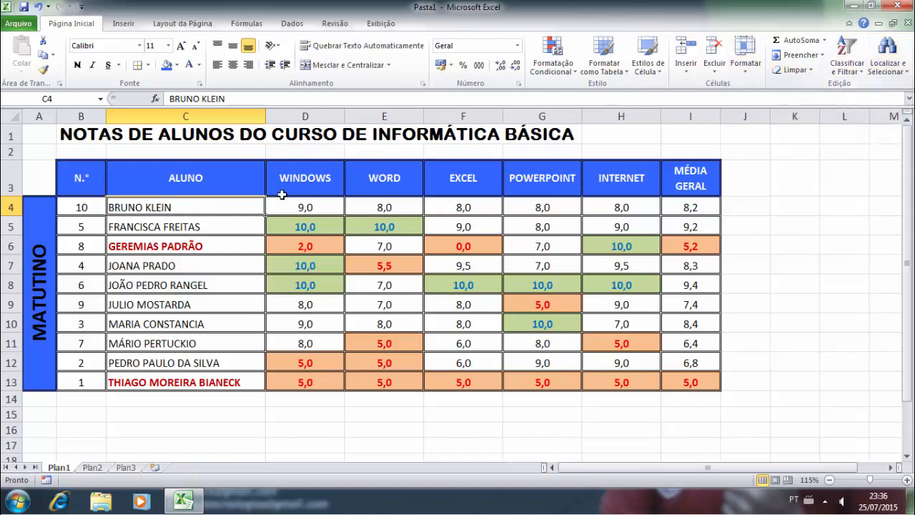
# - Select all formula cells with Localizar e Selecionar > Fórmulas, highlighting the MÉDIA GERAL averages
pyautogui.click(887, 72)
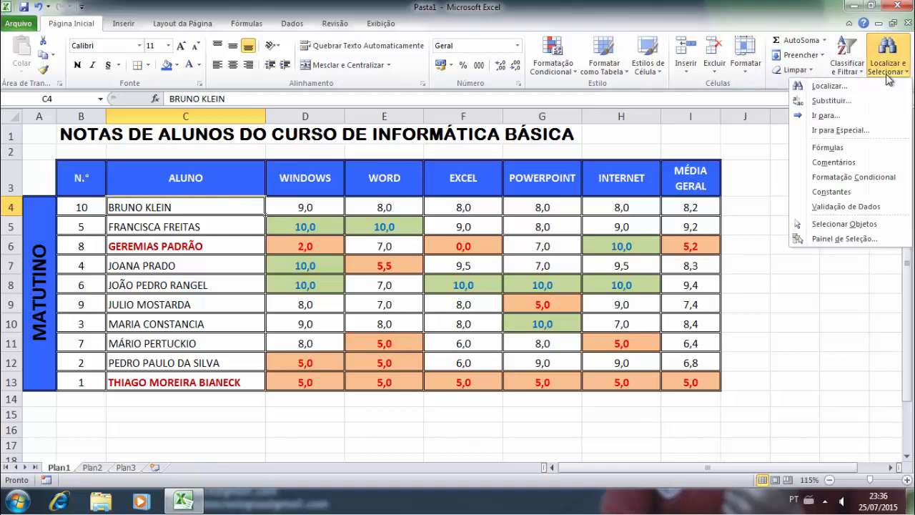
pyautogui.click(822, 86)
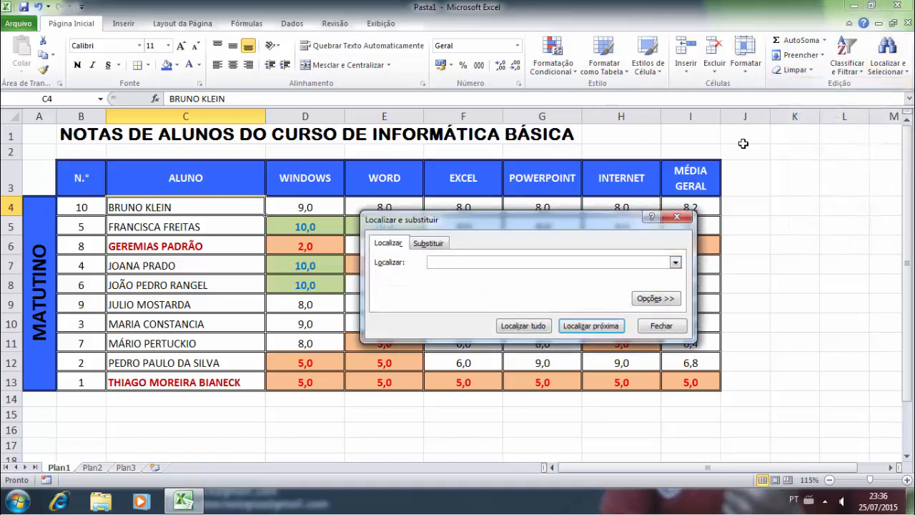
pyautogui.click(684, 218)
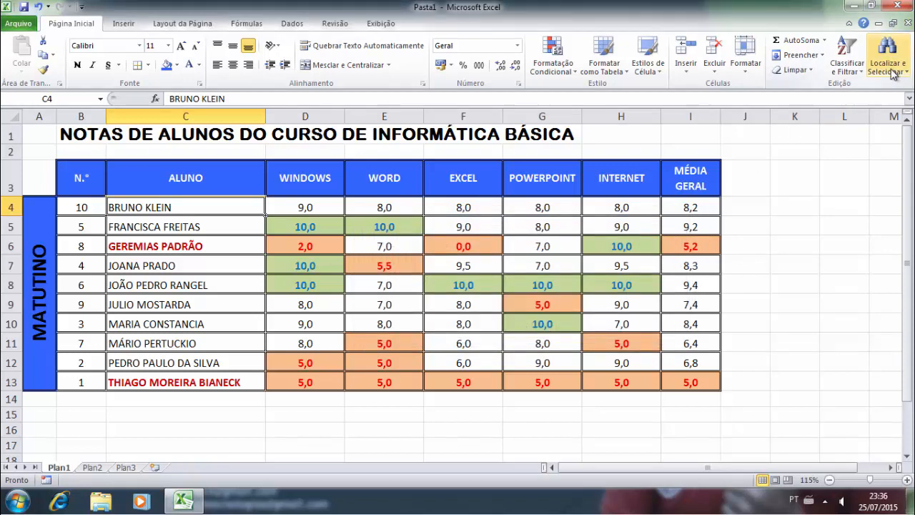
pyautogui.click(881, 75)
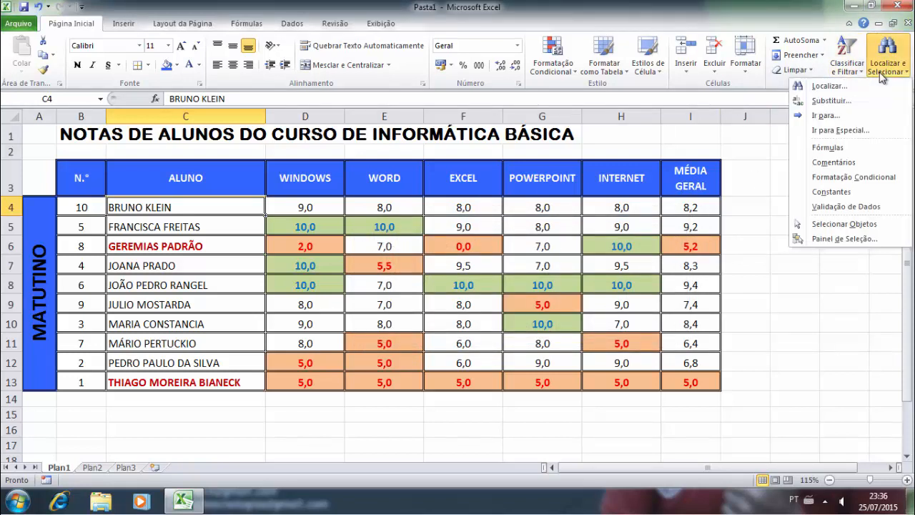
pyautogui.click(845, 149)
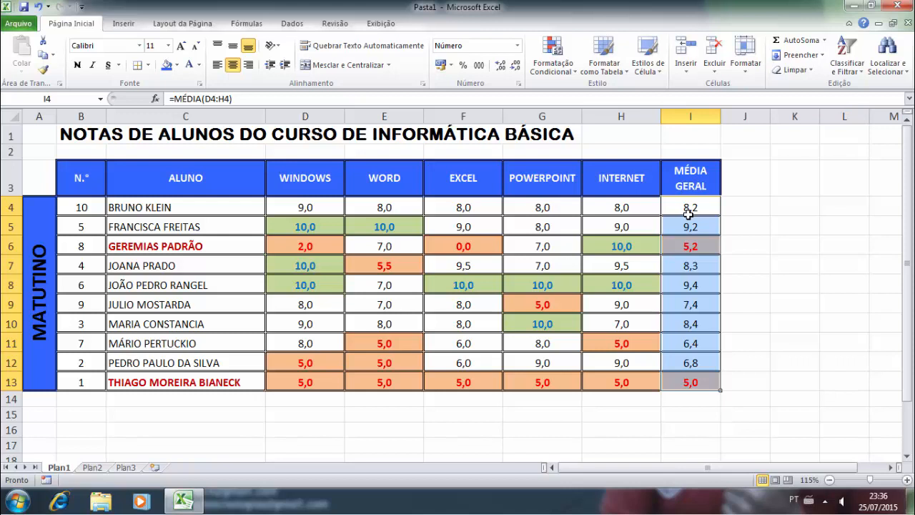
# - Look for comment cells (none found), then select all conditionally formatted cells
pyautogui.click(887, 62)
pyautogui.click(850, 165)
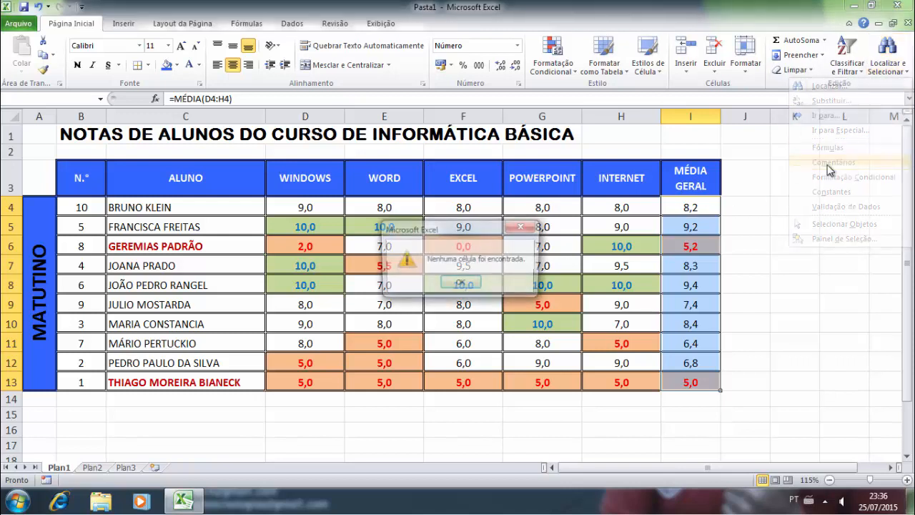
pyautogui.click(453, 285)
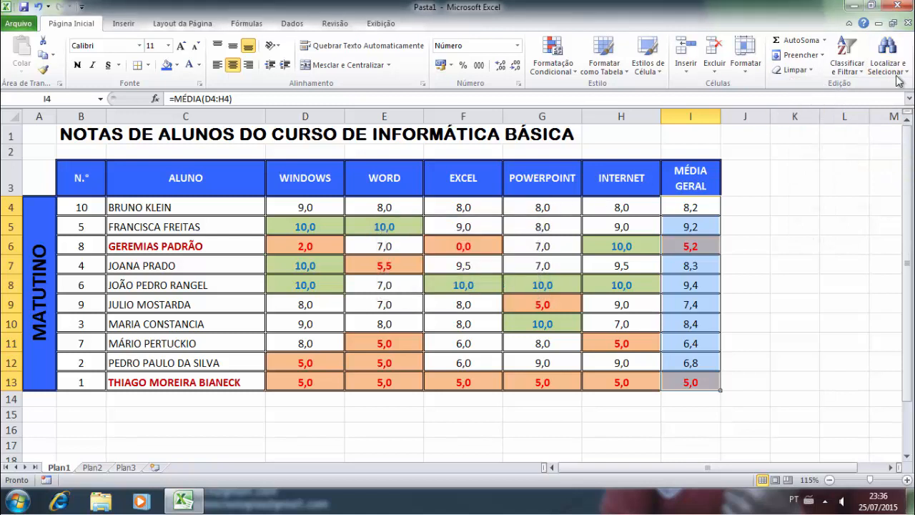
pyautogui.click(899, 68)
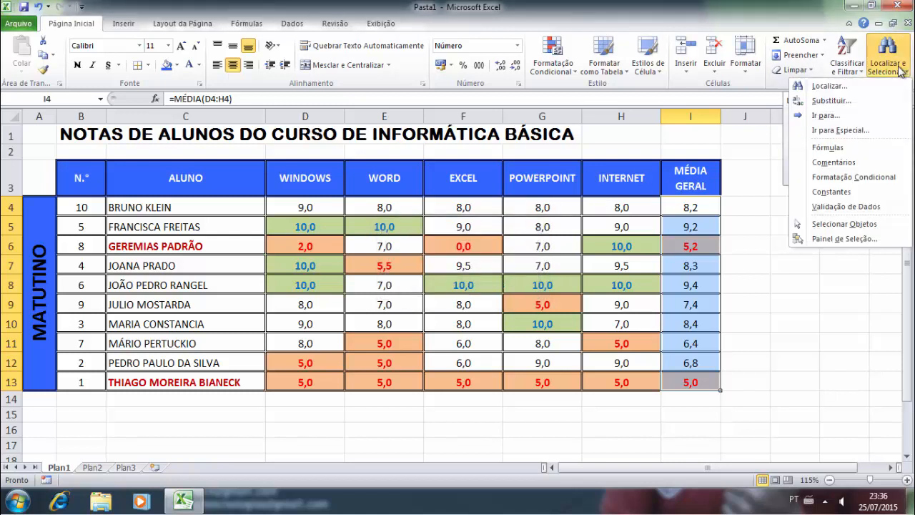
pyautogui.click(851, 177)
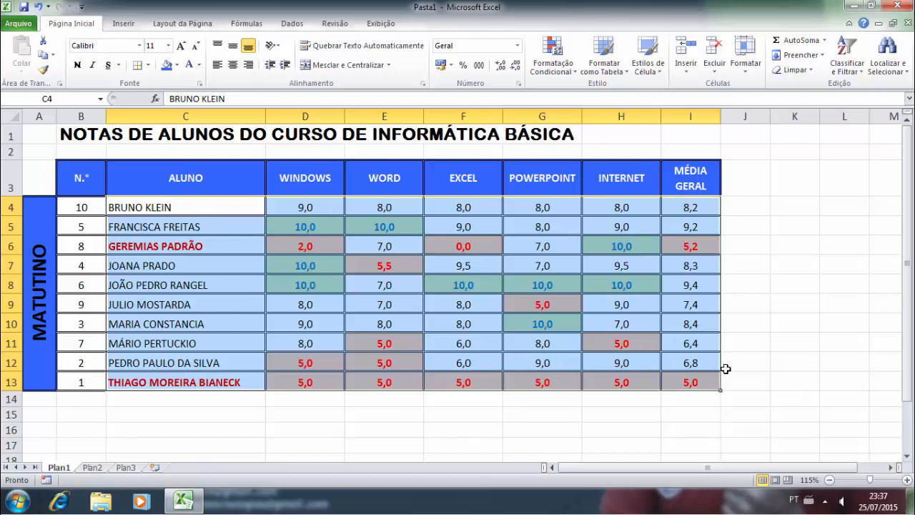
# - Select all cells holding constants, clear the selection, then select the constants again
pyautogui.click(892, 72)
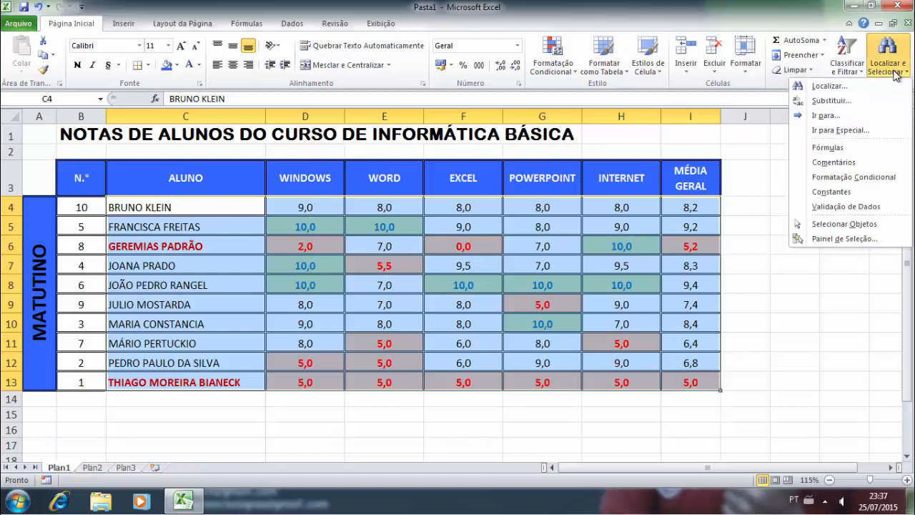
pyautogui.click(829, 192)
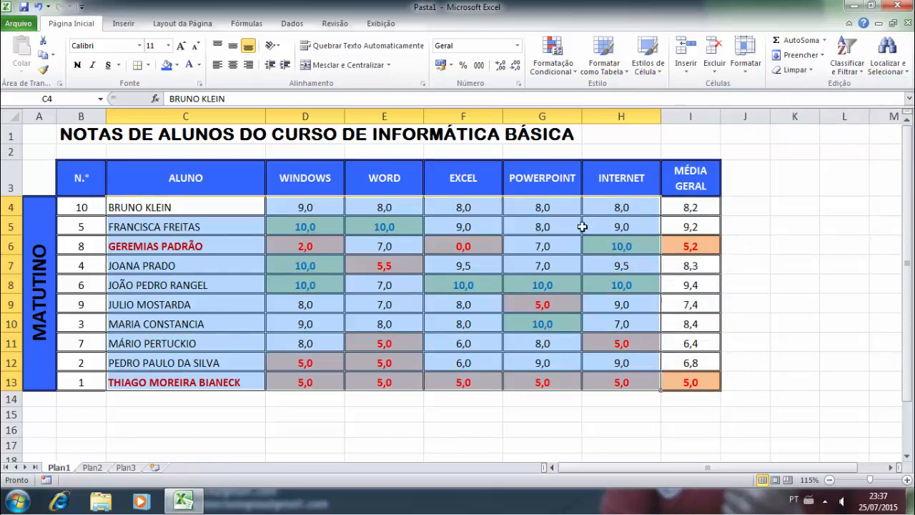
pyautogui.click(729, 221)
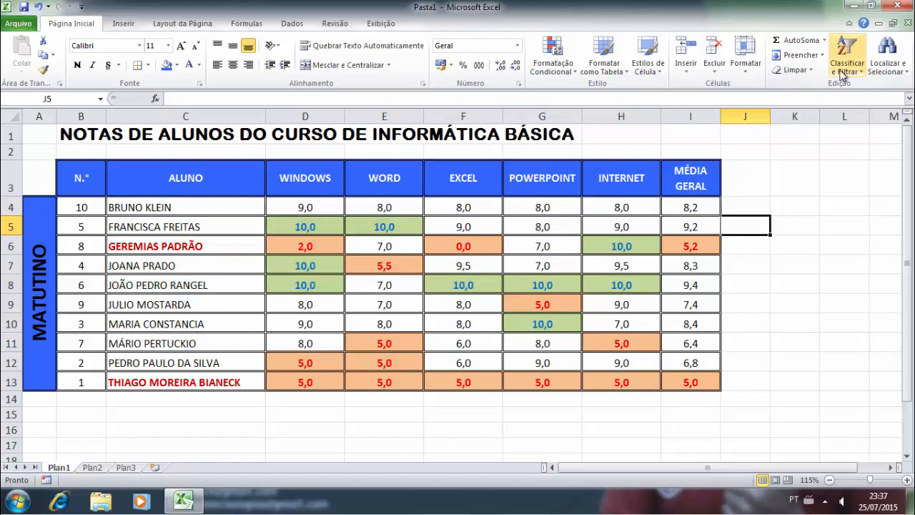
pyautogui.click(874, 72)
pyautogui.click(844, 192)
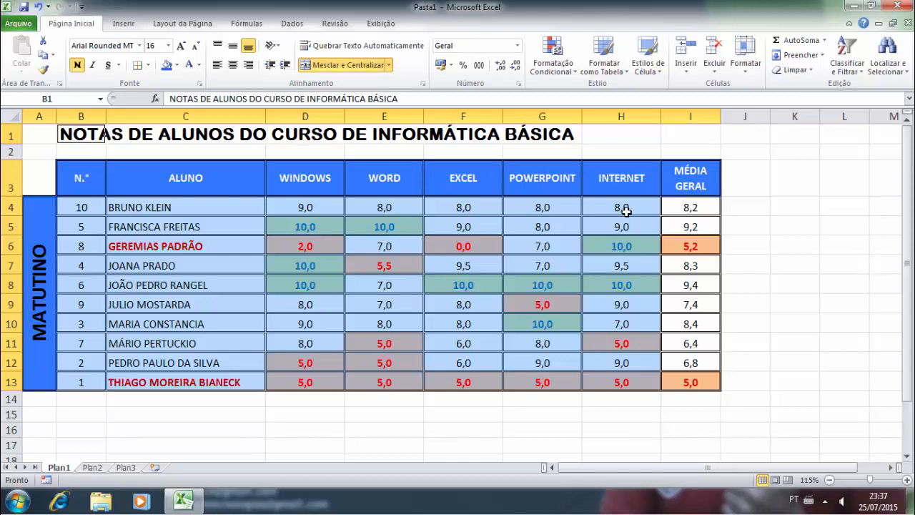
pyautogui.click(762, 208)
pyautogui.click(887, 60)
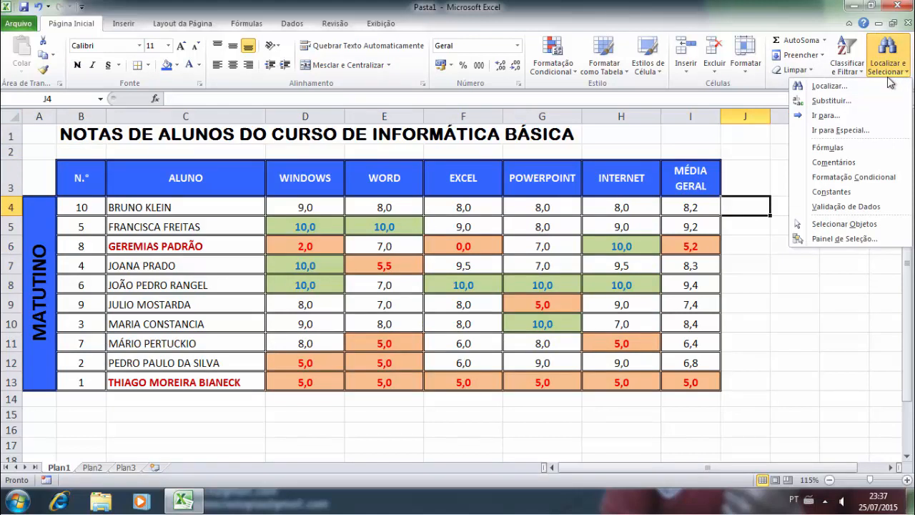
pyautogui.click(843, 207)
pyautogui.click(460, 284)
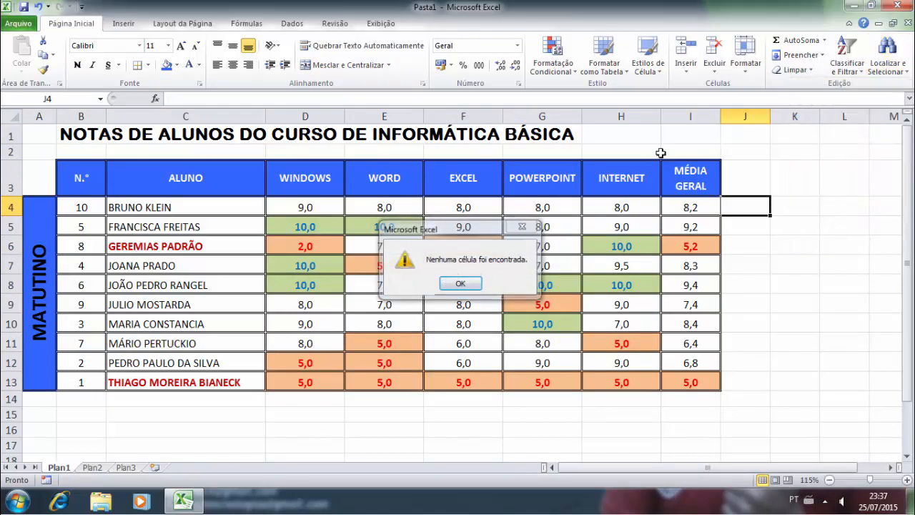
pyautogui.click(855, 75)
pyautogui.click(884, 63)
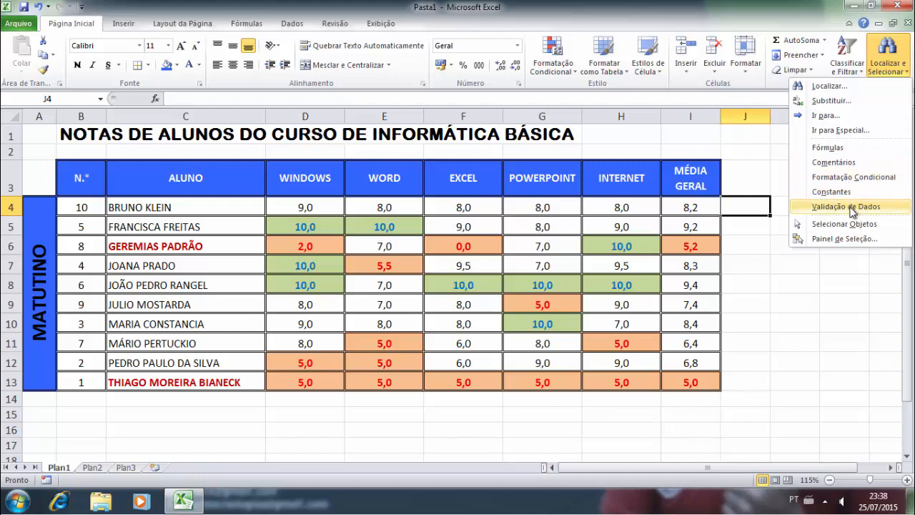
pyautogui.click(747, 148)
pyautogui.click(762, 157)
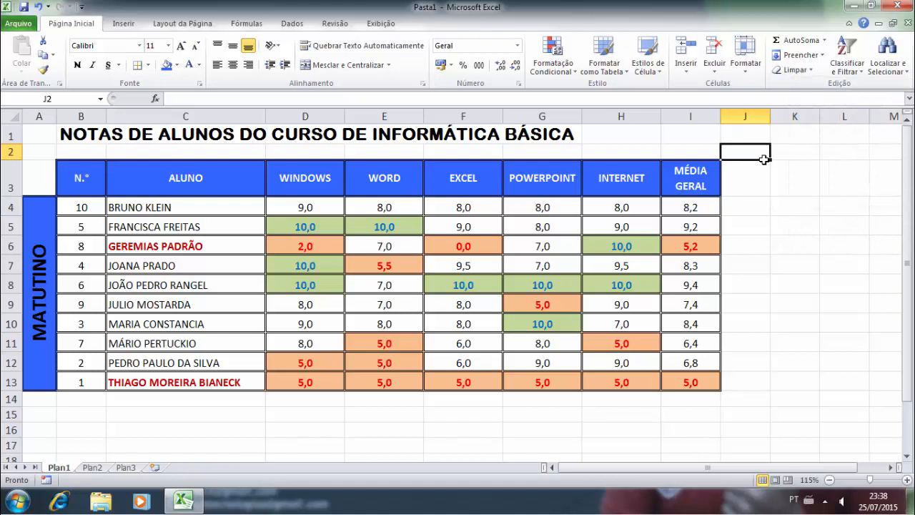